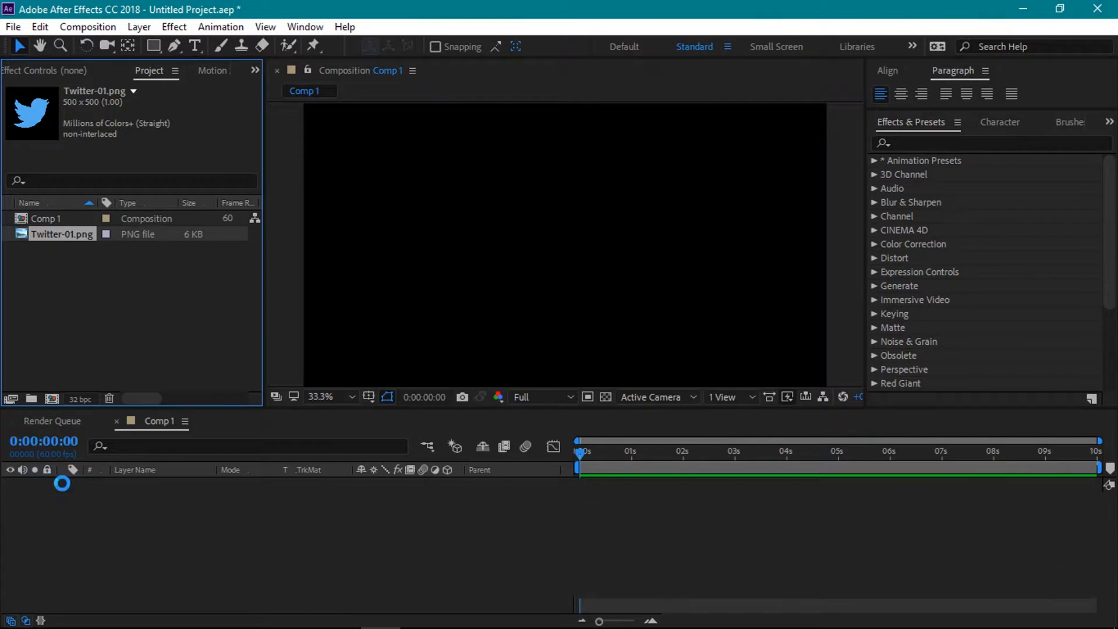
Scale the Twitter-01.png layer down to 77%.
key("s")
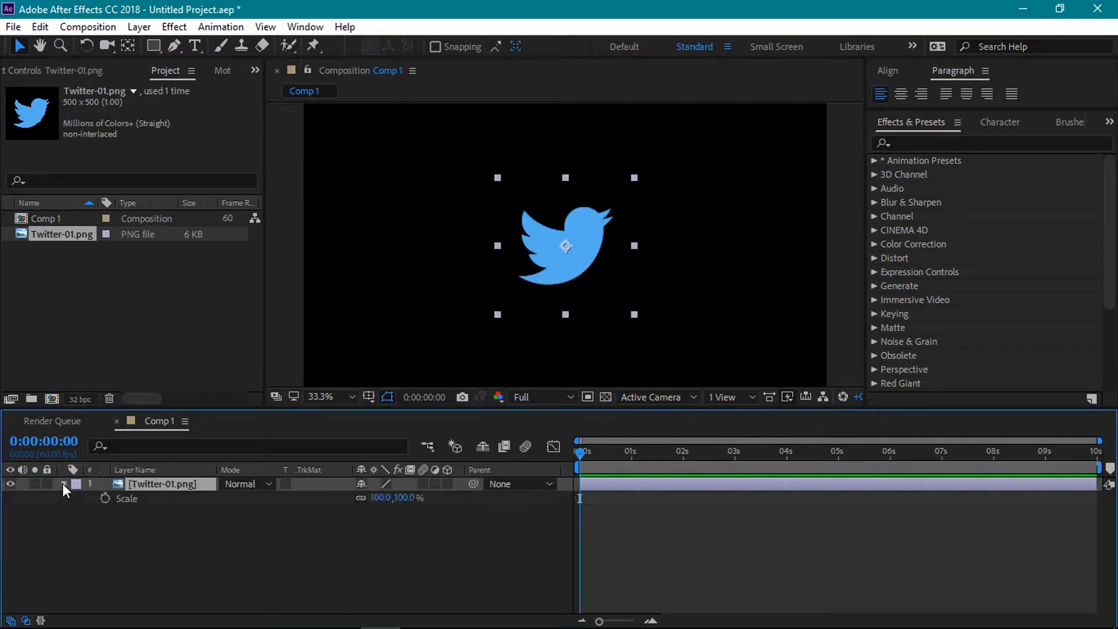
left_click_drag(411, 503, 386, 498)
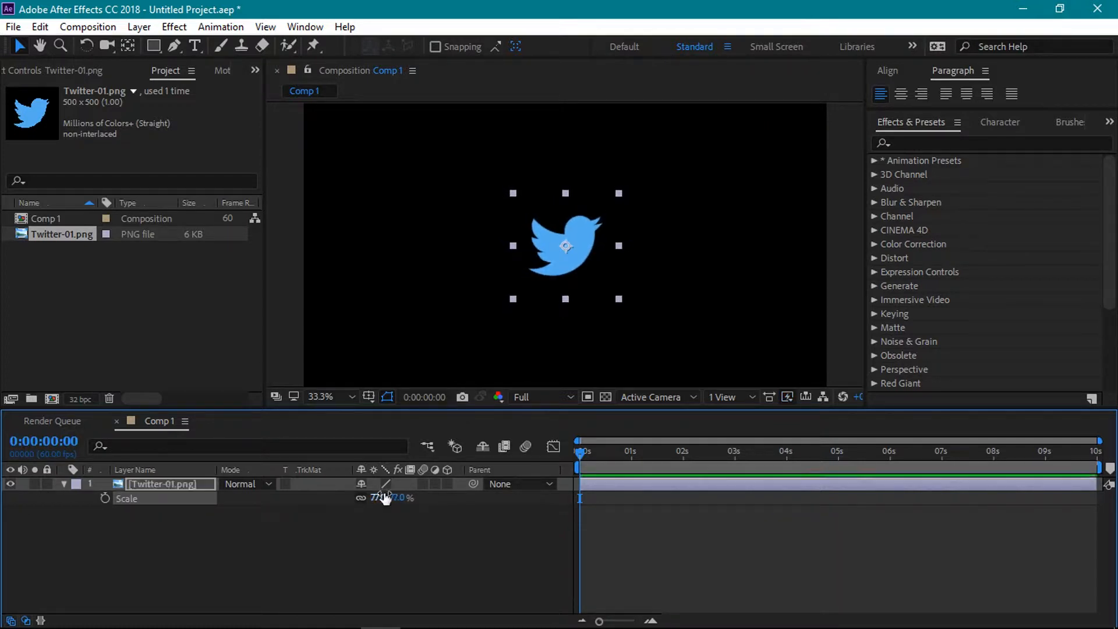
left_click(62, 486)
left_click(68, 508)
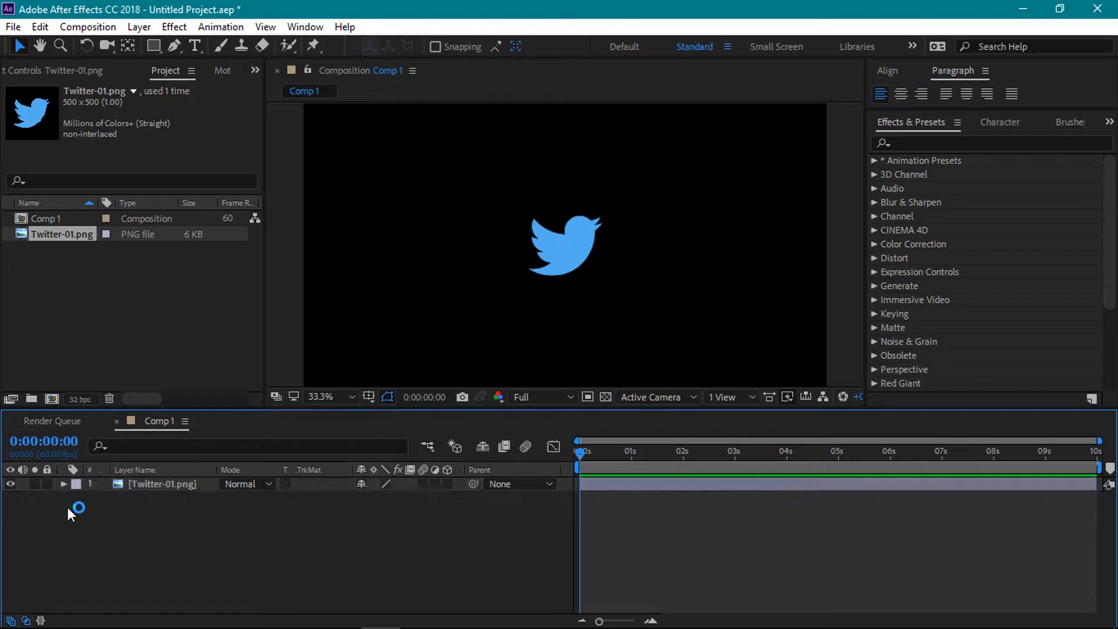
Draw a square beside the bird logo with a solid light-blue fill at 100% opacity and no stroke.
left_click(155, 47)
left_click(197, 44)
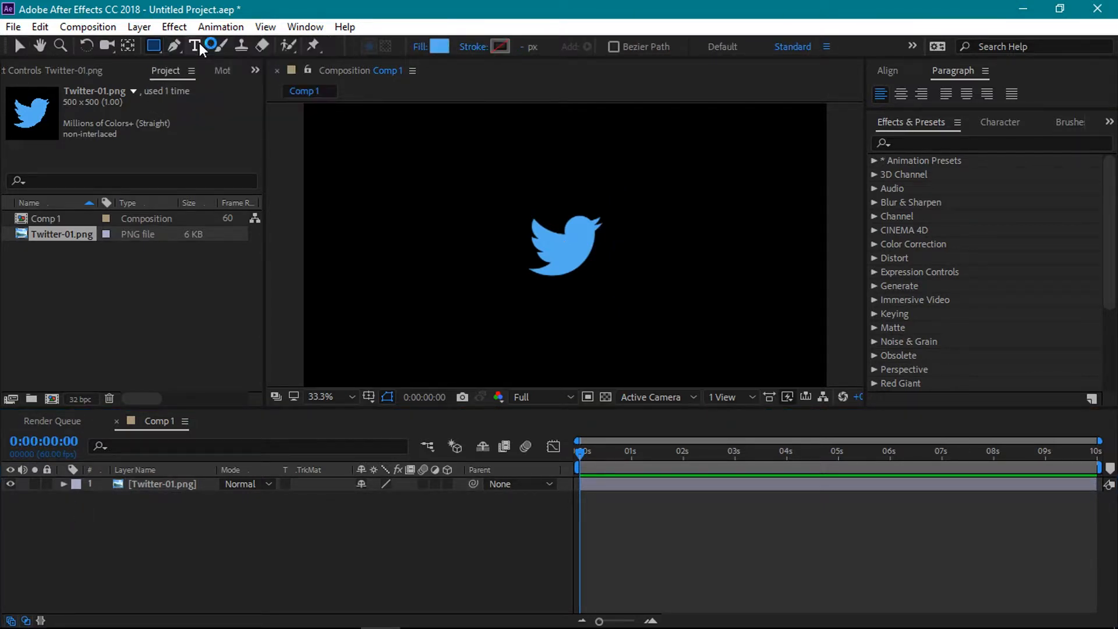
left_click(418, 49)
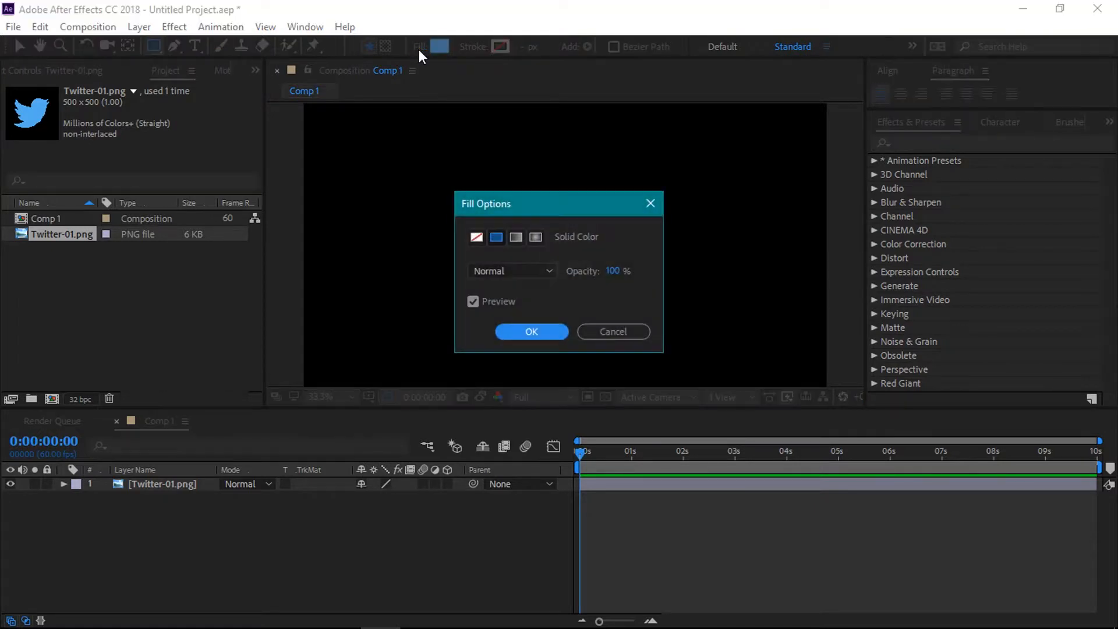
left_click(520, 330)
left_click(472, 48)
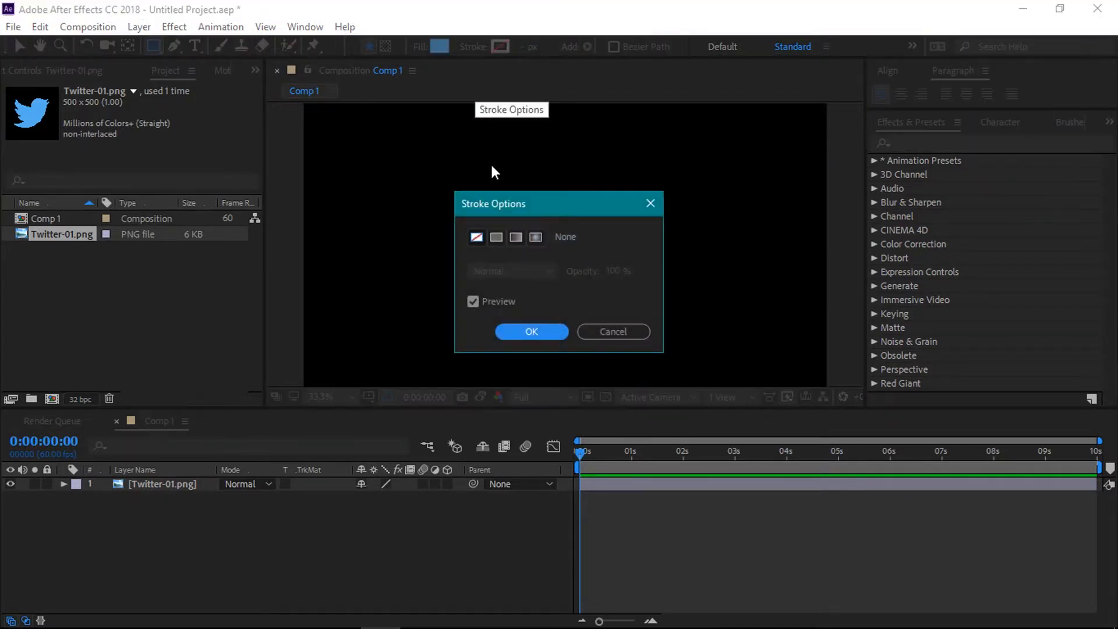
left_click(505, 330)
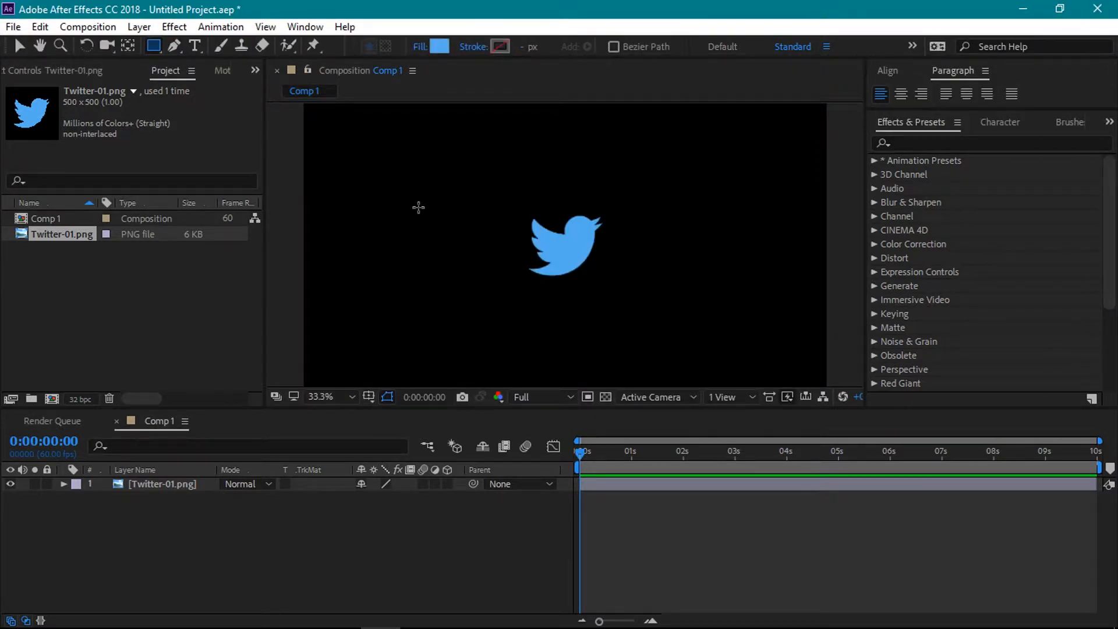
left_click_drag(418, 208, 476, 290)
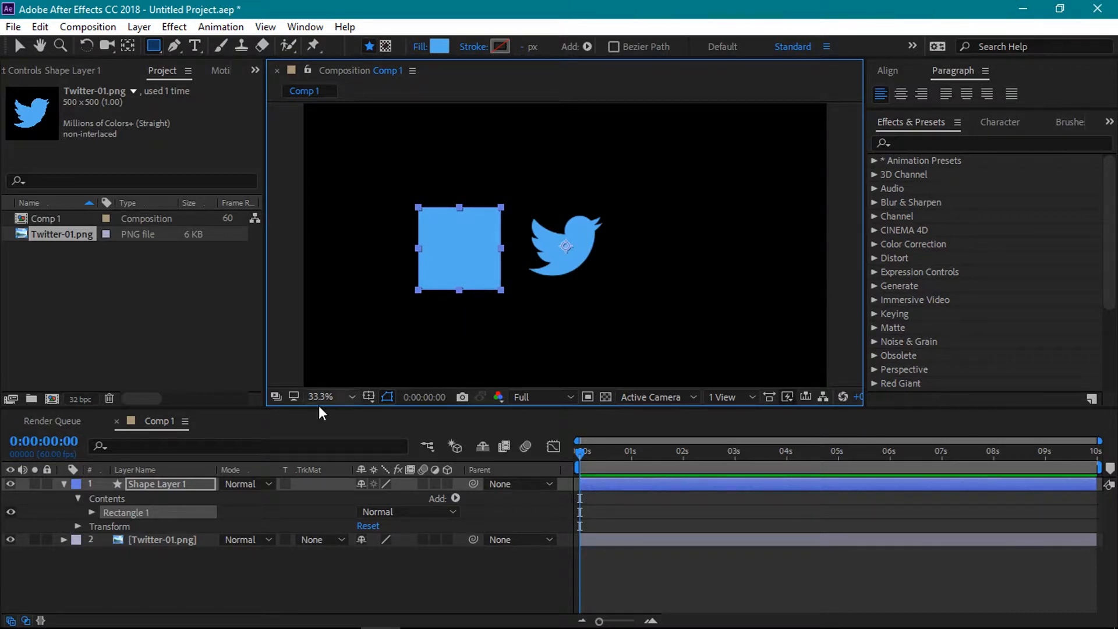
left_click(62, 483)
Pre-compose the Twitter-01.png layer as "logo", moving all attributes into the new composition.
left_click(145, 497)
right_click(162, 498)
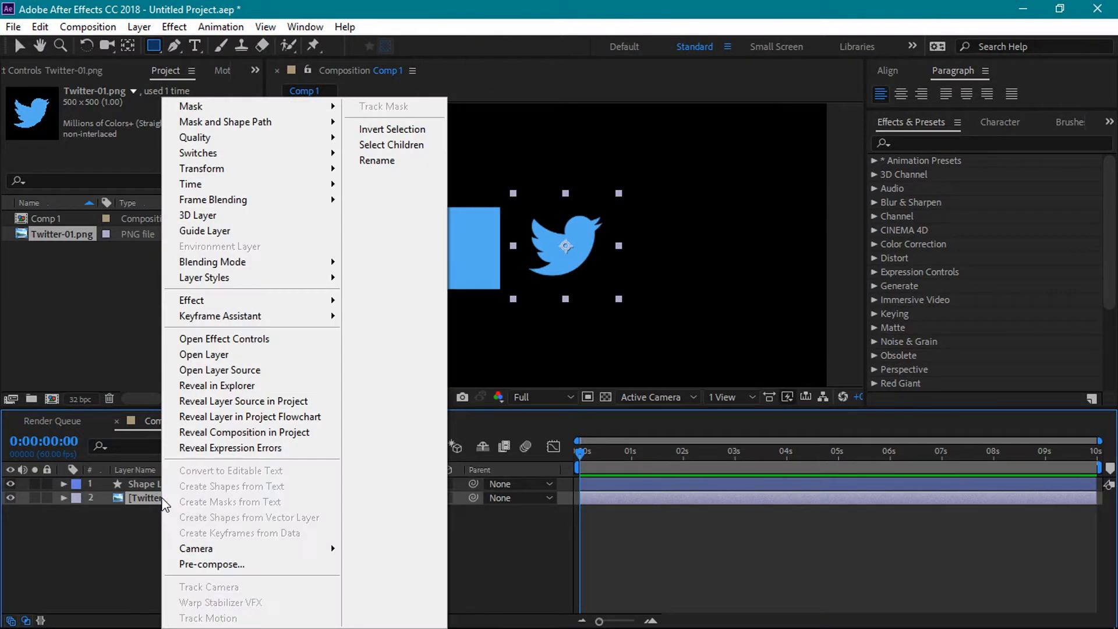
left_click(180, 563)
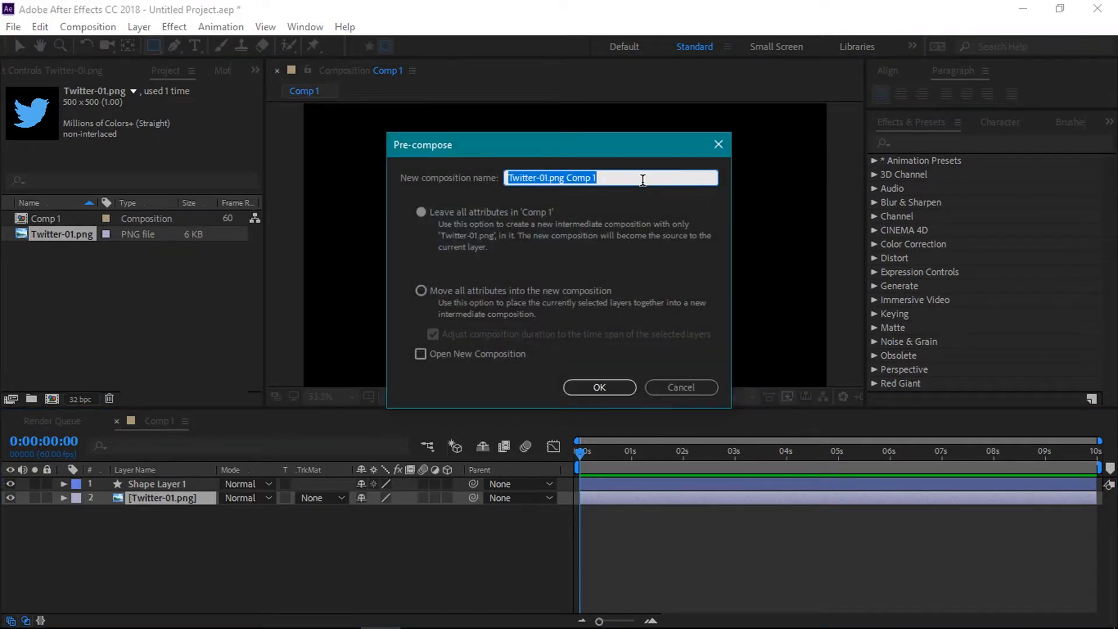
key("BackSpace")
type("logo")
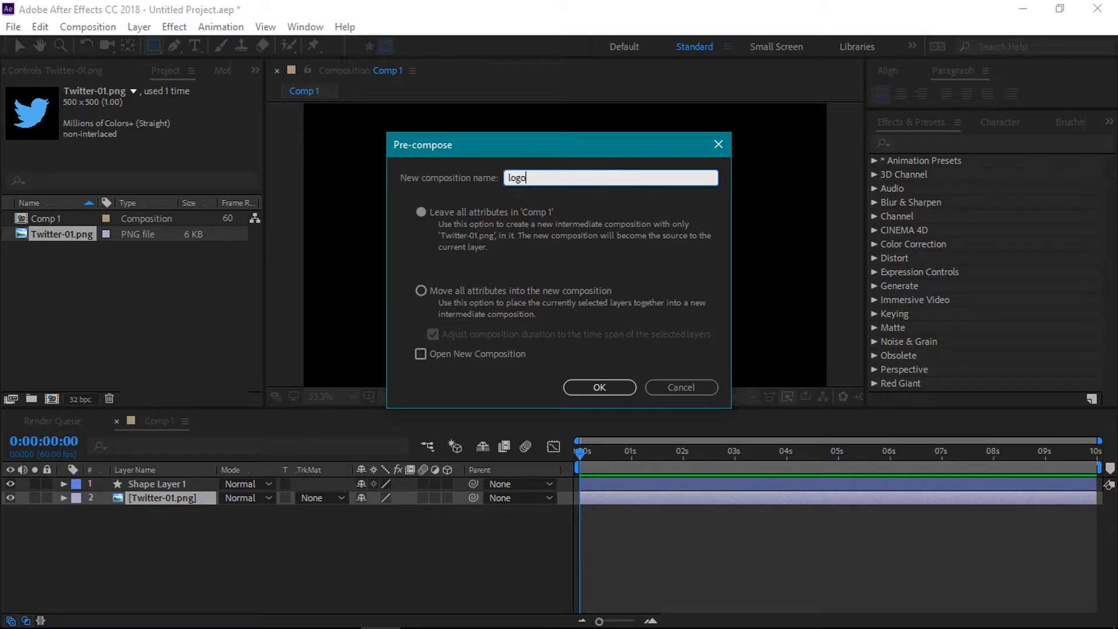
left_click(422, 291)
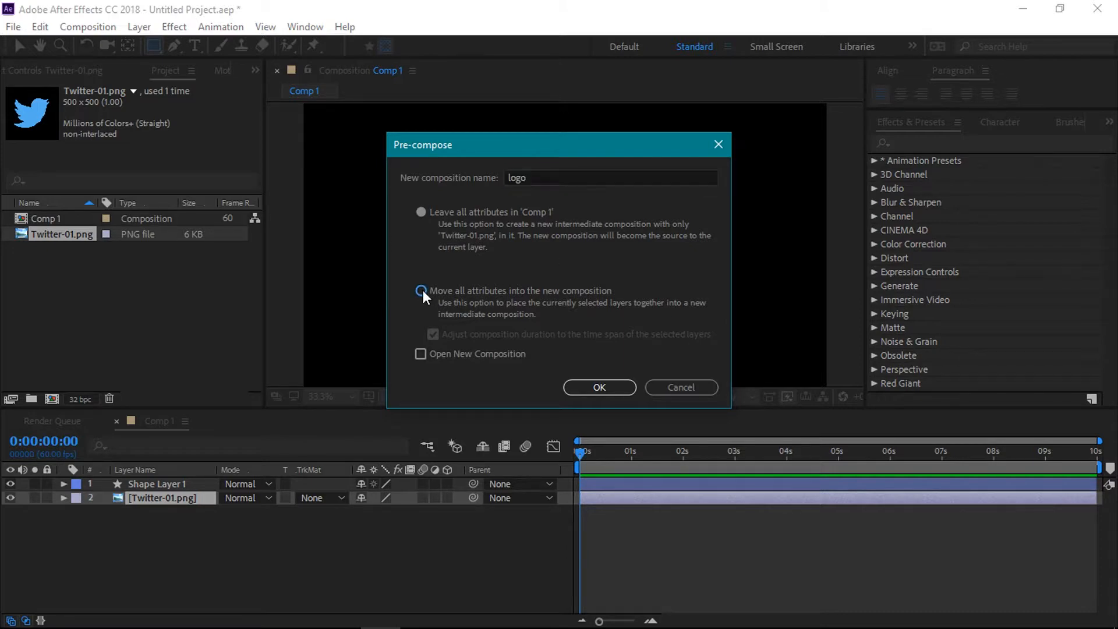
left_click(599, 387)
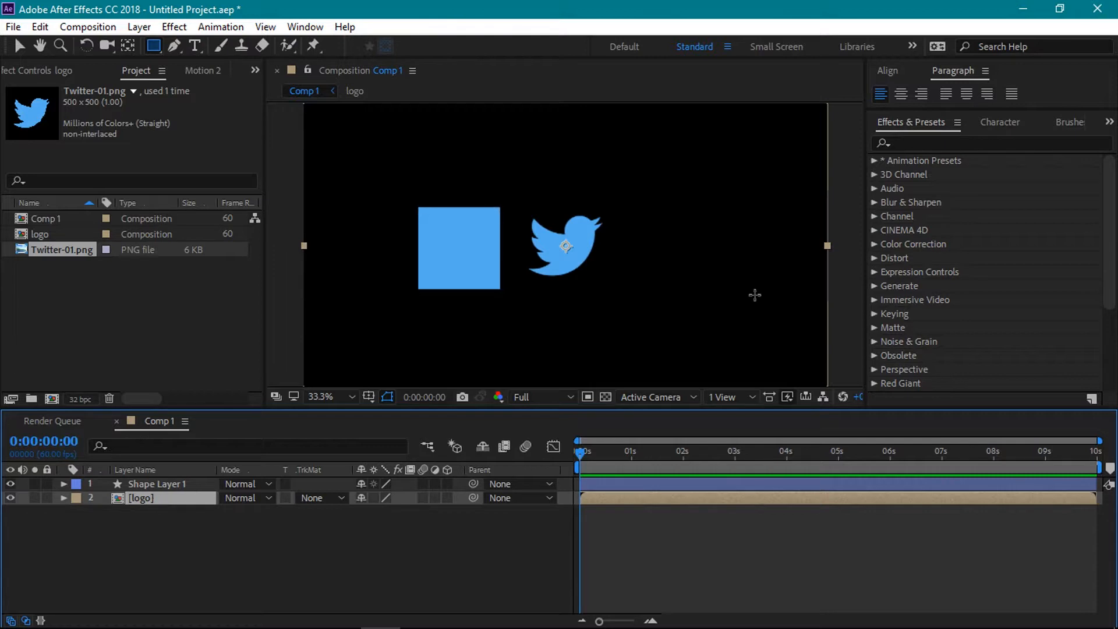
Apply the Fill effect to the logo layer and set its color to white (FFFFFF).
left_click(920, 141)
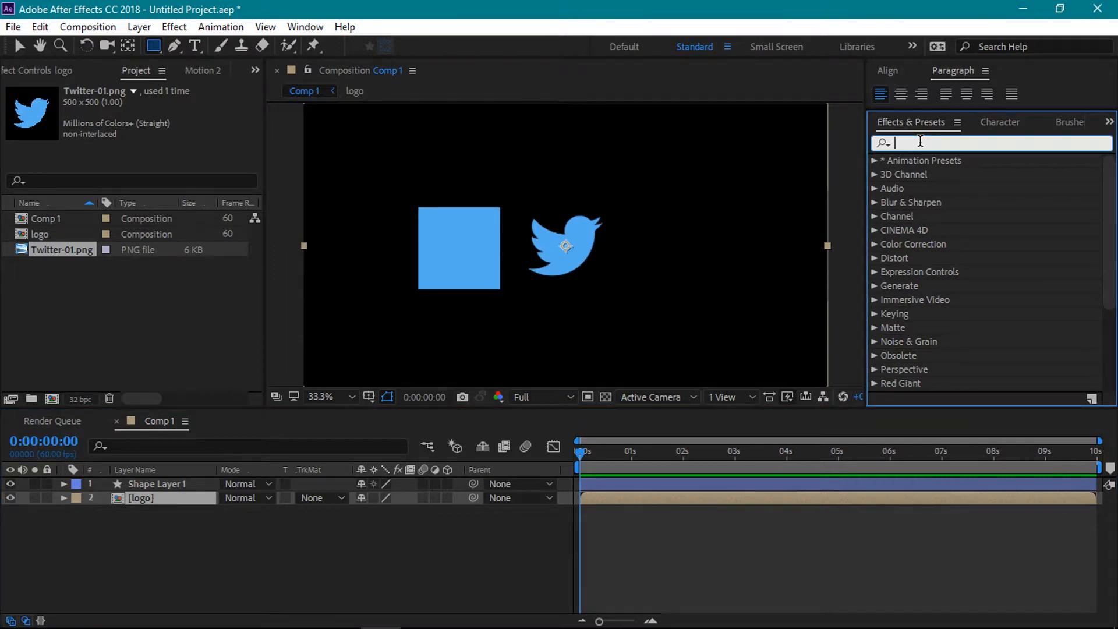
type("fill")
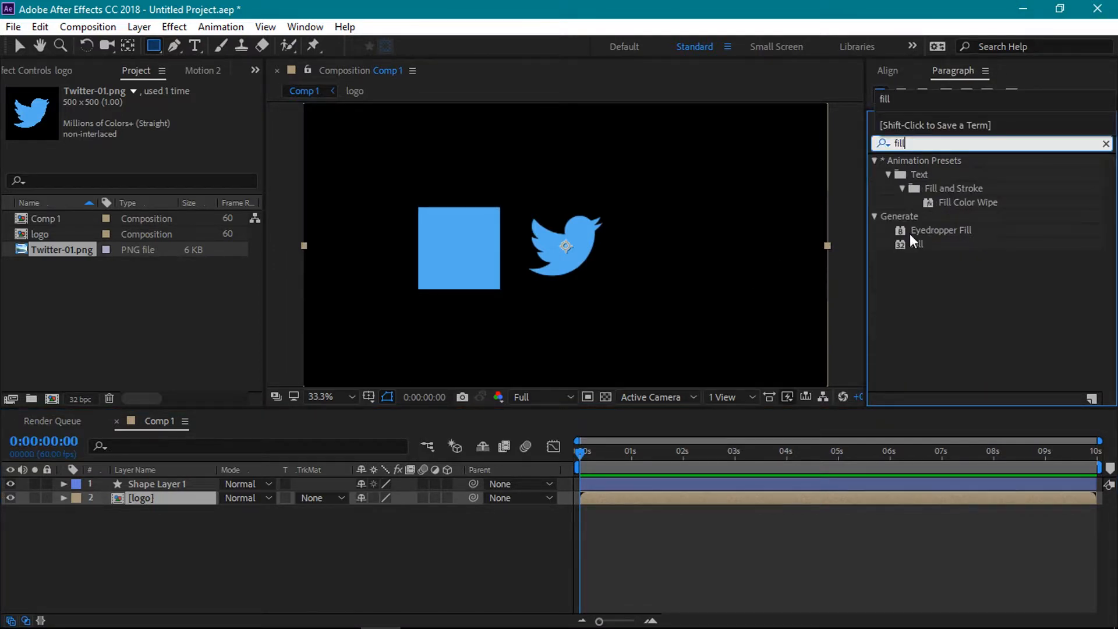
left_click_drag(919, 244, 163, 497)
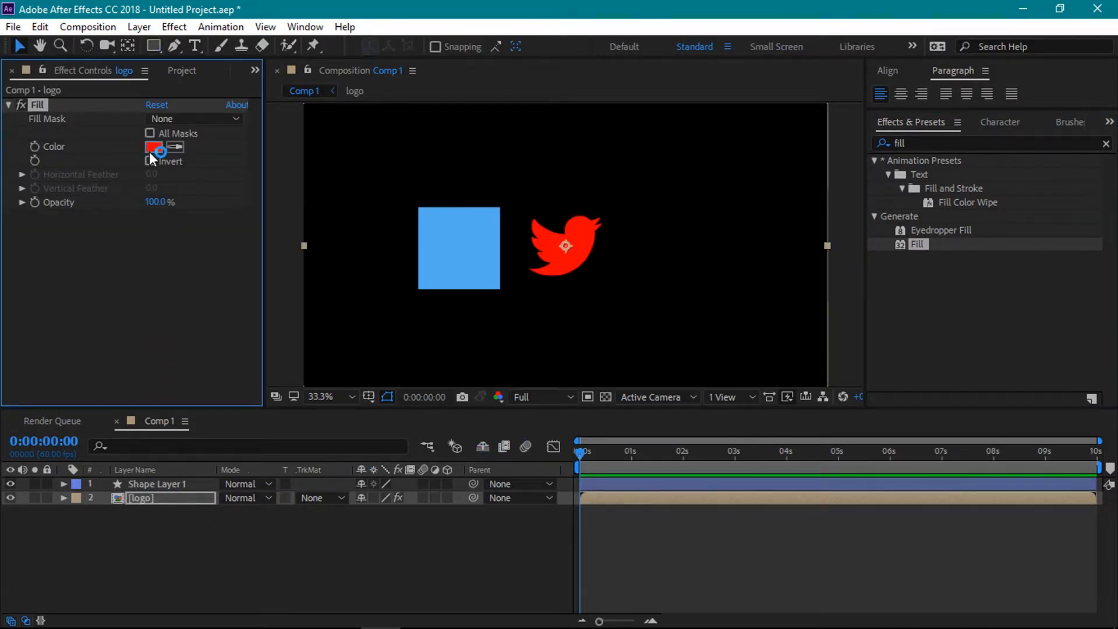
left_click(152, 146)
left_click_drag(157, 330, 36, 251)
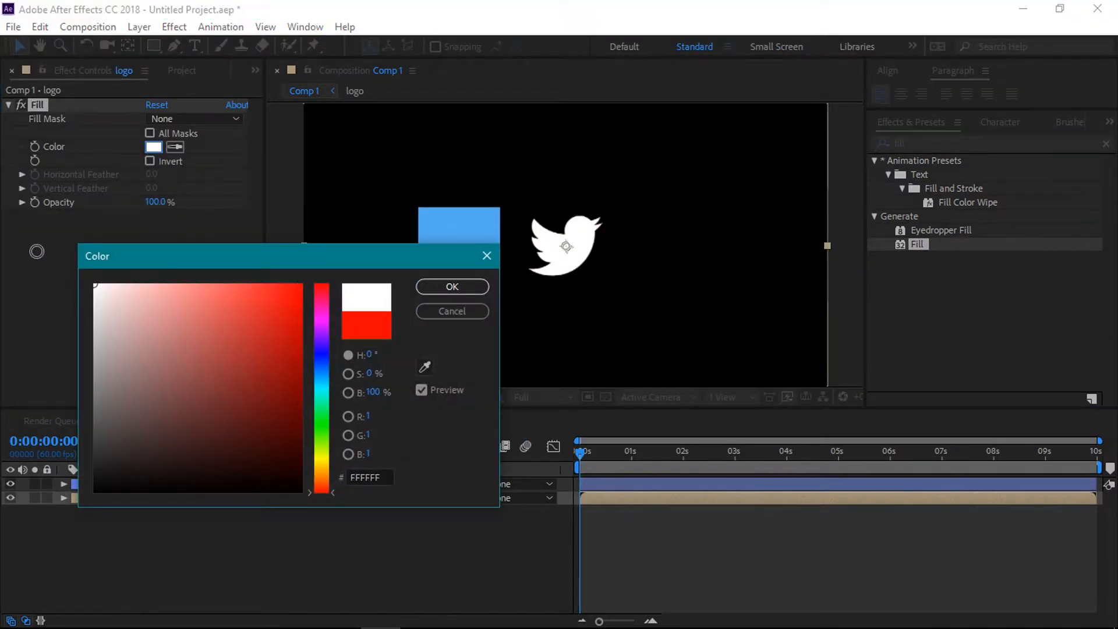
left_click(438, 288)
Place the logo layer above Shape Layer 1 and center the bird on the blue square.
left_click_drag(569, 253, 425, 251)
left_click_drag(194, 504, 193, 481)
left_click_drag(433, 250, 442, 247)
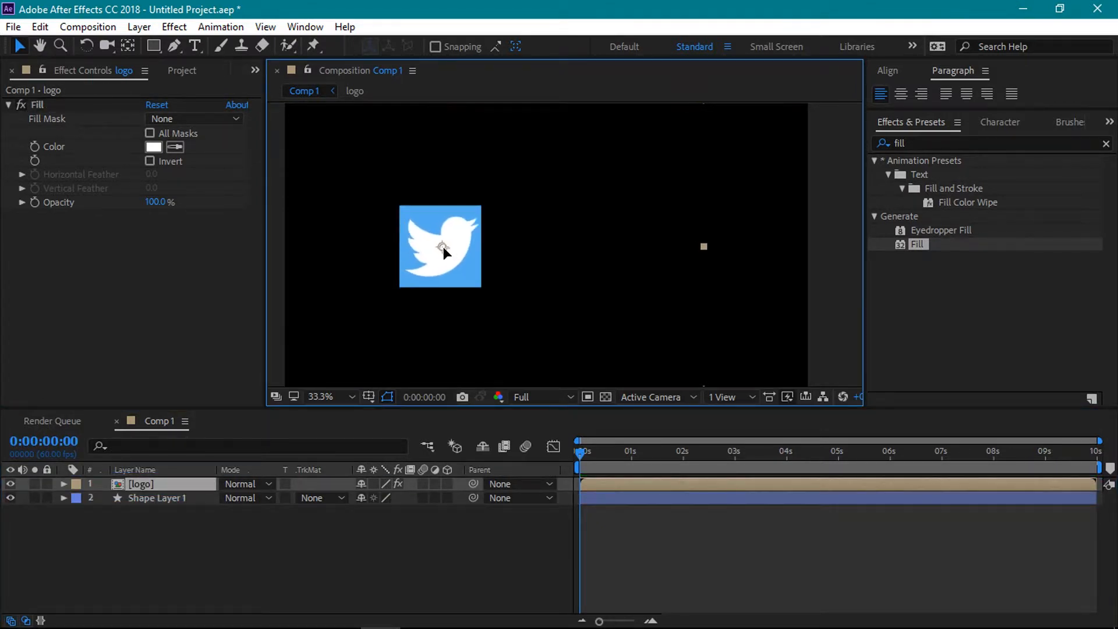
Scale the logo layer to 90% so the bird fits inside the blue square.
left_click(185, 483)
key("s")
left_click_drag(402, 504, 400, 498)
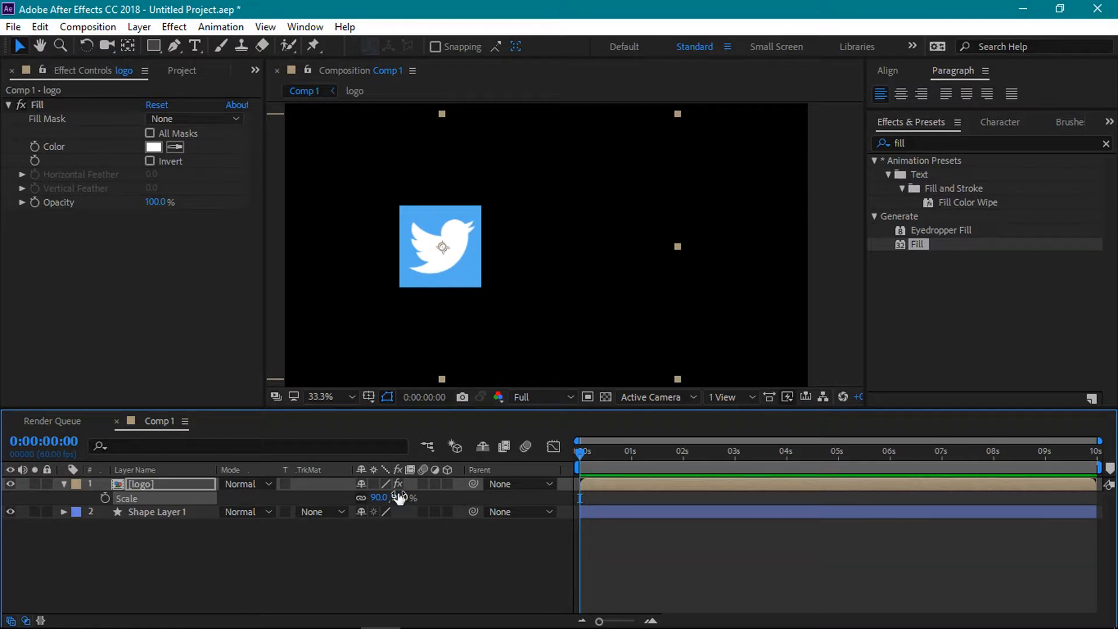
left_click(390, 558)
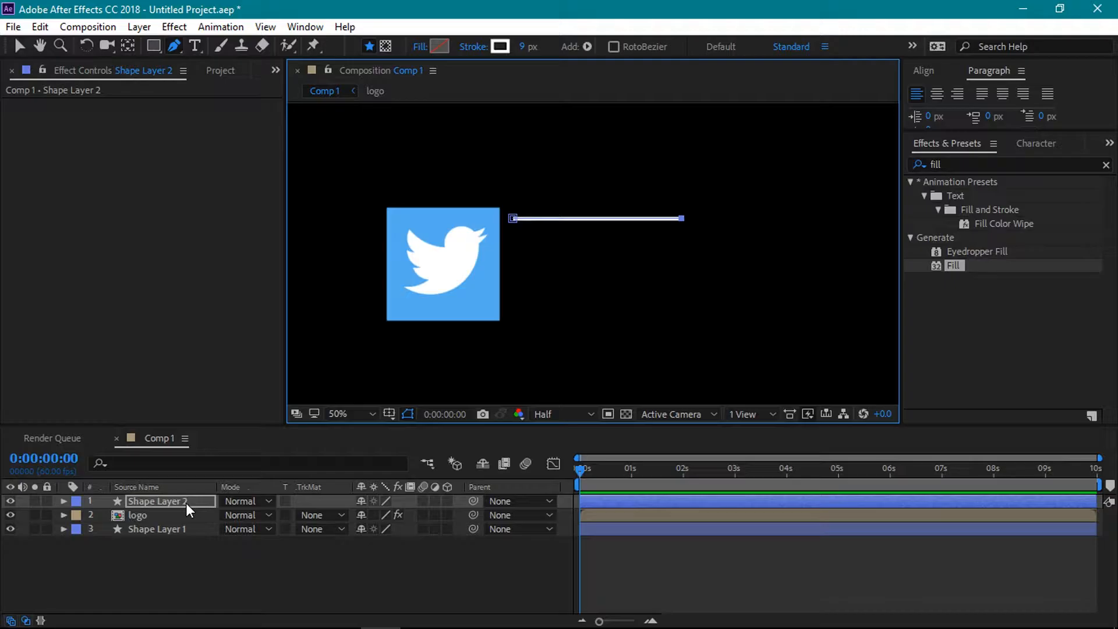
Duplicate the horizontal line layer Shape Layer 2 and move the copy down to a Y position of 758.
left_click(184, 501)
key("ctrl+d")
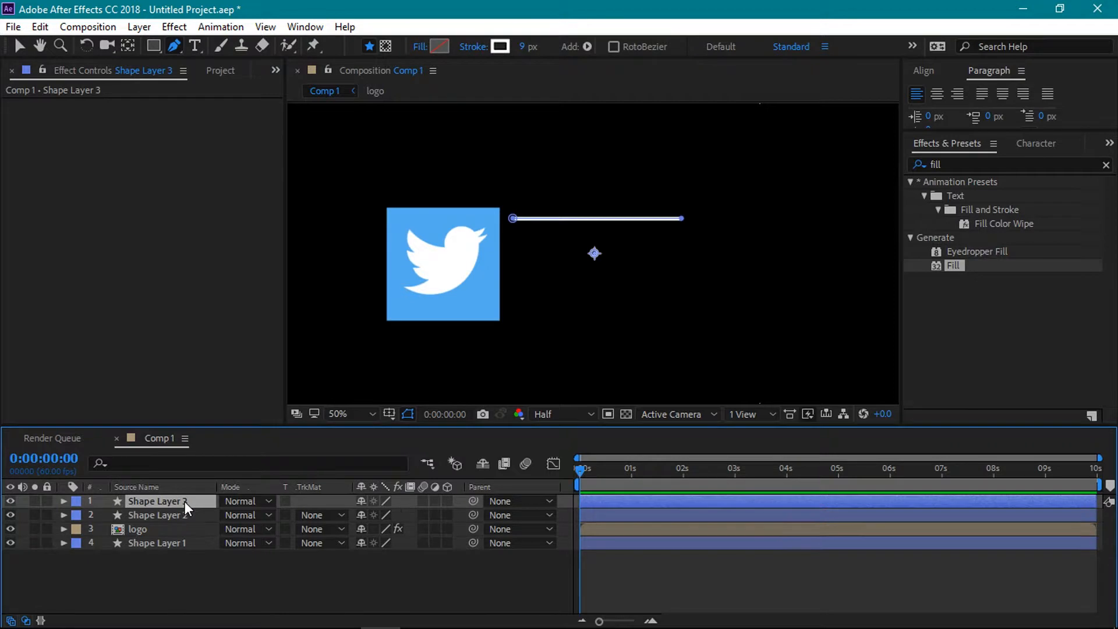
left_click(24, 51)
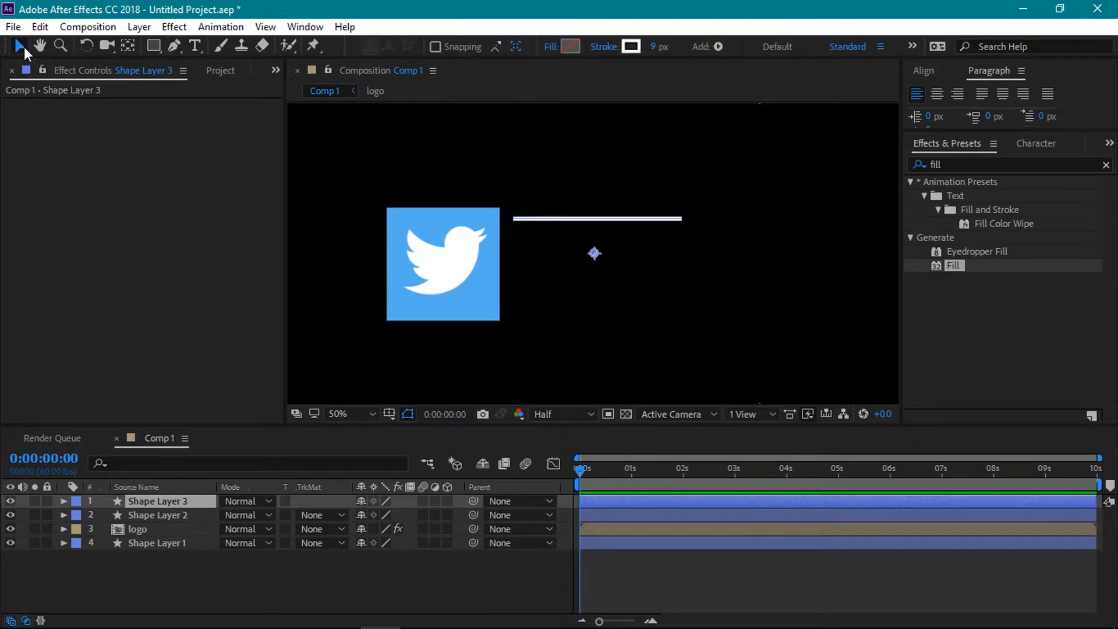
left_click(171, 498)
key("p")
left_click_drag(388, 521, 544, 541)
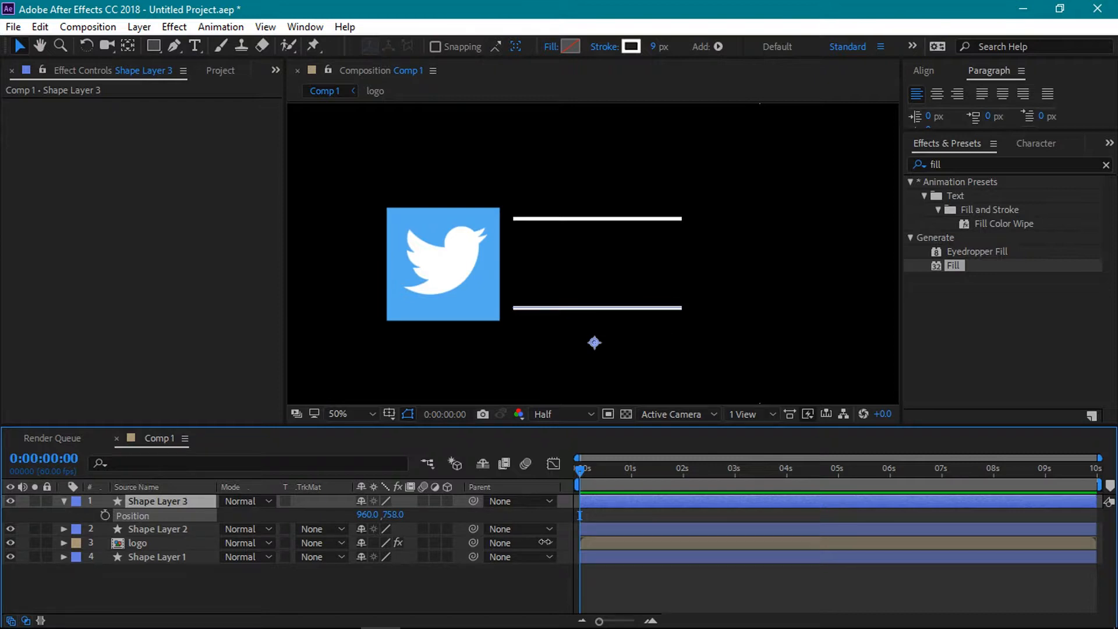
Lower the upper line to a Y position of 561 and raise the lower line slightly to narrow the gap.
left_click(174, 528)
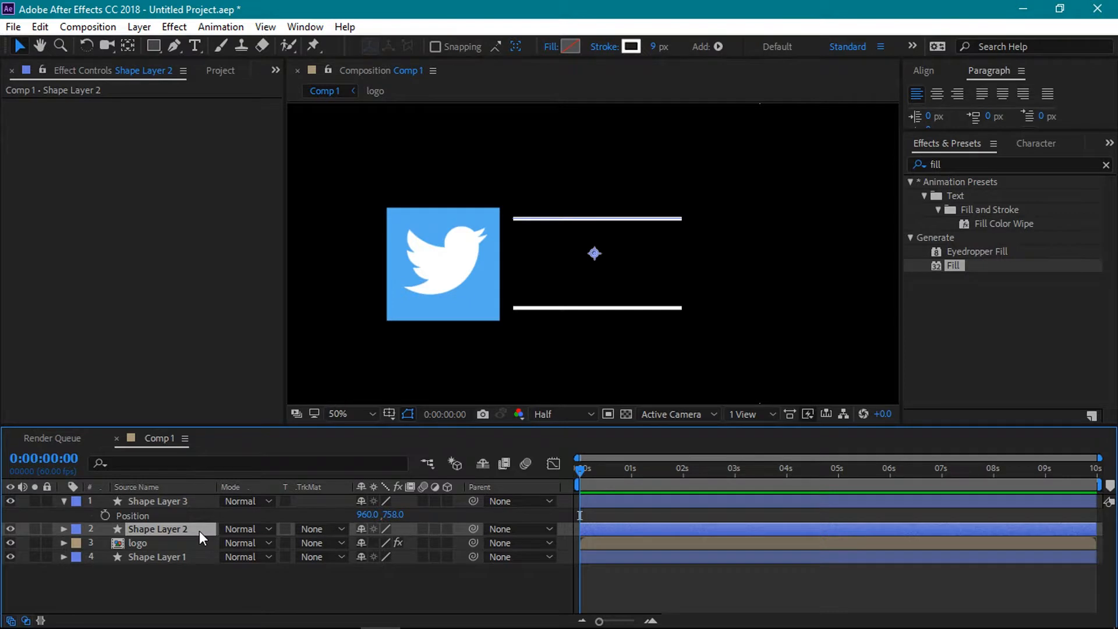
key("p")
left_click_drag(395, 542, 389, 516)
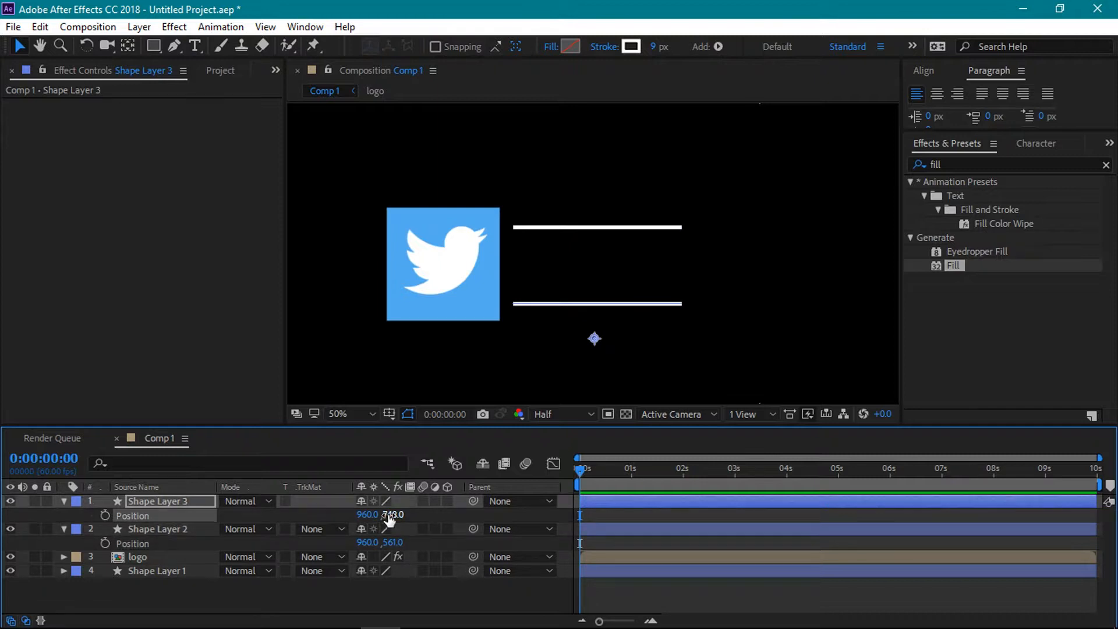
left_click(62, 501)
left_click(63, 514)
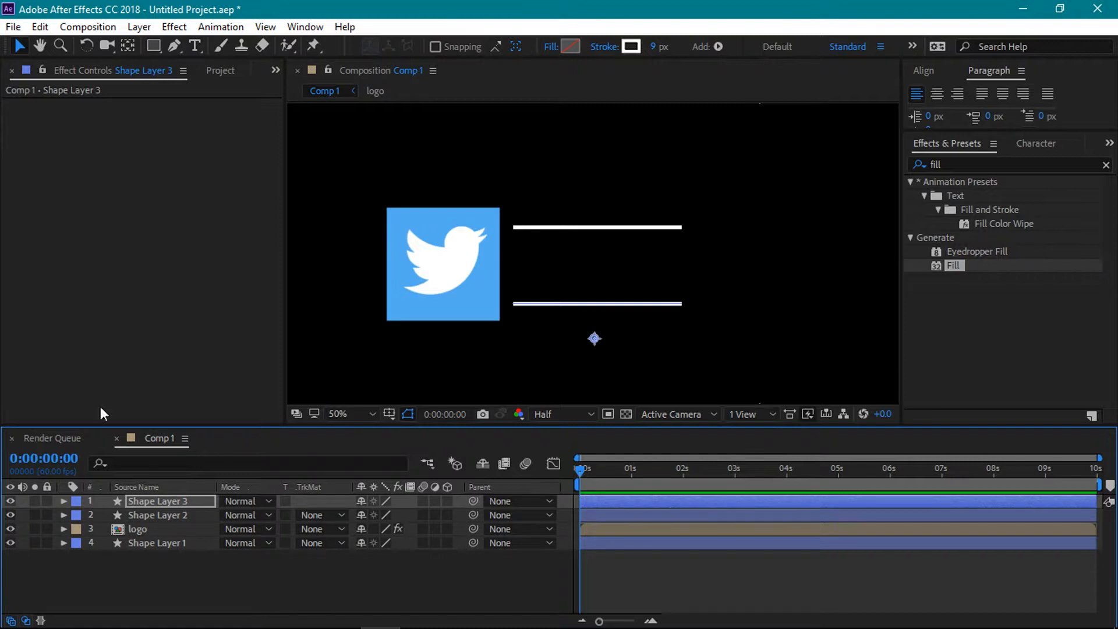
Draw a small circle with a white 9 px stroke and no fill on a new shape layer, above and right of the lines.
left_click(149, 47)
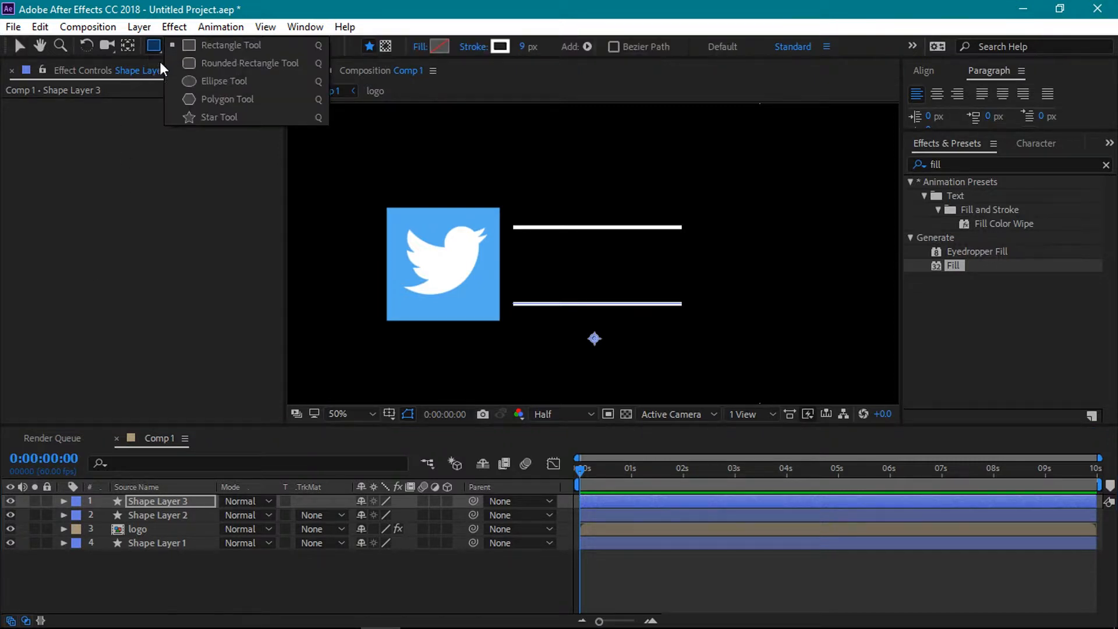
left_click(176, 80)
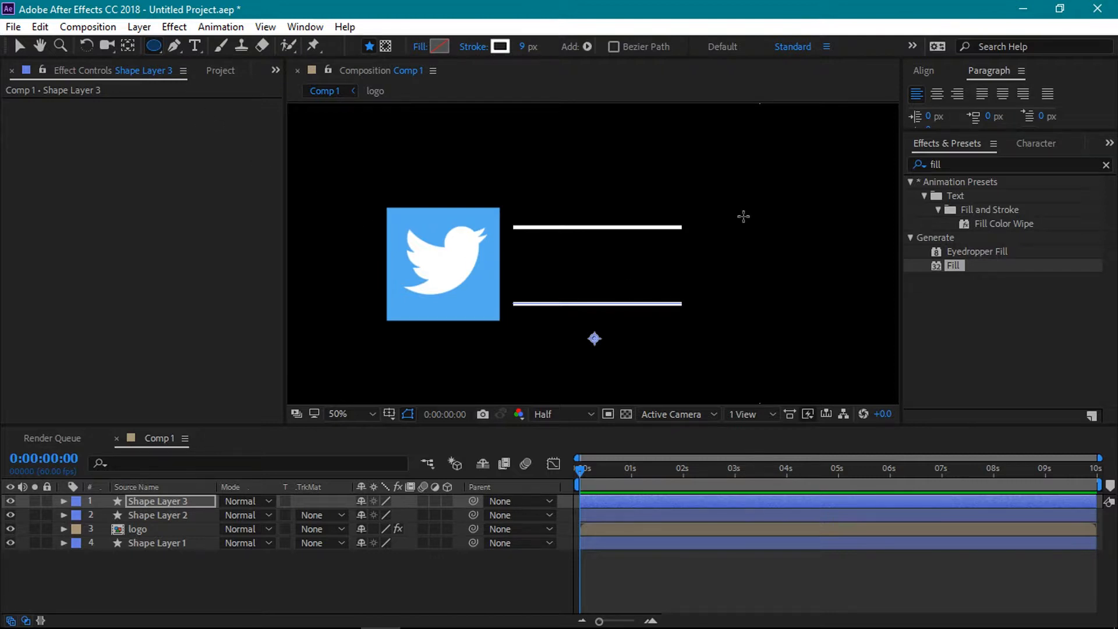
left_click(358, 574)
left_click_drag(775, 185, 785, 201)
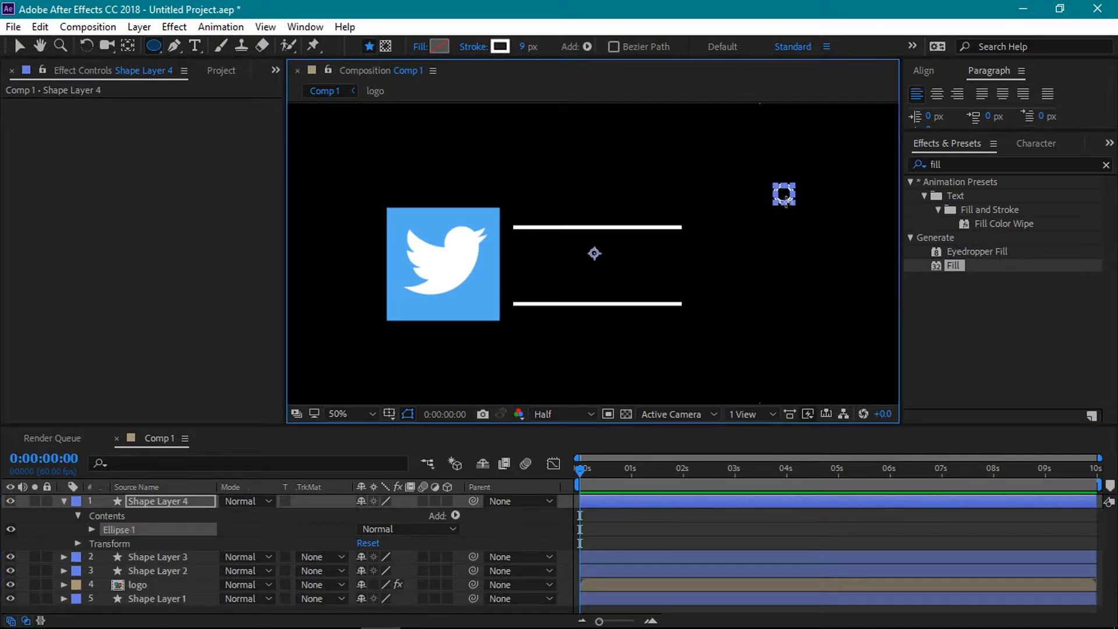
Scale the small circle's layer, Shape Layer 4, down to 62%.
left_click(184, 501)
key("s")
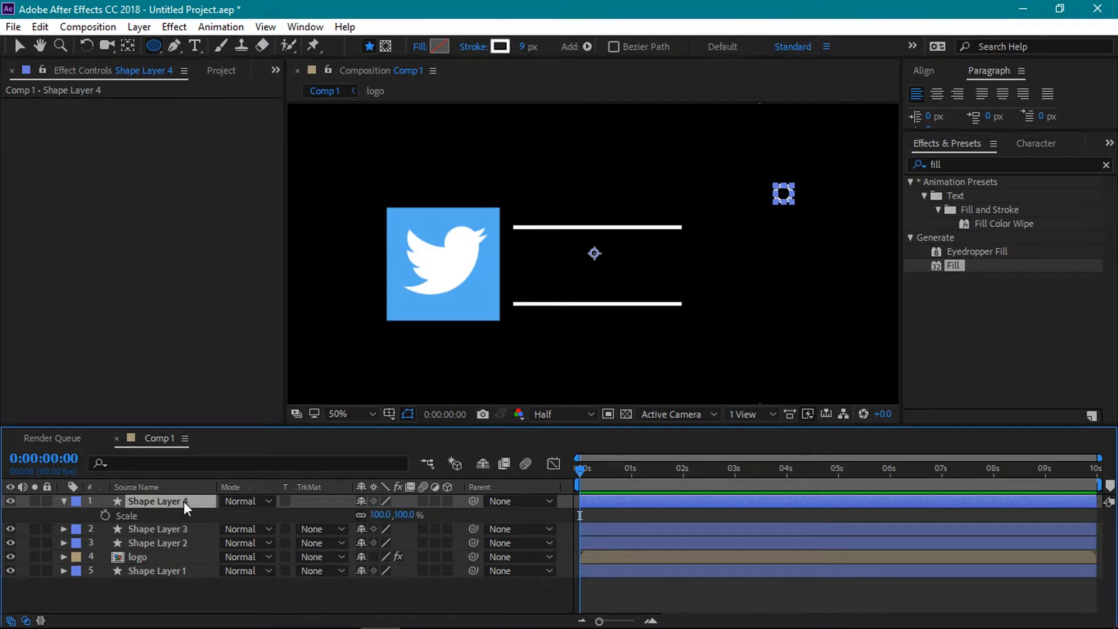
left_click_drag(385, 514, 359, 502)
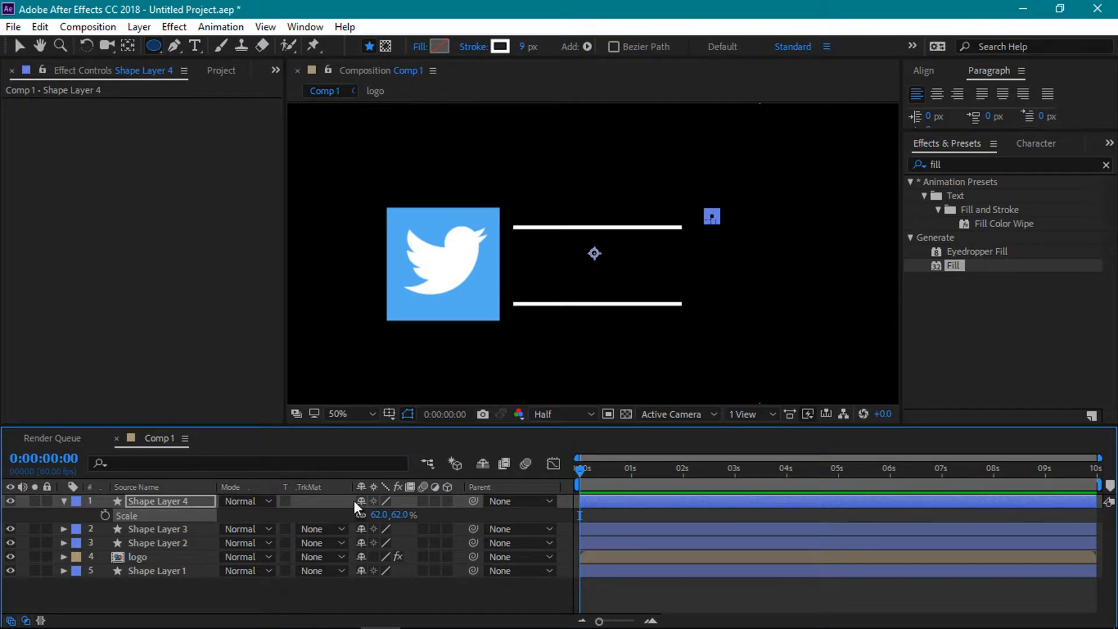
Move the small circle onto the right end of the upper line and set its stroke width to 18 px.
left_click(344, 414)
left_click(379, 307)
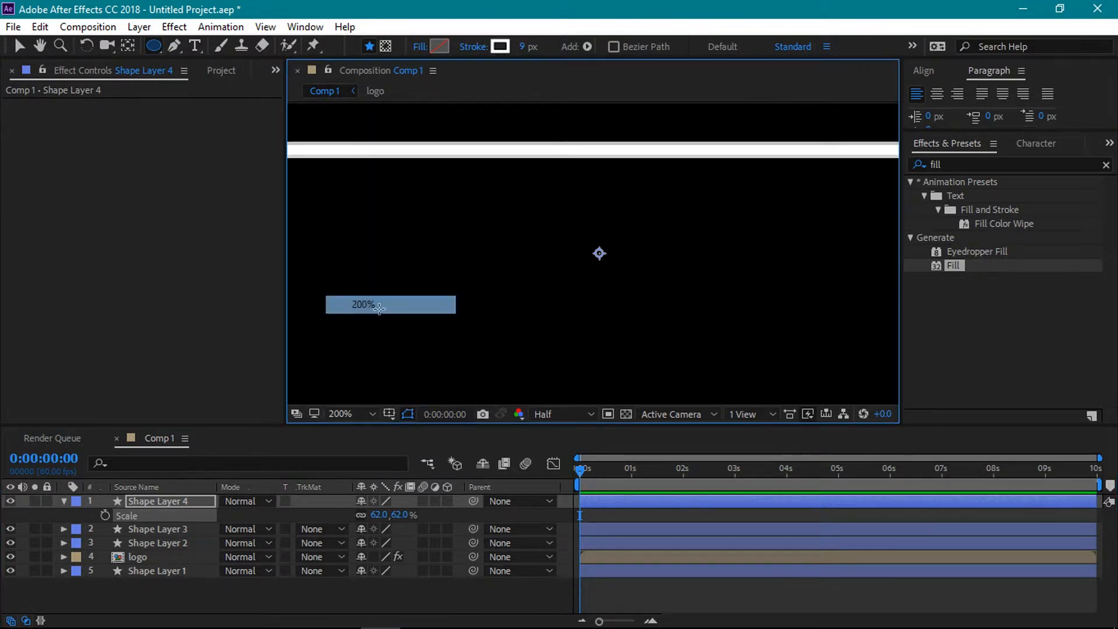
key("h")
left_click_drag(557, 324, 369, 326)
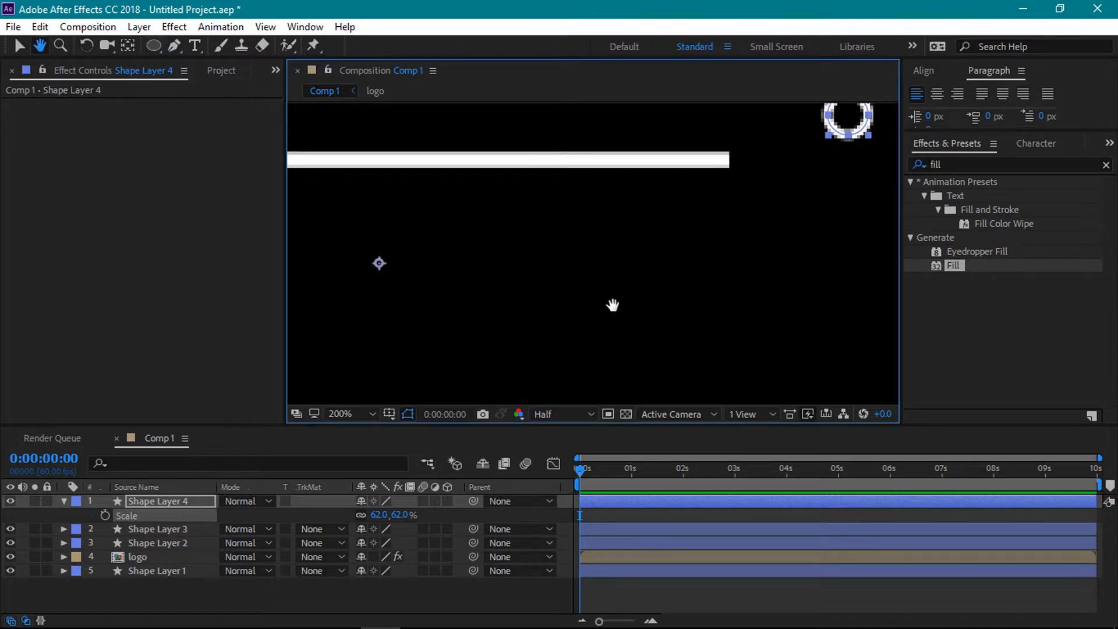
left_click_drag(661, 292, 536, 322)
key("v")
left_click_drag(750, 154, 654, 198)
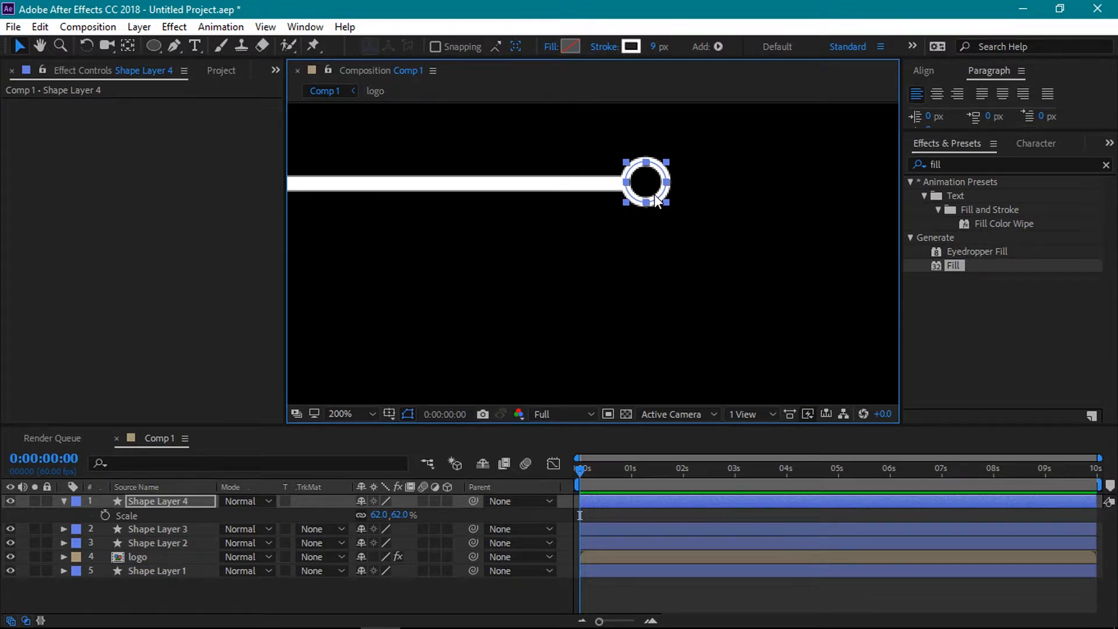
left_click_drag(655, 46, 658, 47)
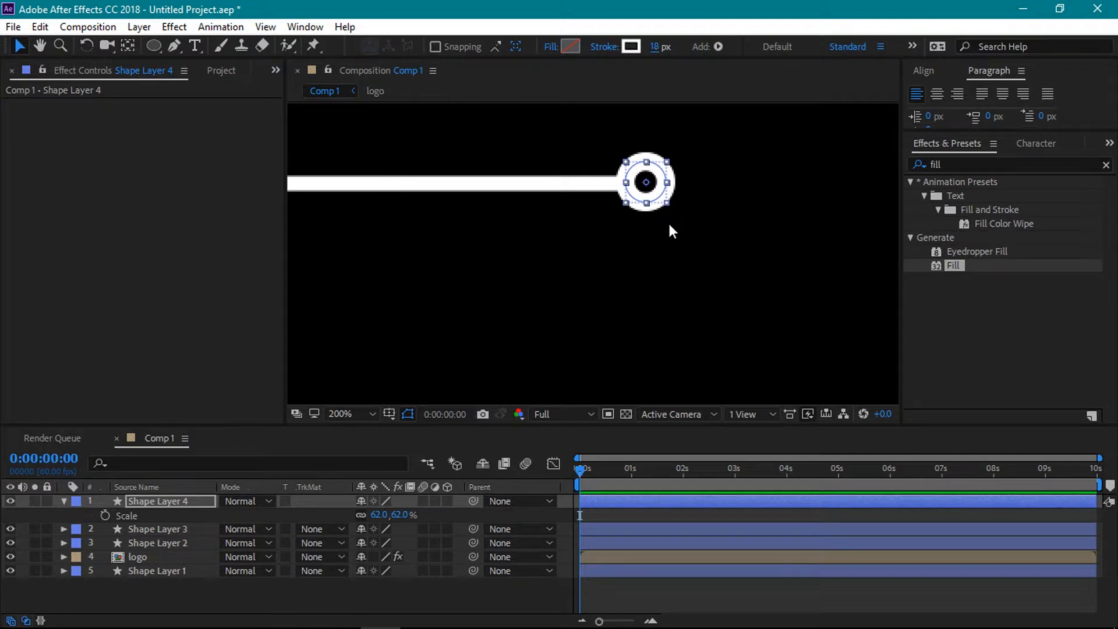
Duplicate the small circle's layer and lower the copy to a Y position of 753.5, onto the right end of the lower line.
left_click(129, 504)
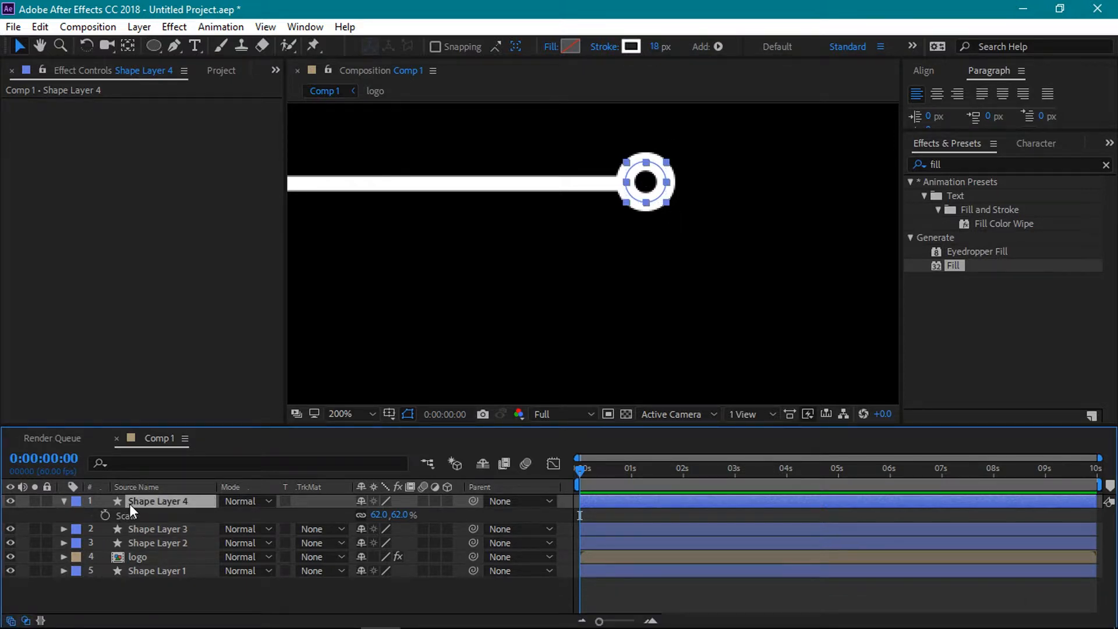
key("ctrl+d")
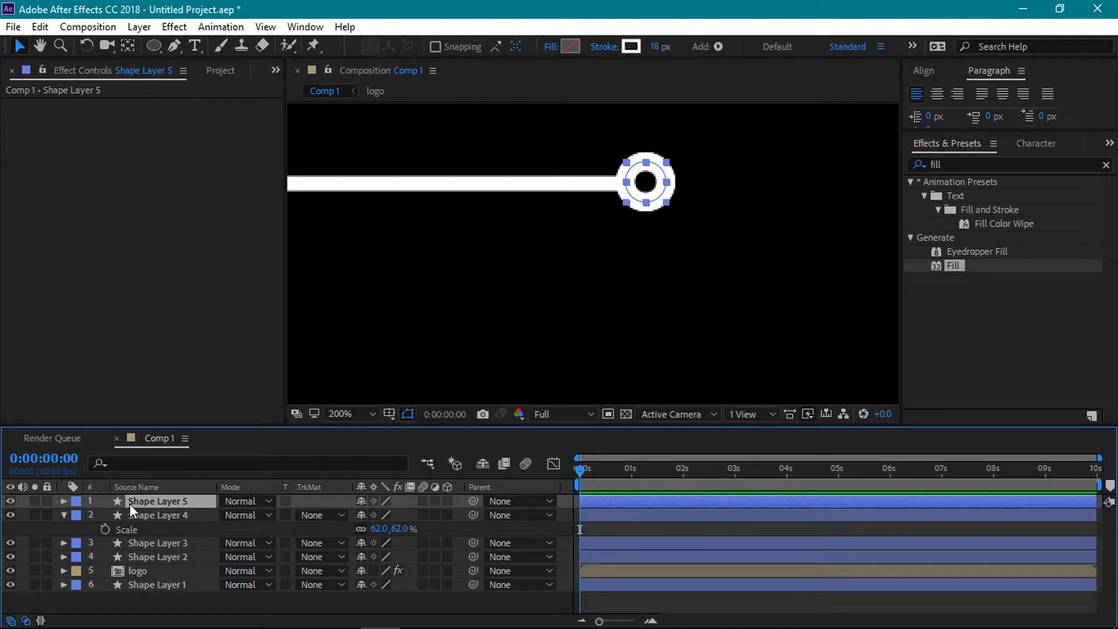
key("p")
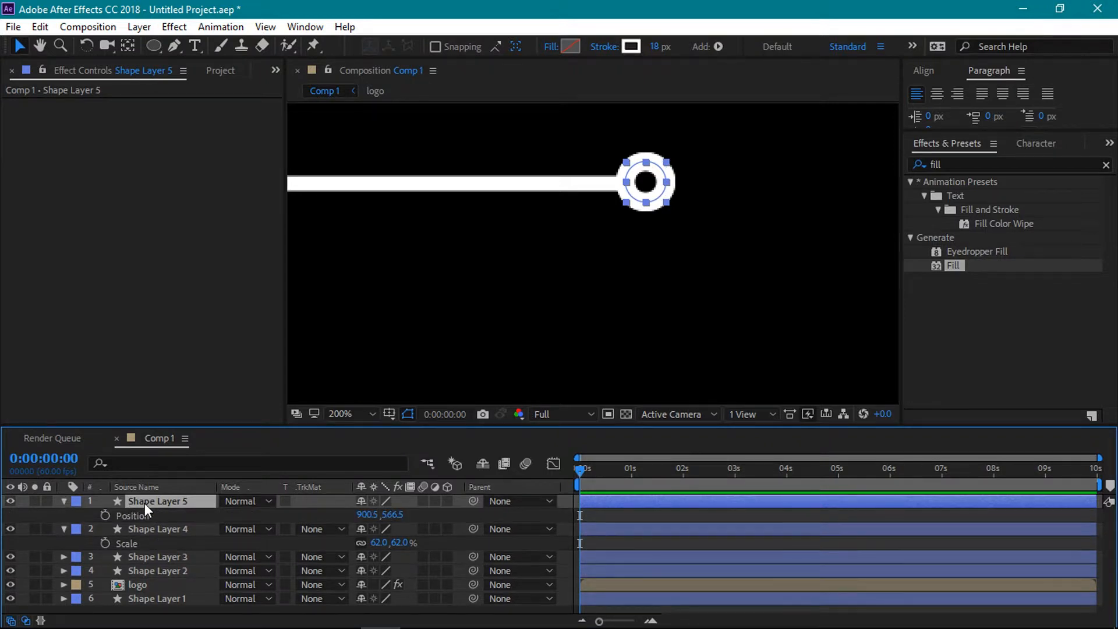
left_click(359, 415)
left_click(387, 271)
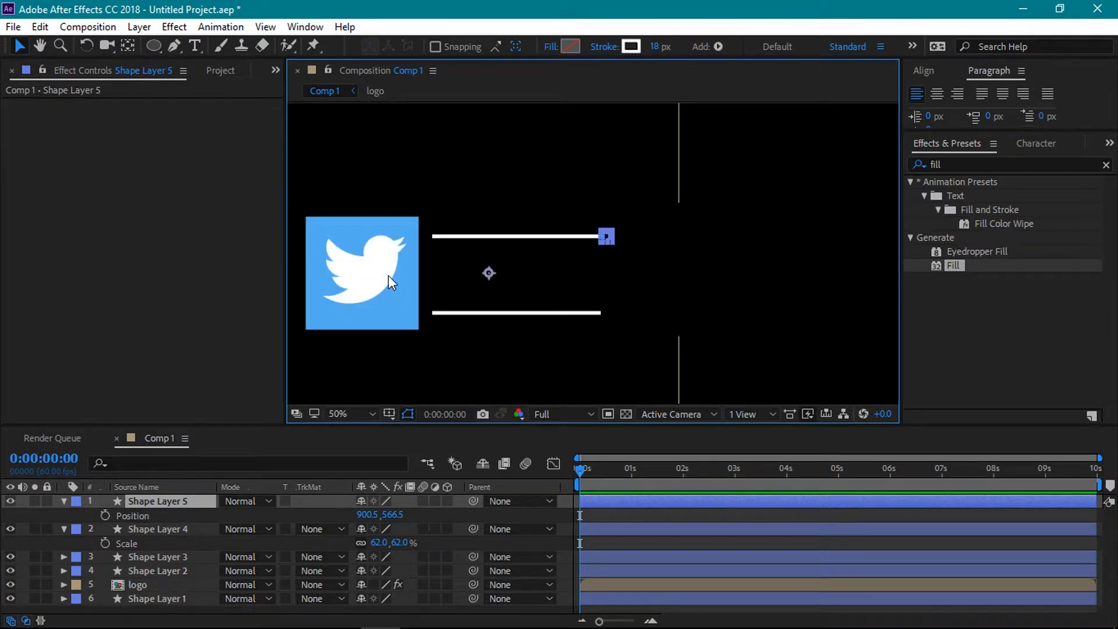
left_click_drag(392, 514, 531, 529)
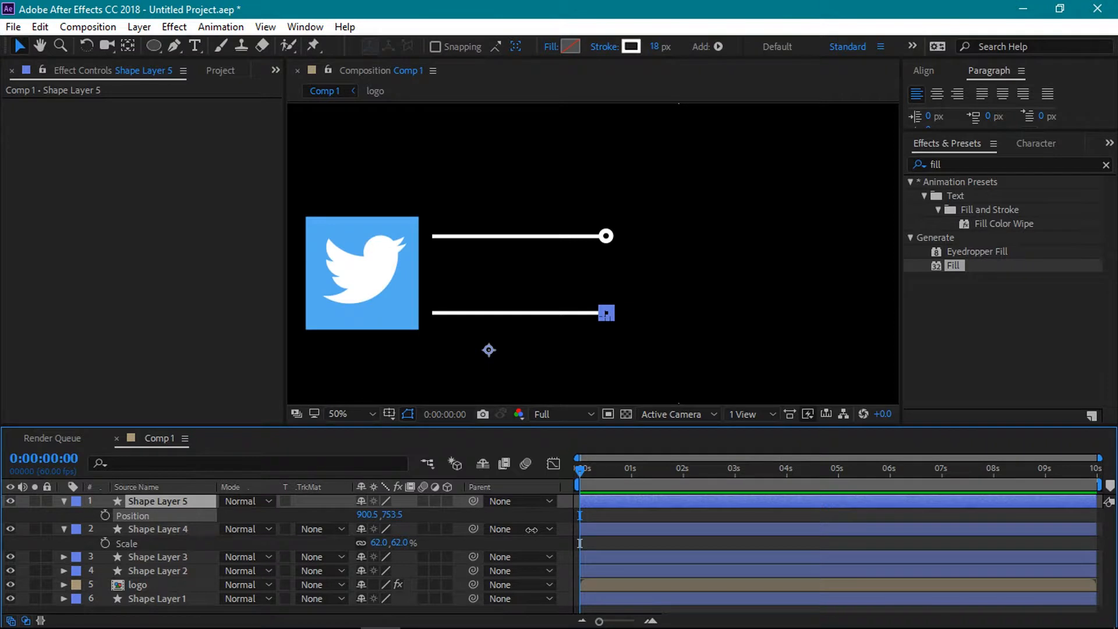
left_click(349, 413)
left_click(373, 288)
left_click(622, 374)
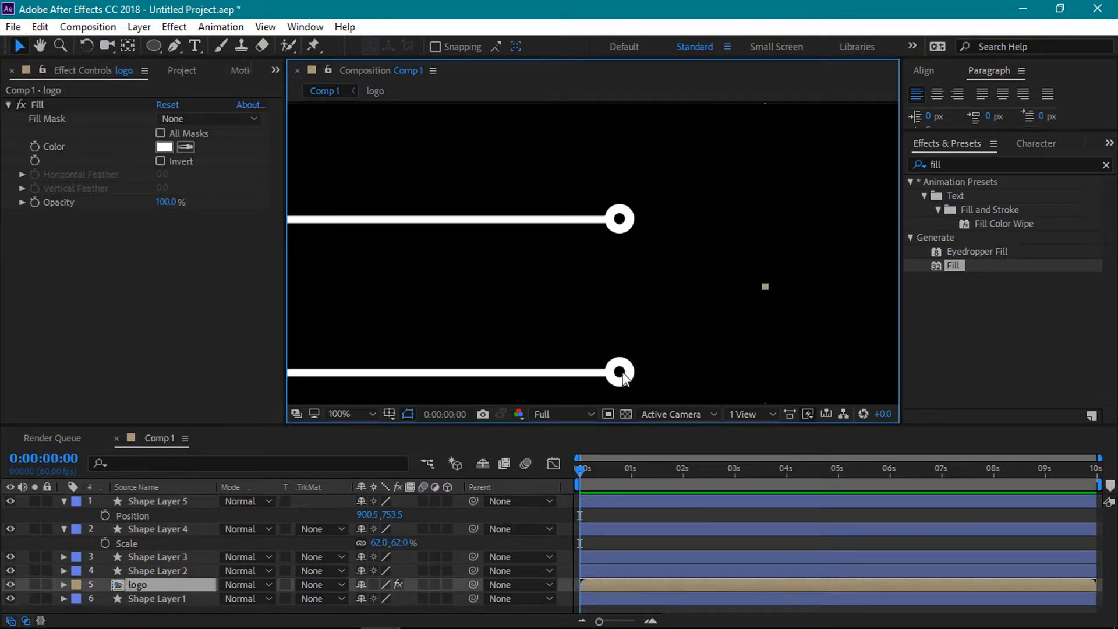
left_click(352, 413)
left_click(391, 254)
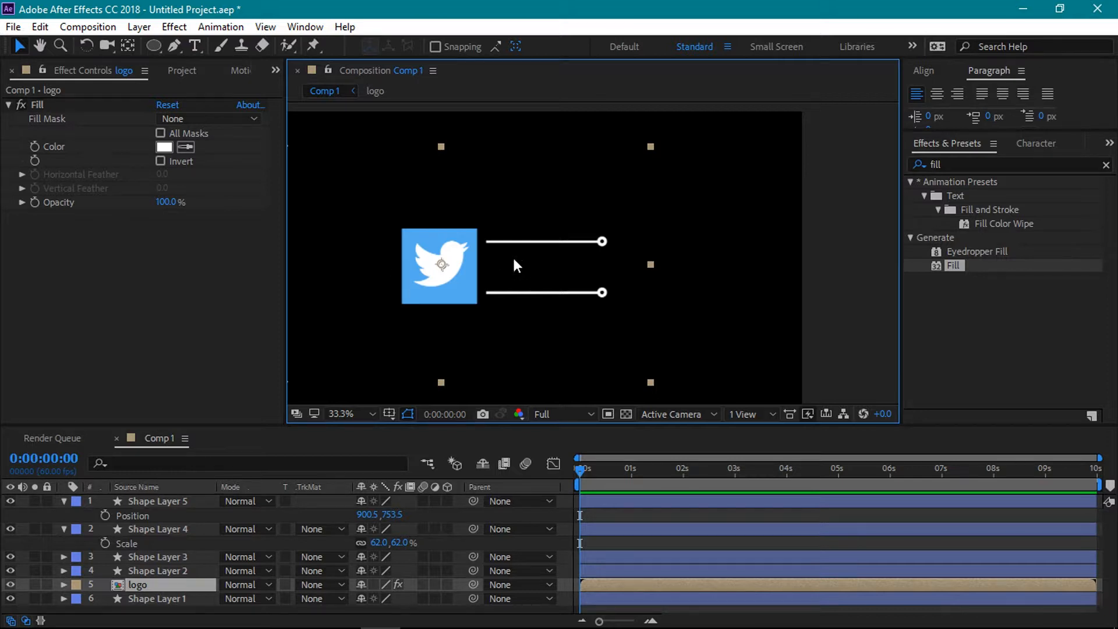
left_click(64, 502)
left_click(64, 516)
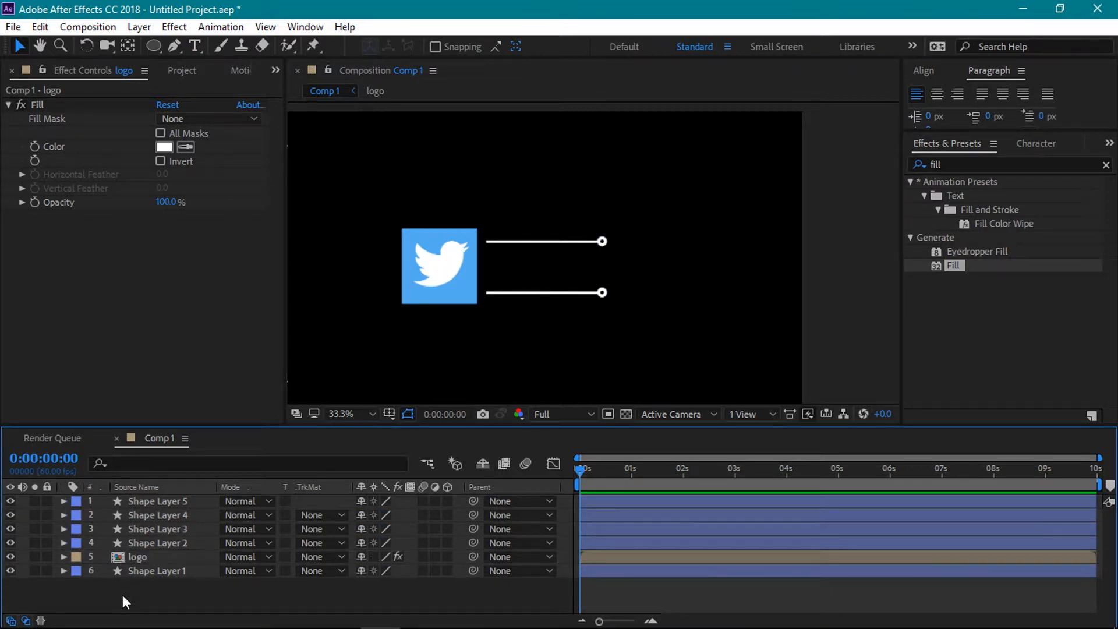
left_click(197, 44)
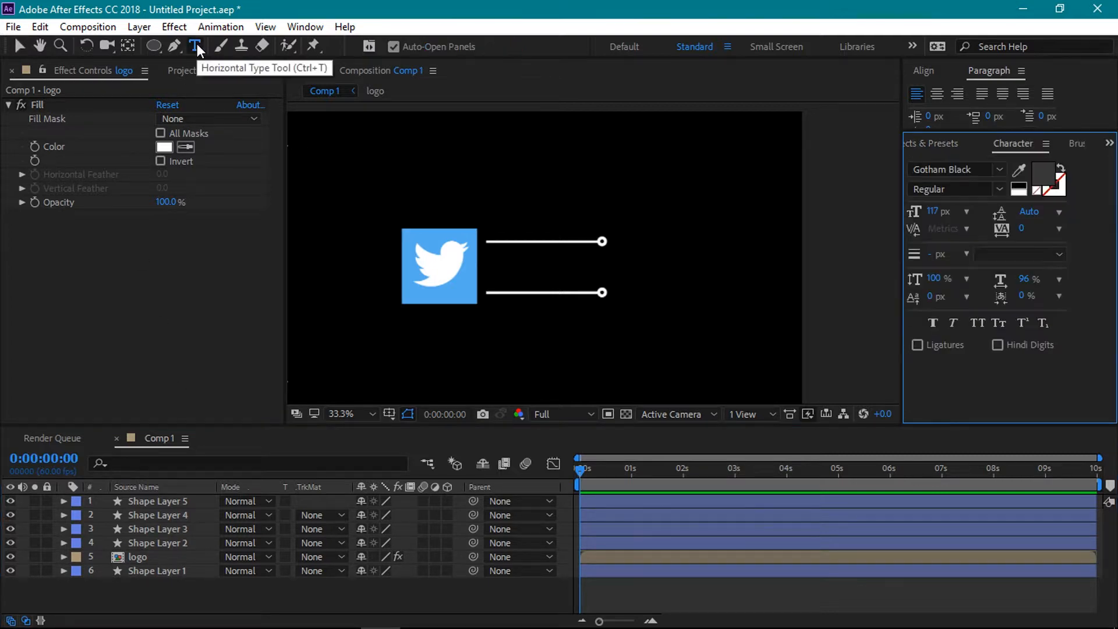
left_click(496, 261)
type("@")
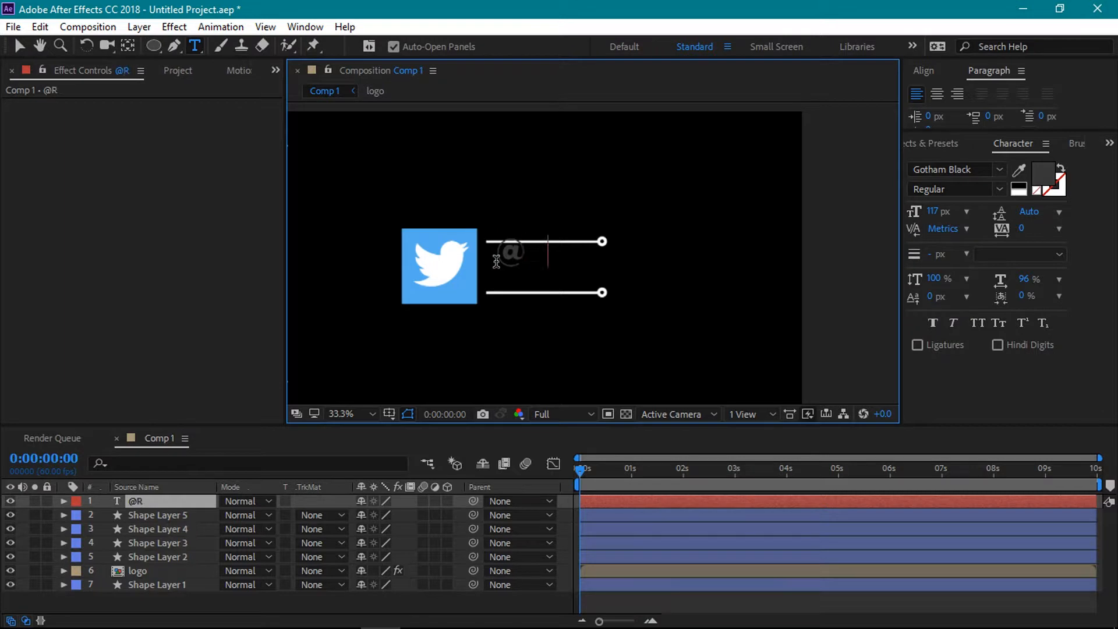
type("ROBOFX")
key("ctrl+shift+Left")
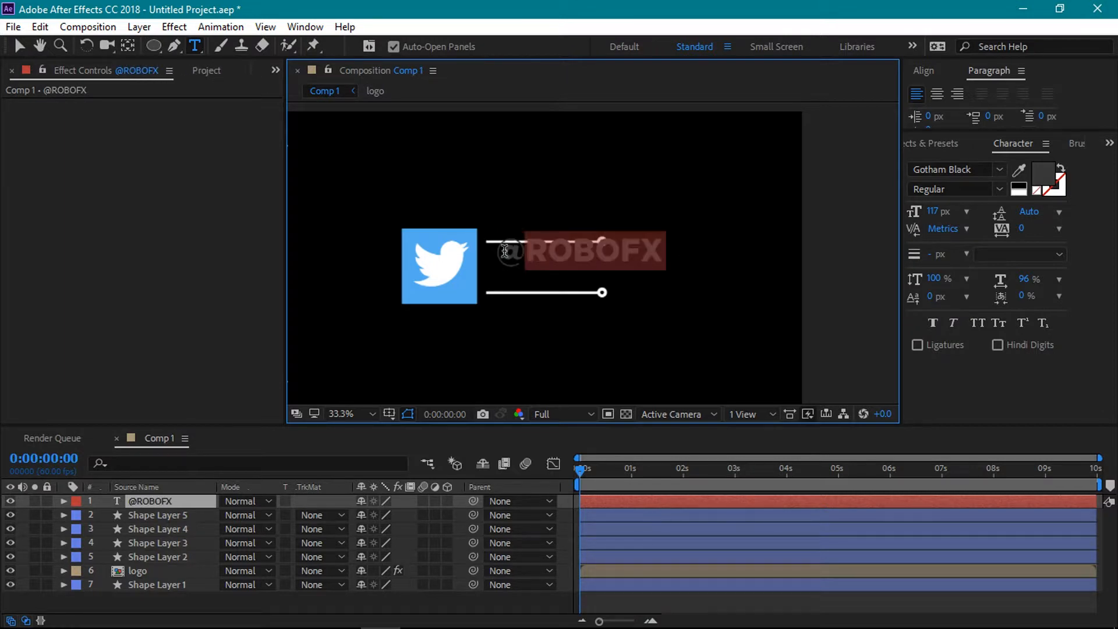
key("ctrl+shift+Left")
left_click(999, 169)
left_click_drag(1111, 314, 1105, 249)
left_click(844, 294)
left_click(1042, 170)
left_click_drag(99, 419, 94, 284)
left_click(452, 287)
left_click(20, 49)
key("Caps_Lock")
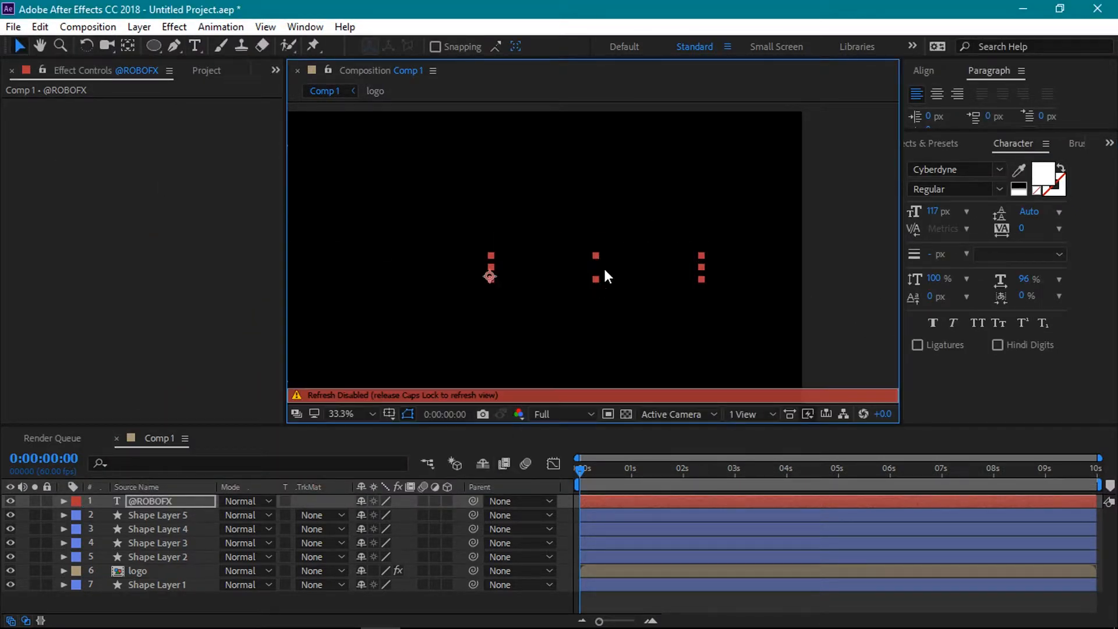
key("Caps_Lock")
left_click_drag(933, 211, 889, 218)
left_click_drag(552, 273, 551, 267)
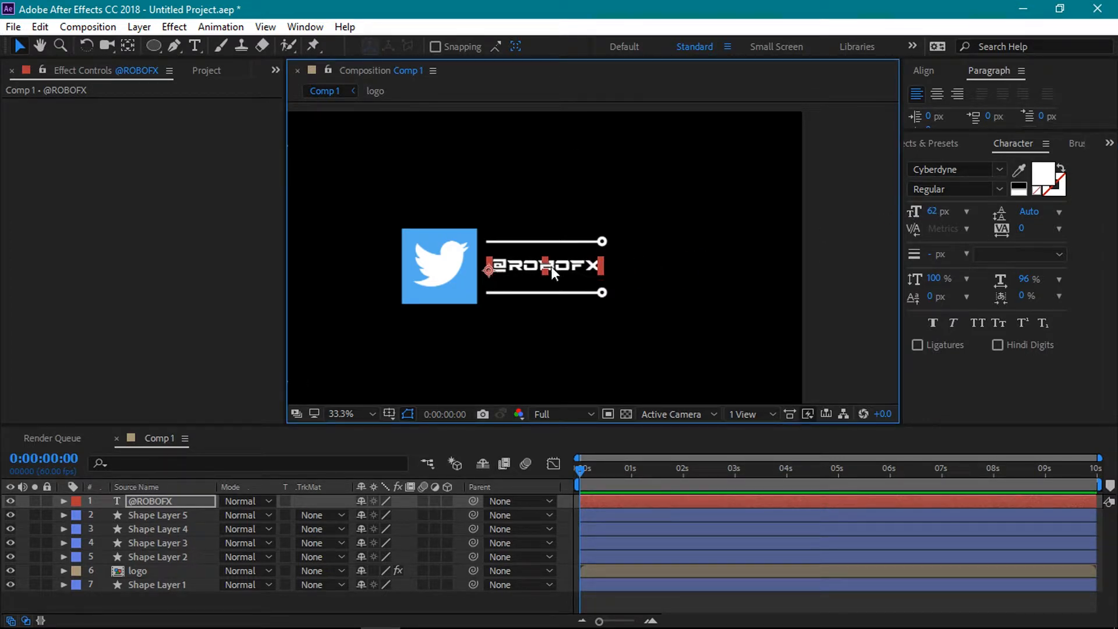
left_click_drag(936, 211, 931, 212)
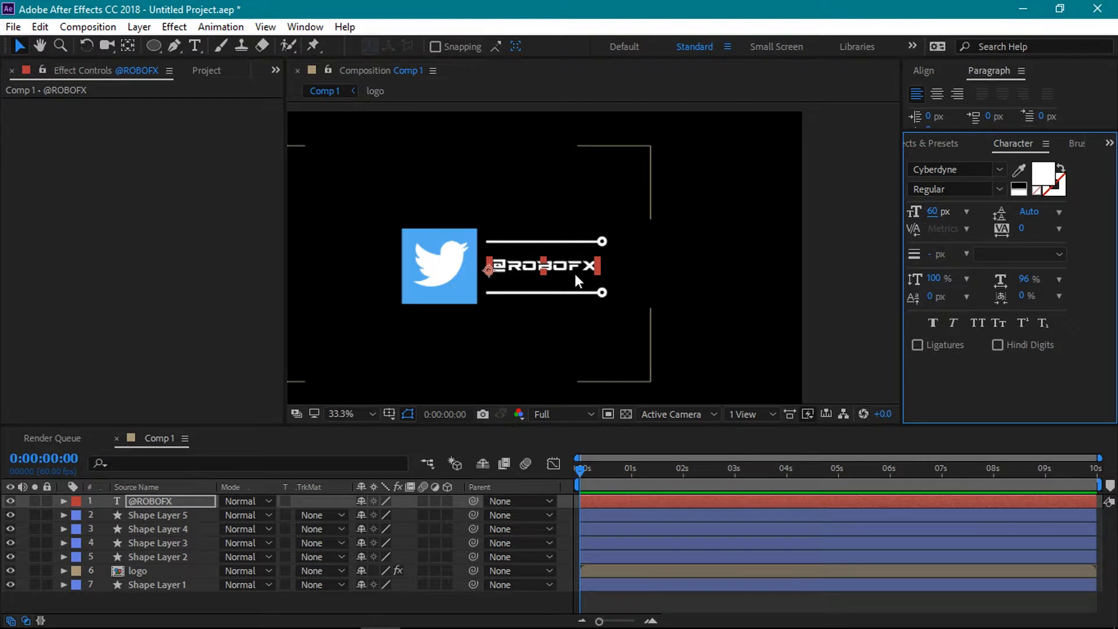
left_click(204, 604)
Open the logo precomp and move the square layer's anchor point to the square's lower-left corner.
double_click(138, 570)
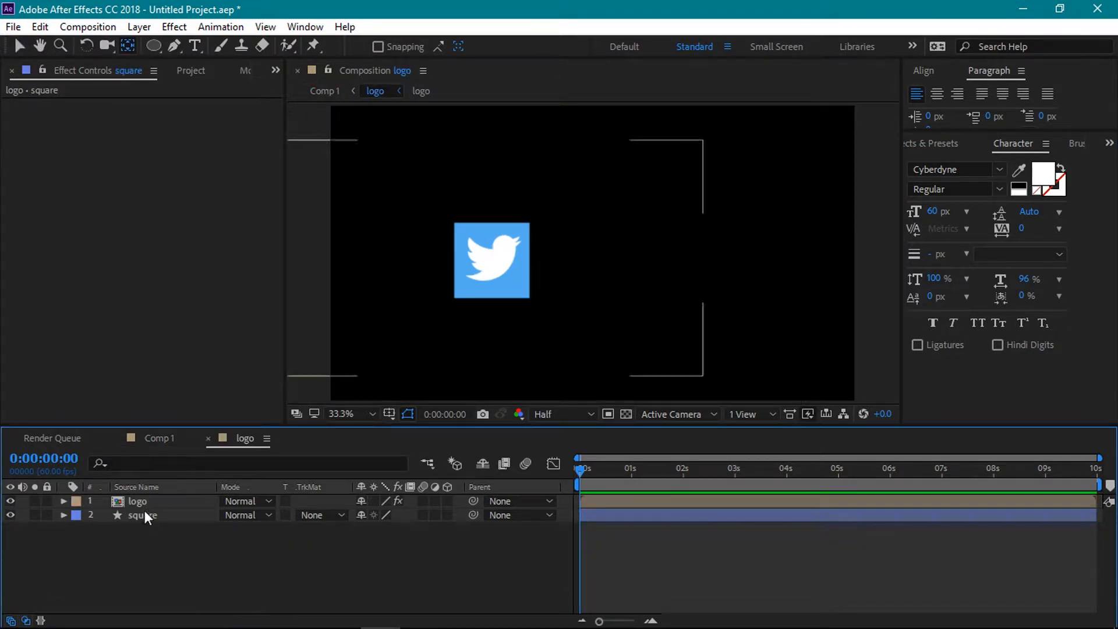
left_click(143, 516)
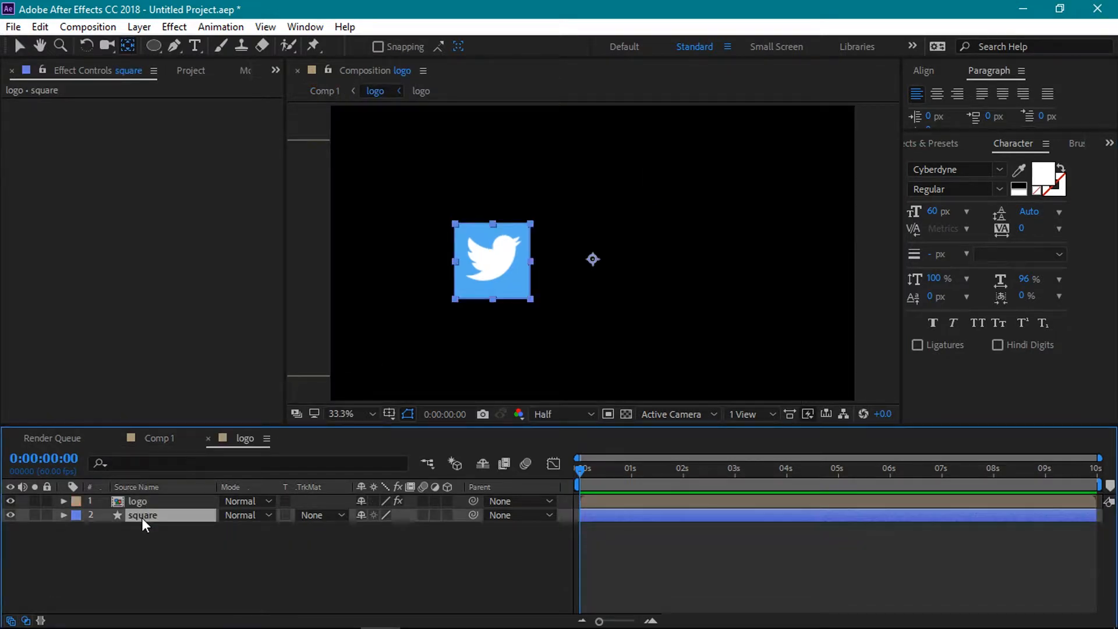
left_click(128, 46)
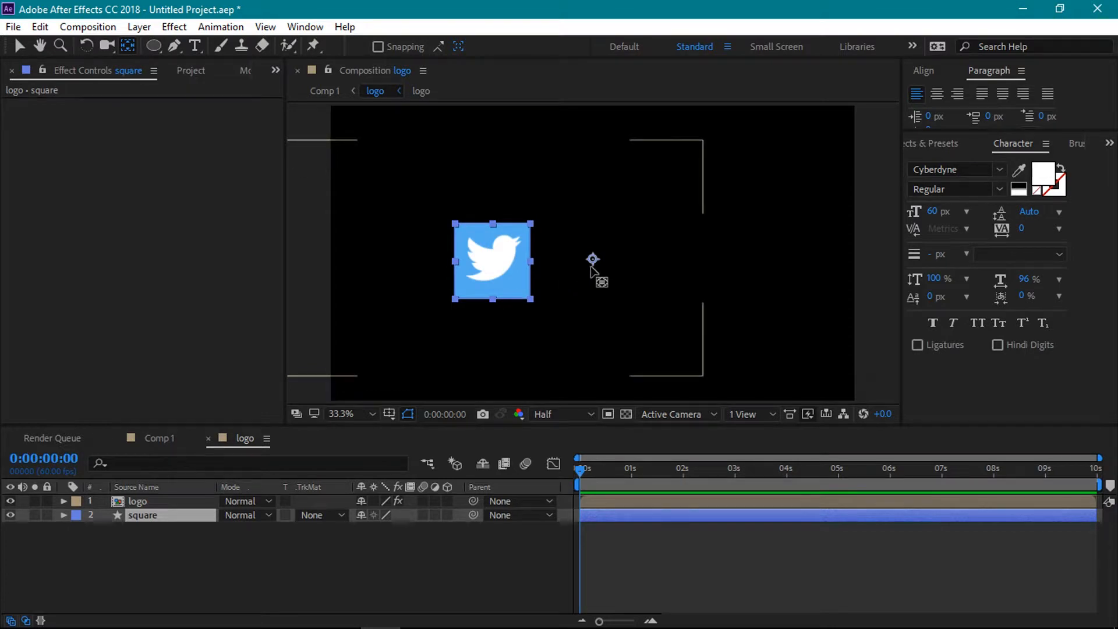
left_click_drag(592, 267, 573, 276)
left_click_drag(481, 297, 455, 299)
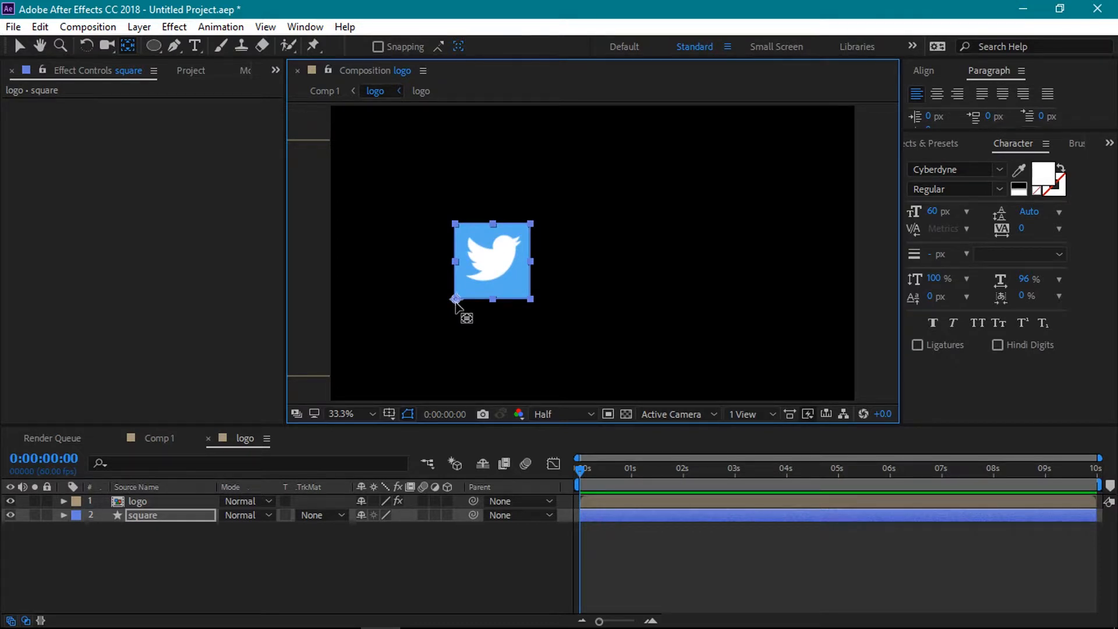
Keyframe the square layer's scale from 0% at 0:00:00:00 to 100% at 0:00:00:58.
left_click(153, 516)
key("s")
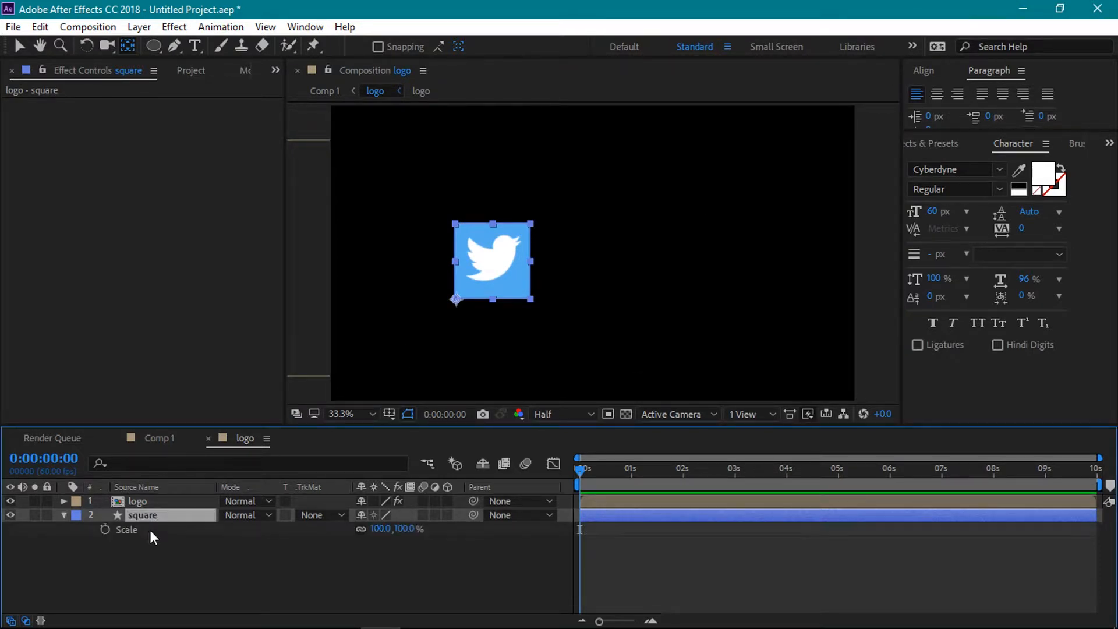
left_click_drag(582, 471, 631, 492)
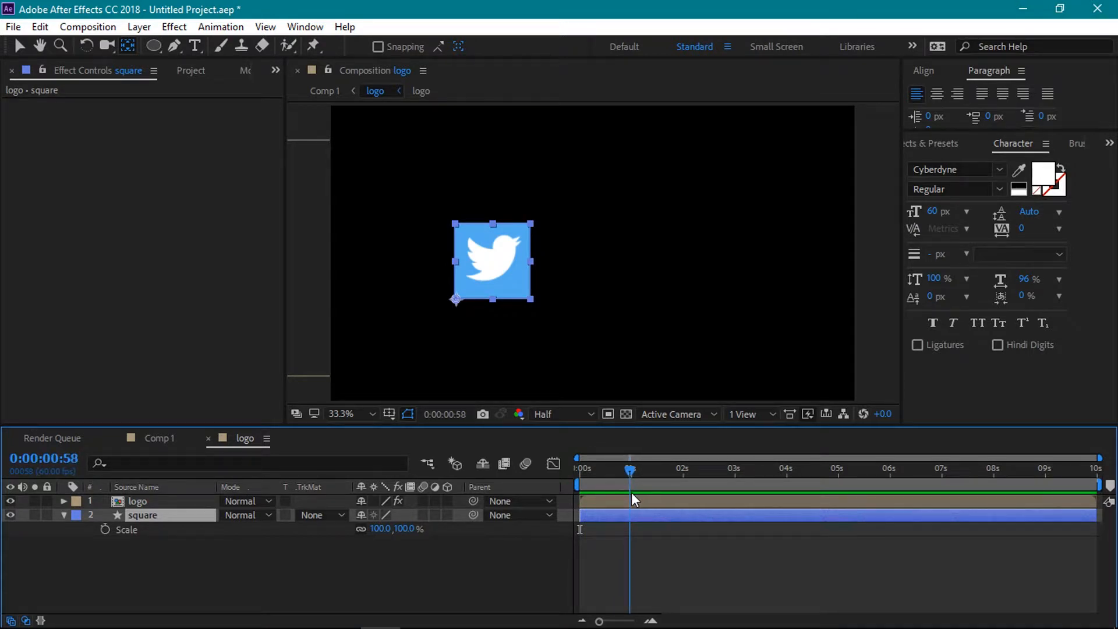
left_click(104, 531)
left_click_drag(633, 473, 577, 471)
left_click(409, 529)
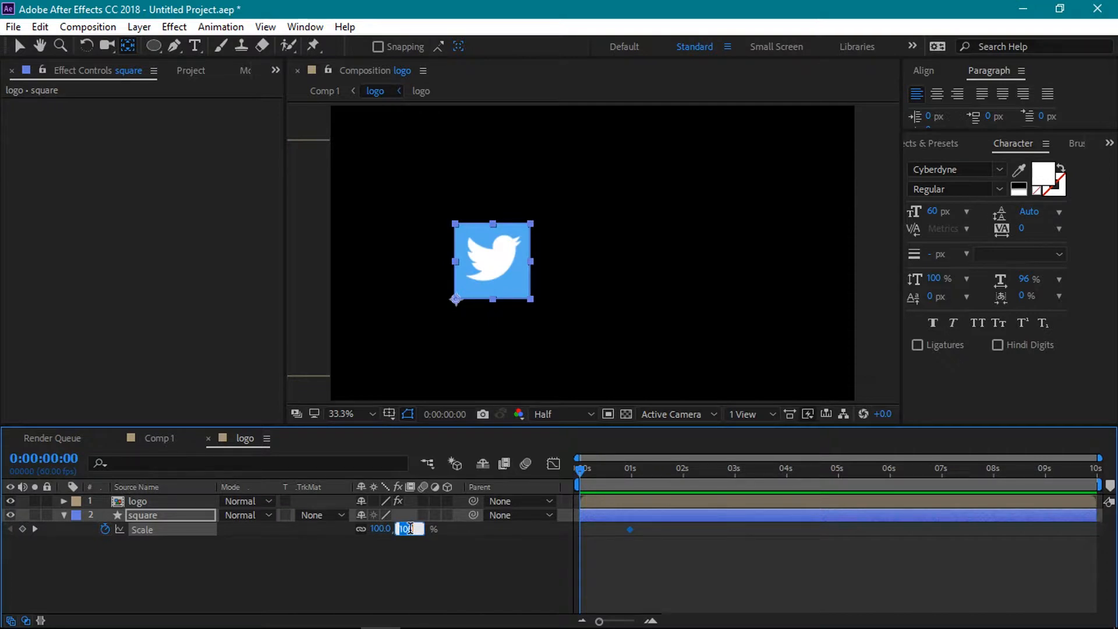
type("0")
key("Return")
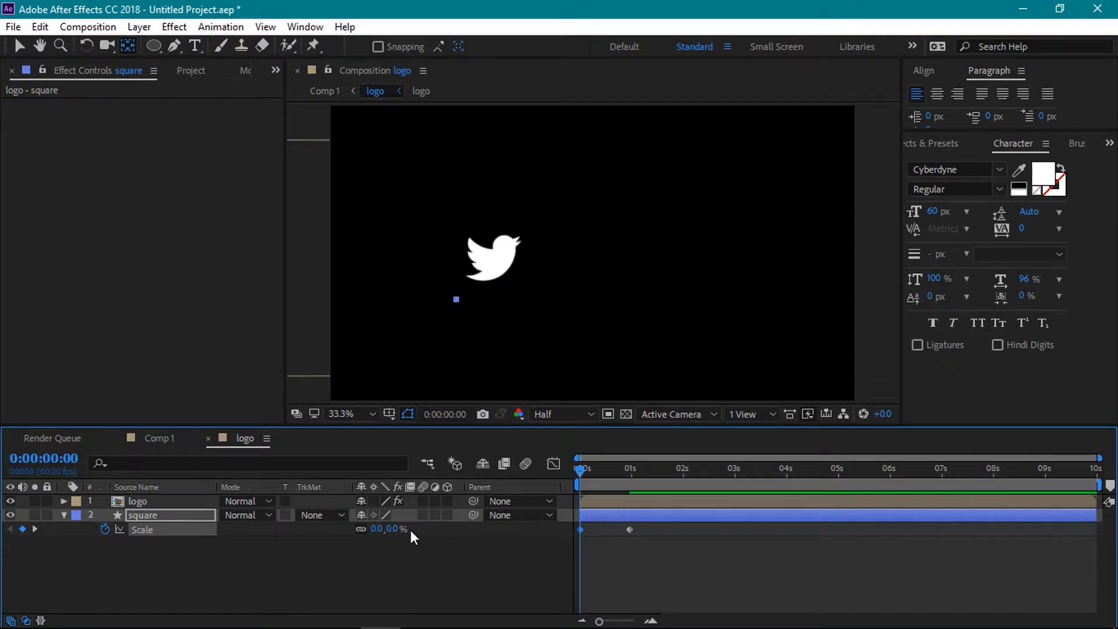
Apply Easy Ease to both scale keyframes and stretch the first keyframe's outgoing influence in the speed graph so the peak comes late.
right_click(580, 529)
mouse_move(616, 518)
left_click(843, 411)
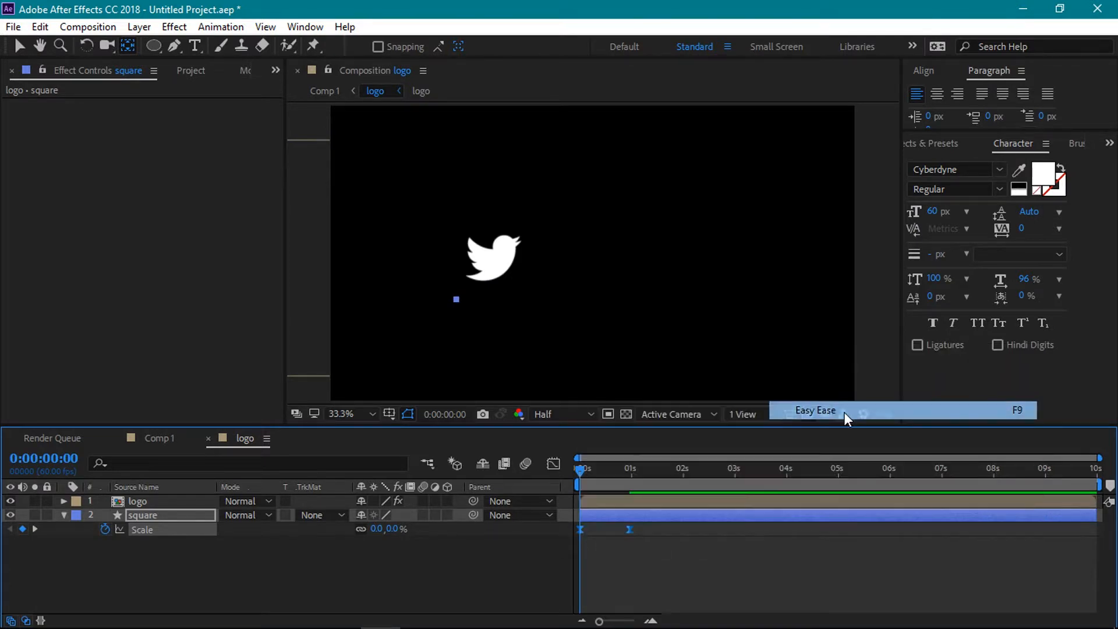
left_click(555, 464)
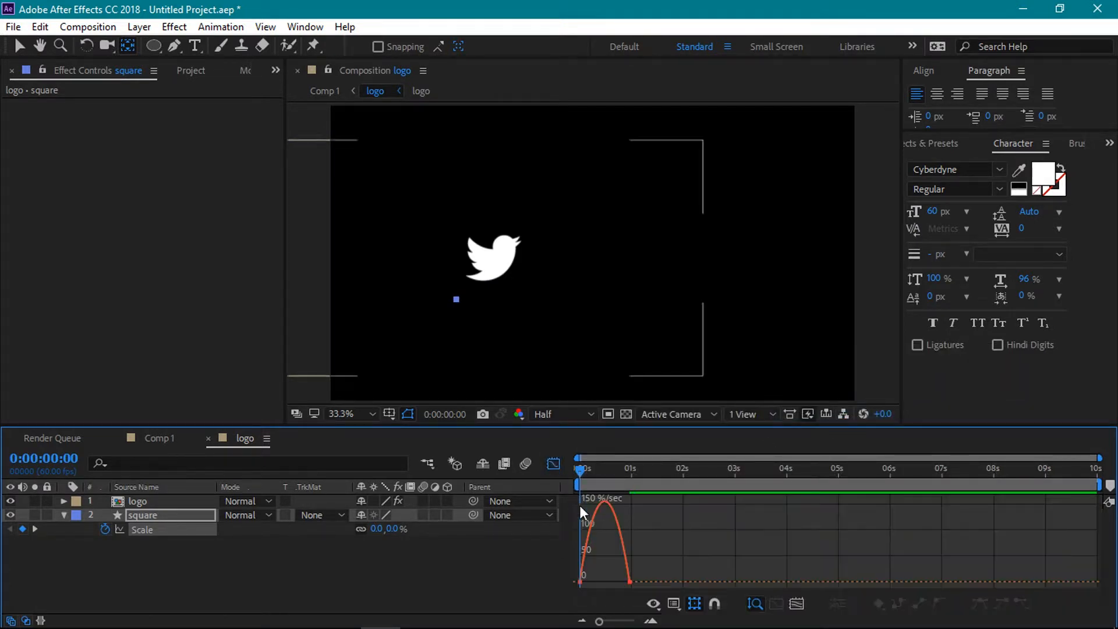
left_click_drag(593, 578, 605, 579)
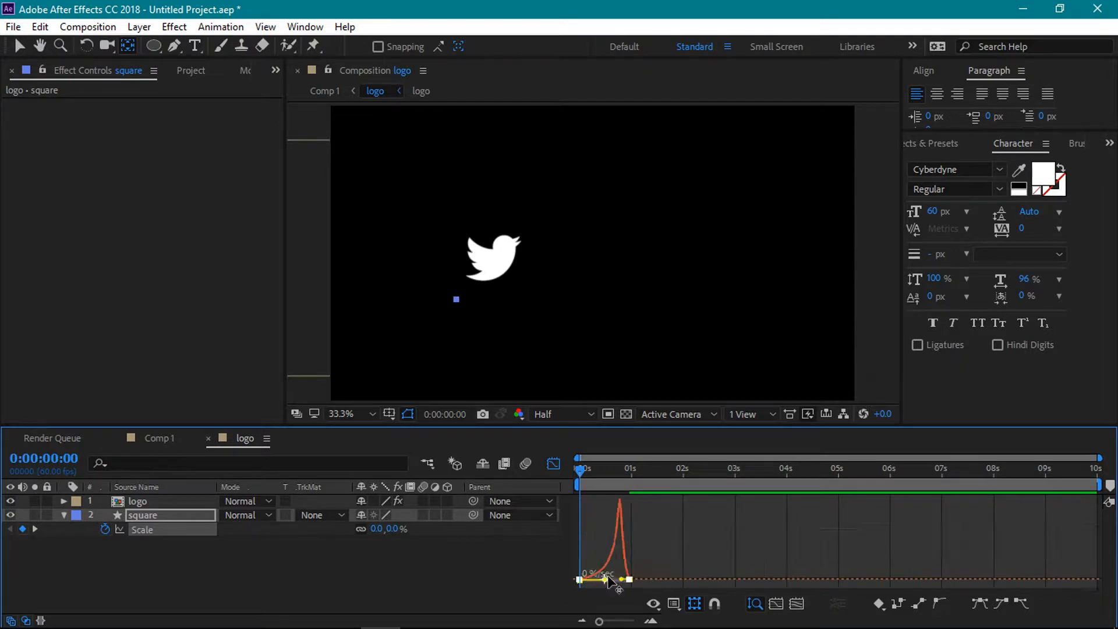
left_click(555, 465)
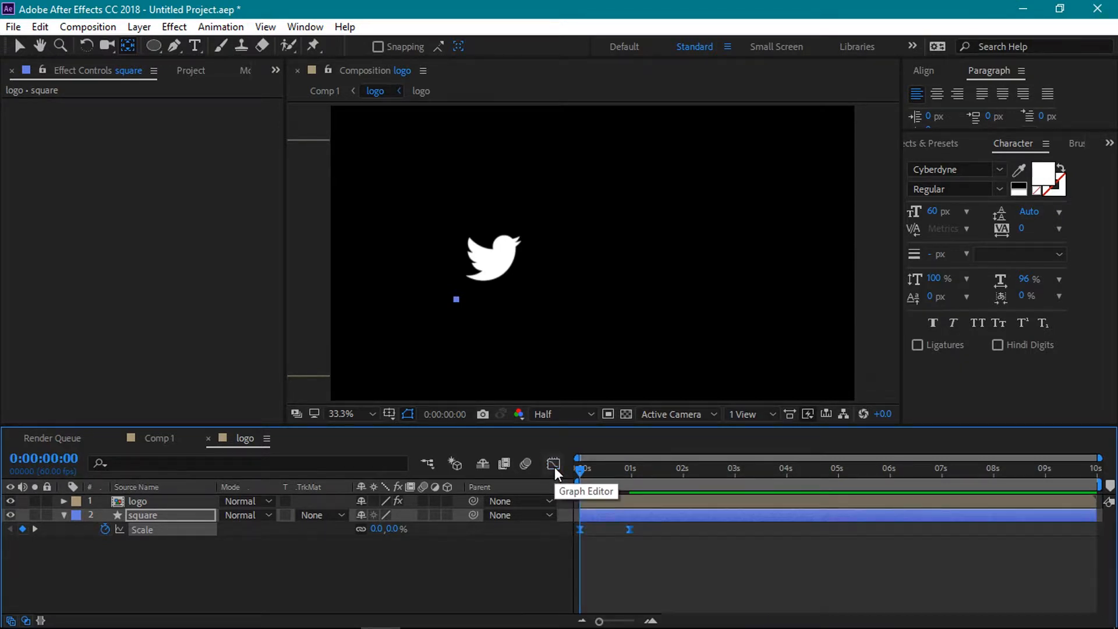
Duplicate the animated square layer and place the copy above the logo layer.
left_click(190, 520)
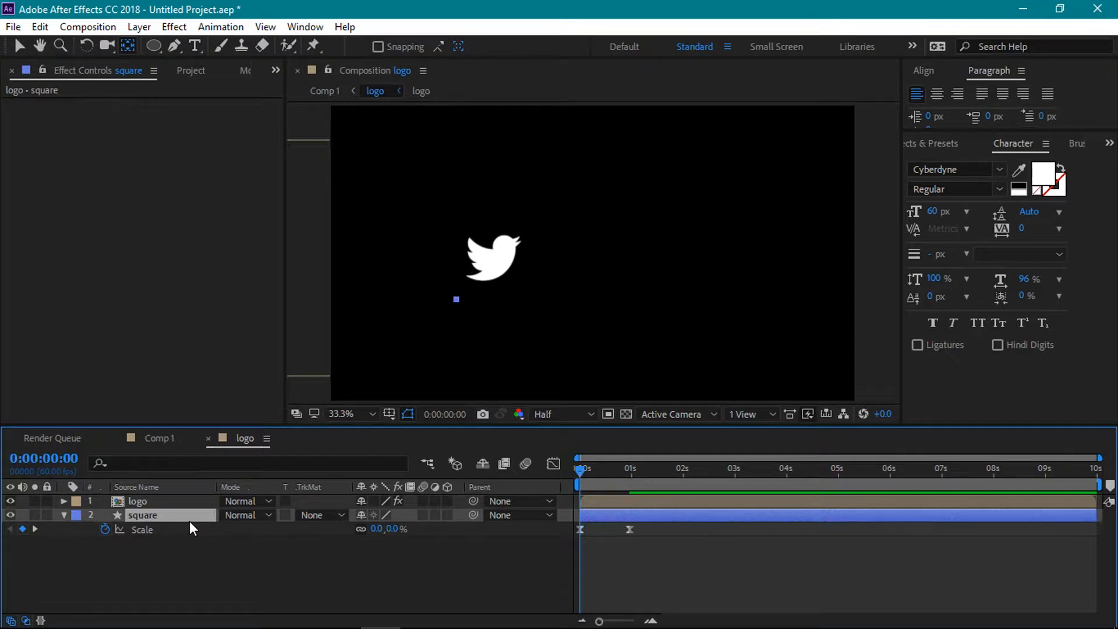
key("ctrl+d")
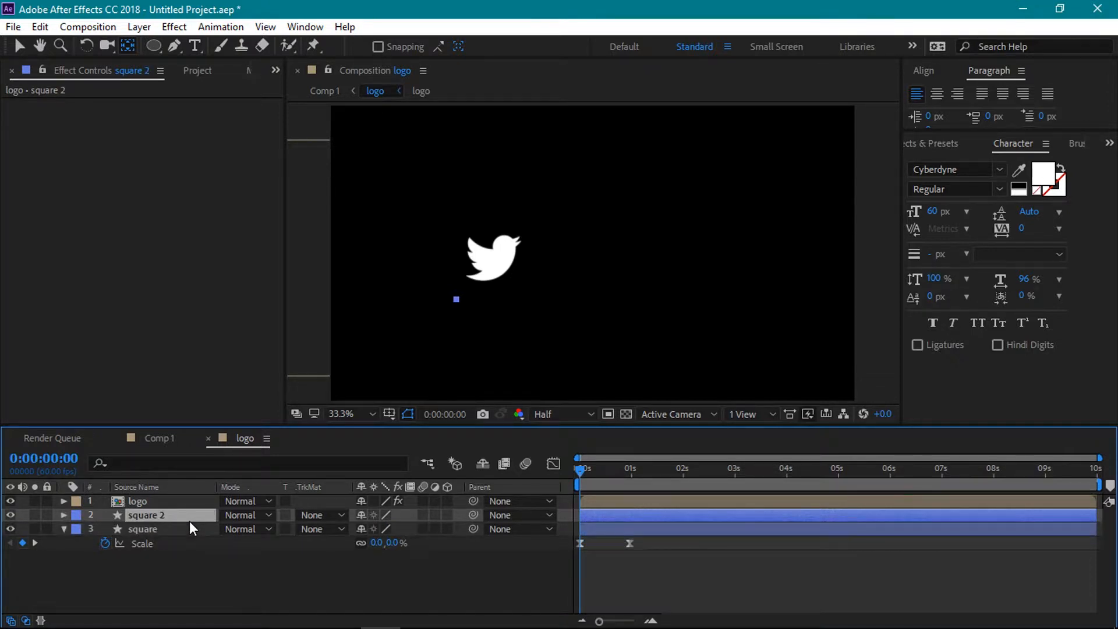
left_click_drag(190, 513, 190, 496)
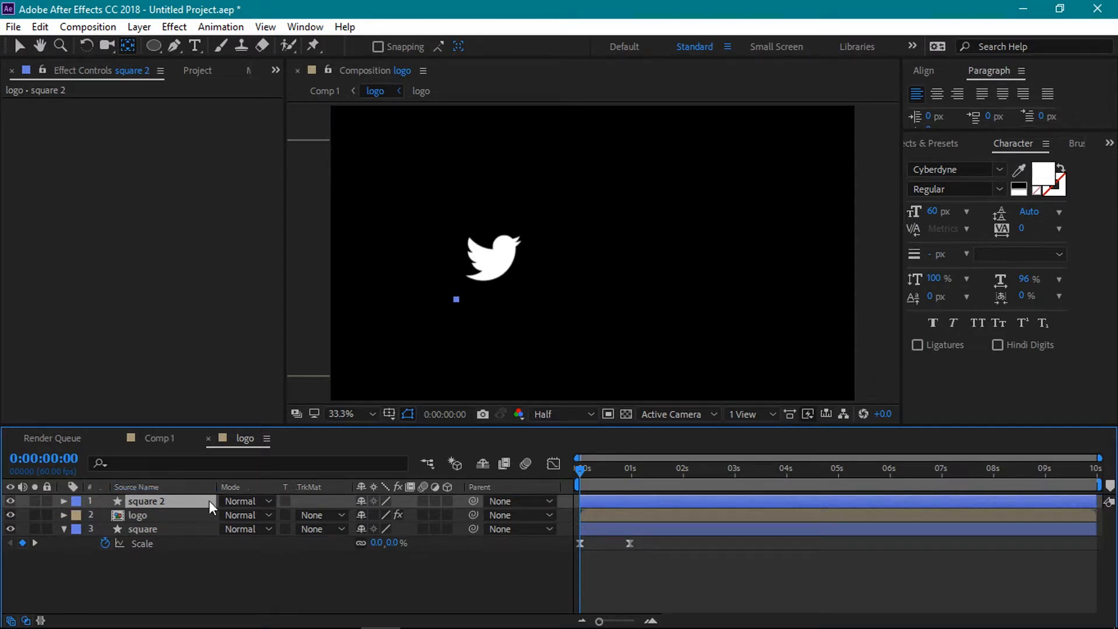
Set the logo layer's track matte to Alpha Matte "square 2".
right_click(320, 488)
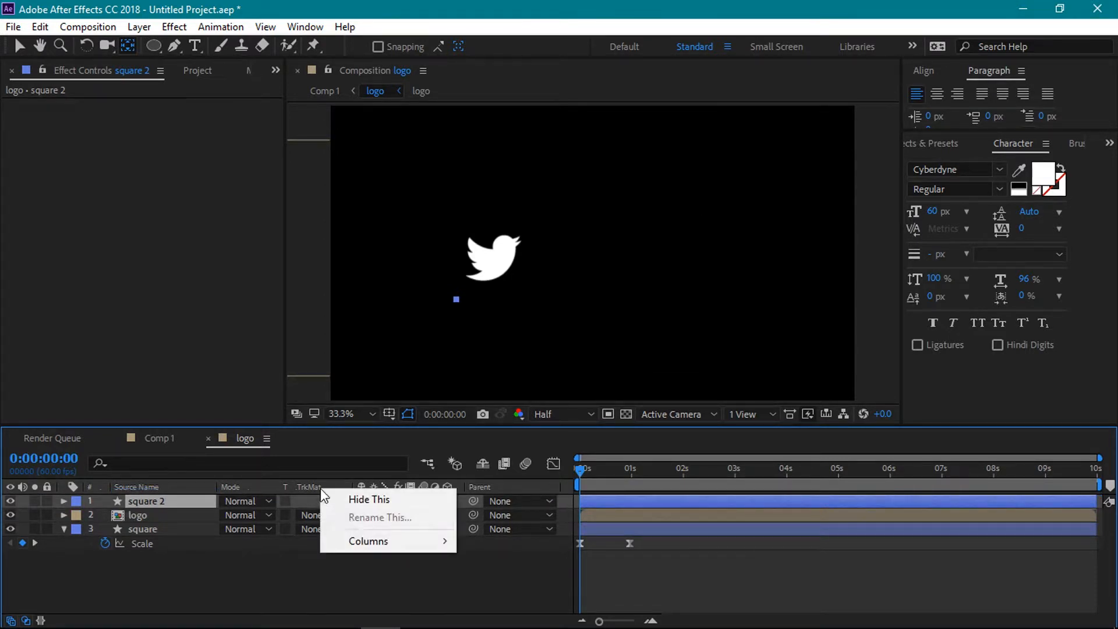
mouse_move(388, 541)
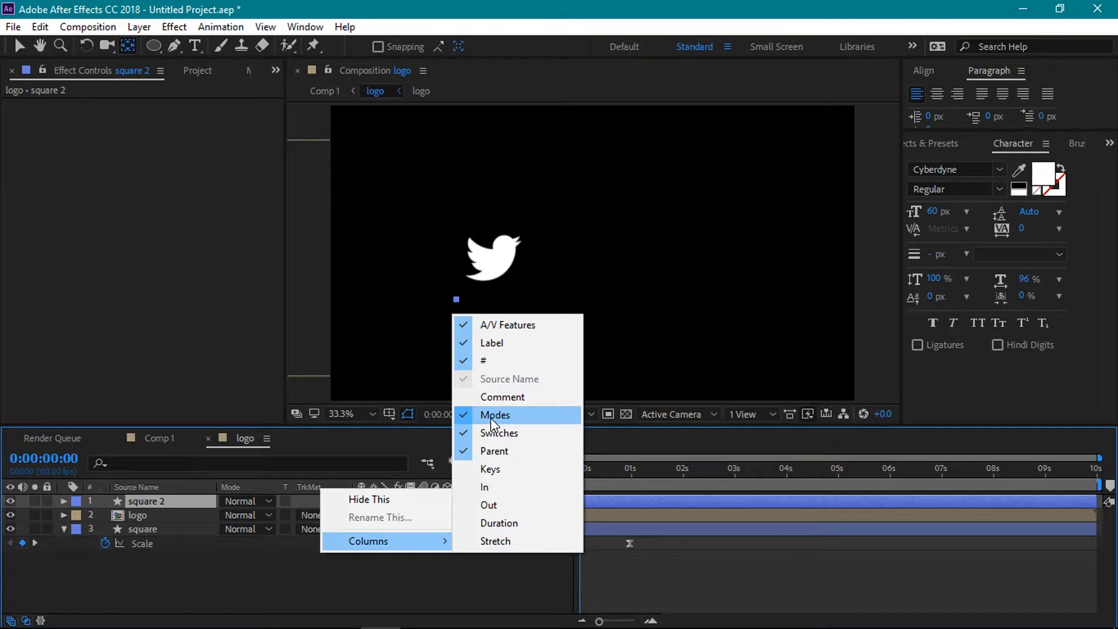
left_click(306, 513)
left_click(306, 514)
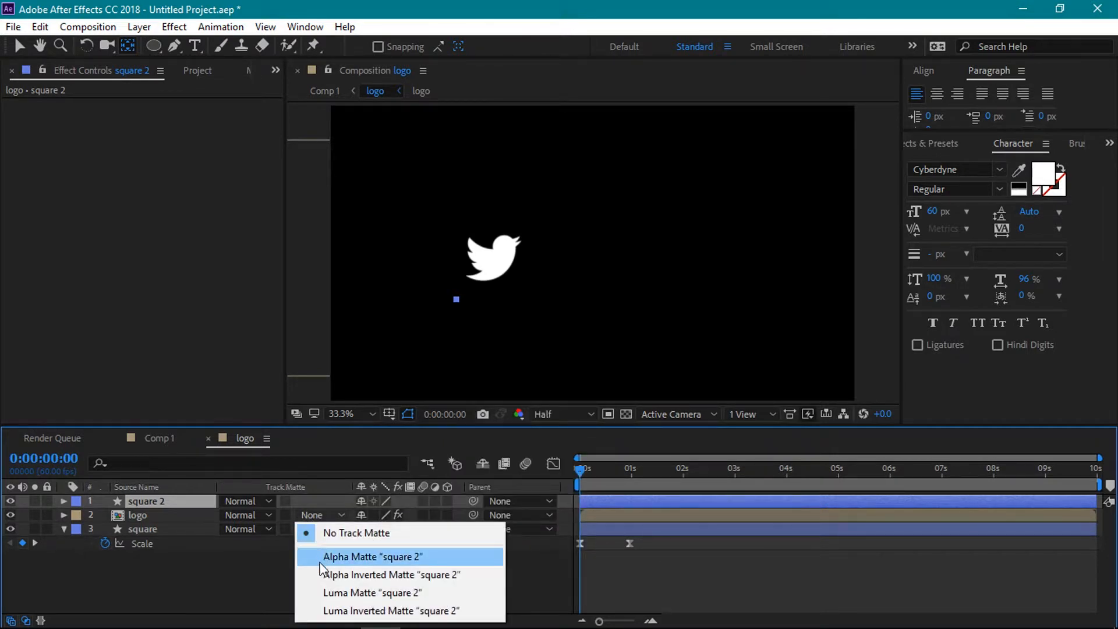
left_click(349, 556)
Preview the matte animation at 0:00:00:28, collapse the square layer's properties and return to Comp 1.
left_click_drag(576, 469, 600, 478)
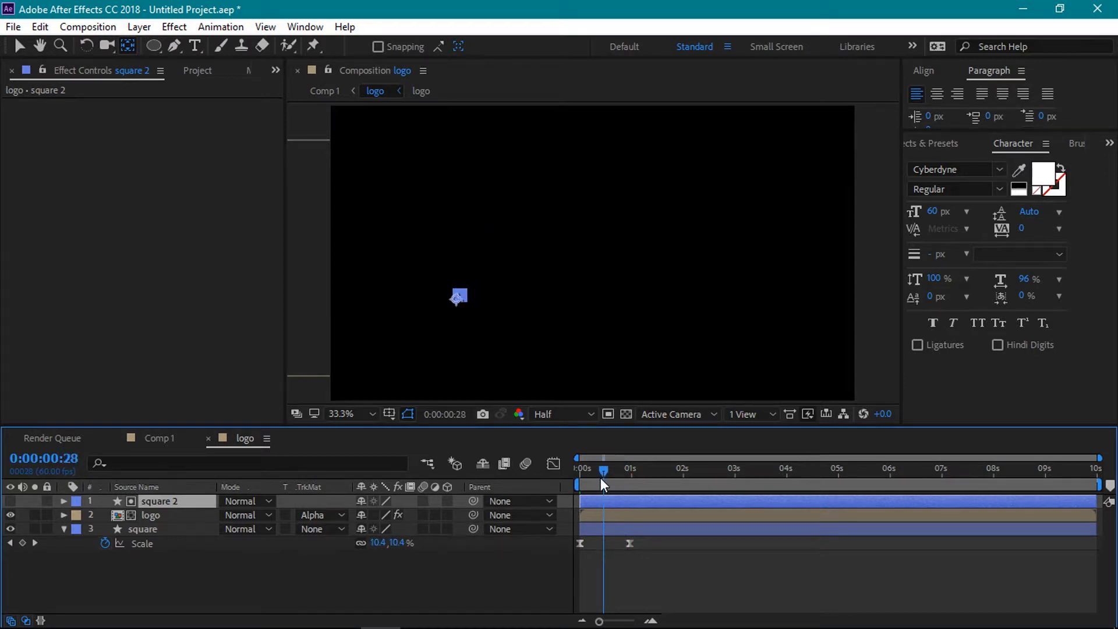
left_click(62, 529)
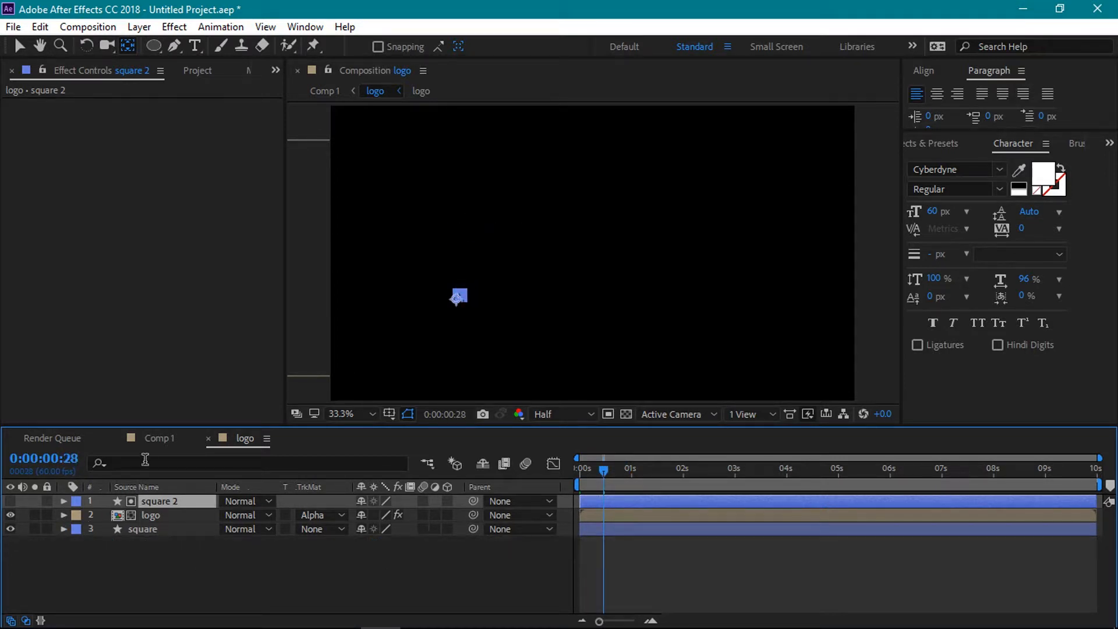
left_click(152, 441)
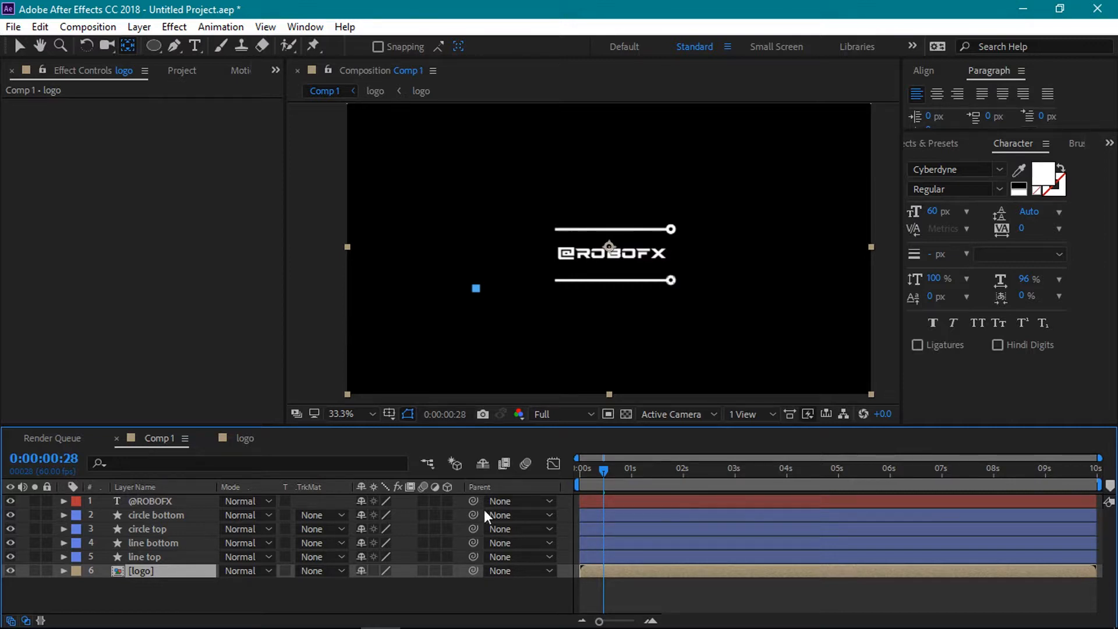
Add a Trim Paths operator to the line top shape layer and show its properties.
mouse_move(624, 469)
left_mouse_down()
mouse_move(647, 470)
mouse_move(635, 471)
left_mouse_up()
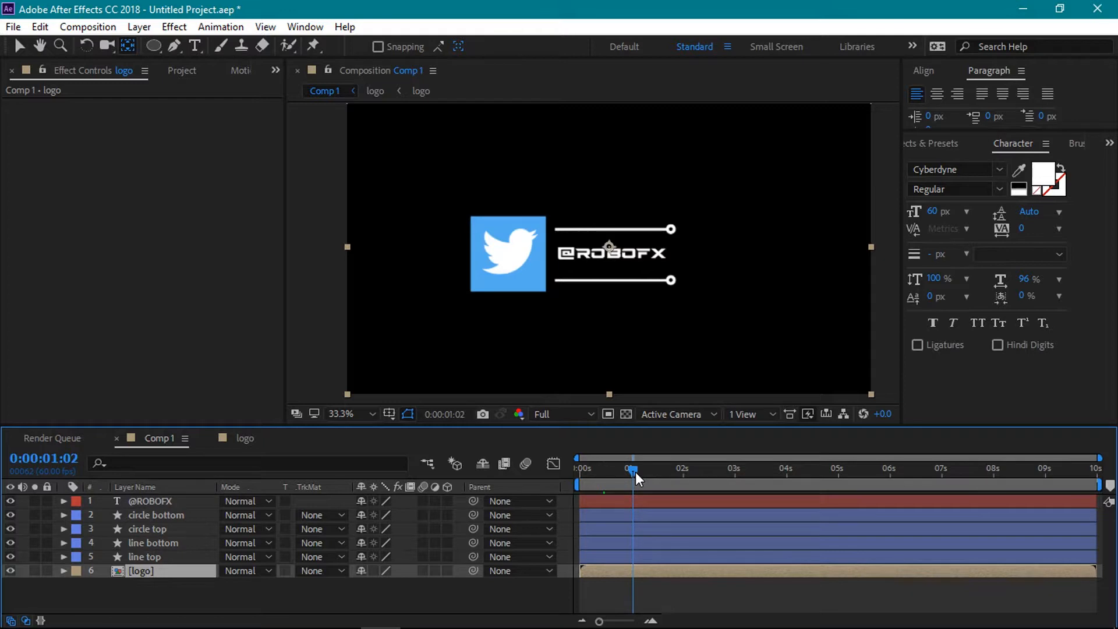
left_click(181, 557)
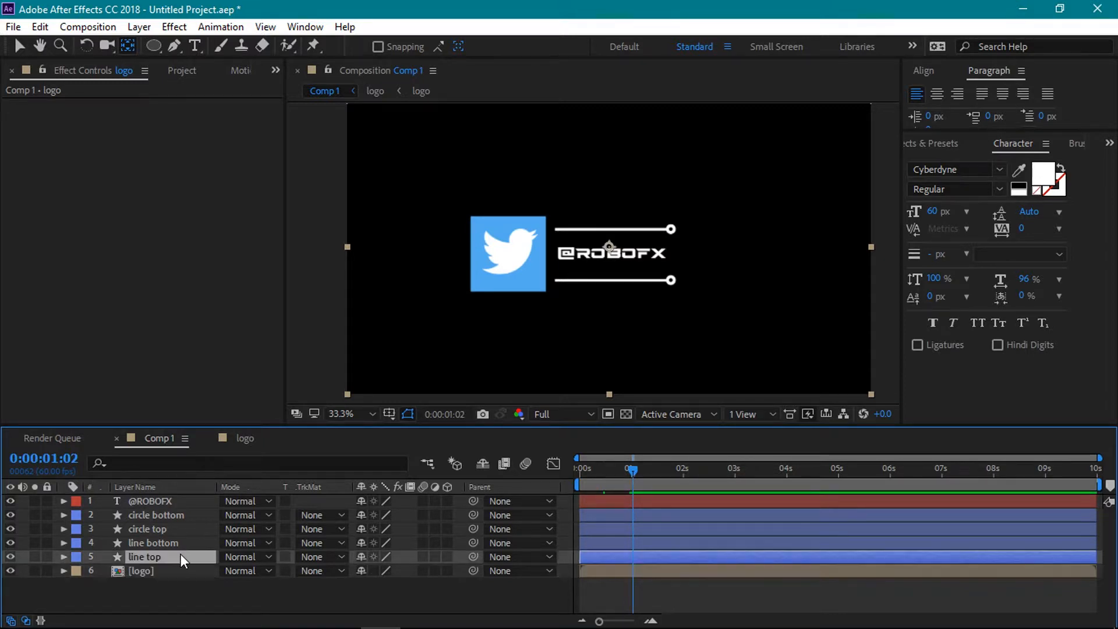
left_click(64, 558)
left_click(455, 571)
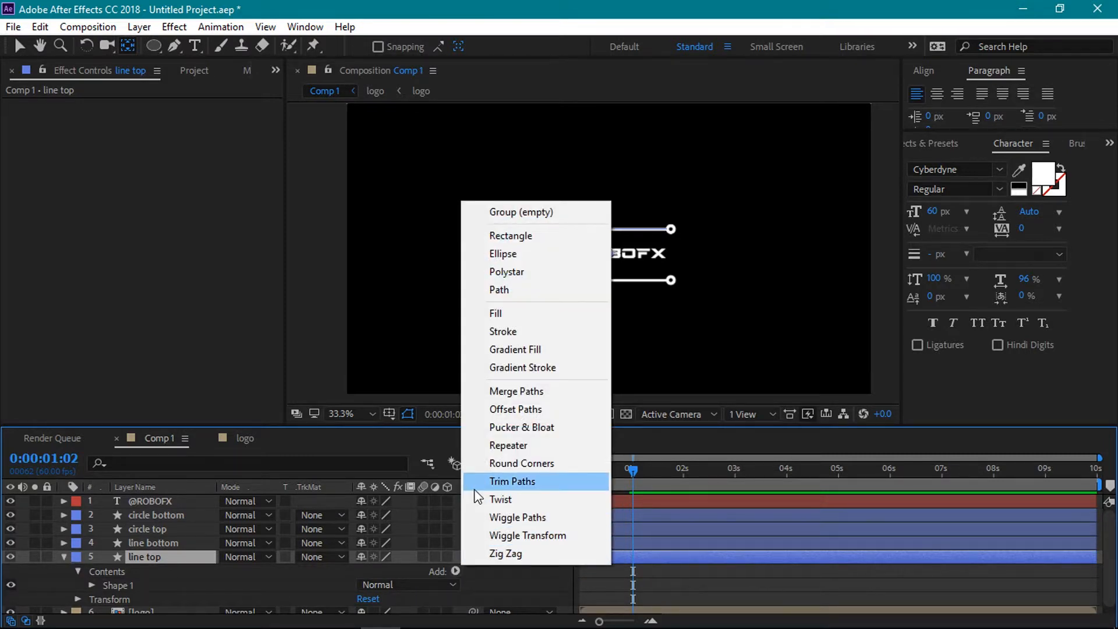
left_click(475, 482)
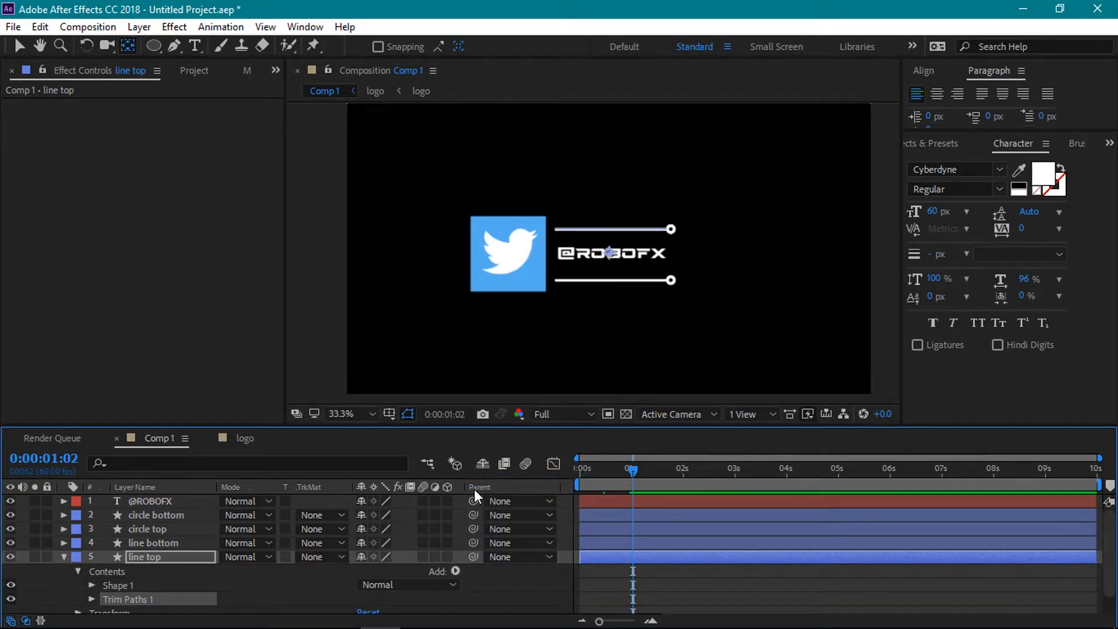
left_click(91, 599)
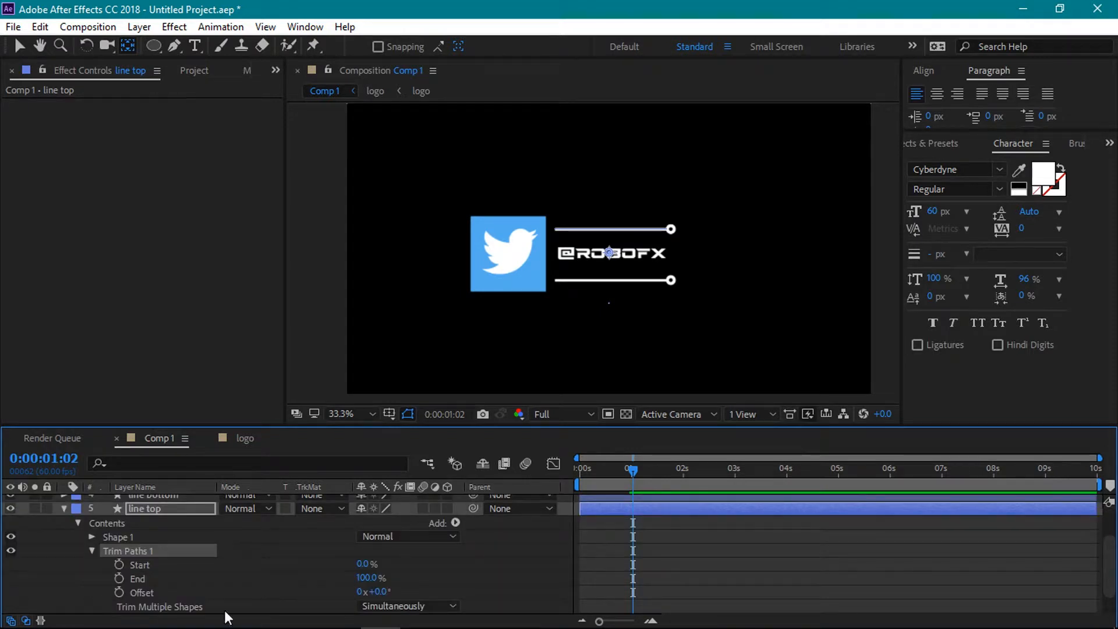
Keyframe line top's Trim Paths End at 0% around 1 second and 100% at 0:00:02:00.
left_click_drag(634, 470, 683, 476)
left_click(117, 578)
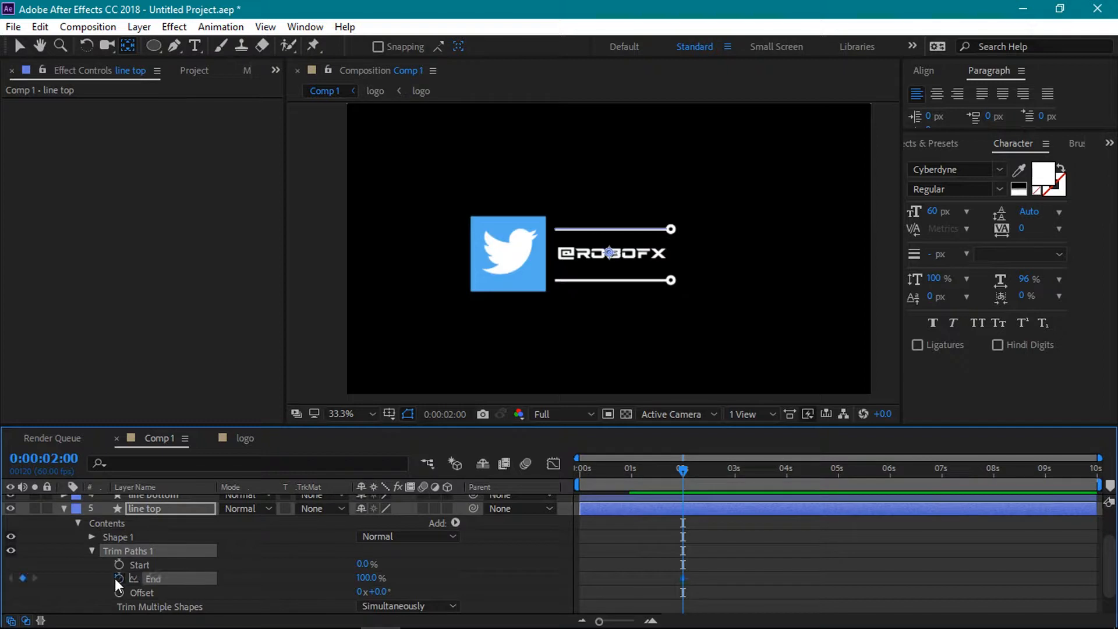
left_click_drag(688, 472, 631, 468)
left_click(367, 578)
type("0")
key("Return")
left_click_drag(630, 470, 681, 475)
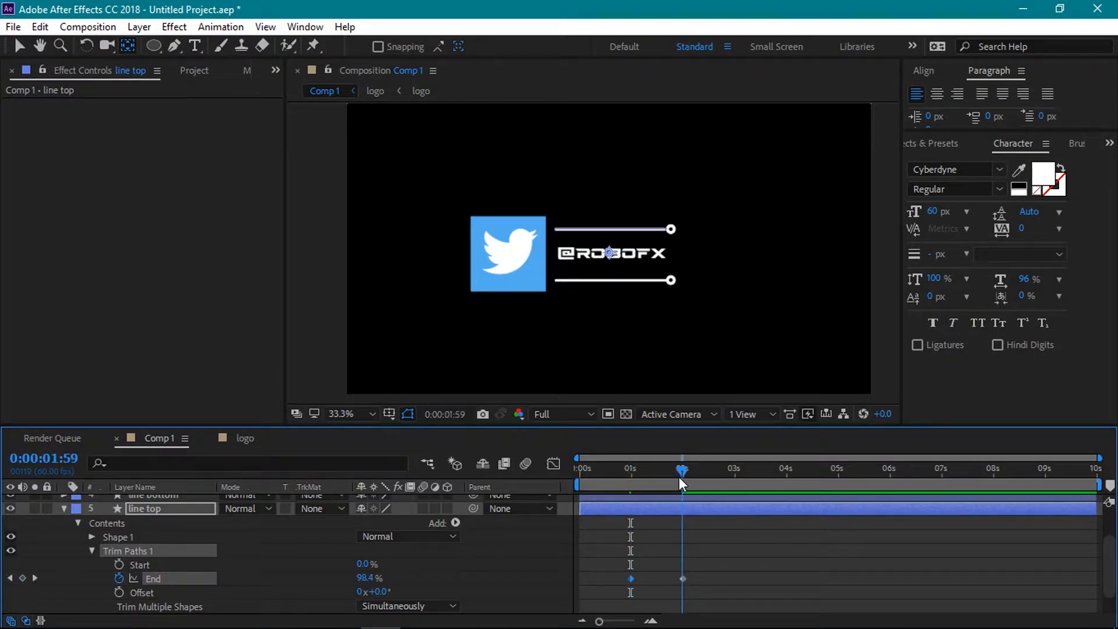
left_click(62, 508)
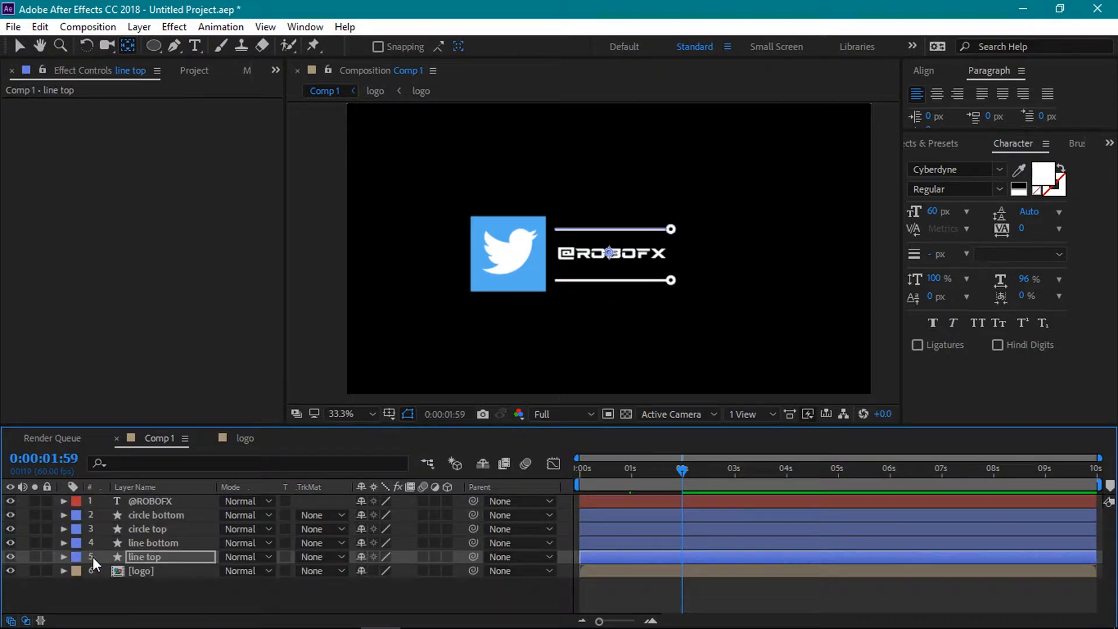
Move the circle top layer directly above line top and set a Position keyframe for it at 0:00:01:59.
left_click(150, 533)
left_click_drag(152, 532, 151, 550)
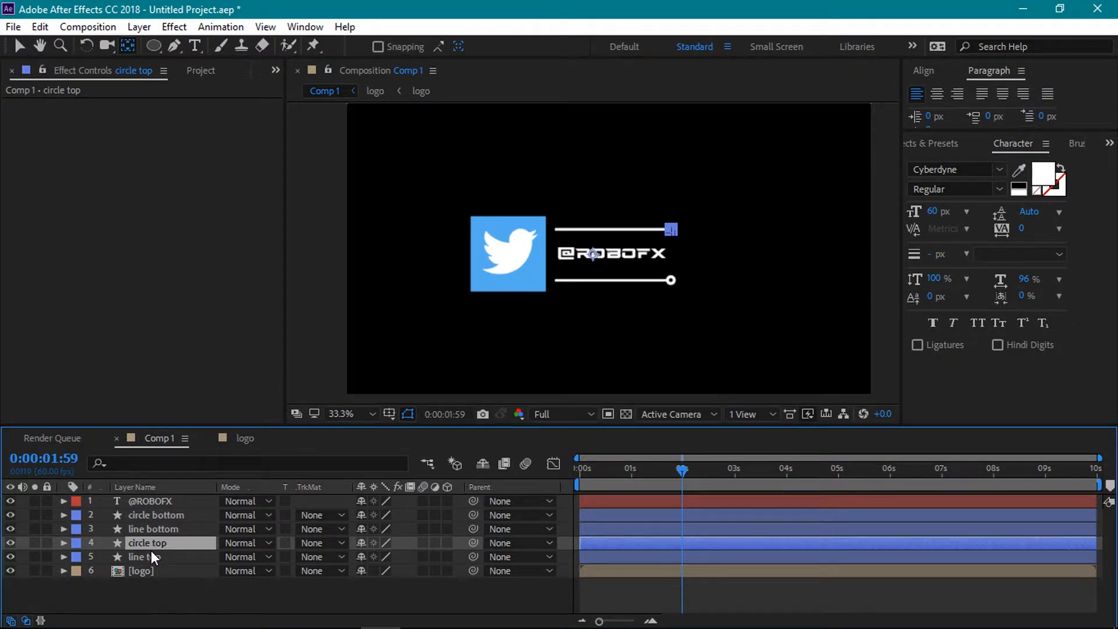
key("p")
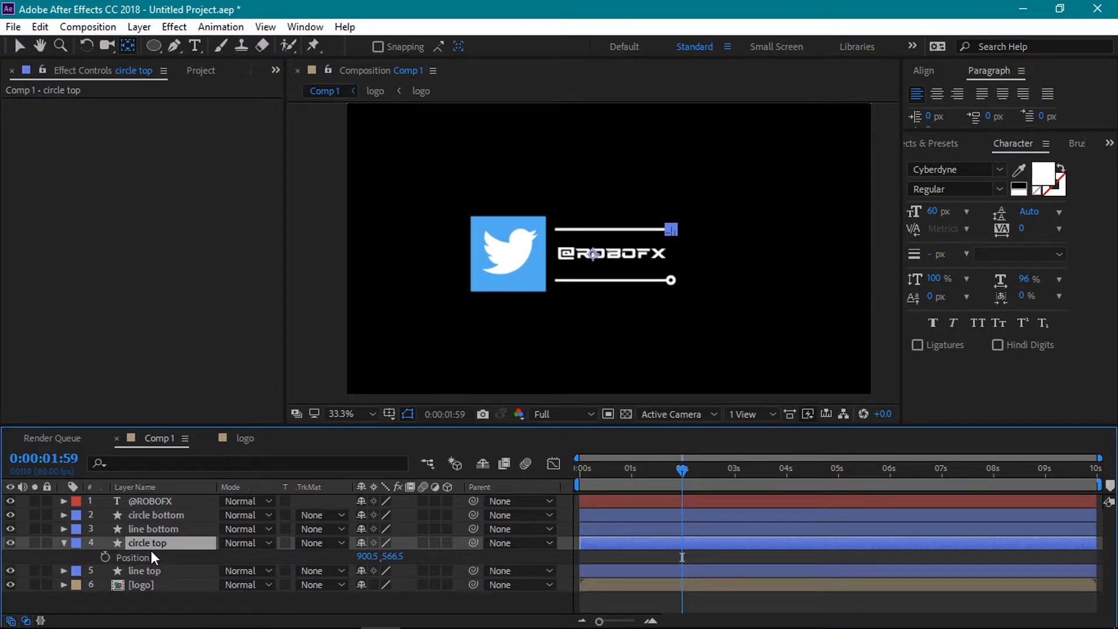
left_click(102, 558)
At 0:00:00:59, shift circle top horizontally to the line's start, at position 473.5, 566.5.
left_click_drag(672, 467, 631, 470)
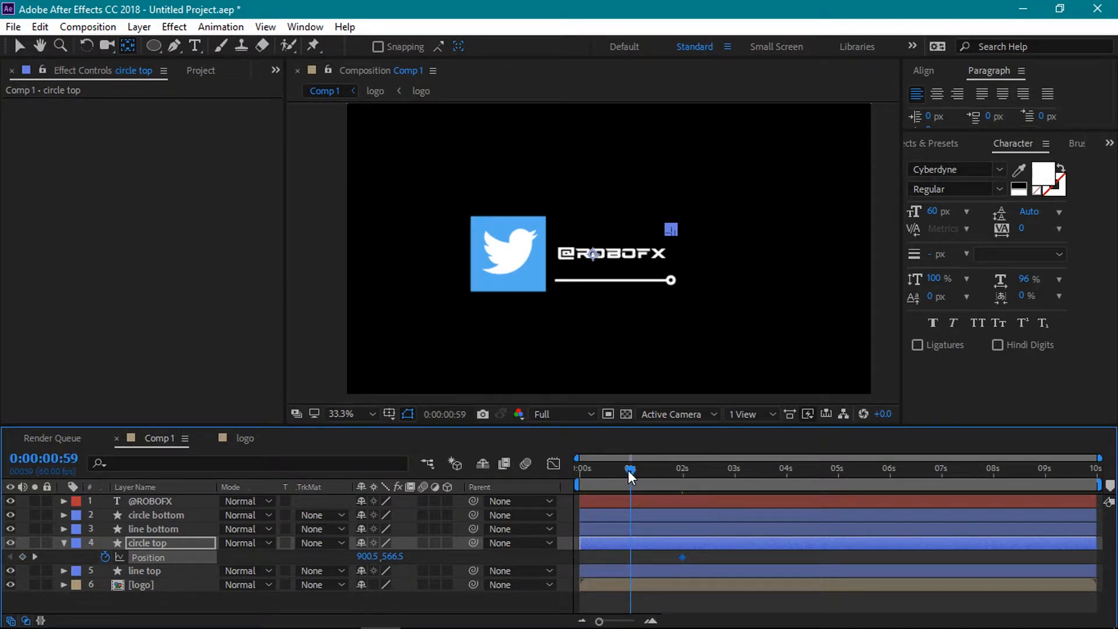
left_click(352, 414)
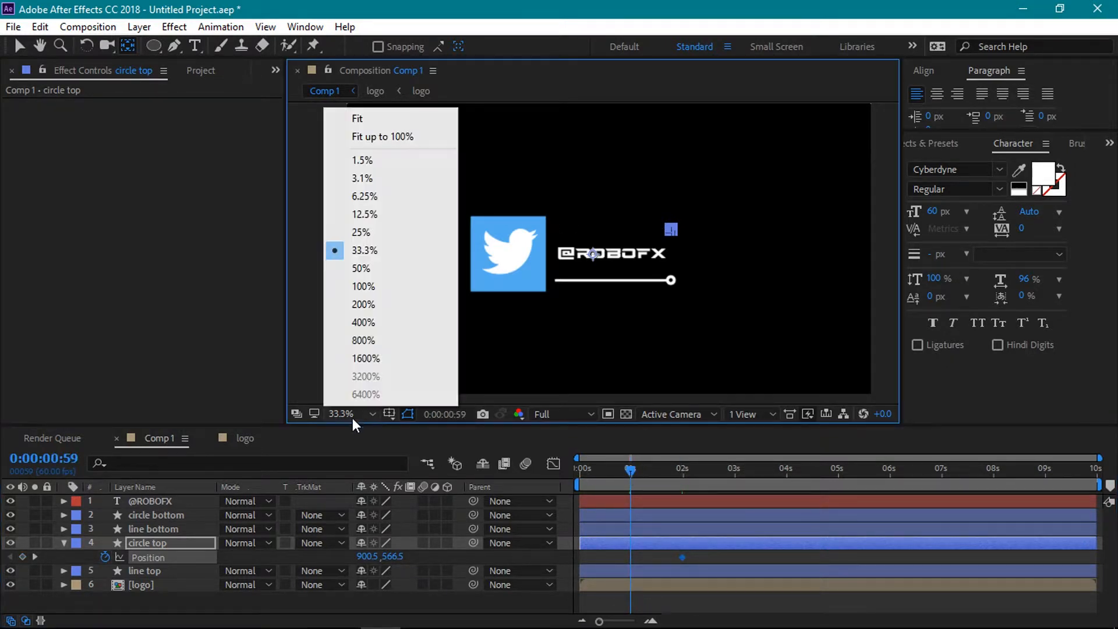
left_click(364, 286)
left_click_drag(367, 556, 14, 553)
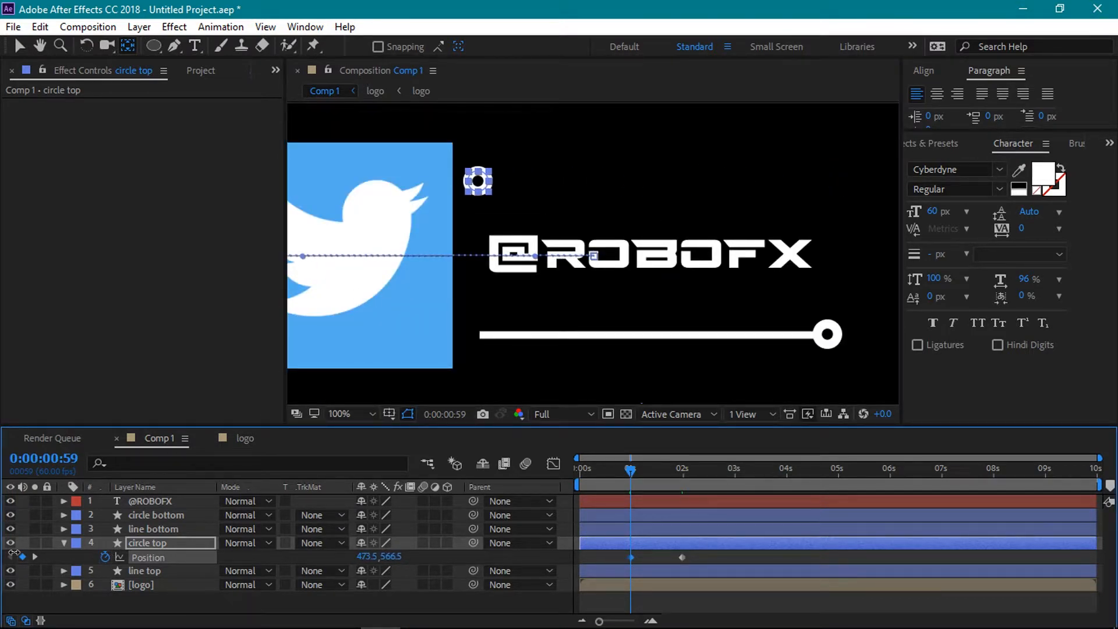
Fade in circle top with Opacity keyframes of 0% at 0:00:00:59 and 100% at 0:00:01:17.
left_click(138, 546)
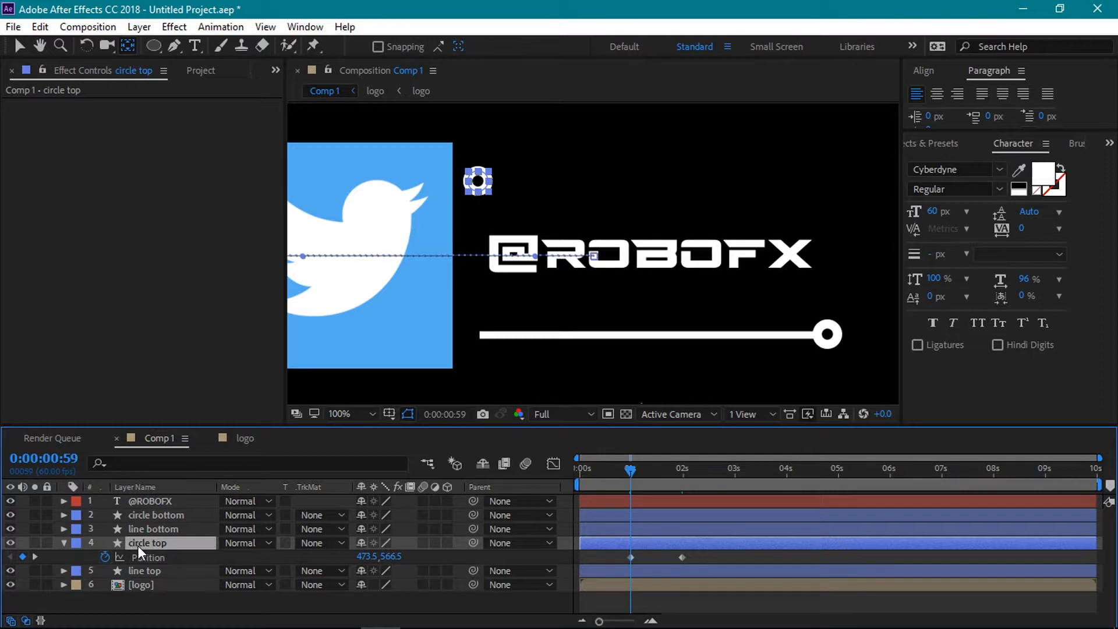
key("t")
left_click(105, 559)
left_click(365, 558)
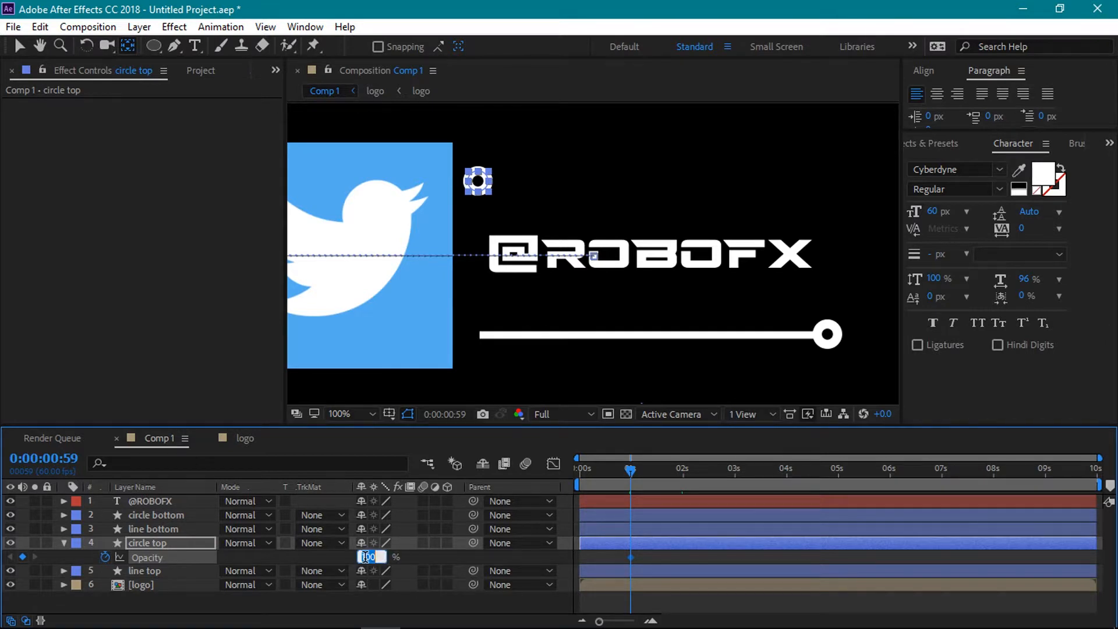
type("0")
key("Return")
left_click_drag(634, 472, 648, 473)
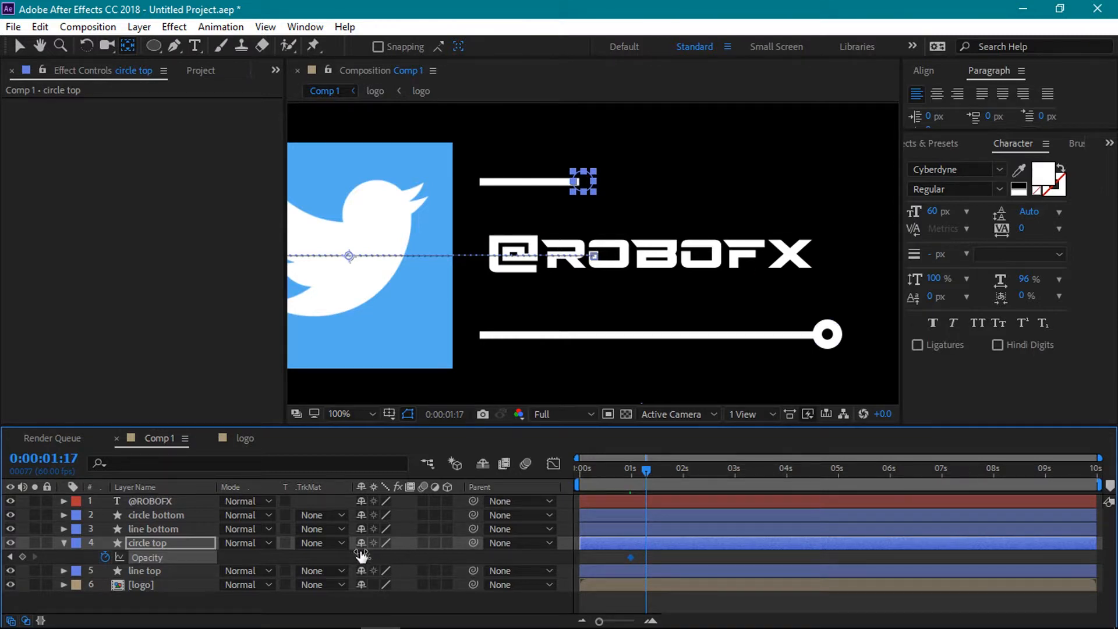
left_click_drag(362, 557, 470, 543)
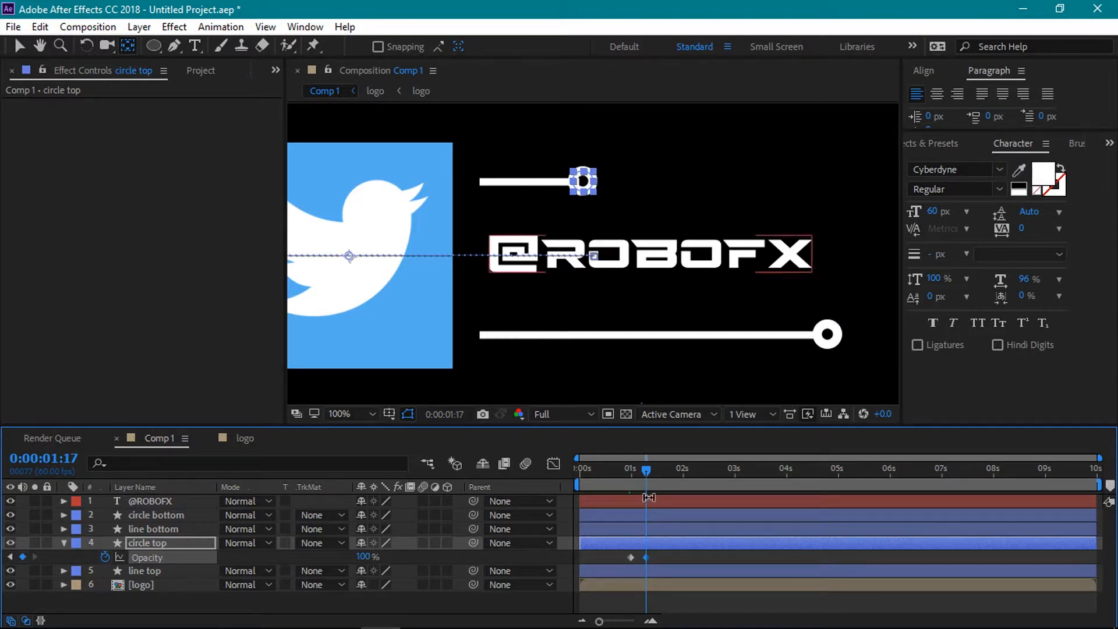
mouse_move(647, 470)
left_mouse_down()
mouse_move(630, 472)
mouse_move(648, 473)
left_mouse_up()
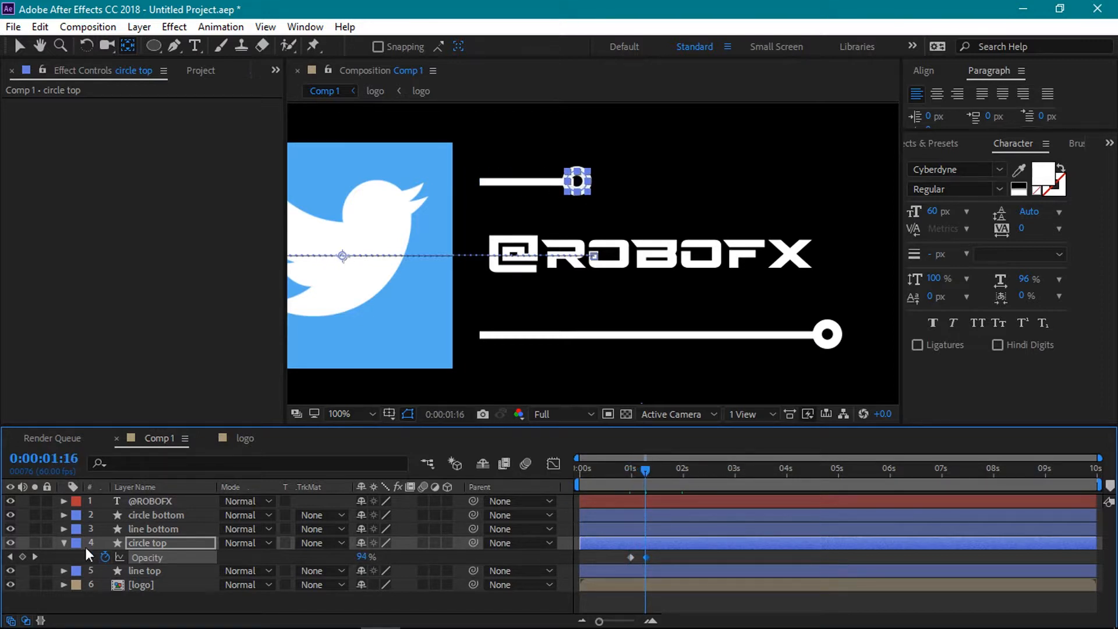
left_click(63, 543)
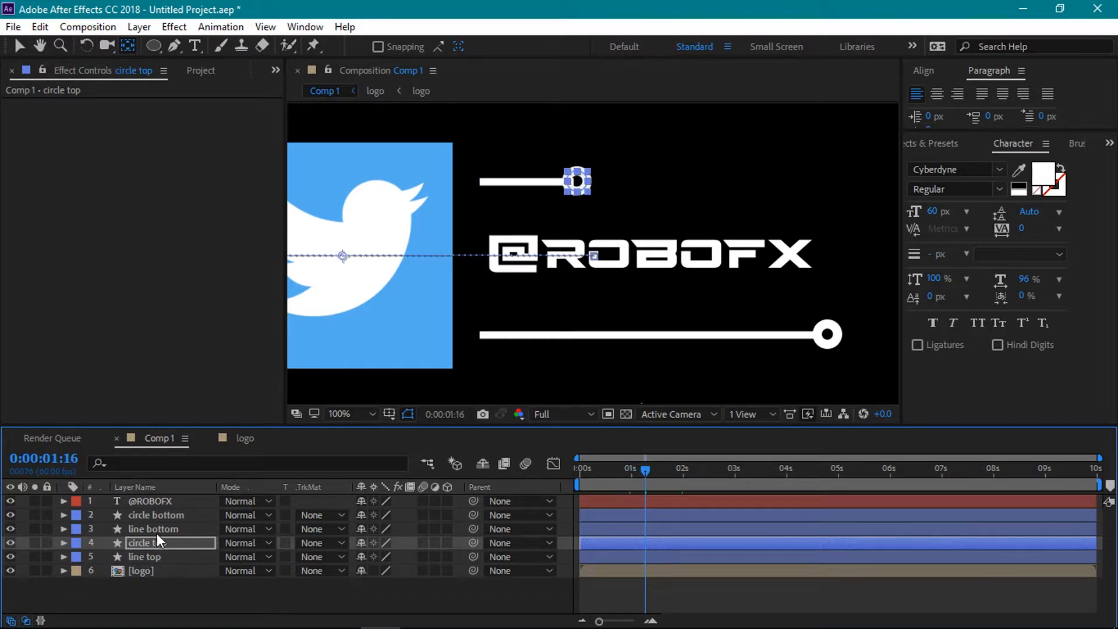
Add a Trim Paths operator to the line bottom shape layer and show its properties.
left_click(156, 530)
left_click(64, 529)
left_click(455, 522)
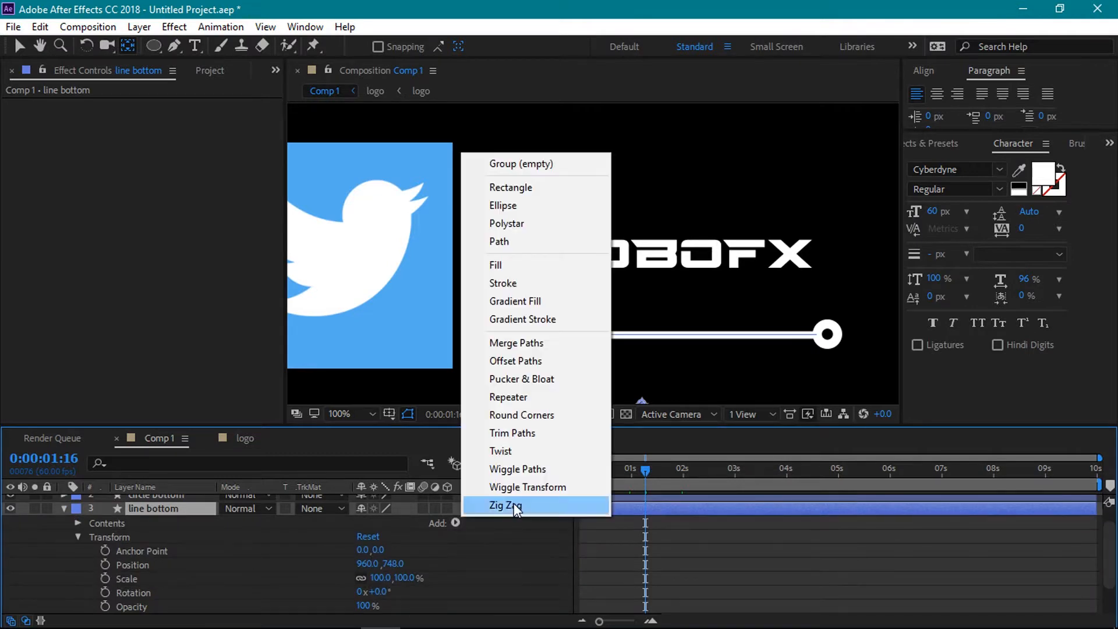
left_click(492, 449)
left_click(92, 550)
Keyframe line bottom's Trim Paths End at 100% around 2 seconds and 0% at 0:00:01:01.
left_click(666, 479)
left_click_drag(665, 477, 634, 475)
left_click(120, 578)
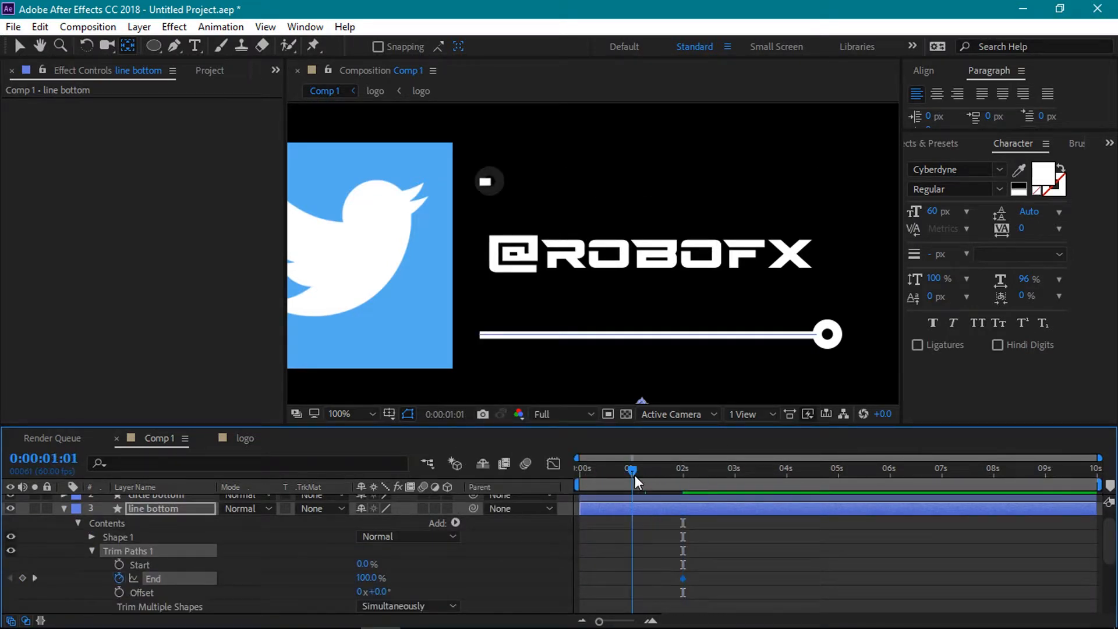
left_click_drag(368, 578, 266, 576)
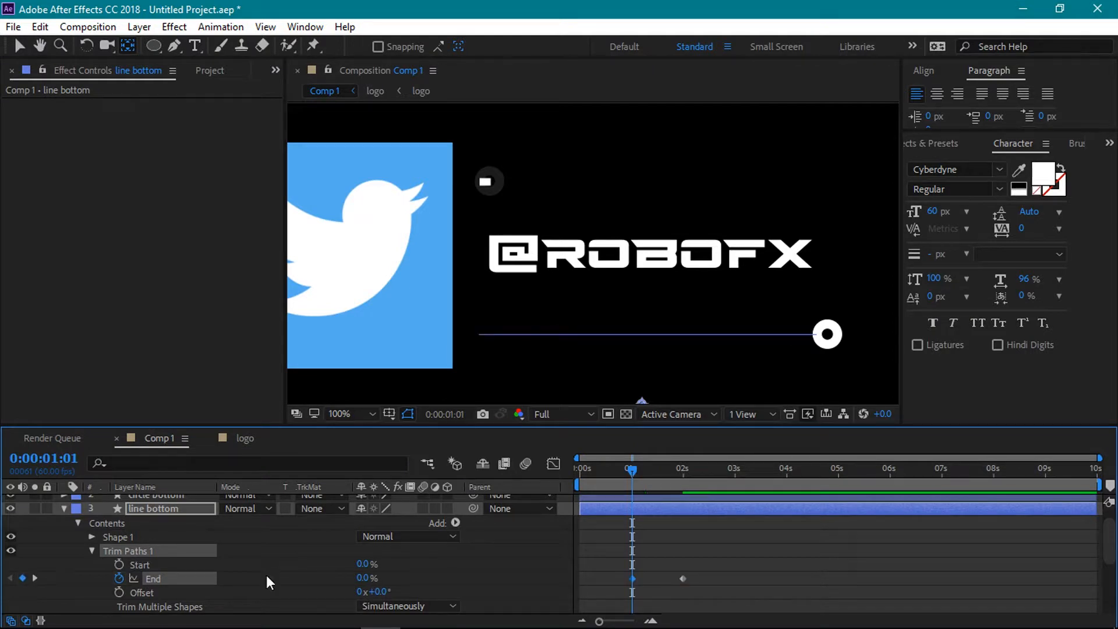
left_click(64, 508)
Keyframe circle bottom's Position at its end point around 2 seconds and at 481.5, 753.5 at 0:00:01:00.
left_click(170, 514)
key("p")
mouse_move(651, 469)
left_mouse_down()
mouse_move(682, 469)
mouse_move(630, 469)
left_mouse_up()
left_click(104, 528)
left_click_drag(367, 528, 43, 551)
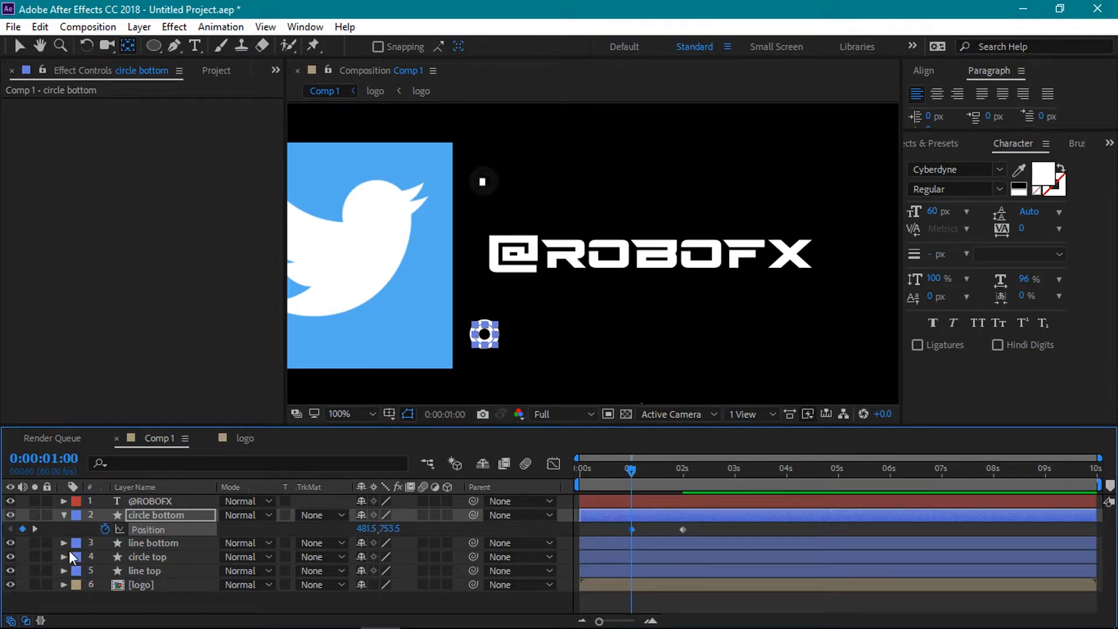
Fade in circle bottom with Opacity keyframes of 0% around 1 second and 100% at 0:00:01:24.
key("t")
left_click_drag(631, 470, 629, 471)
left_click(105, 529)
left_click(363, 528)
type("0")
key("Return")
left_click_drag(630, 469, 651, 469)
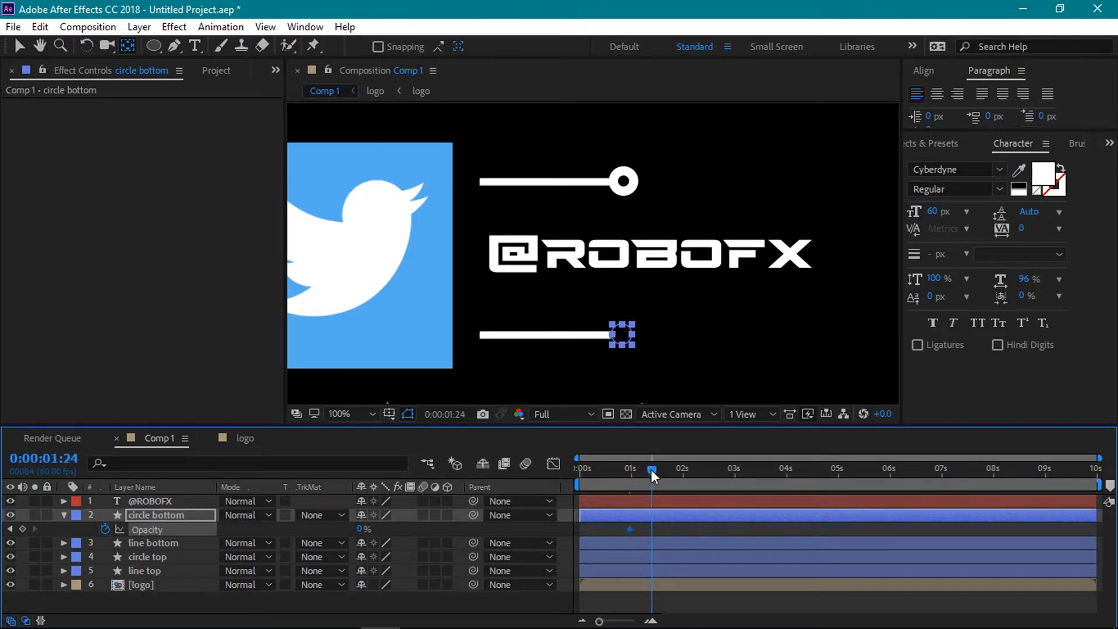
left_click_drag(360, 528, 540, 532)
left_click_drag(648, 469, 681, 473)
left_click(64, 515)
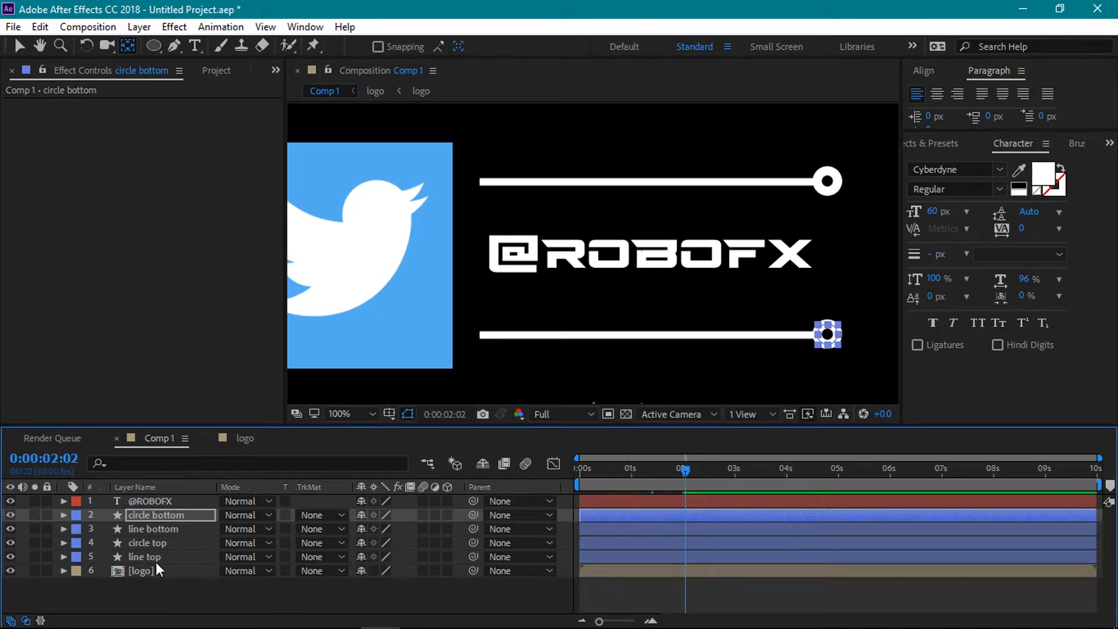
Show only the Position keyframes of circle top and the Trim Paths End keyframes of line top.
left_click(151, 558)
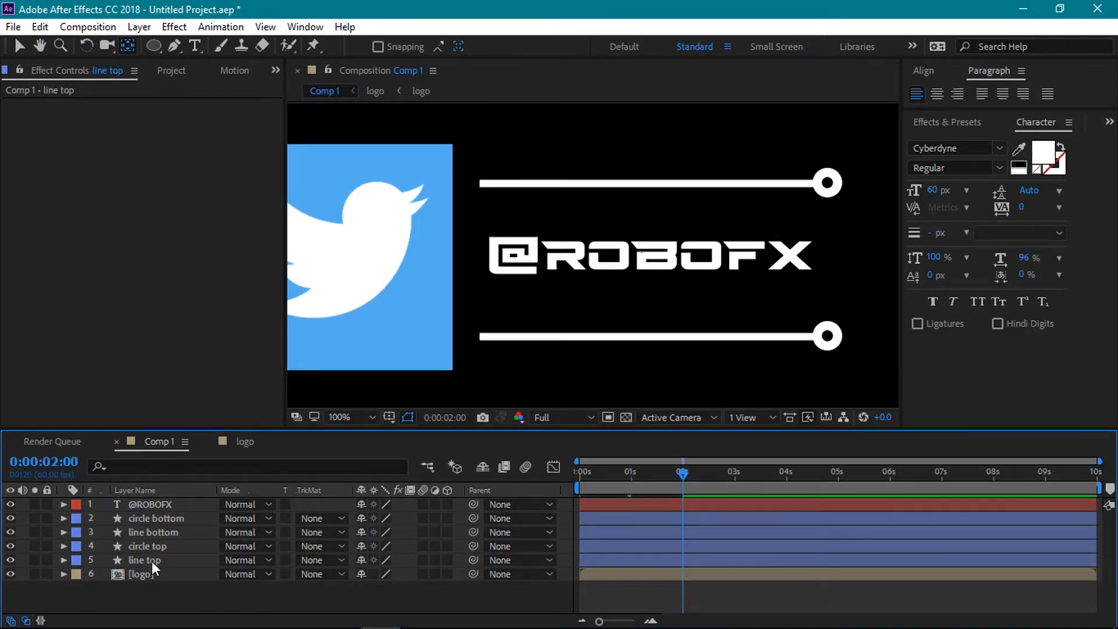
left_click(151, 560)
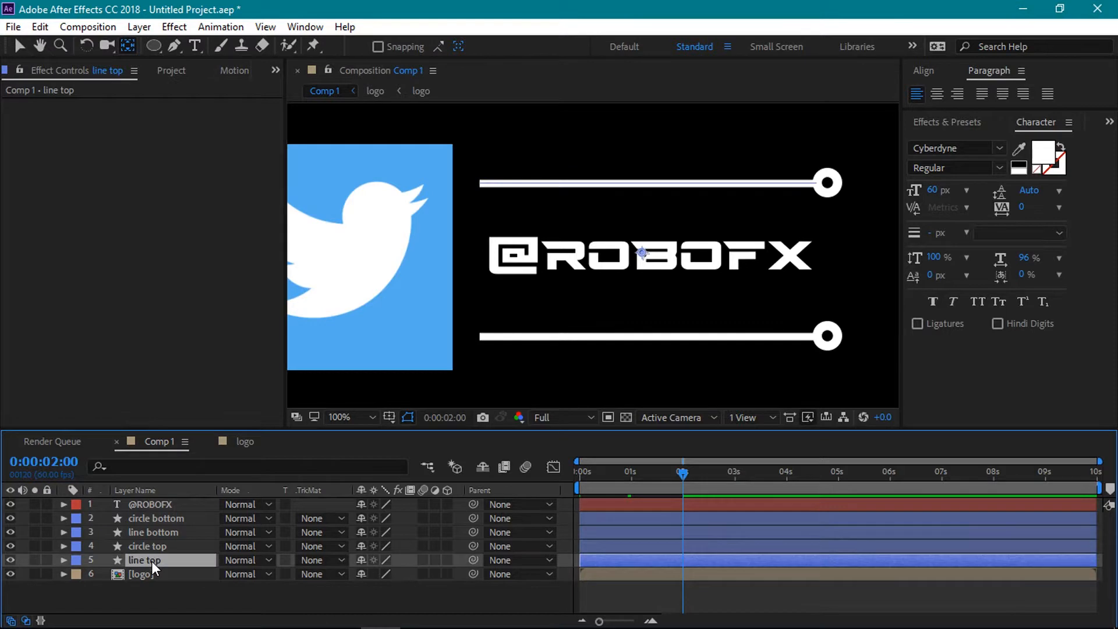
left_click(149, 546, "ctrl")
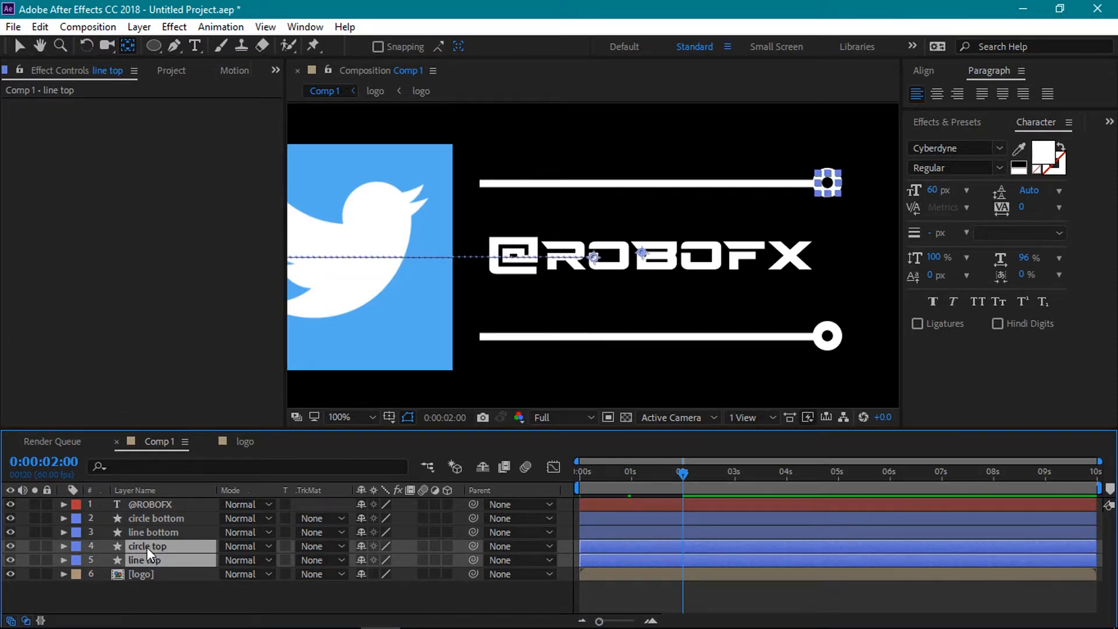
key("u")
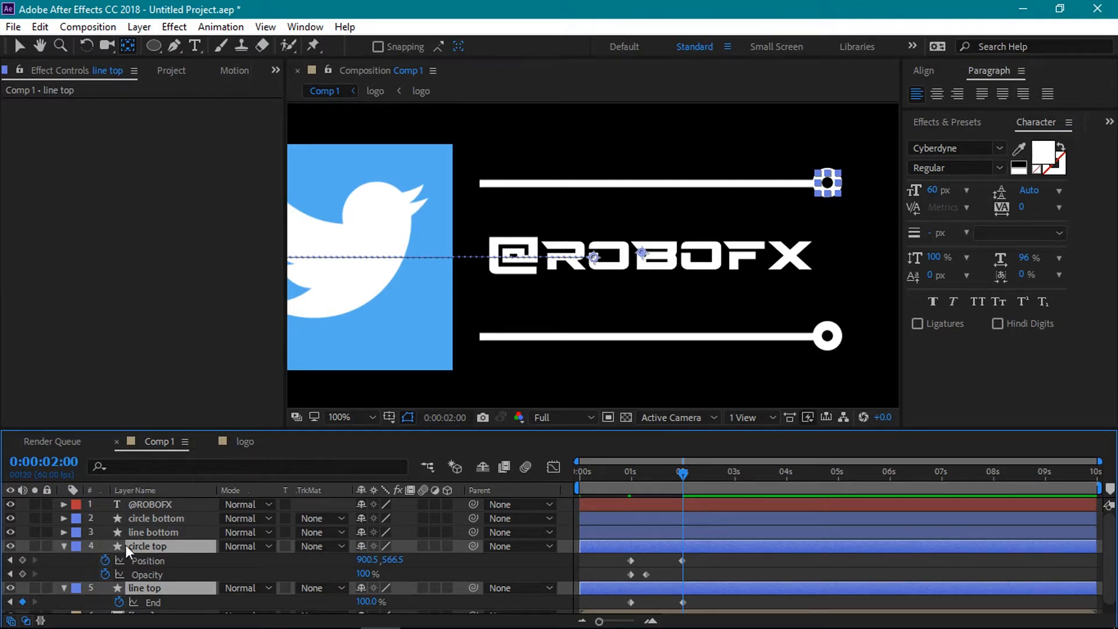
left_click(156, 544)
key("u")
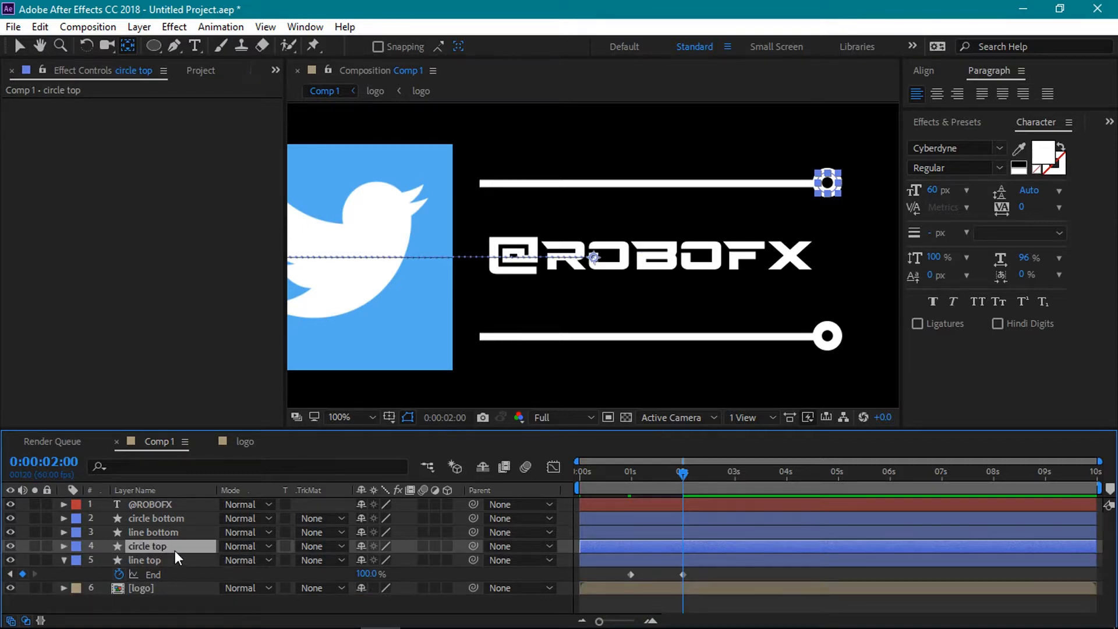
key("p")
Apply Easy Ease to all Position keyframes of circle top and End keyframes of line top.
left_click_drag(732, 561, 626, 600)
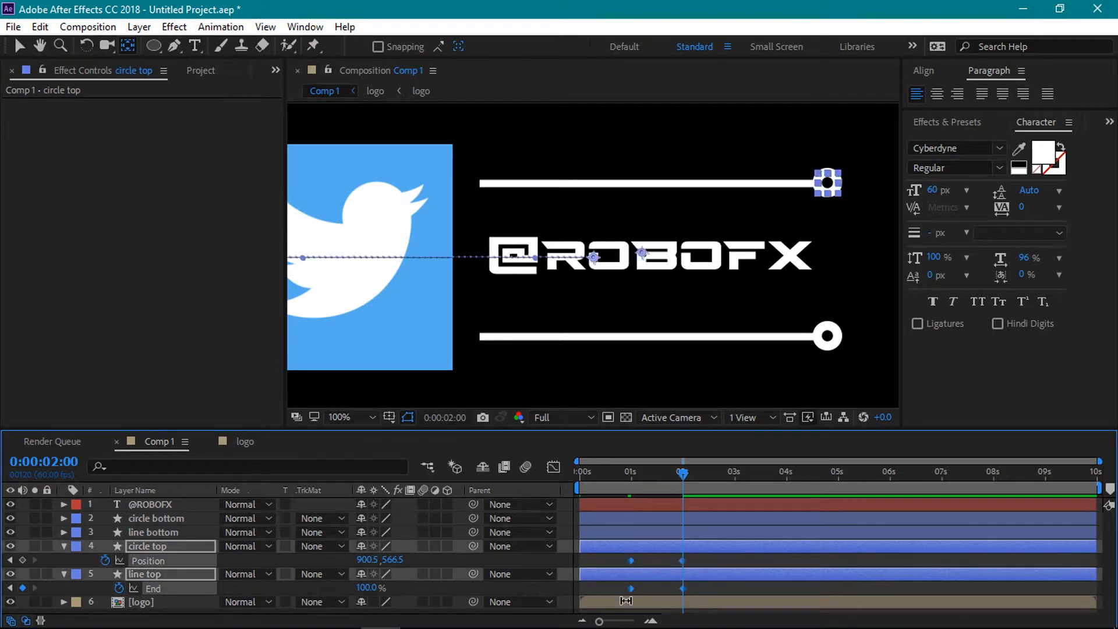
right_click(630, 592)
mouse_move(702, 578)
left_click(832, 474)
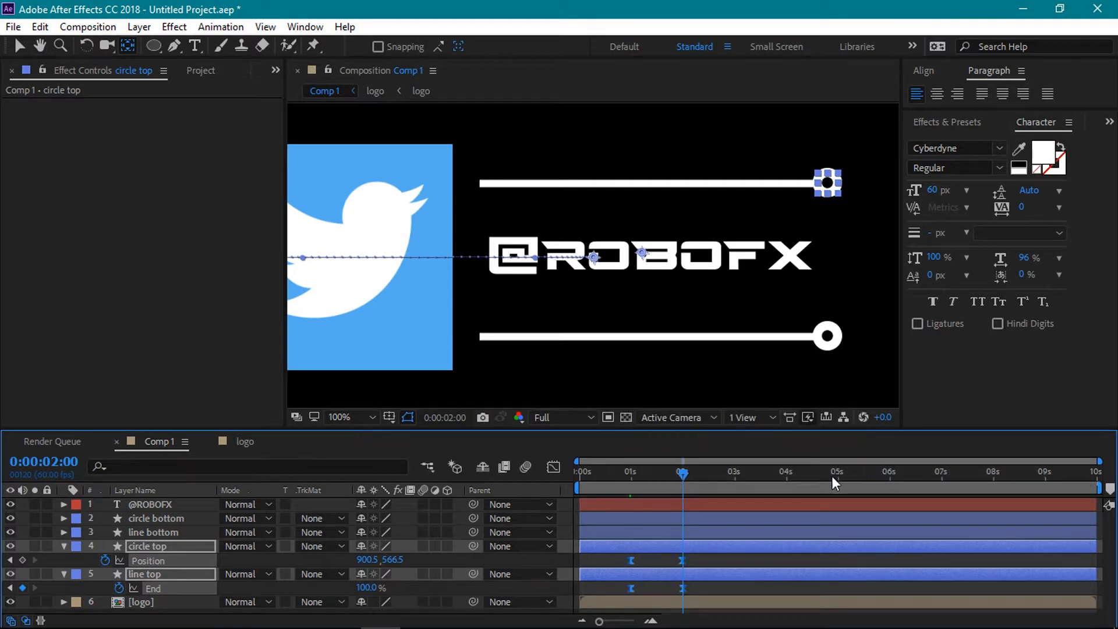
Stretch the first keyframes' outgoing influence in the speed graph so both curves peak late, and preview the motion.
left_click(555, 465)
left_click_drag(695, 569, 619, 589)
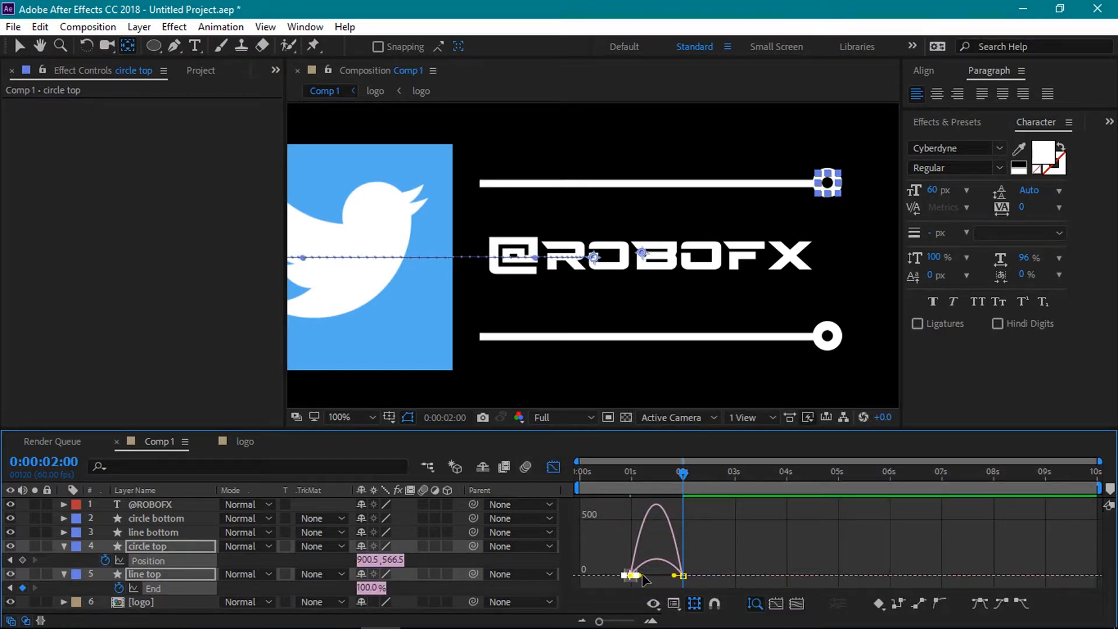
left_click_drag(638, 575, 659, 578)
mouse_move(670, 472)
left_mouse_down()
mouse_move(651, 473)
mouse_move(669, 476)
left_mouse_up()
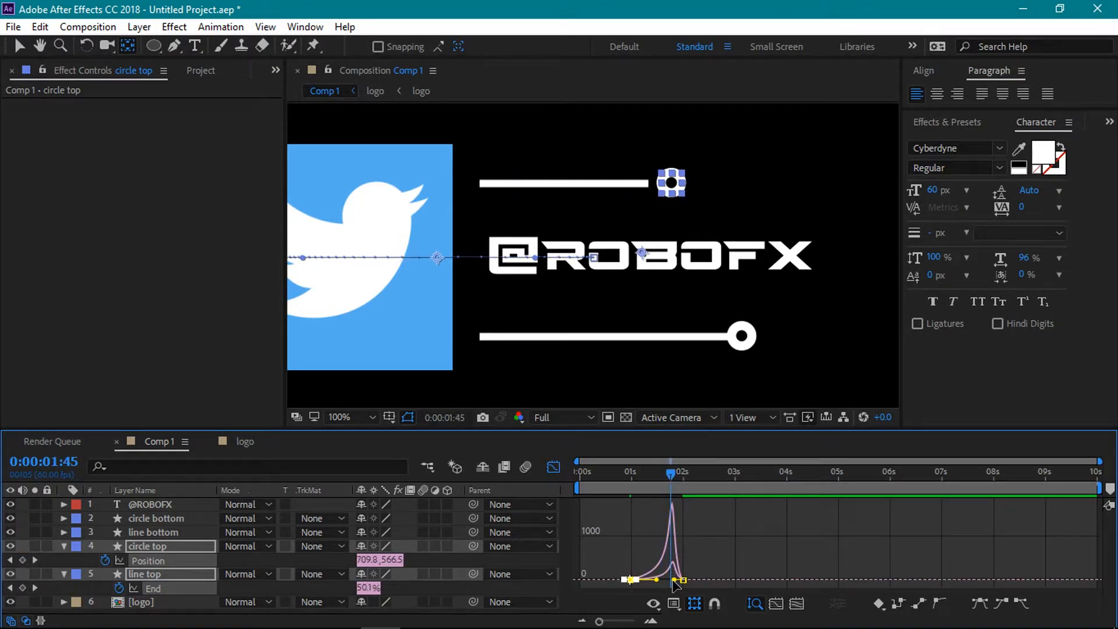
left_click_drag(673, 580, 674, 584)
left_click(675, 479)
left_click_drag(678, 479, 644, 485)
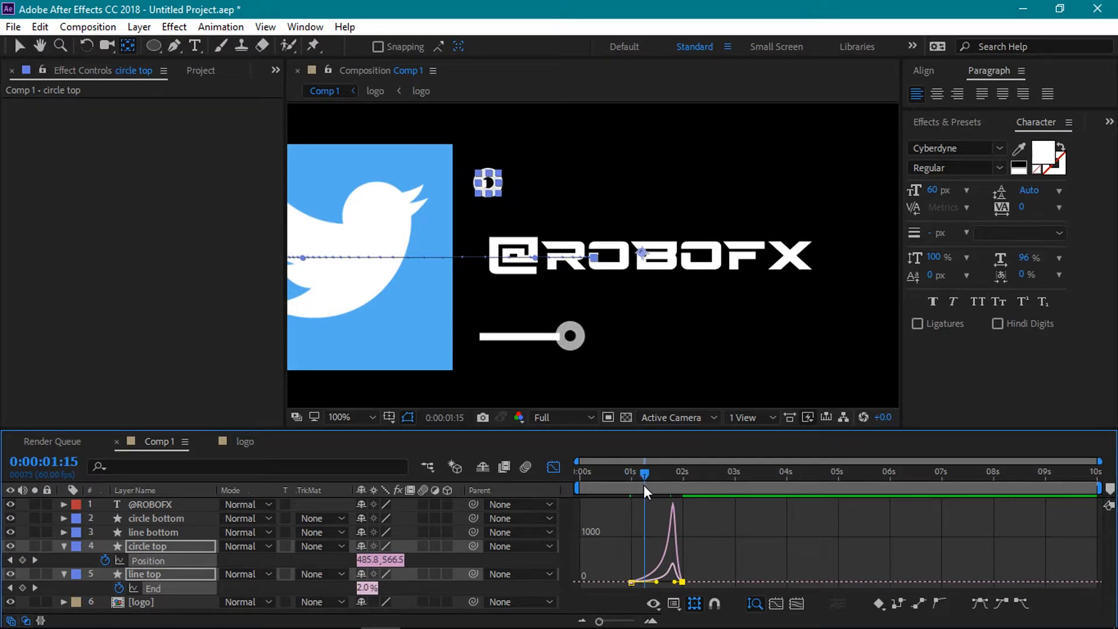
Delay circle top's second Opacity keyframe to about 0:00:01:35, then collapse the properties of circle top and line top.
left_click(539, 589)
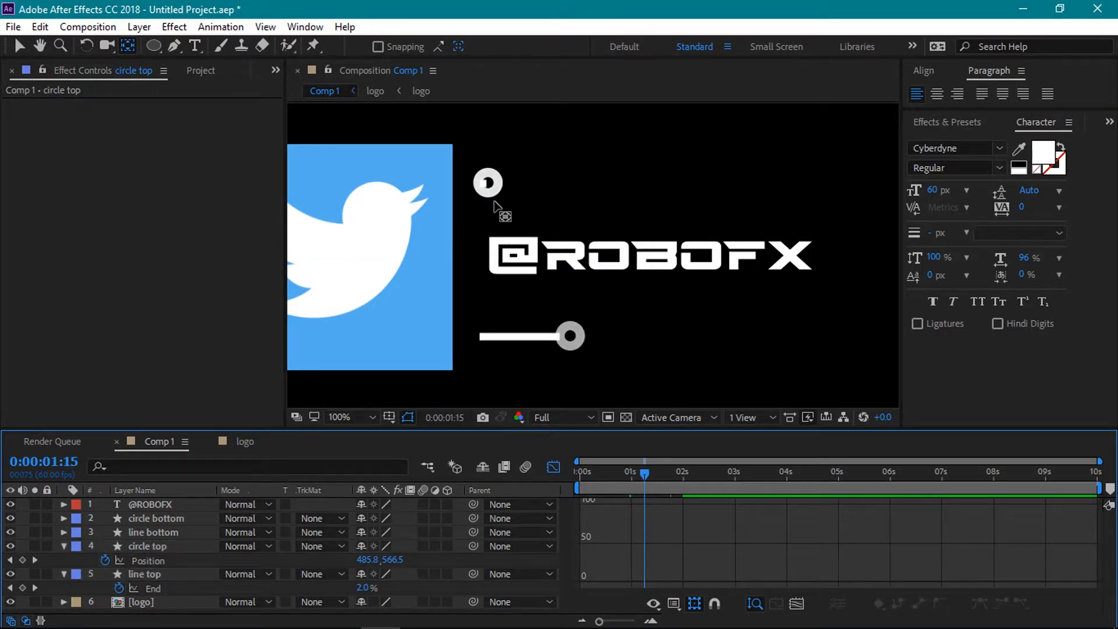
left_click(190, 545)
key("t")
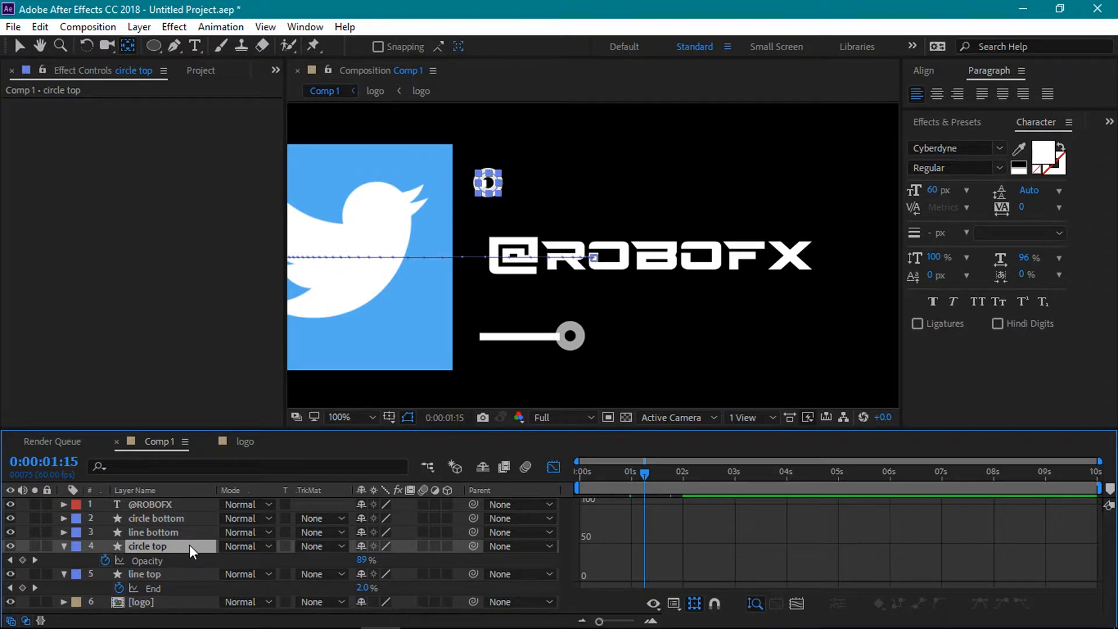
key("shift+p")
left_click(553, 467)
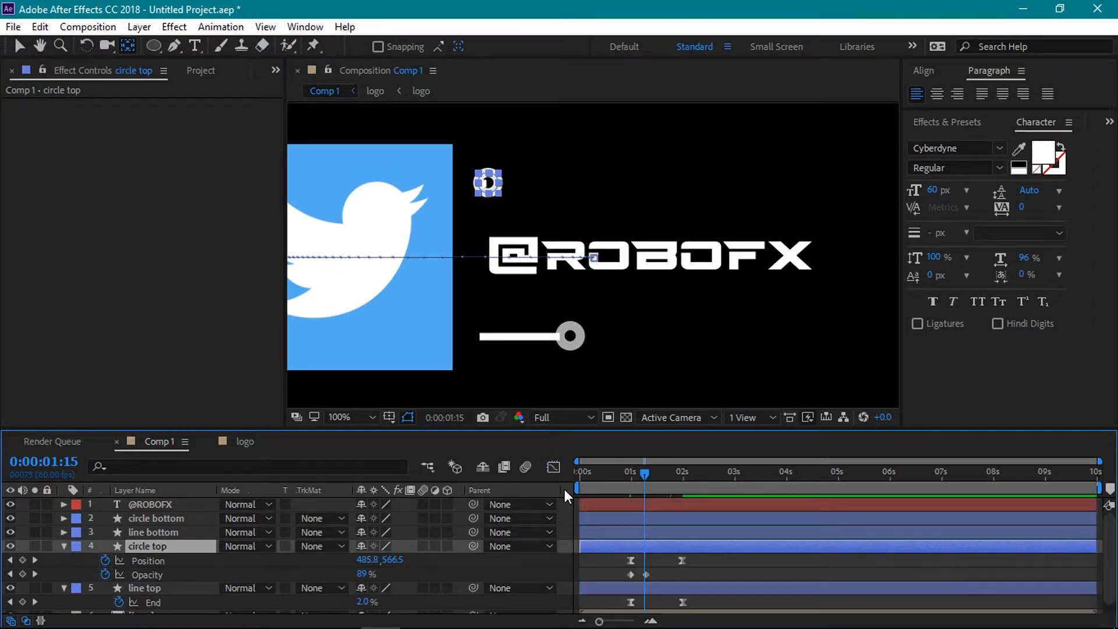
left_click(645, 574)
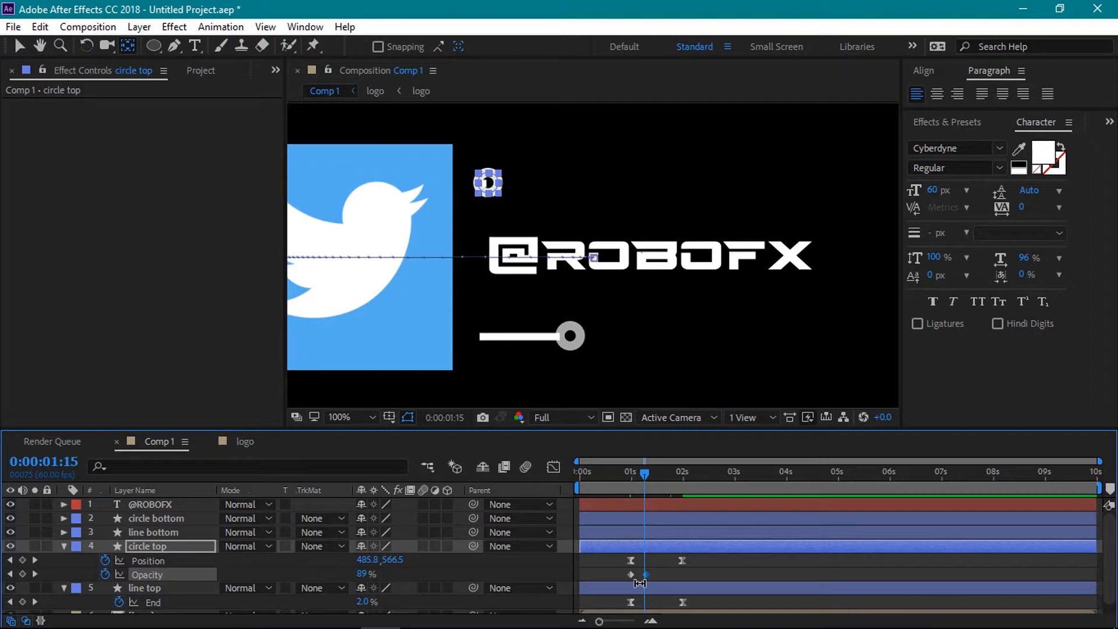
left_click_drag(647, 578, 662, 574)
mouse_move(644, 472)
left_mouse_down()
mouse_move(679, 478)
mouse_move(631, 470)
left_mouse_up()
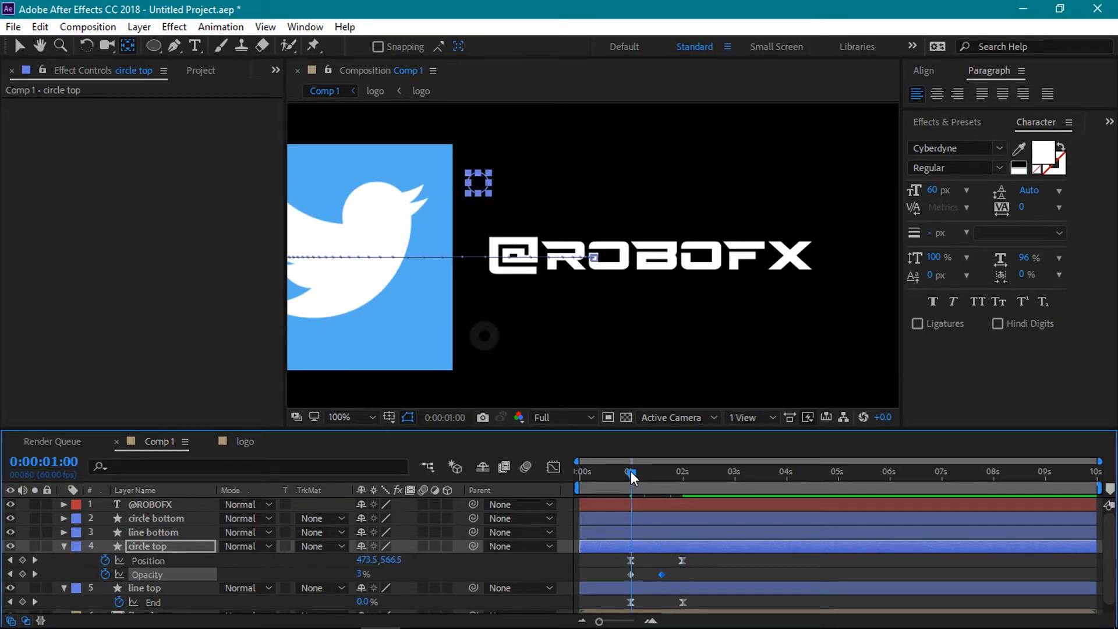
left_click(63, 546)
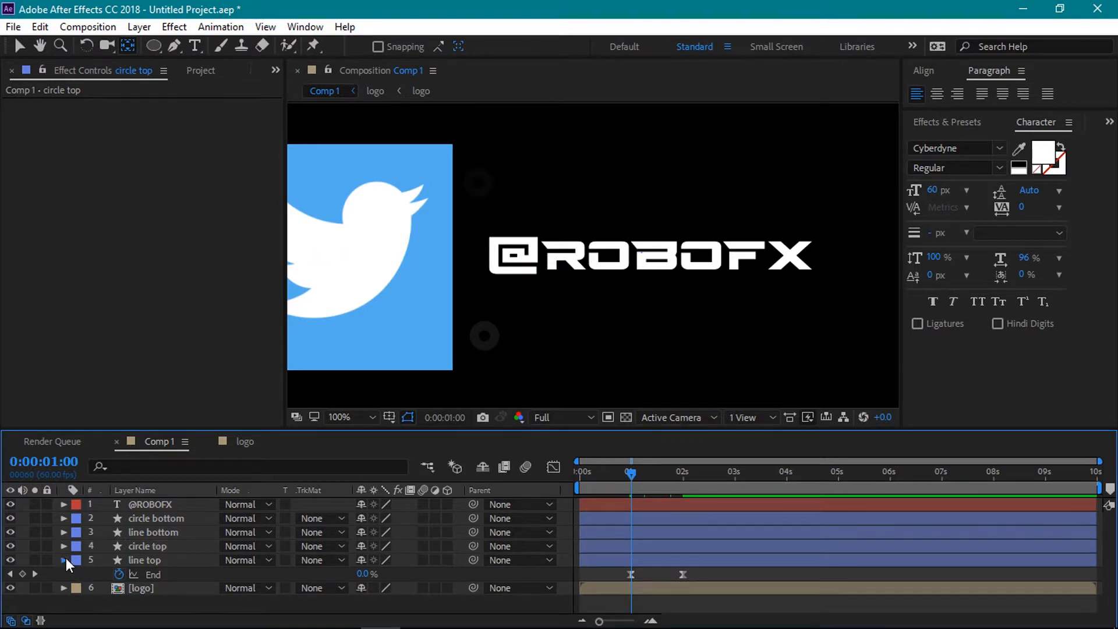
left_click(64, 559)
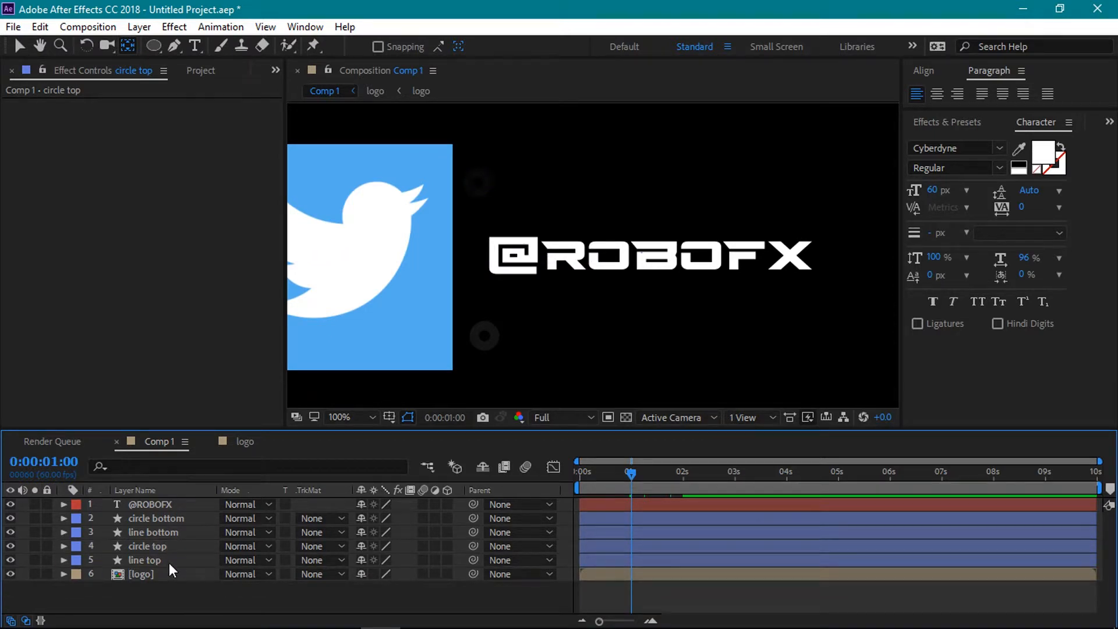
Apply Easy Ease to the Position keyframes of circle bottom and the Trim Paths End keyframes of line bottom.
left_click(173, 532)
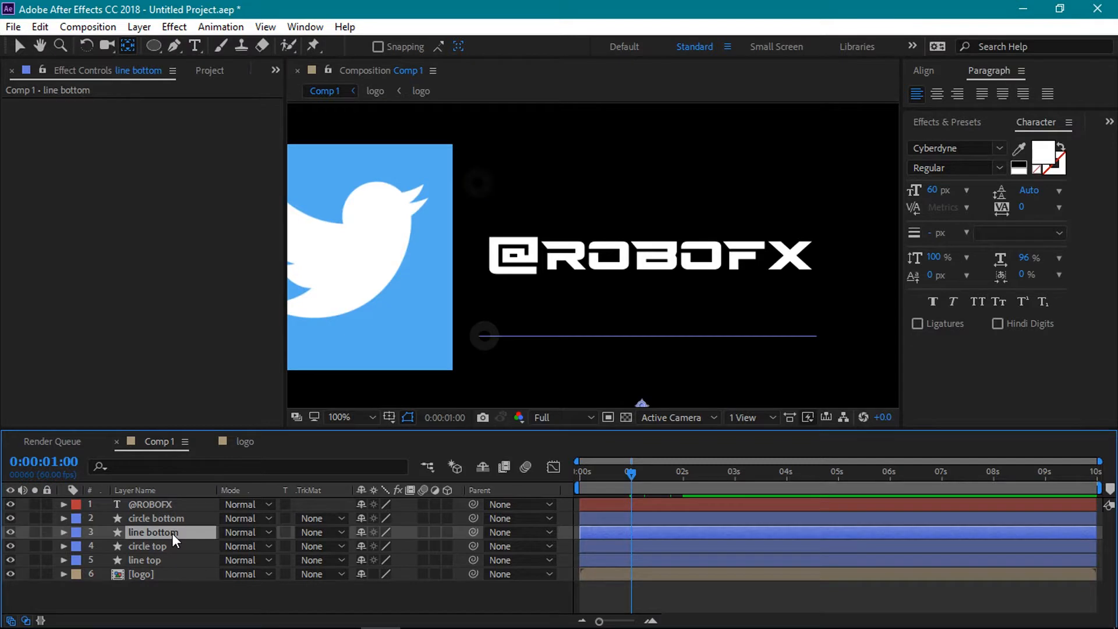
key("u")
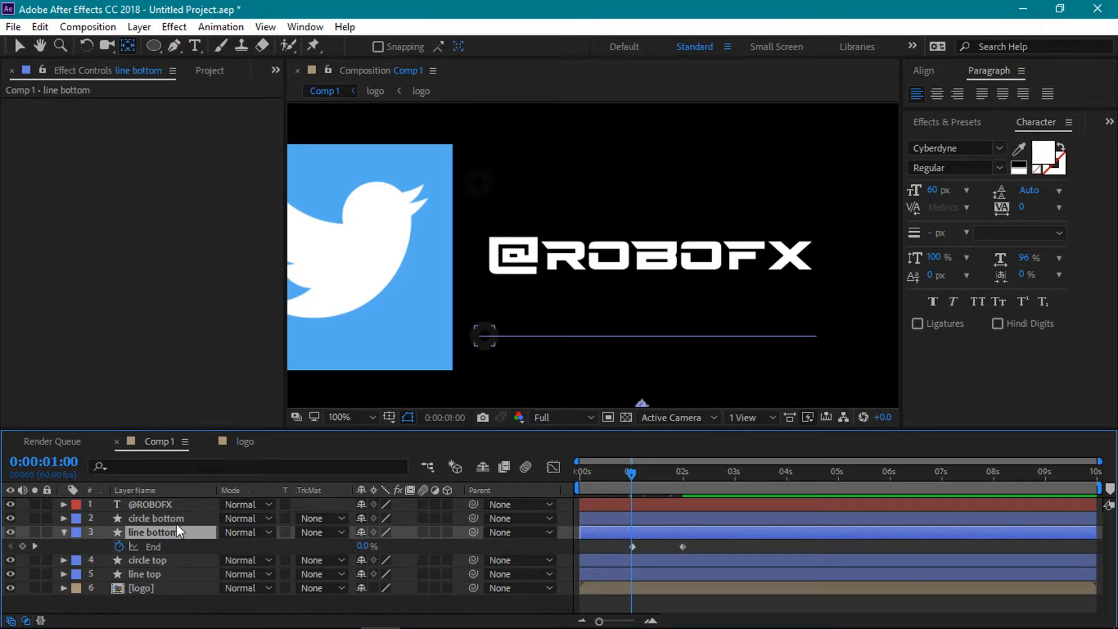
left_click(177, 518)
key("u")
left_click_drag(711, 526, 654, 559)
right_click(654, 559)
left_click(855, 438)
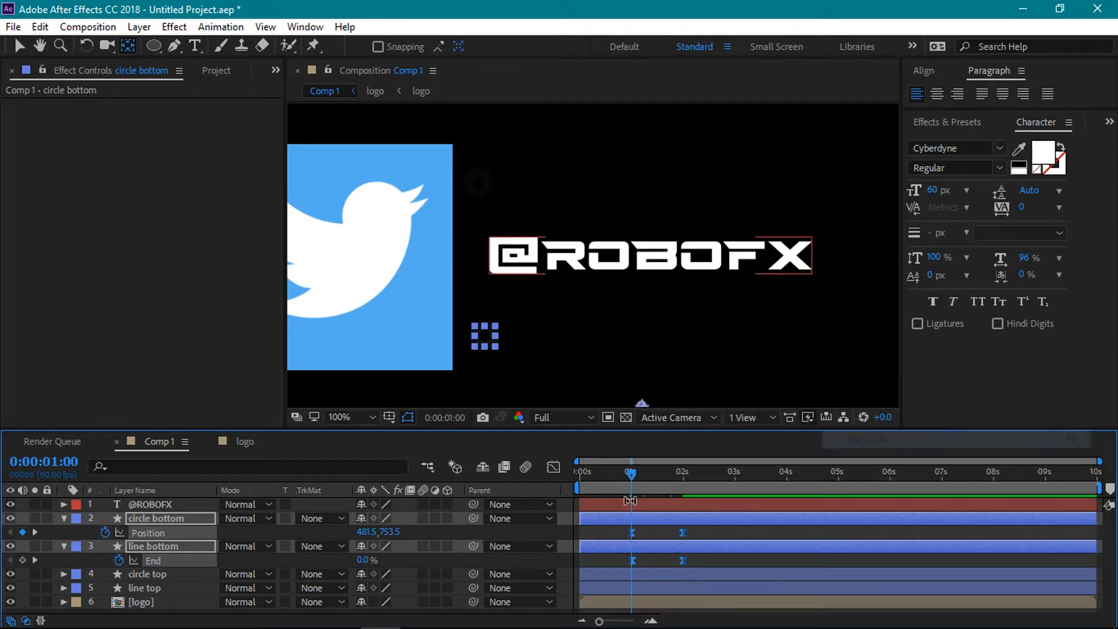
Stretch the first keyframes' outgoing influence in the speed graph so the circle bottom and line bottom curves peak late, and check the motion.
key("shift+F3")
left_click_drag(644, 581, 665, 578)
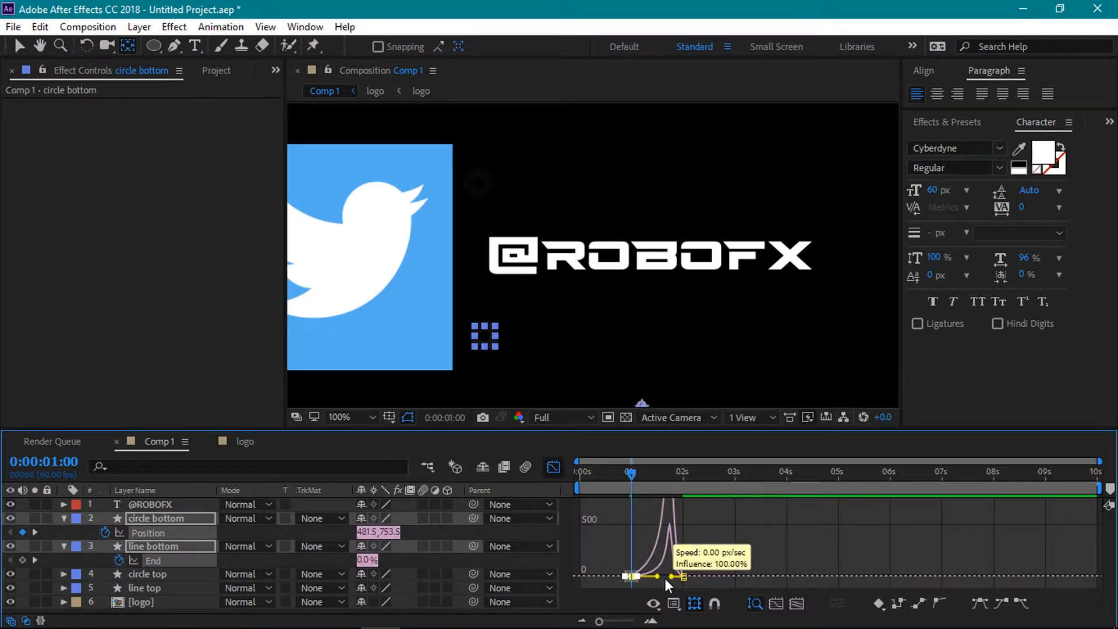
left_click_drag(634, 488, 660, 486)
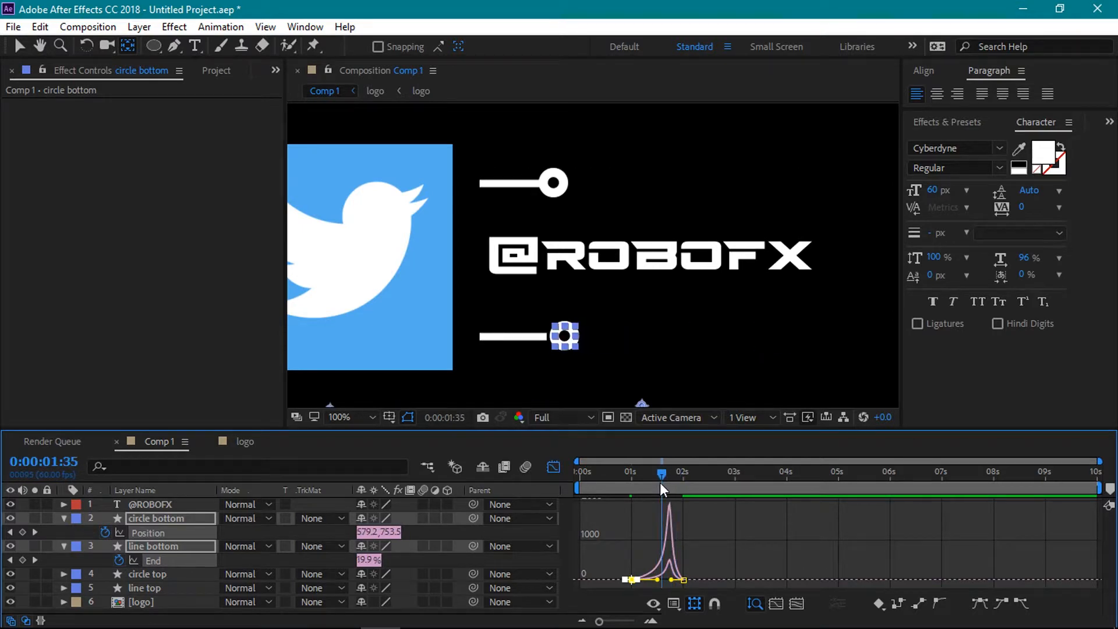
left_click_drag(670, 579, 672, 563)
mouse_move(679, 478)
left_mouse_down()
mouse_move(656, 475)
mouse_move(678, 474)
mouse_move(666, 474)
left_mouse_up()
left_click_drag(672, 580, 668, 578)
mouse_move(672, 473)
left_mouse_down()
mouse_move(657, 473)
mouse_move(675, 481)
left_mouse_up()
Delay circle bottom's second Opacity keyframe to about 0:00:01:35 and collapse the layer properties.
left_click(181, 517)
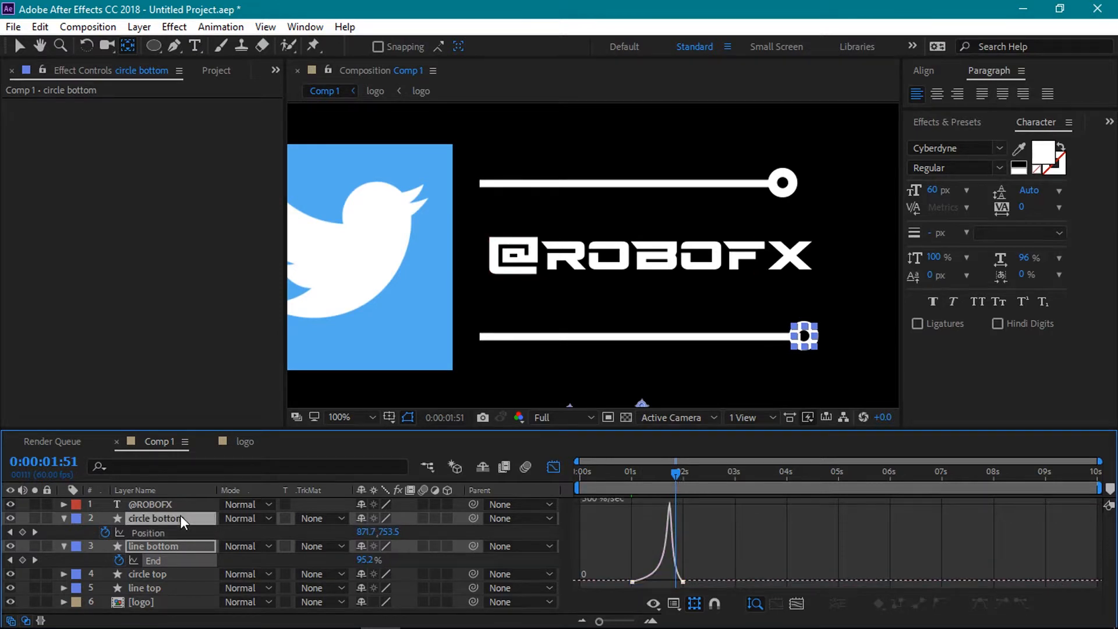
key("u")
key("u")
key("u")
left_click(553, 467)
key("u")
left_click(653, 547)
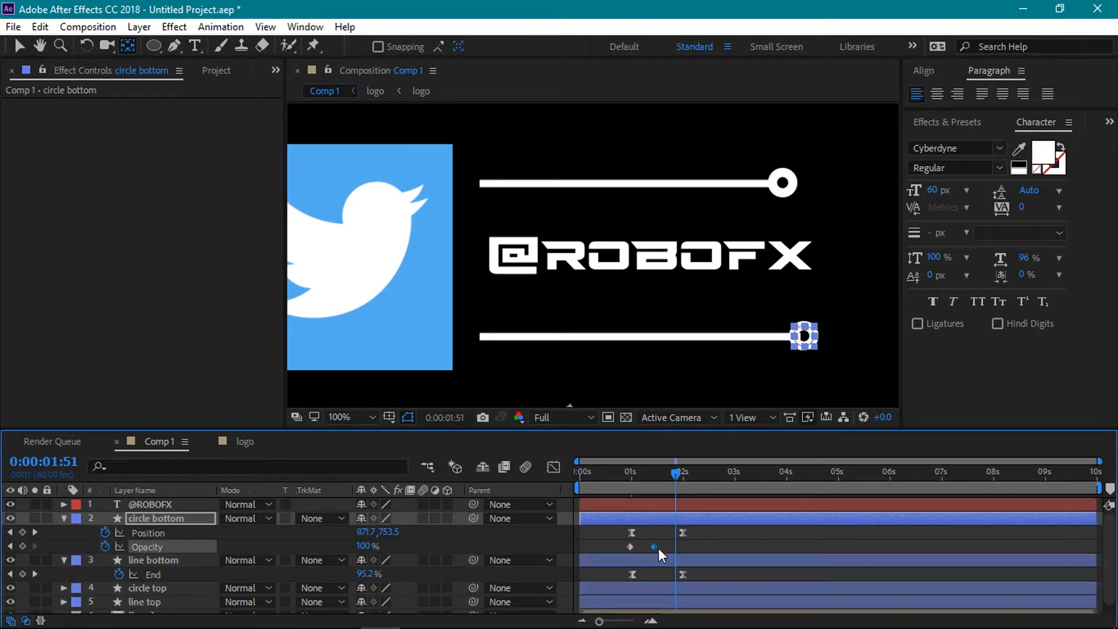
left_click_drag(674, 469, 634, 461)
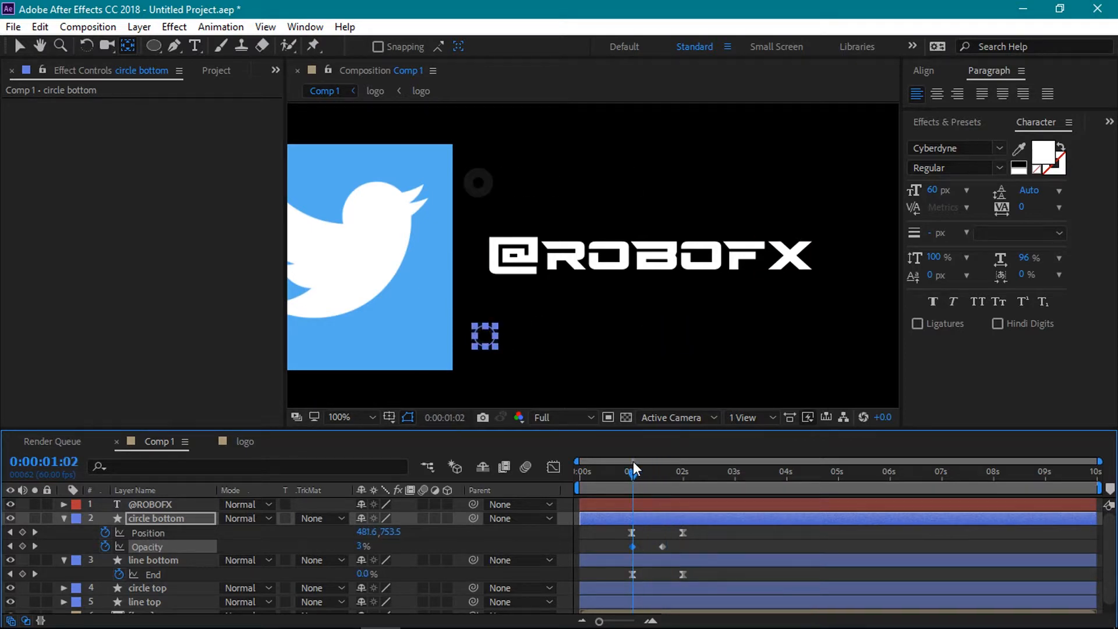
key("u")
key("u")
left_click(197, 589)
End the work area at about 3 seconds and preview the whole lower-third at 33.3% magnification.
left_click_drag(634, 472, 666, 483)
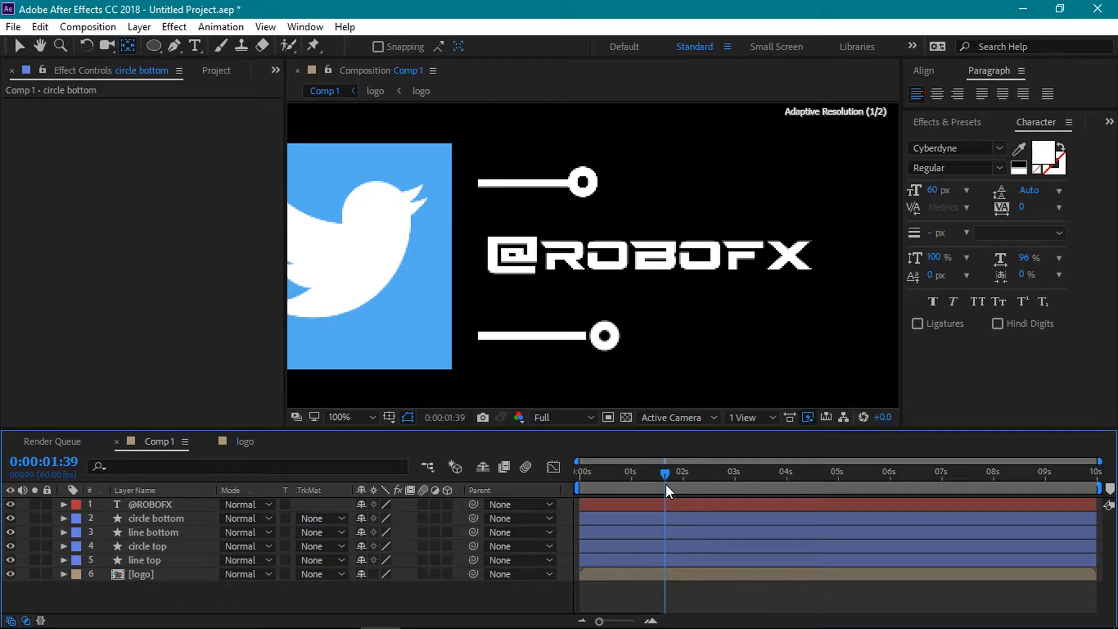
left_click(369, 418)
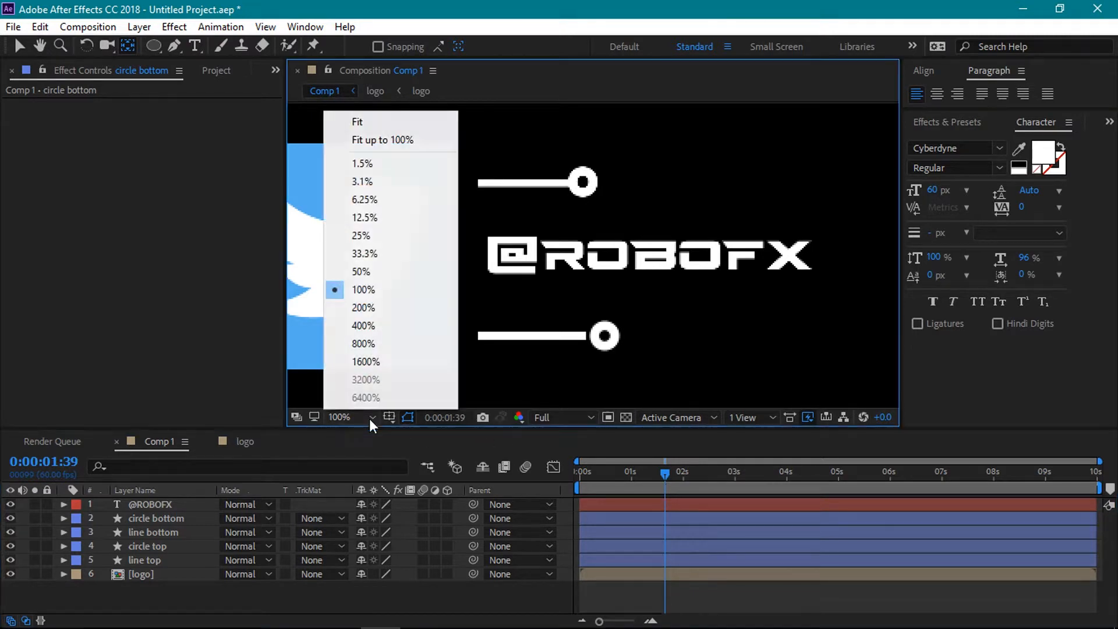
left_click(420, 253)
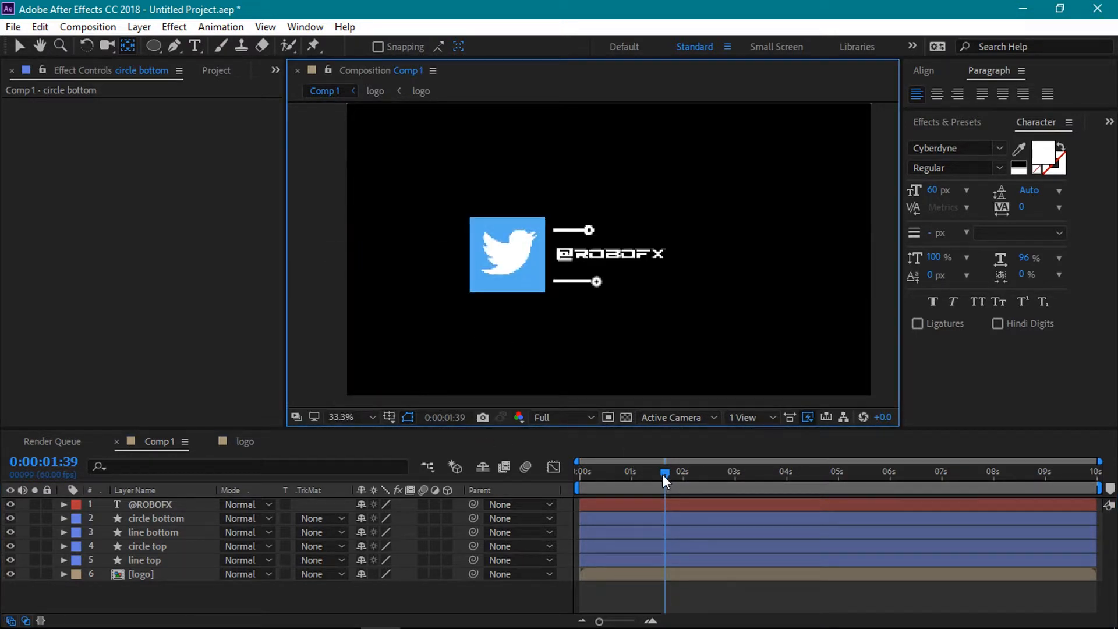
left_click_drag(664, 477, 723, 485)
key("n")
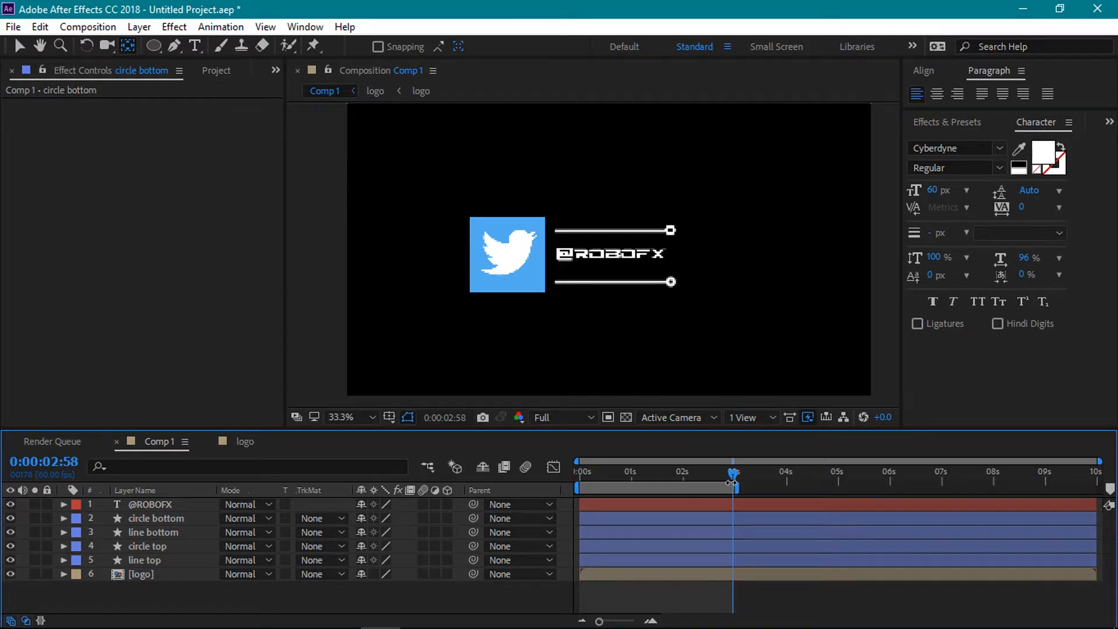
left_click_drag(733, 471, 589, 475)
key("space")
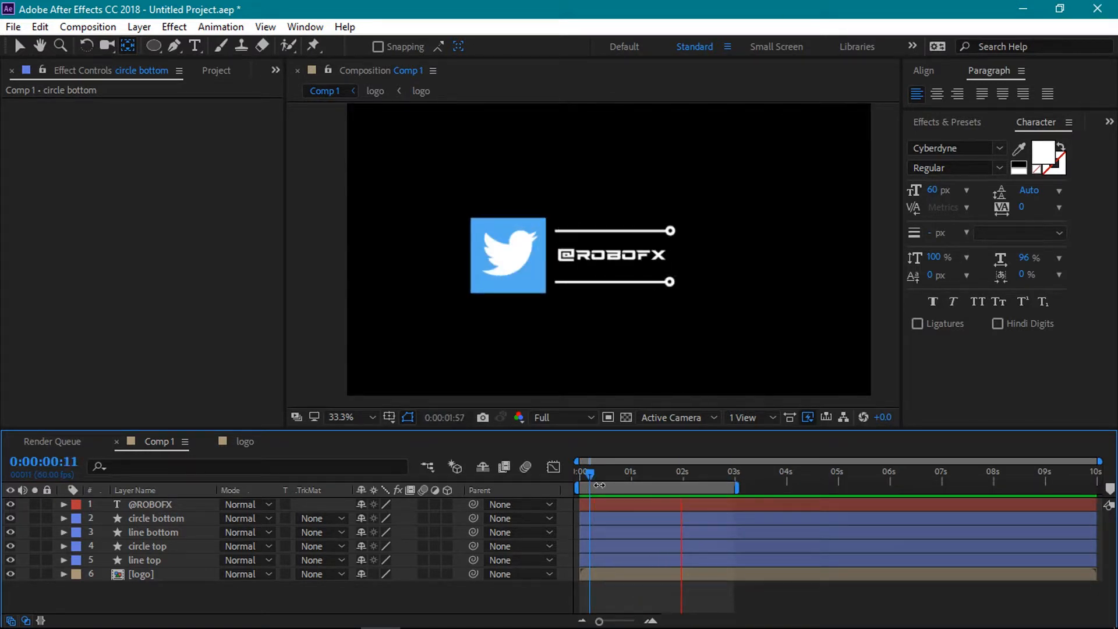
key("space")
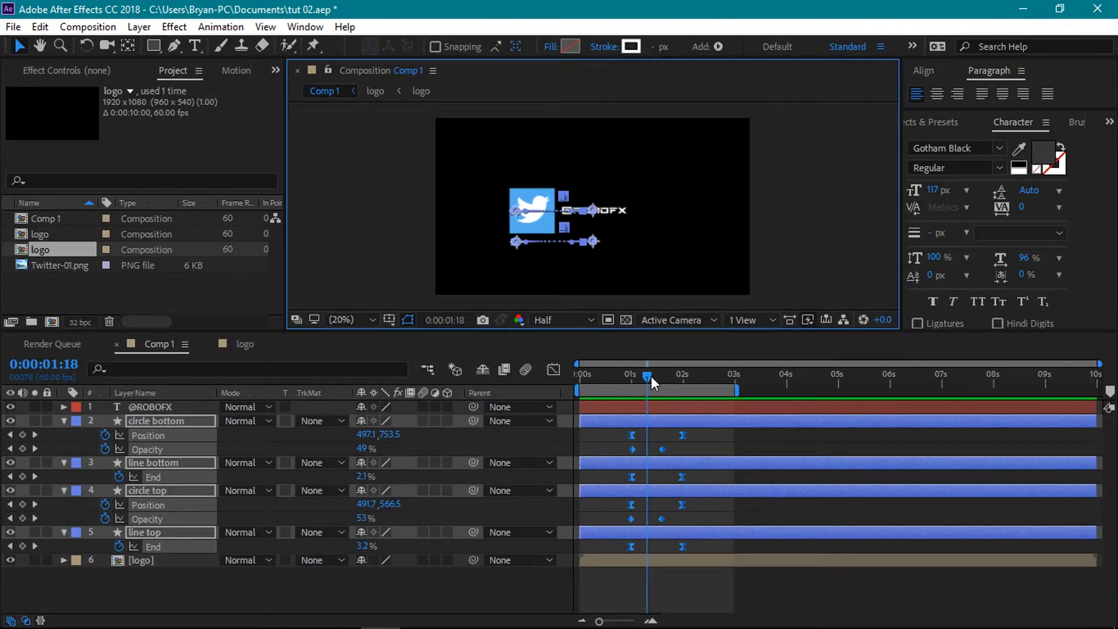
Shift the Position and End keyframe pairs of both circles and both lines earlier to start at about 0:00:00:45, and preview the timing.
left_click_drag(651, 376, 624, 375)
left_click_drag(708, 540, 617, 547)
left_click_drag(696, 500, 618, 508)
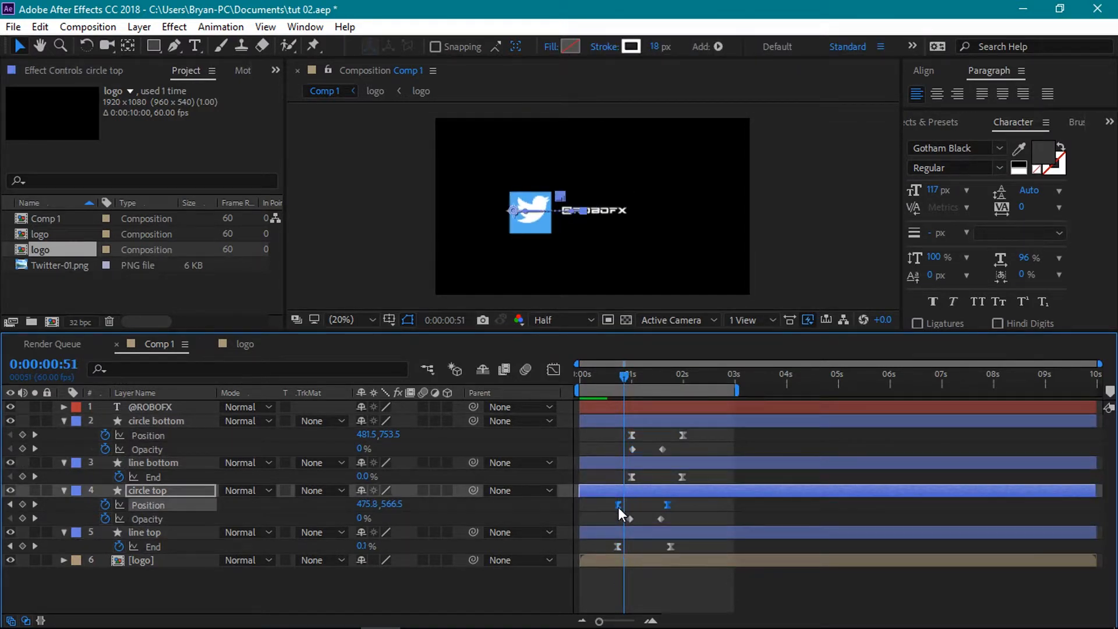
left_click_drag(695, 477, 621, 477)
left_click_drag(690, 428, 619, 438)
left_click_drag(638, 370, 582, 387)
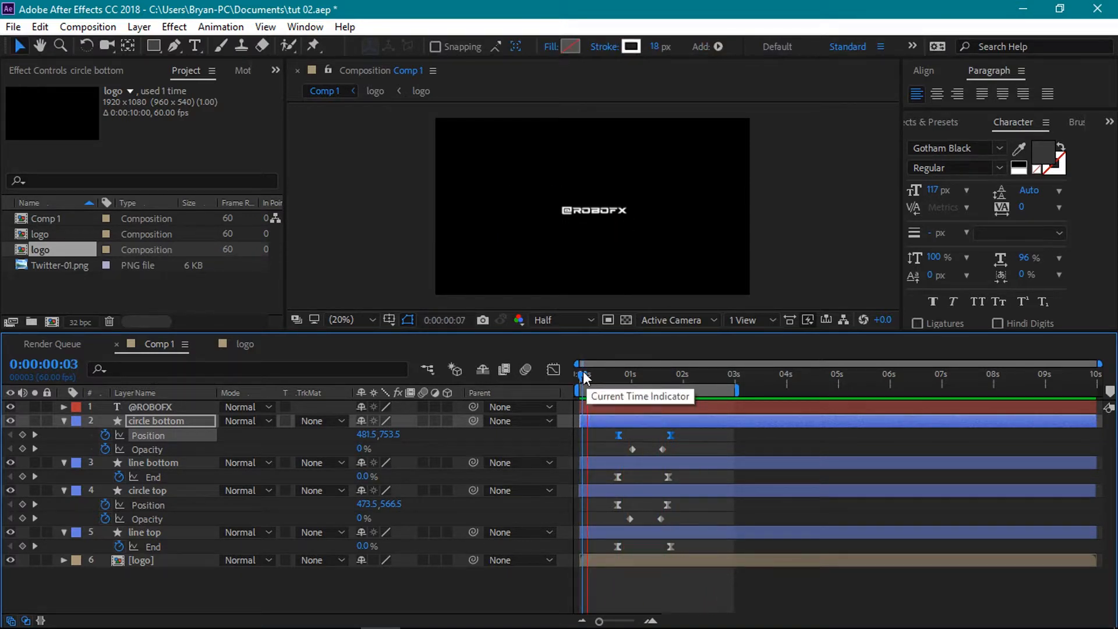
left_click_drag(583, 378, 628, 383)
Reshape circle bottom's eased Position speed curve to peak early by stretching the last keyframe's incoming influence to 100%.
left_click_drag(690, 445, 598, 436)
right_click(620, 434)
left_click(559, 376)
left_click_drag(592, 551, 622, 560)
key("F9")
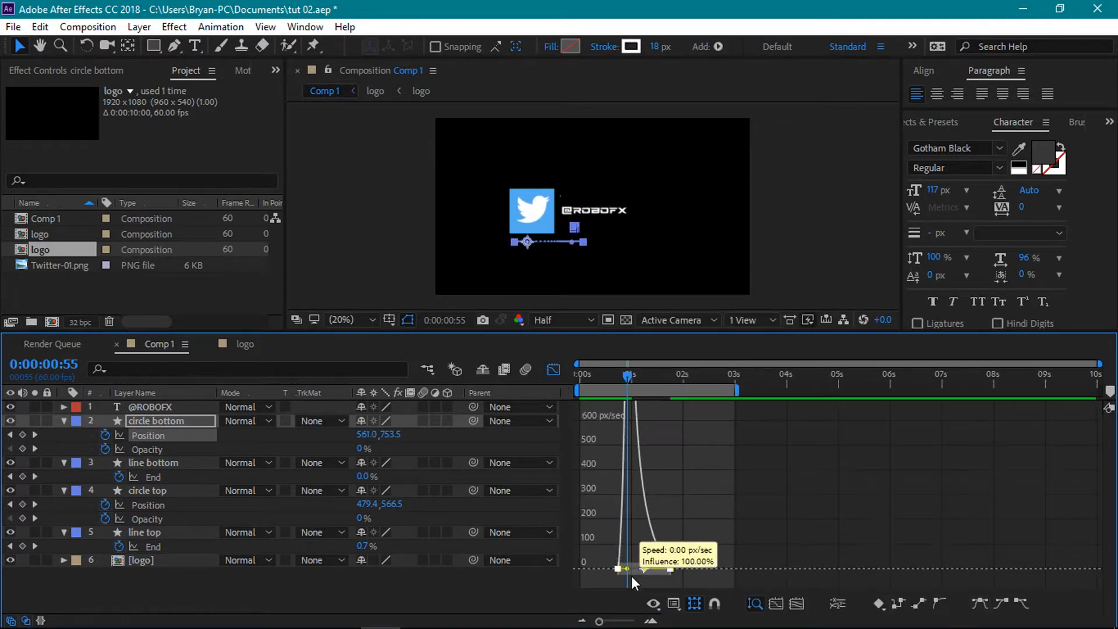
left_click(560, 370)
Reapply Easy Ease to the line bottom and circle top keyframes and stretch their incoming influence so the curves peak early.
left_click_drag(596, 466, 670, 522)
left_click(553, 370)
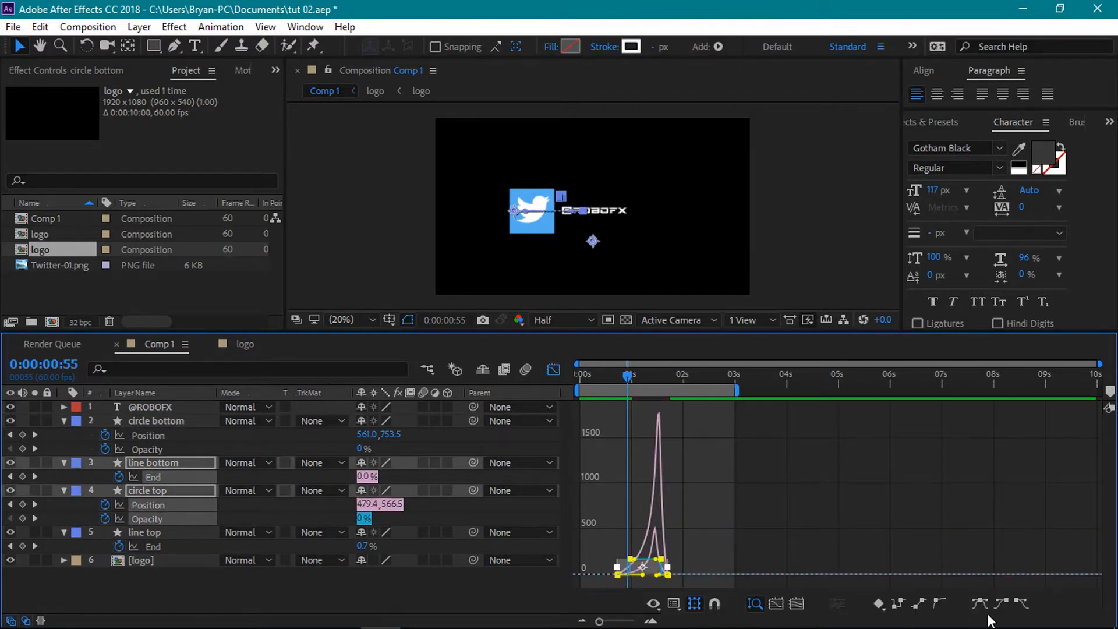
left_click(979, 604)
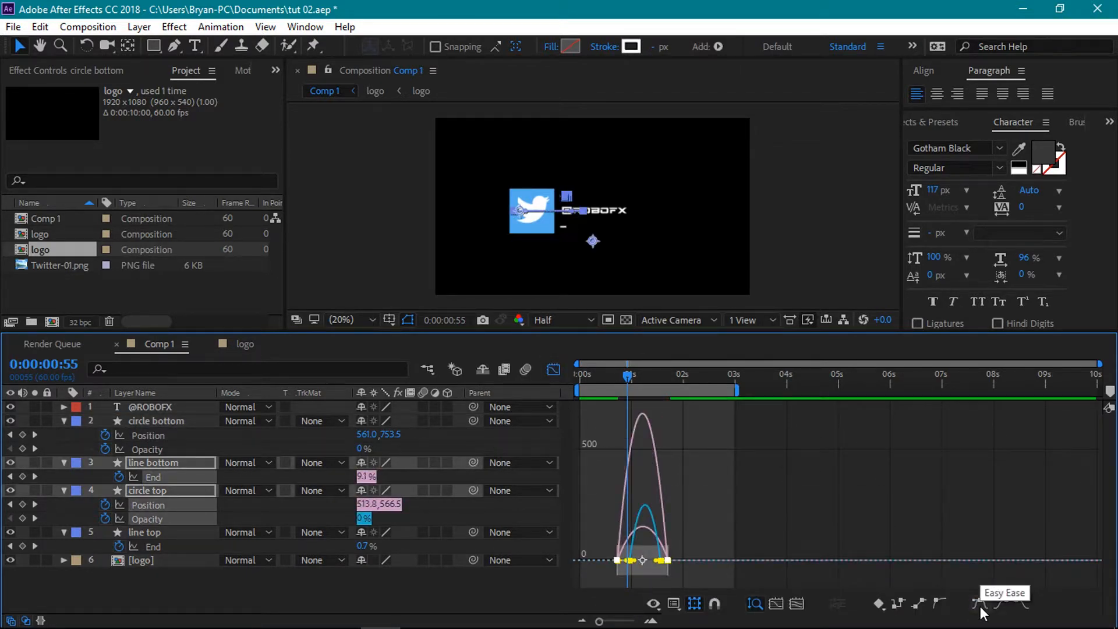
left_click_drag(656, 563, 628, 574)
left_click(548, 375)
Reapply Easy Ease to line top's End keyframes and stretch the last keyframe's incoming influence for an early speed peak.
left_click_drag(689, 543, 608, 555)
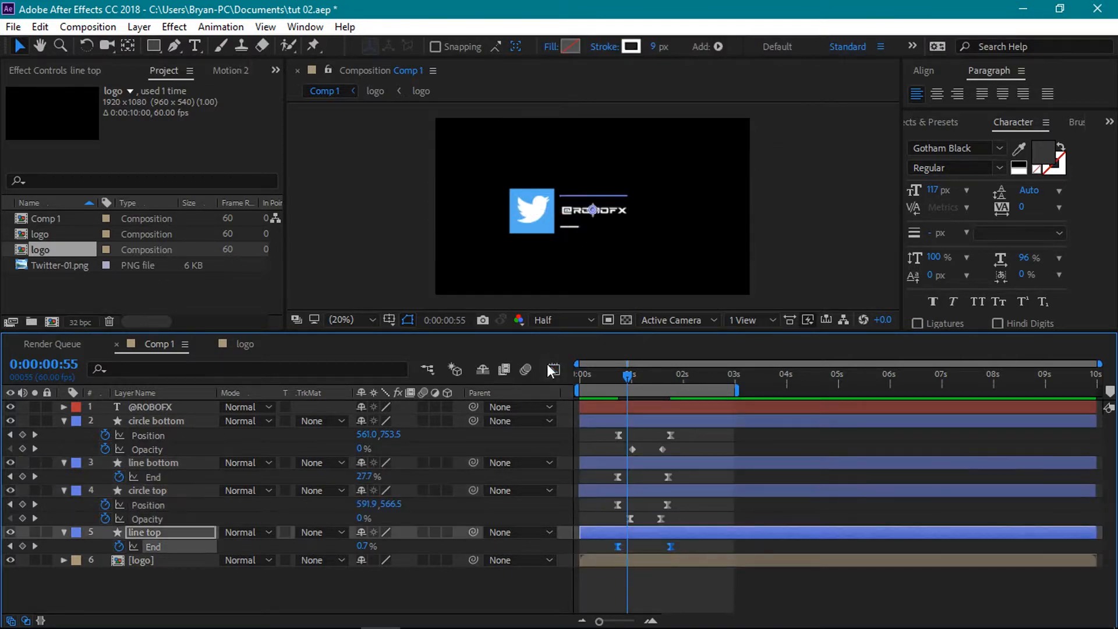
left_click(552, 371)
left_click_drag(692, 553, 605, 582)
left_click(980, 604)
left_click_drag(661, 560, 626, 573)
left_click(553, 370)
Change circle top's Opacity keyframes back to Linear interpolation and preview the animation from the start.
right_click(631, 519)
mouse_move(699, 508)
left_click(727, 455)
left_click(645, 195)
left_click(594, 238)
left_click(562, 359)
key("space")
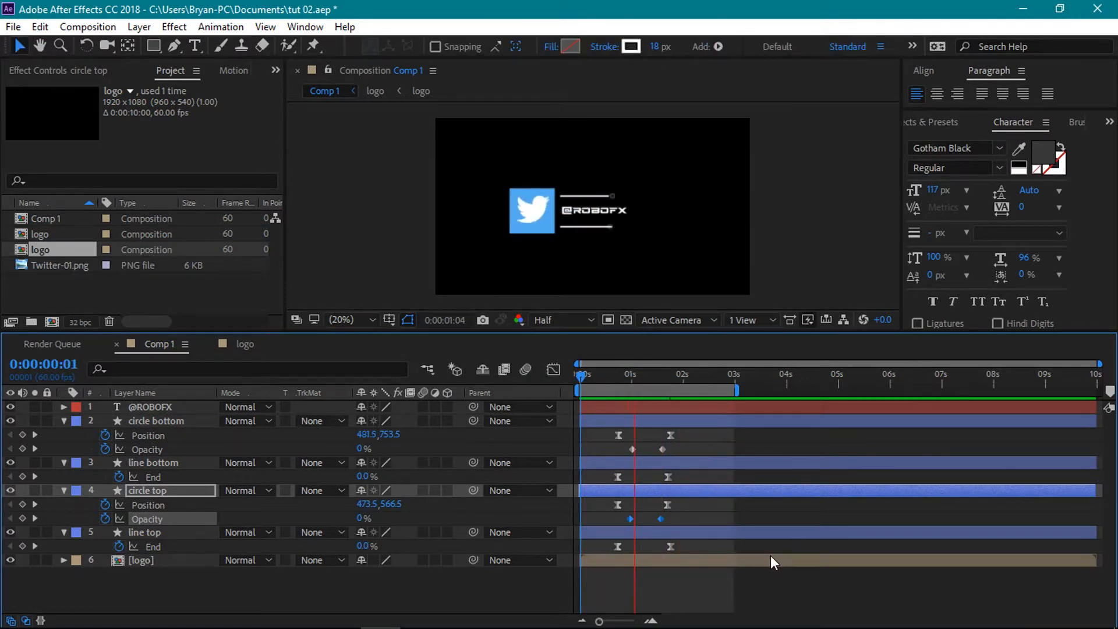
Select circle top's Position and line top's End keyframes and readjust their speed curves for a slower start.
left_click_drag(602, 381, 628, 405)
left_click(194, 420)
key("u")
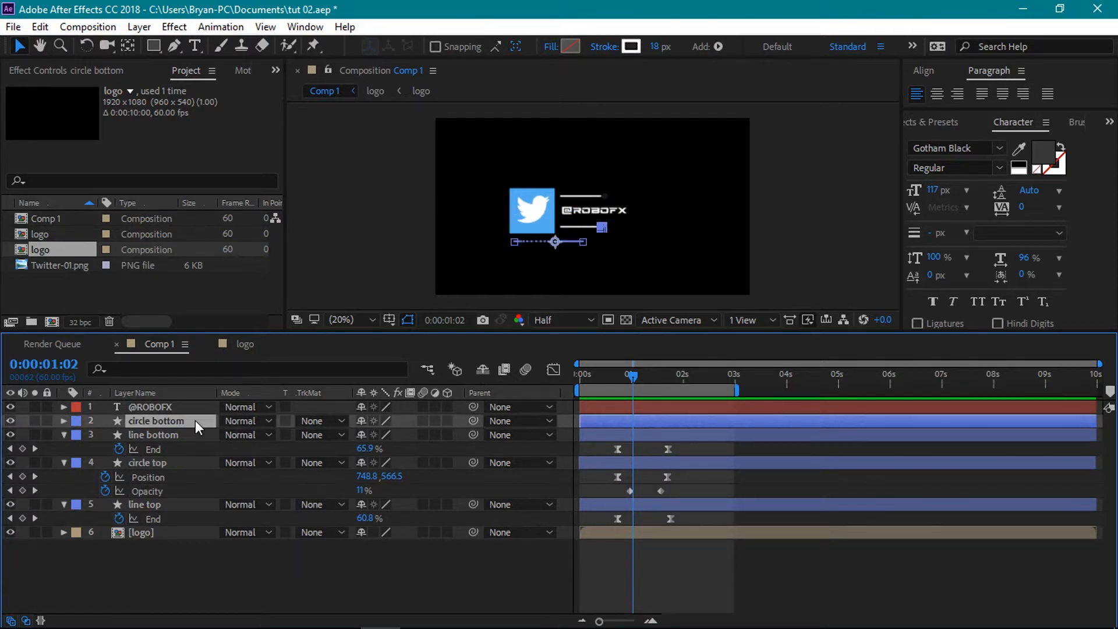
left_click(182, 461)
key("u")
key("u")
left_click_drag(697, 469, 640, 573)
left_click(553, 369)
left_click_drag(633, 389, 610, 383)
left_click(553, 370)
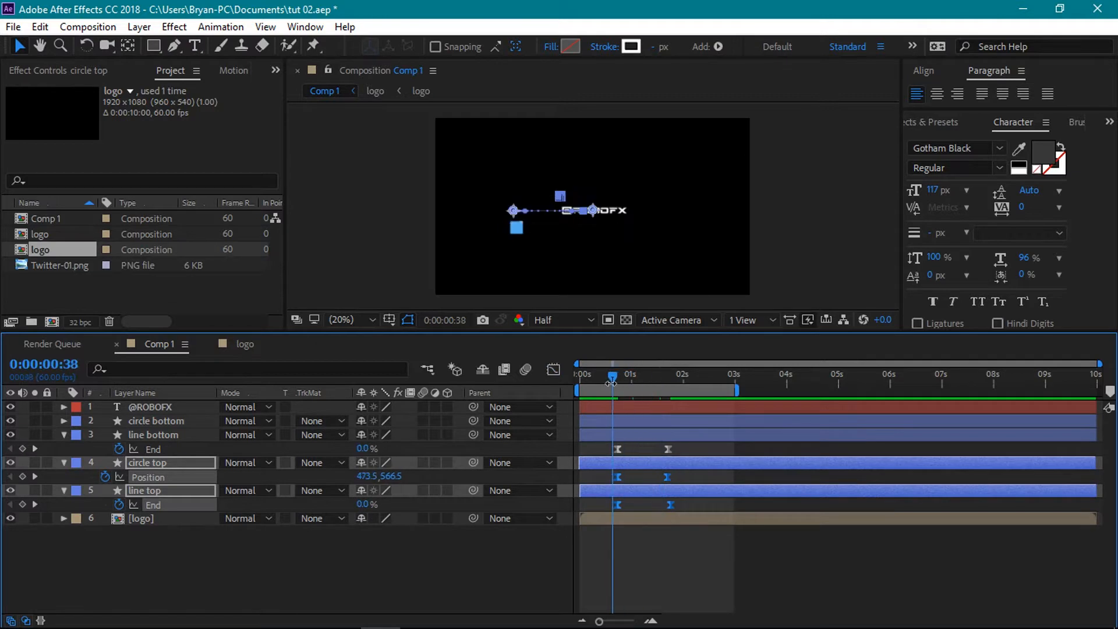
Preview the line and circle animation and collapse the properties of line bottom, circle top and line top.
left_click(464, 582)
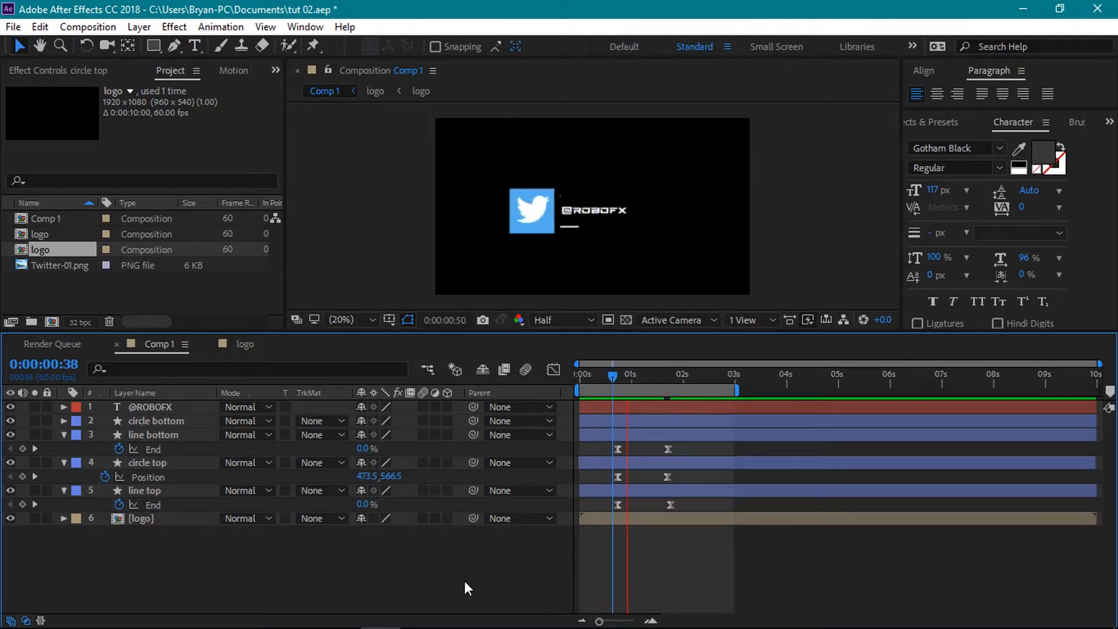
key("space")
left_click_drag(612, 376, 627, 405)
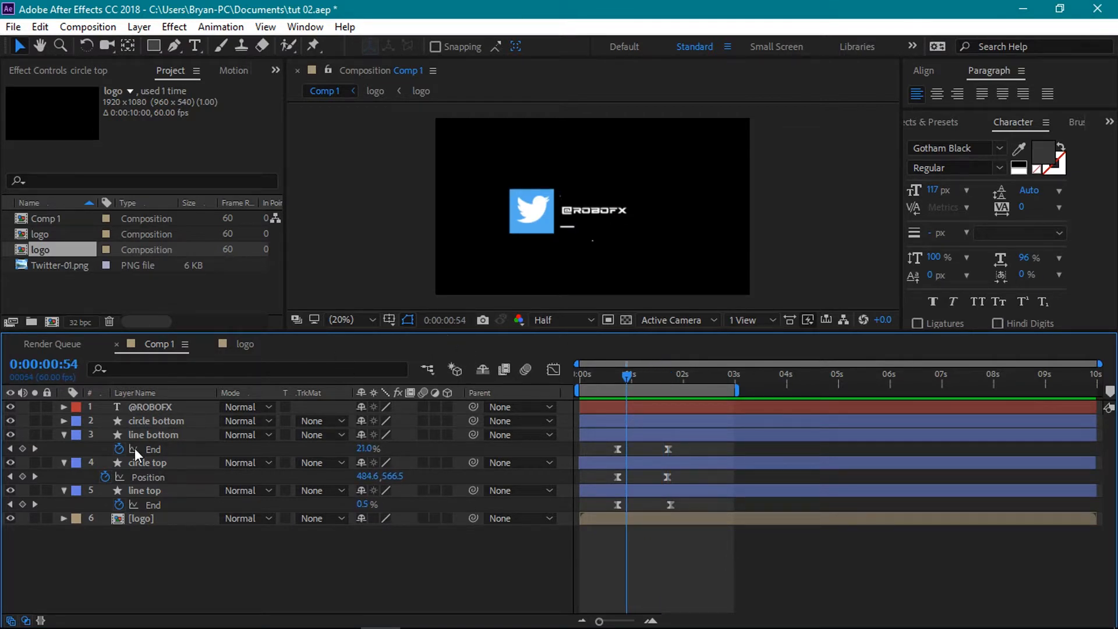
left_click(64, 435)
left_click(64, 449)
left_click(63, 463)
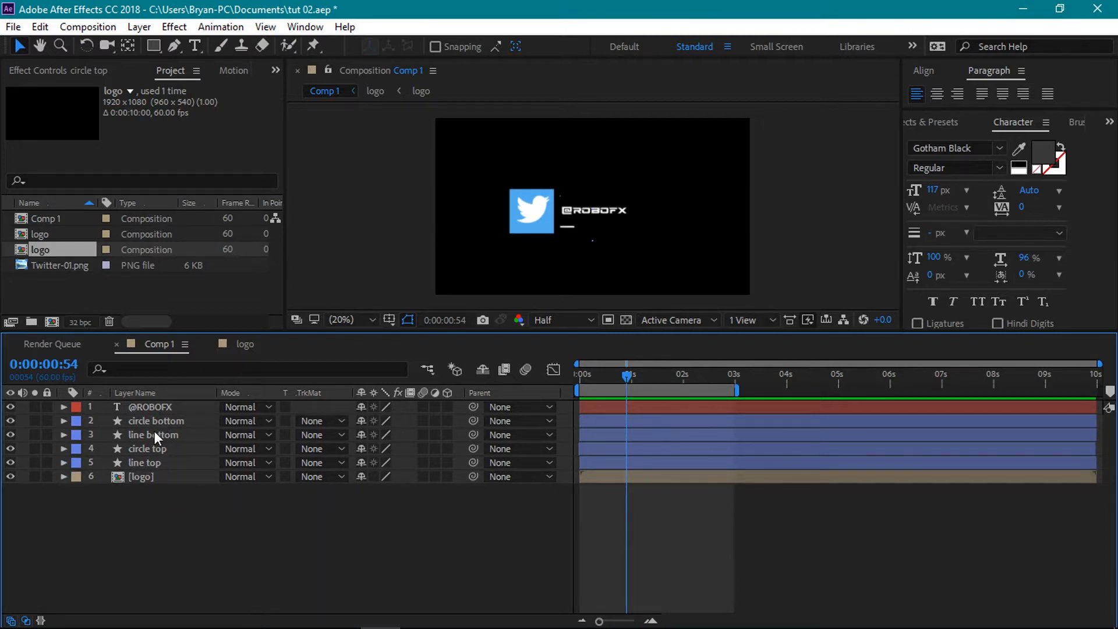
left_click(155, 407)
left_click_drag(625, 376, 657, 383)
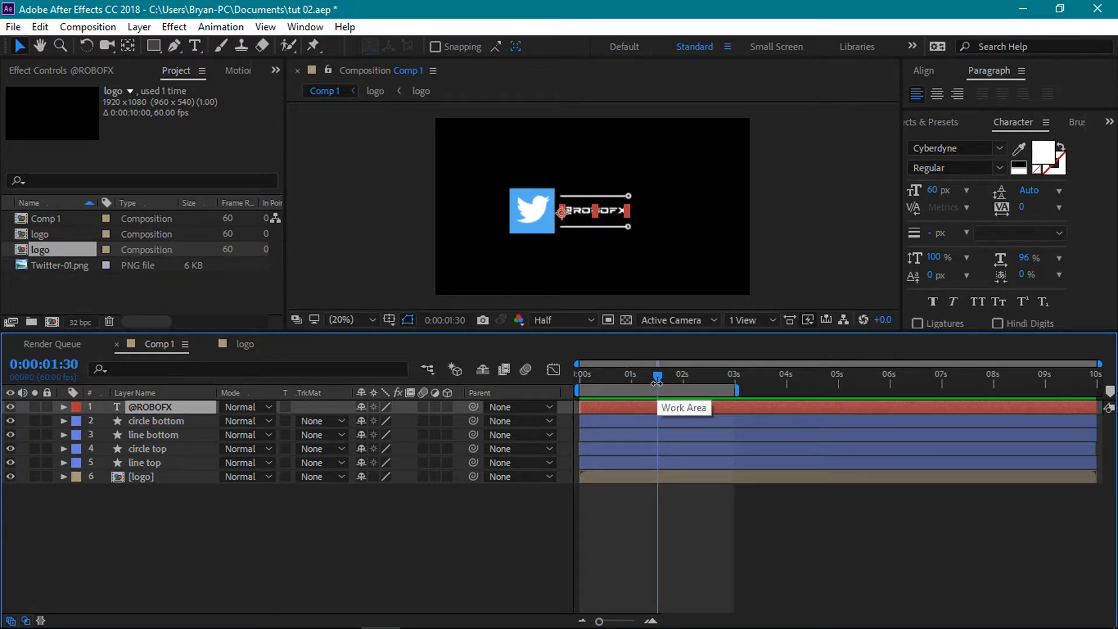
left_click(932, 124)
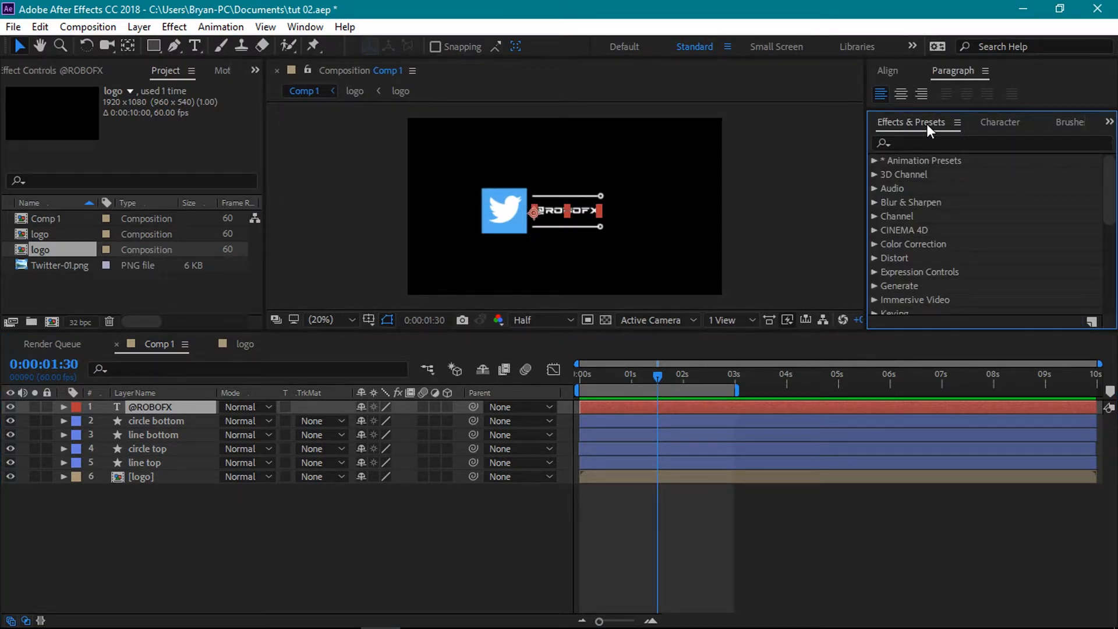
left_click(875, 161)
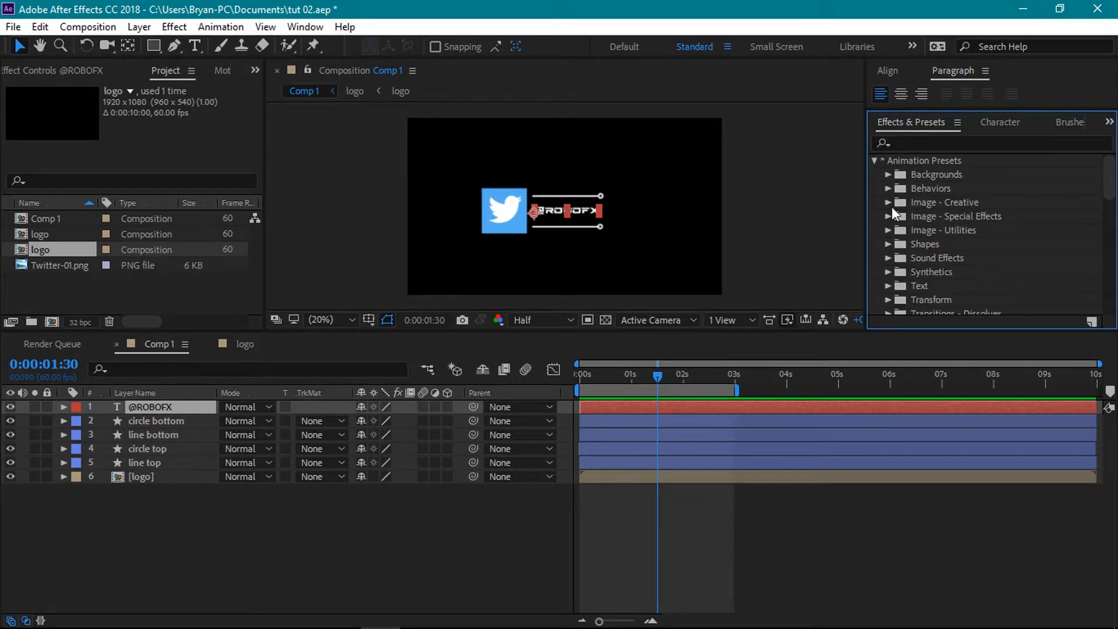
left_click(888, 284)
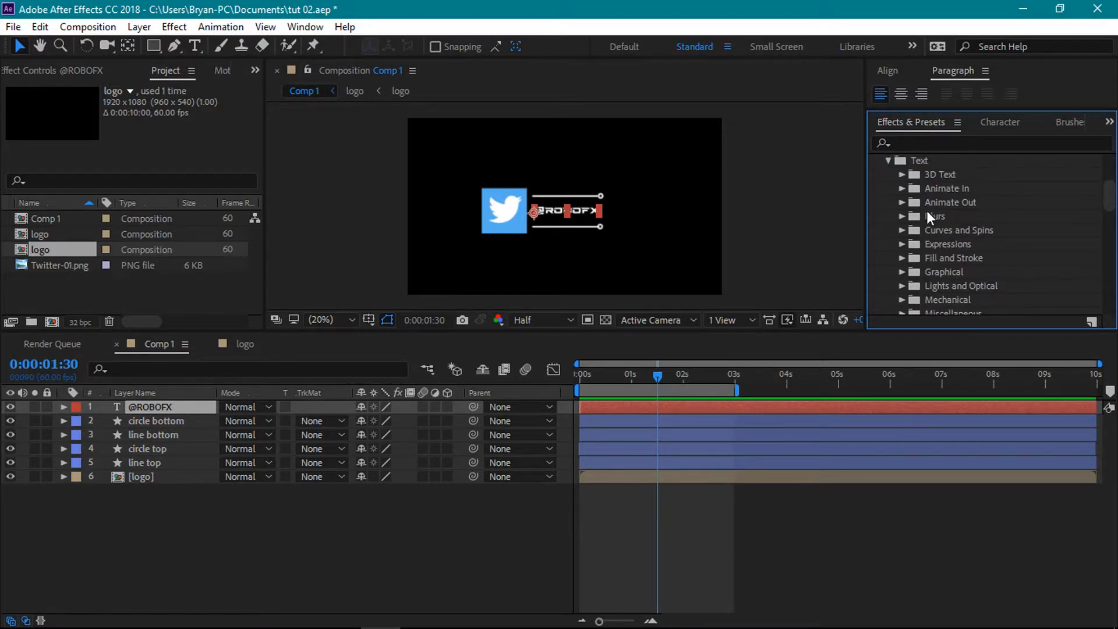
left_click(901, 175)
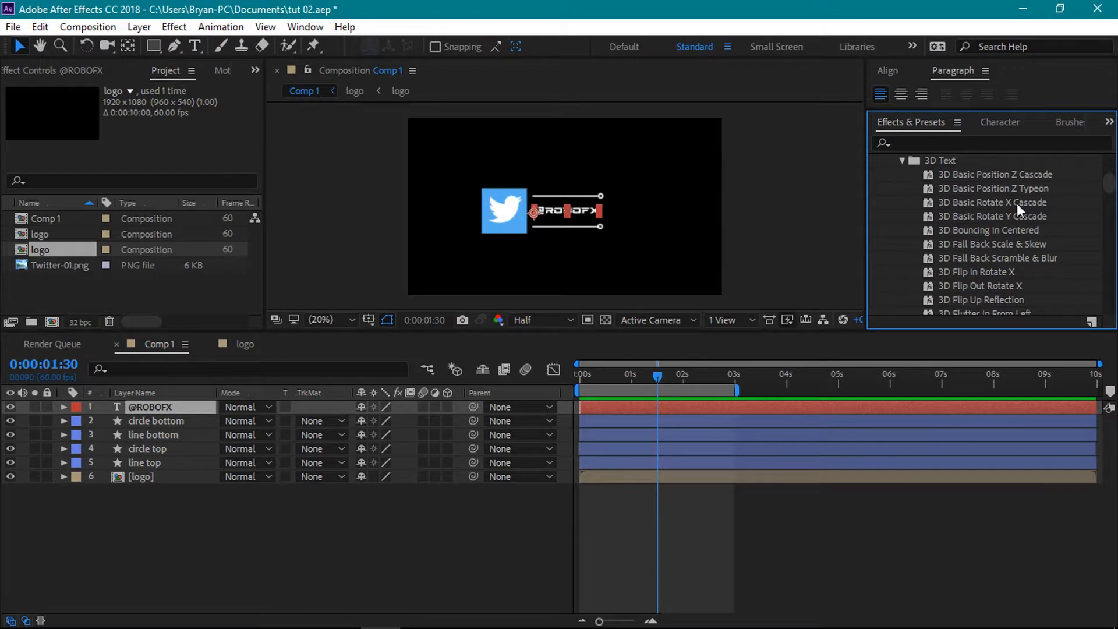
left_click_drag(1108, 182, 1109, 180)
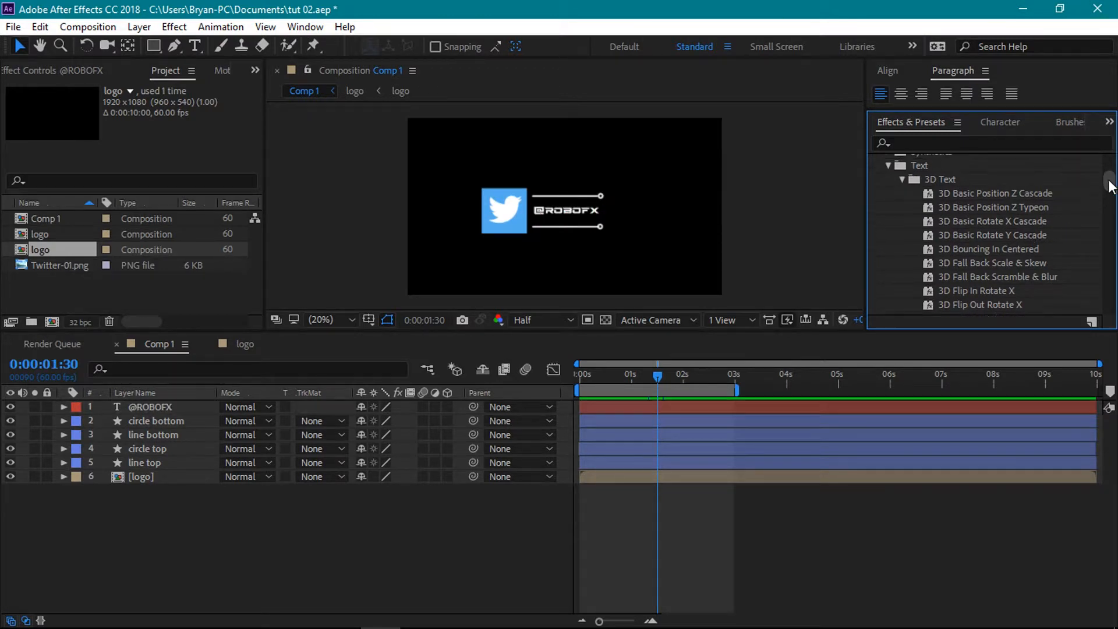
left_click(963, 236)
left_click_drag(974, 230, 155, 412)
Extend the work area's end to 4 seconds and preview the text animation.
left_click(655, 376)
left_click_drag(664, 377, 692, 391)
key("space")
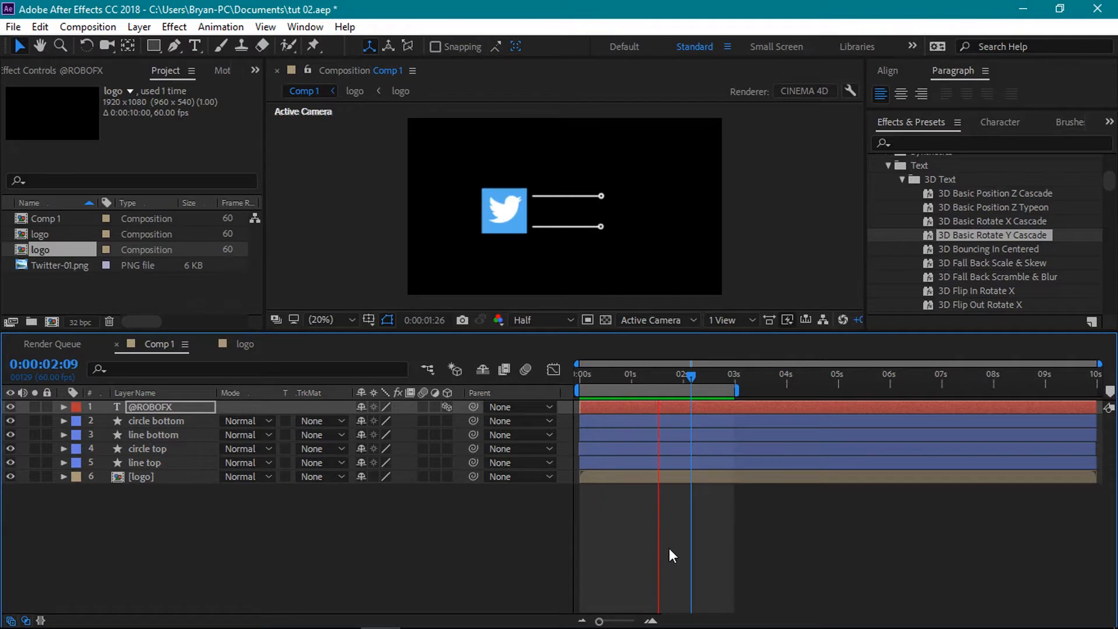
left_click_drag(737, 391, 786, 391)
left_click_drag(694, 375, 717, 379)
key("space")
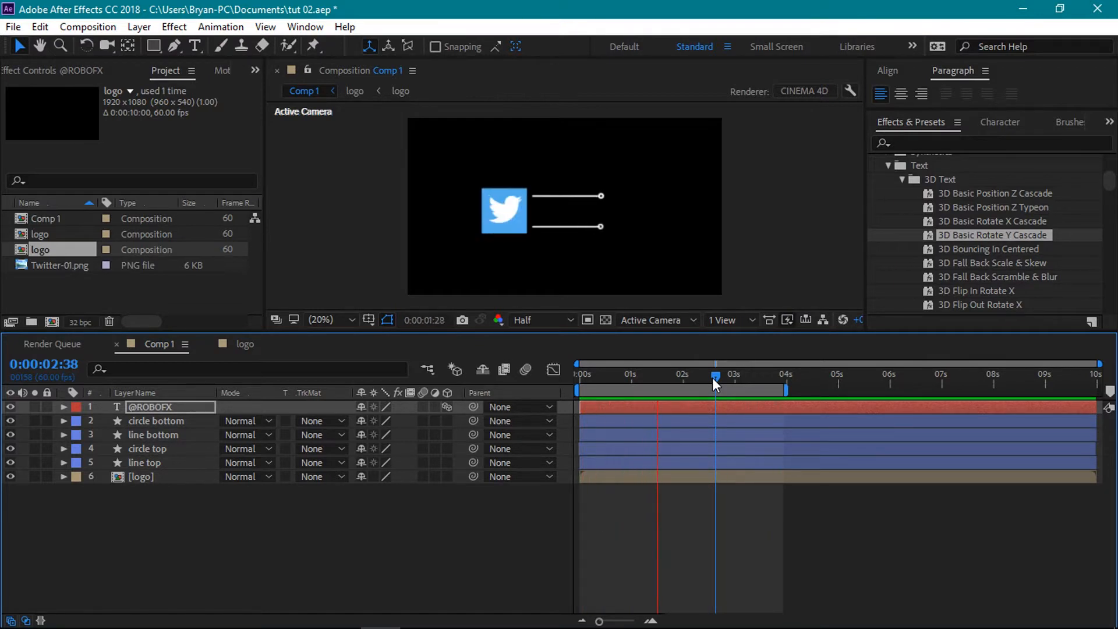
key("space")
left_click_drag(714, 378, 736, 375)
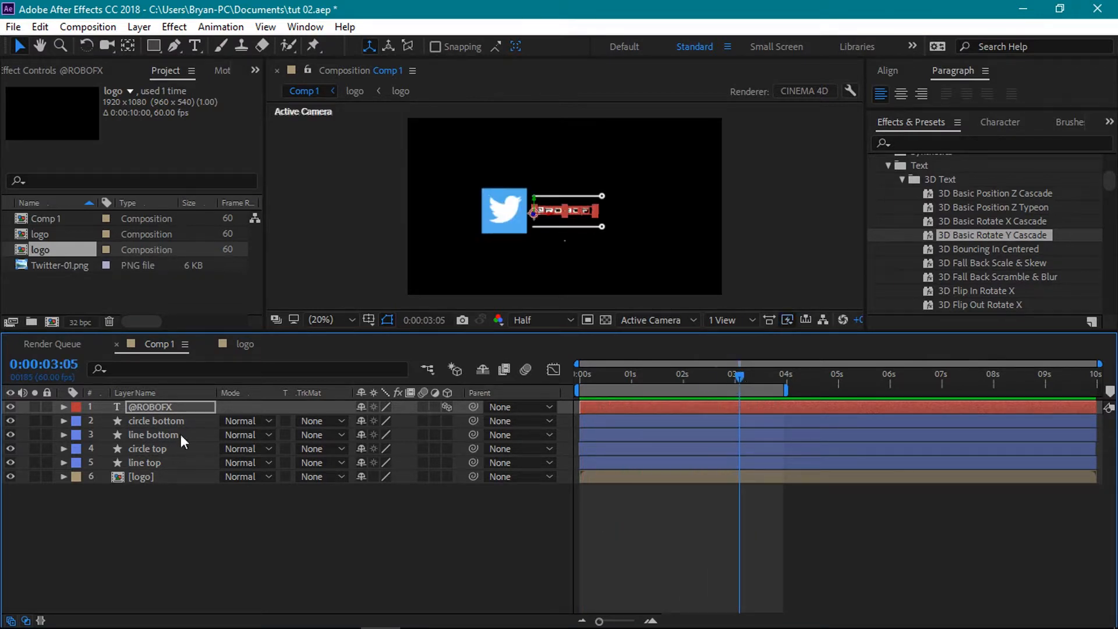
key("u")
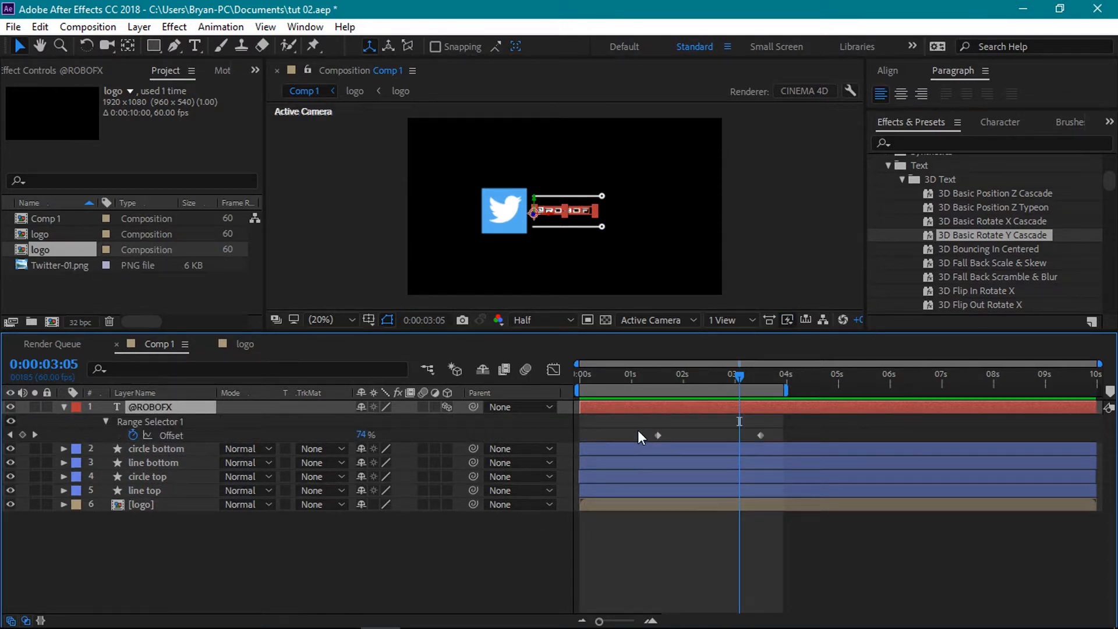
left_click_drag(657, 436, 715, 445)
left_click_drag(736, 376, 769, 369)
left_click_drag(761, 435, 767, 437)
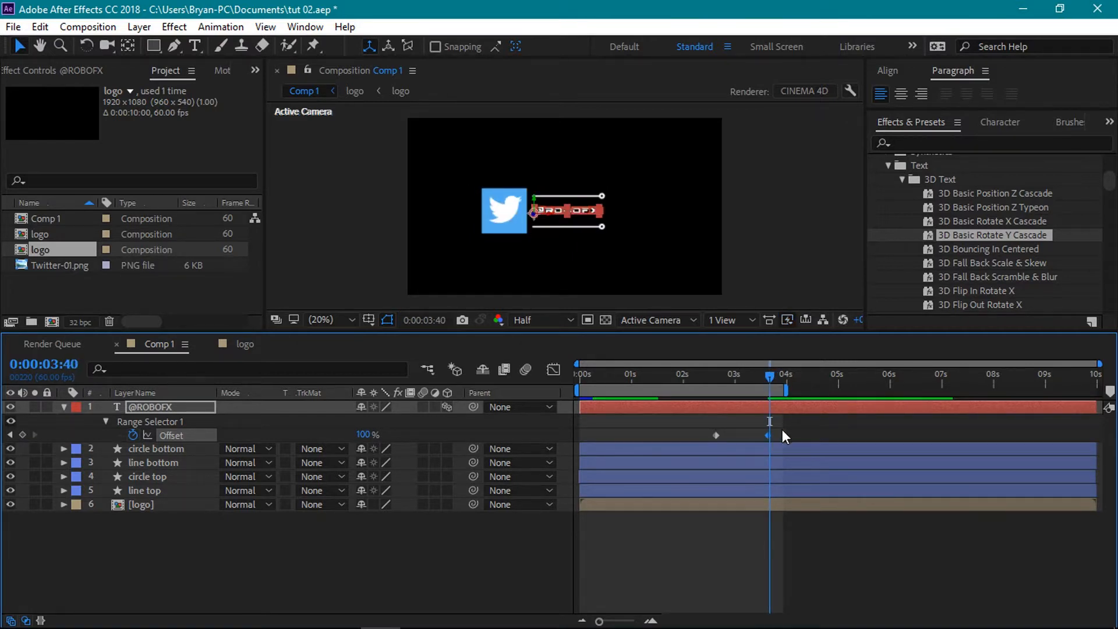
right_click(767, 435)
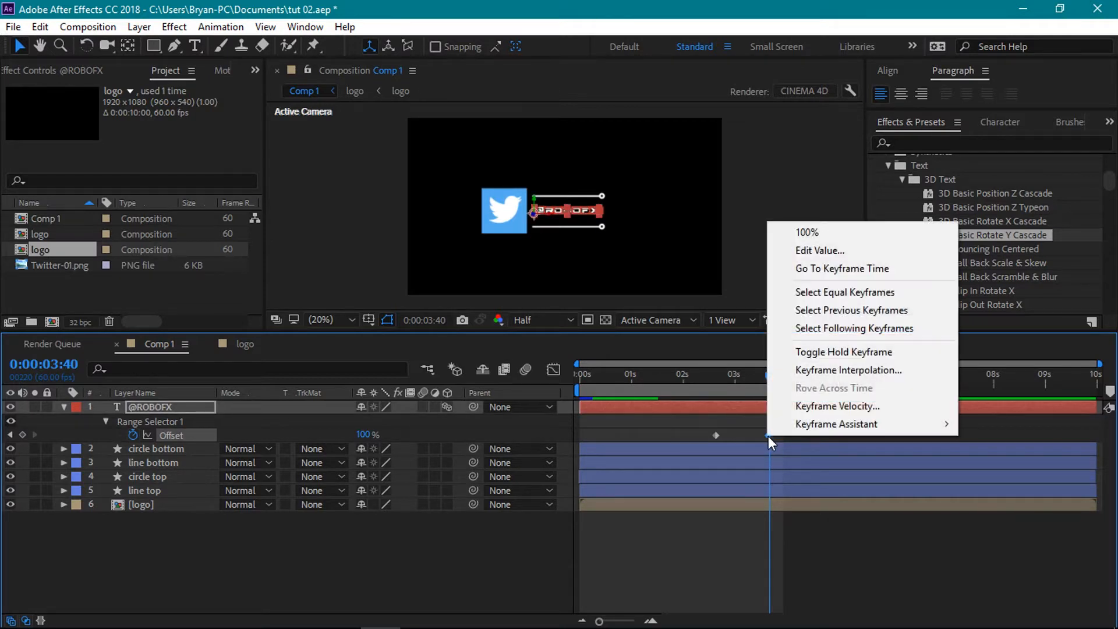
mouse_move(797, 428)
left_click(651, 474)
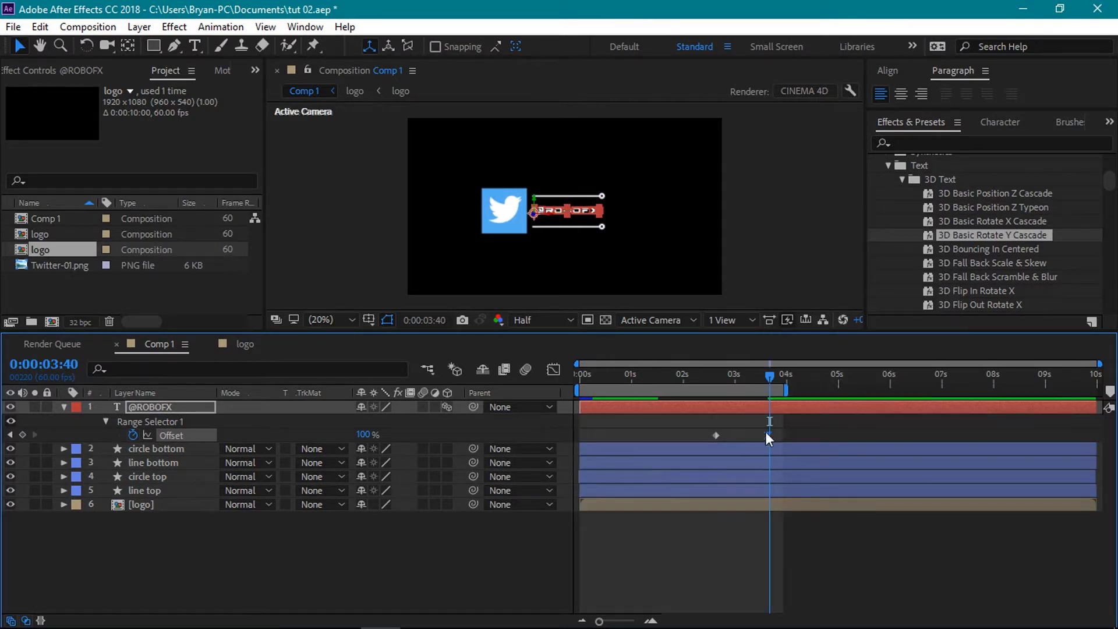
left_click_drag(770, 377, 647, 377)
left_click(442, 567)
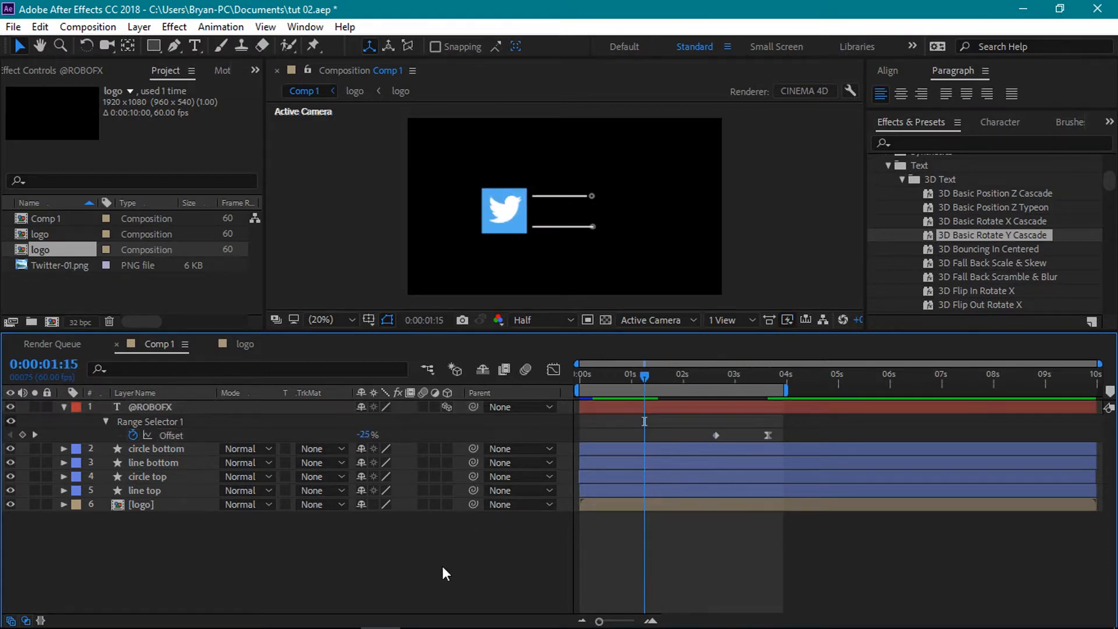
left_click_drag(645, 376, 603, 412)
key("space")
left_click_drag(498, 330, 499, 366)
left_click_drag(692, 412, 653, 436)
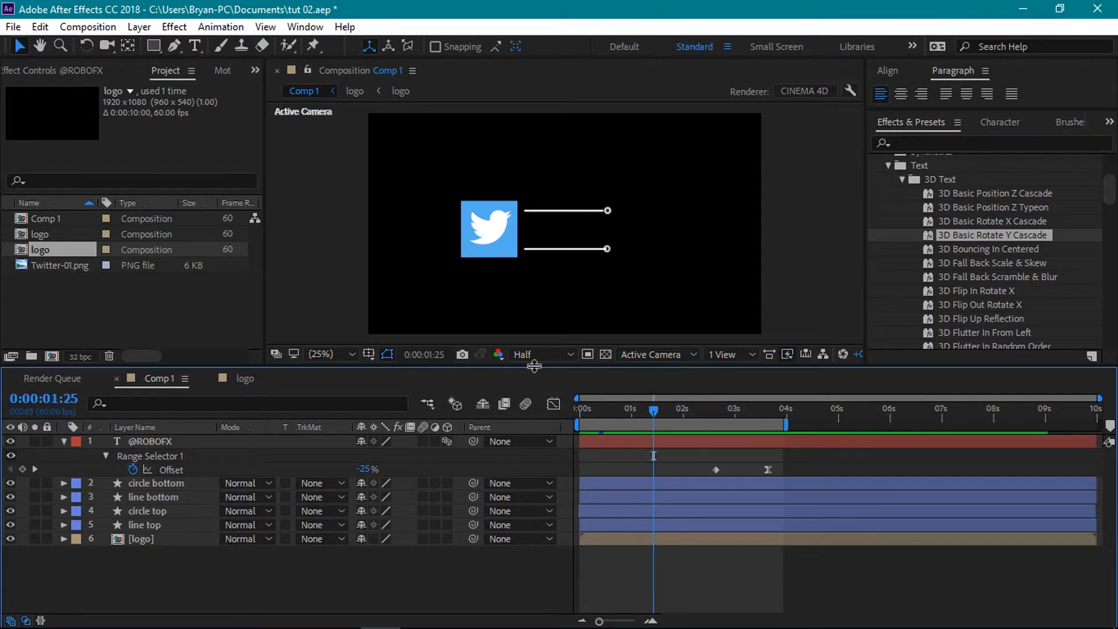
left_click_drag(534, 366, 538, 404)
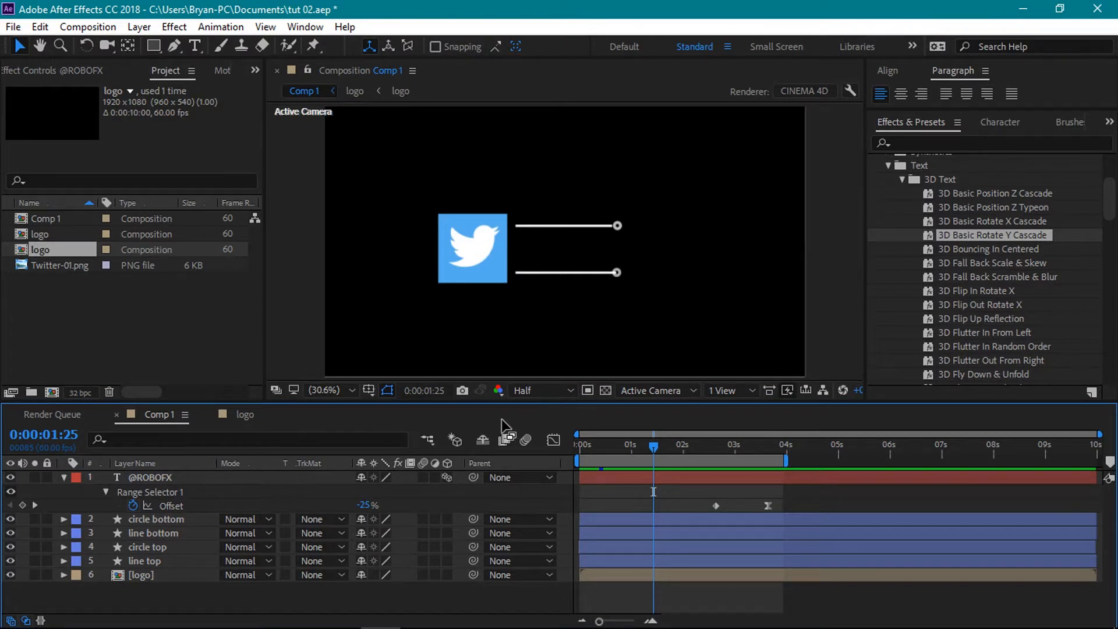
left_click(63, 477)
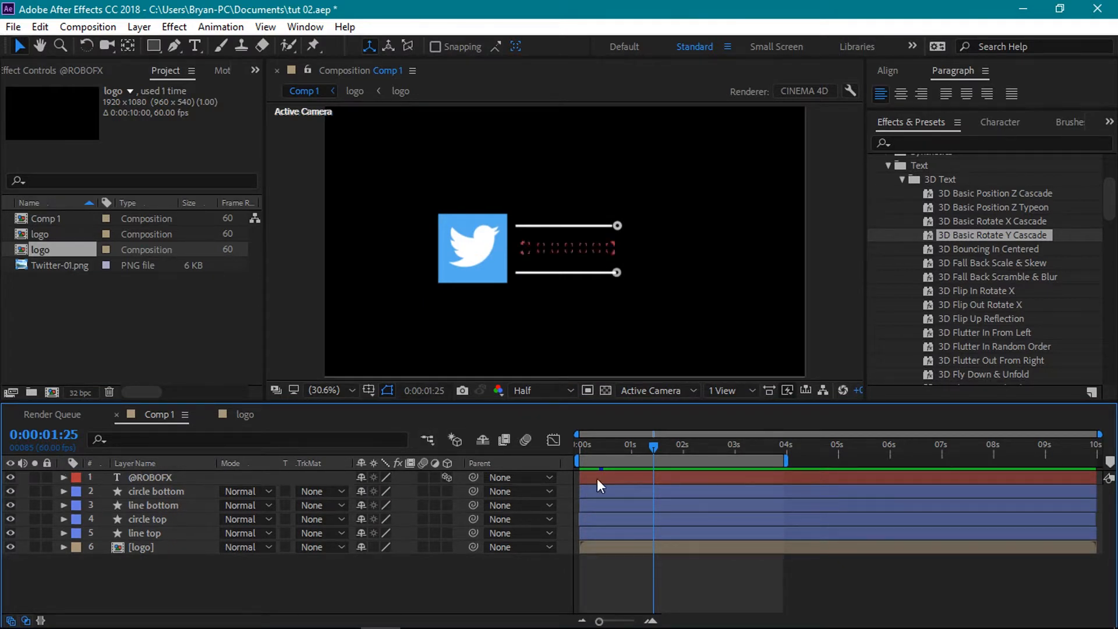
Keyframe the Start of line top and line bottom from 0:00:06:01, reaching 100% at about 0:00:07:00.
left_click_drag(655, 446, 887, 466)
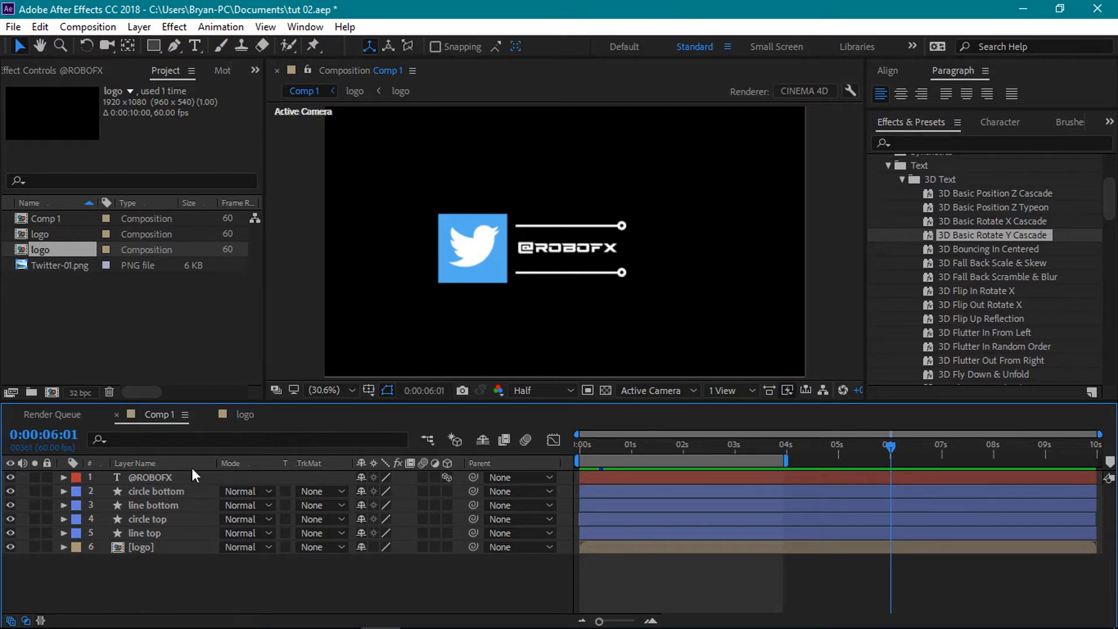
left_click(152, 528)
left_click(161, 506, "ctrl")
key("ctrl+v")
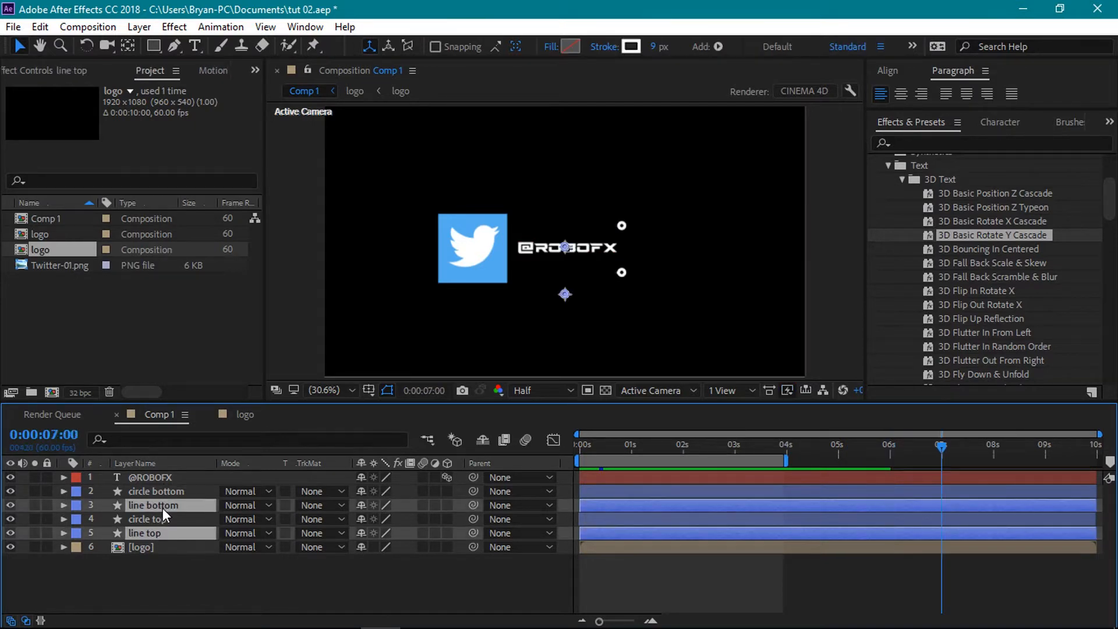
Reveal the keyframes of line top and line bottom and apply Easy Ease to their Start keyframes.
key("u")
left_click_drag(989, 513, 883, 568)
right_click(889, 577)
mouse_move(905, 565)
left_click(791, 465)
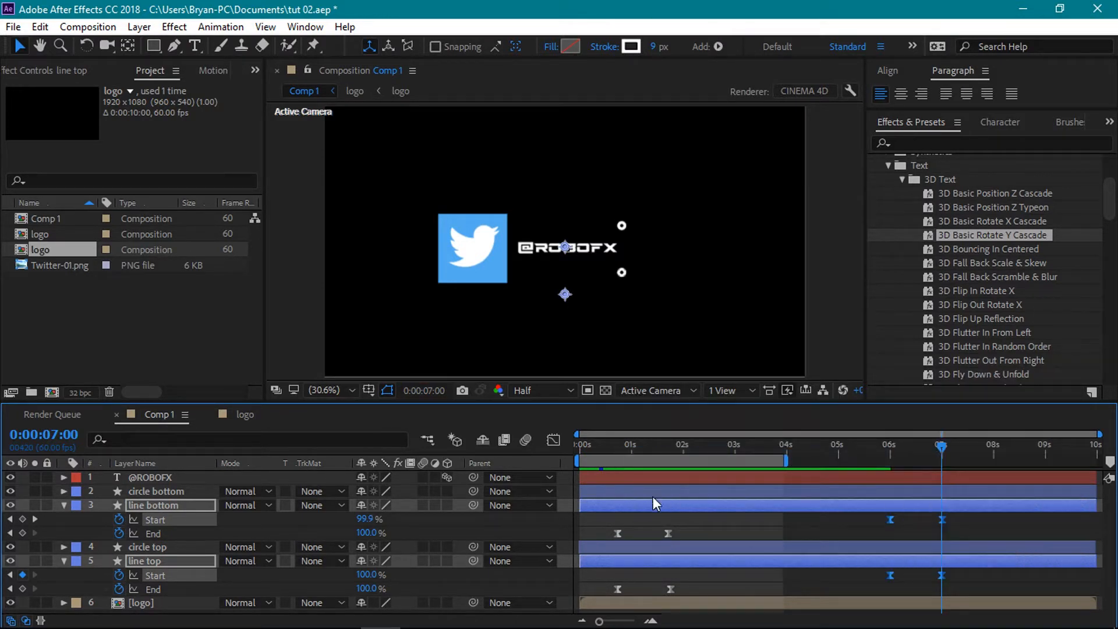
Reshape both lines' Start speed curves for a slow beginning and a late speed peak, and preview the retraction.
left_click(553, 439)
left_click_drag(872, 571, 921, 574)
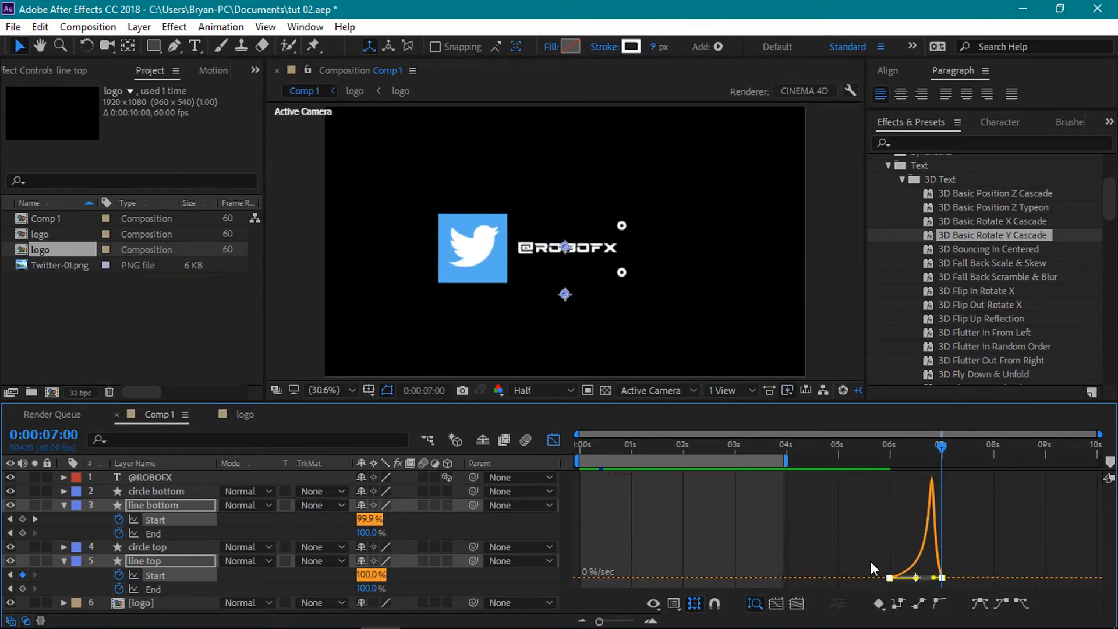
left_click(559, 439)
left_click_drag(941, 446, 874, 446)
key("space")
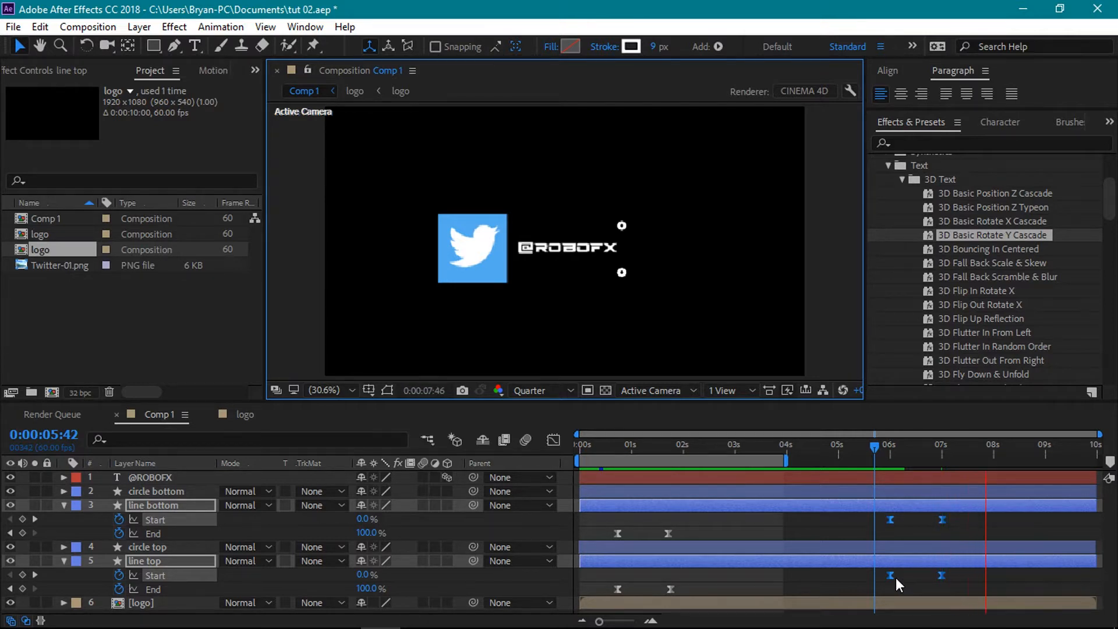
Move line top's last Start keyframe about 0.3 seconds earlier and preview the staggered line retraction.
left_click(941, 576)
left_click_drag(940, 575, 927, 576)
key("space")
left_click_drag(875, 450, 854, 447)
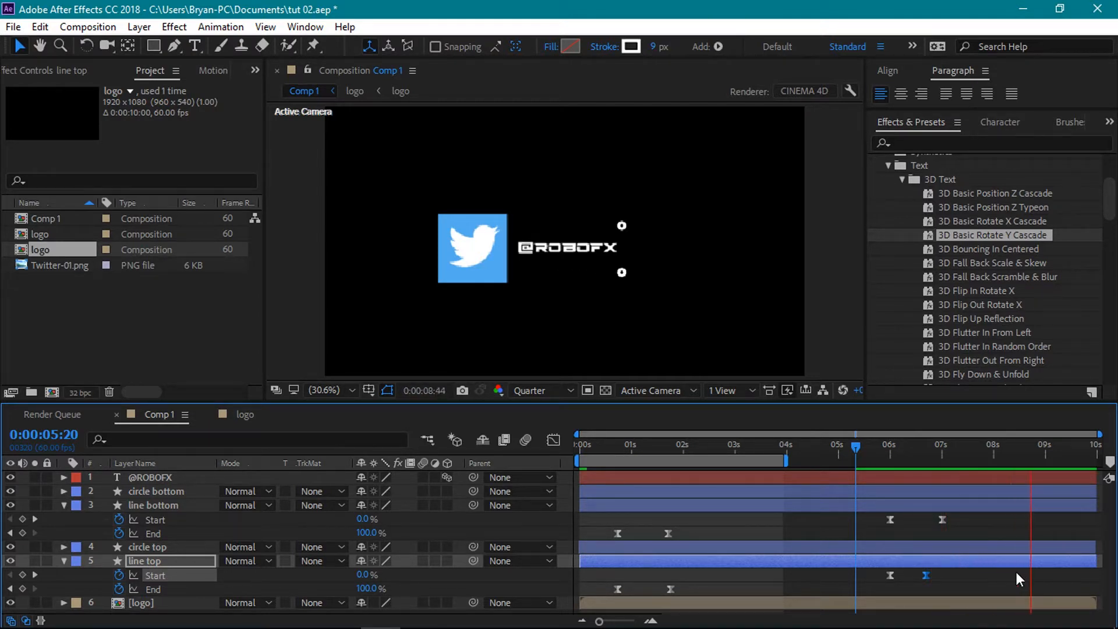
Move the current time to 0:00:07:02 and collapse the properties of line bottom and line top.
left_click_drag(852, 445, 944, 447)
left_click(66, 506)
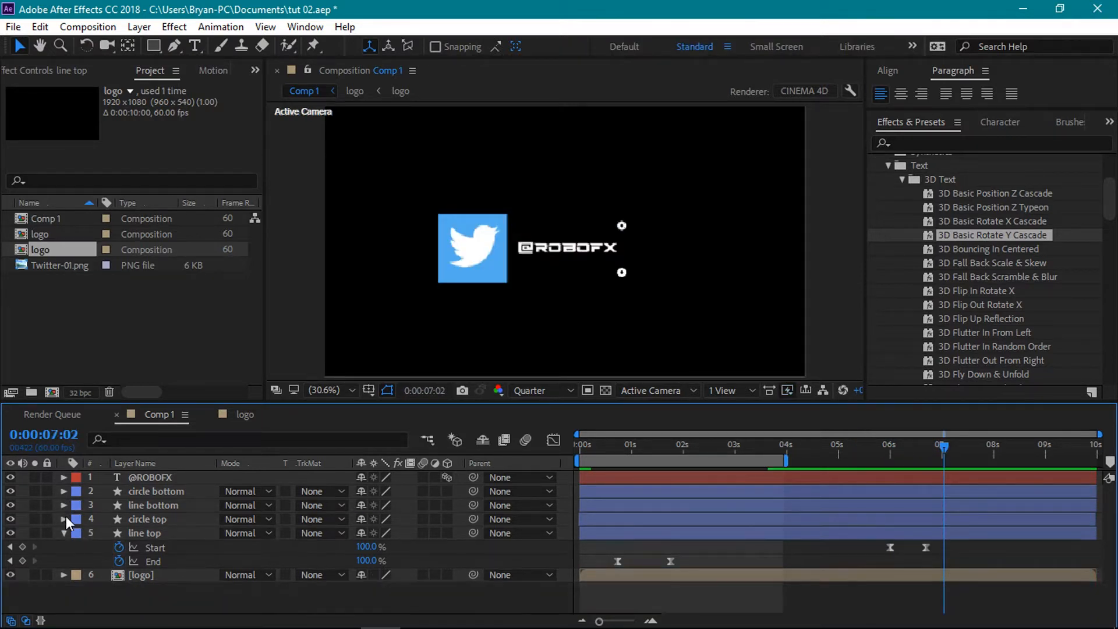
left_click(65, 533)
Reveal the keyframes of circle top and circle bottom and add a Position keyframe to both at 0:00:07:01.
left_click(170, 504)
left_click(168, 520)
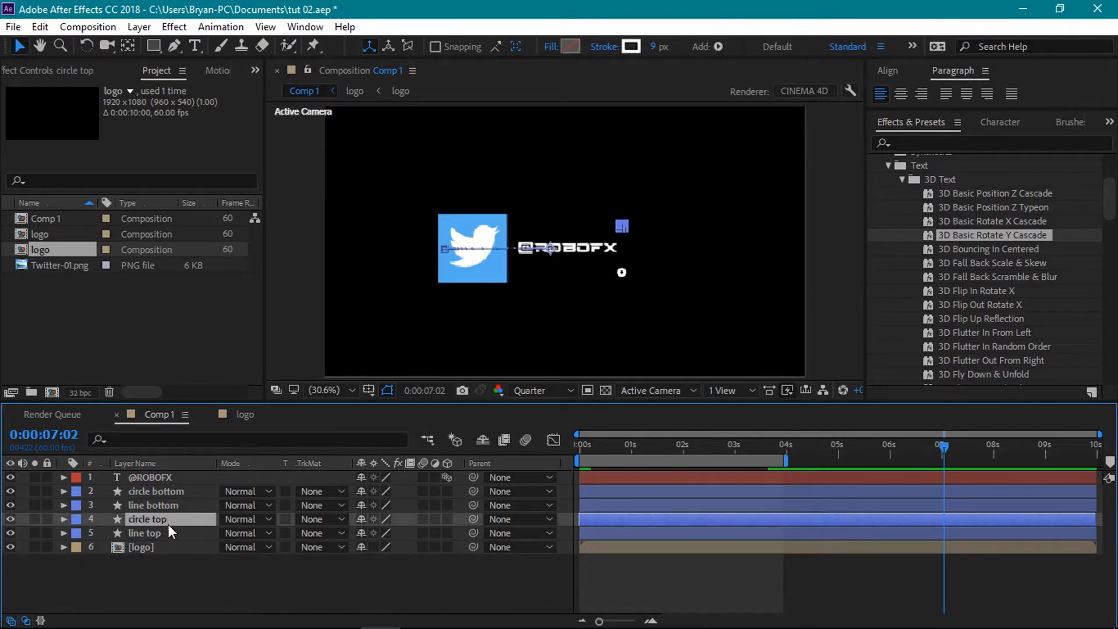
left_click(170, 489, "ctrl")
key("u")
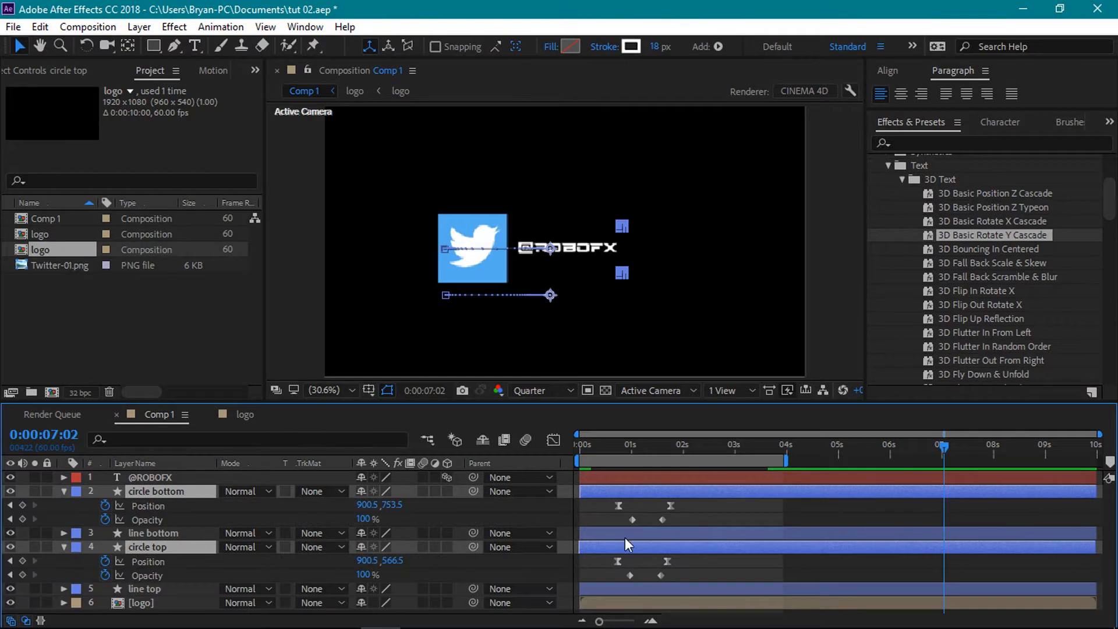
left_click_drag(945, 445, 945, 446)
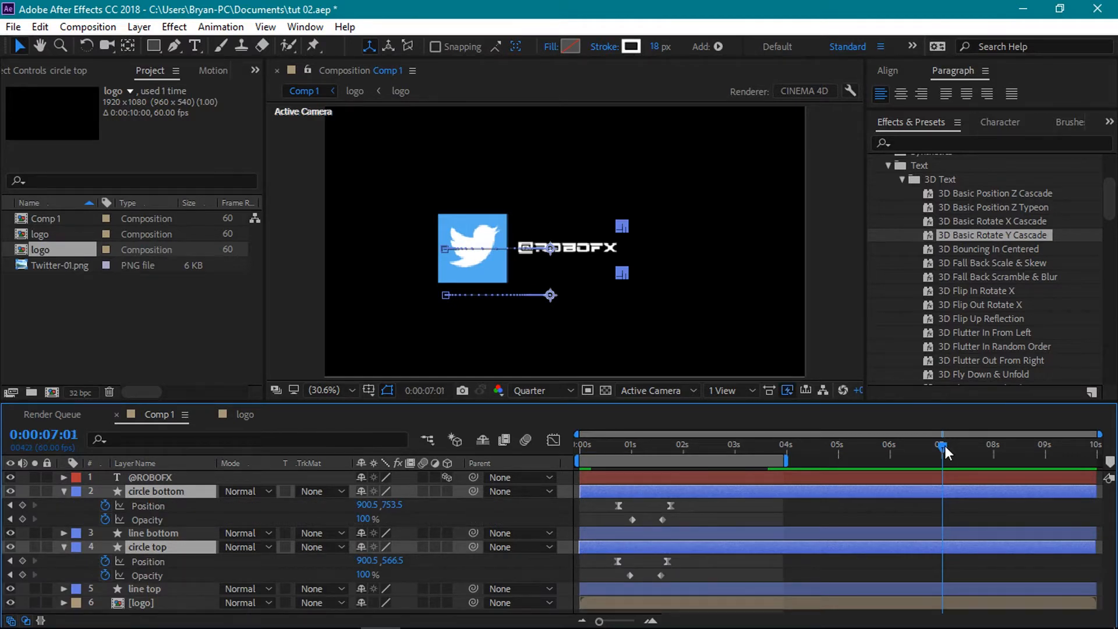
left_click(23, 508)
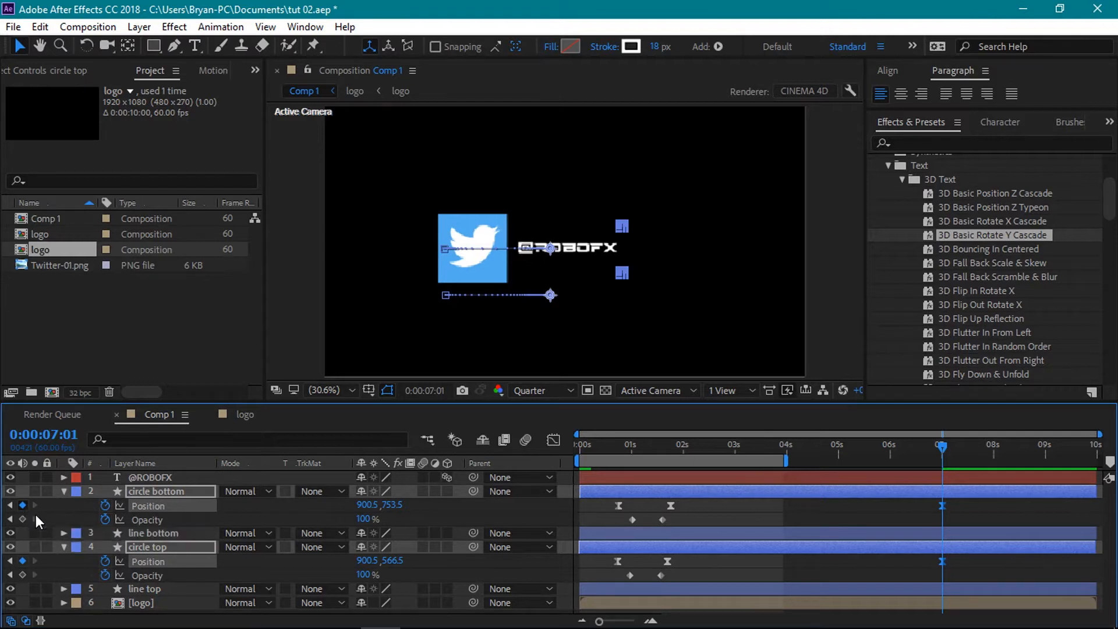
Set the composition view's magnification to 50% and its preview resolution to Full.
left_click_drag(941, 451, 974, 448)
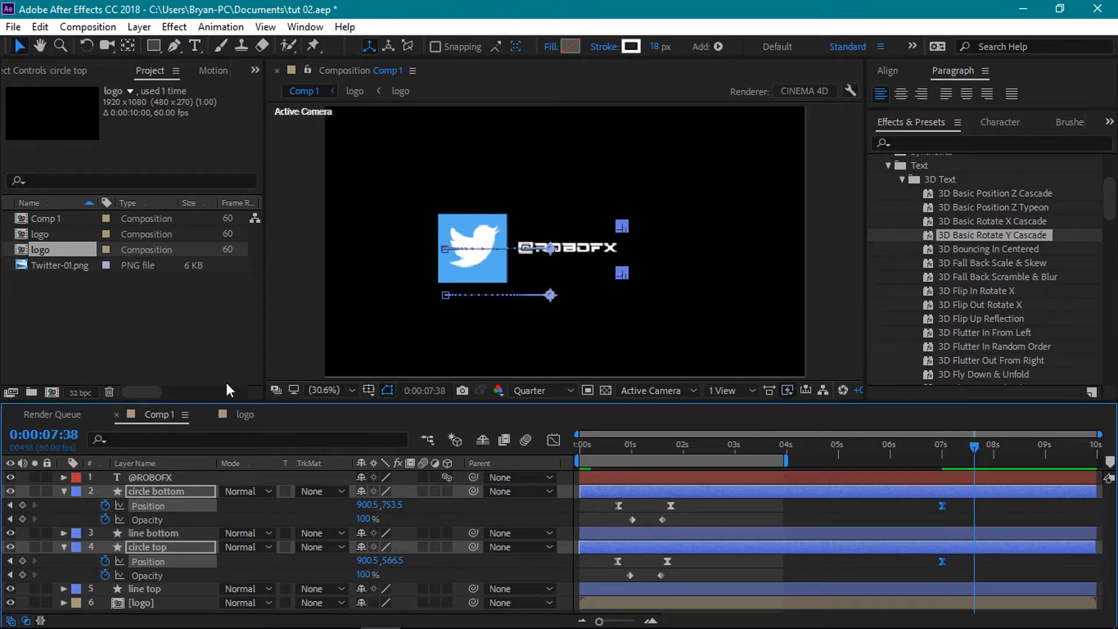
left_click(329, 389)
left_click(366, 244)
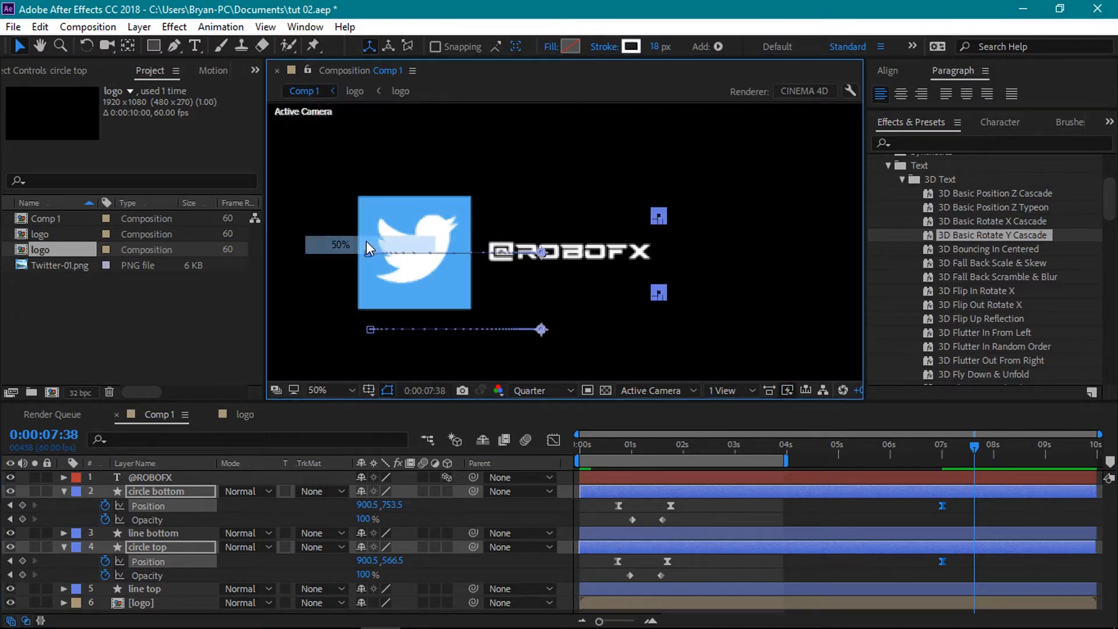
left_click(608, 367)
left_click(541, 390)
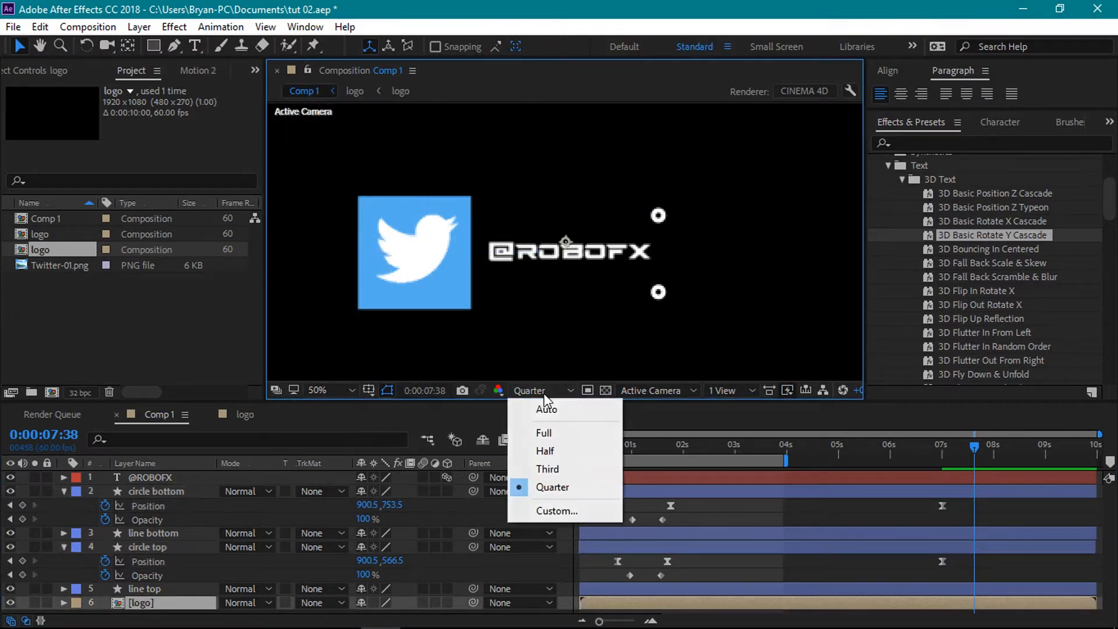
left_click(557, 438)
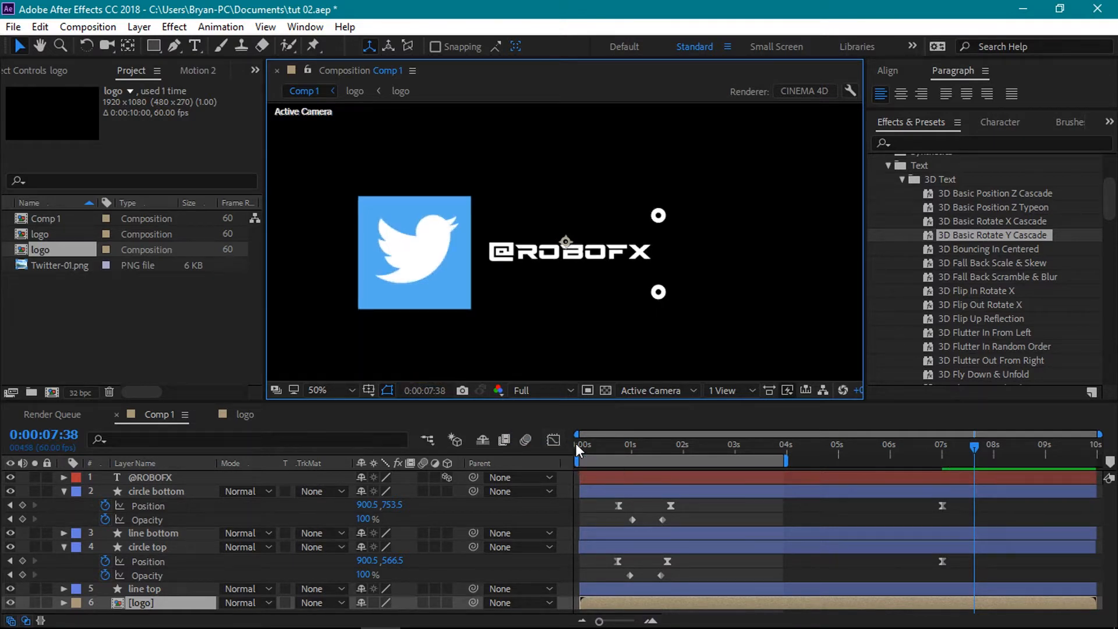
Set the X position of circle bottom and circle top to 933.5 at 0:00:07:30.
left_click_drag(978, 457, 968, 453)
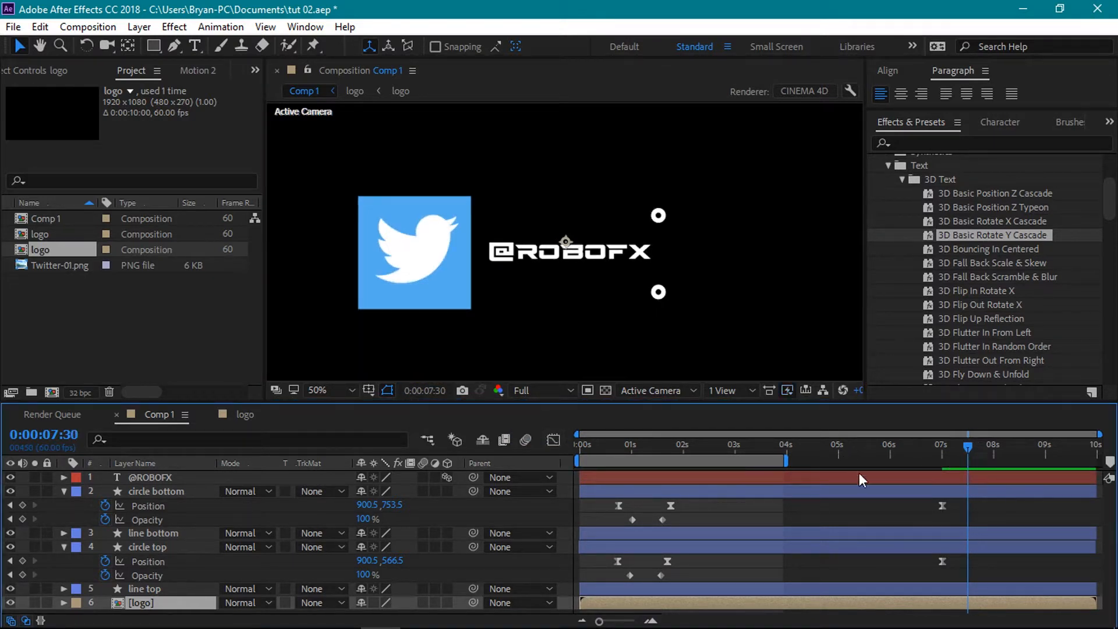
left_click_drag(361, 505, 390, 510)
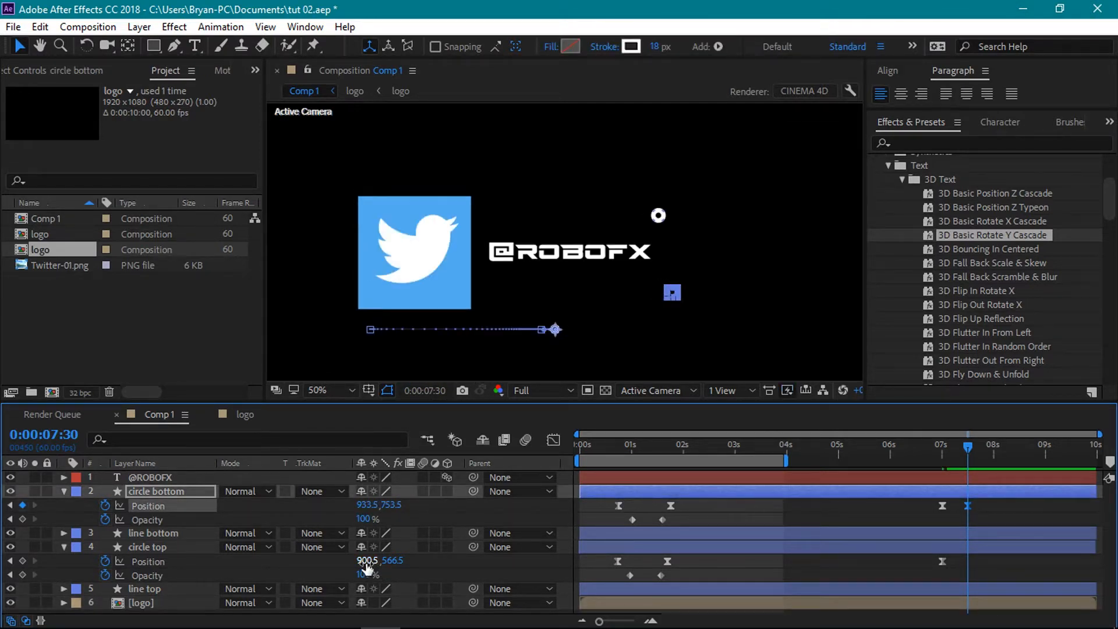
left_click_drag(367, 561, 386, 560)
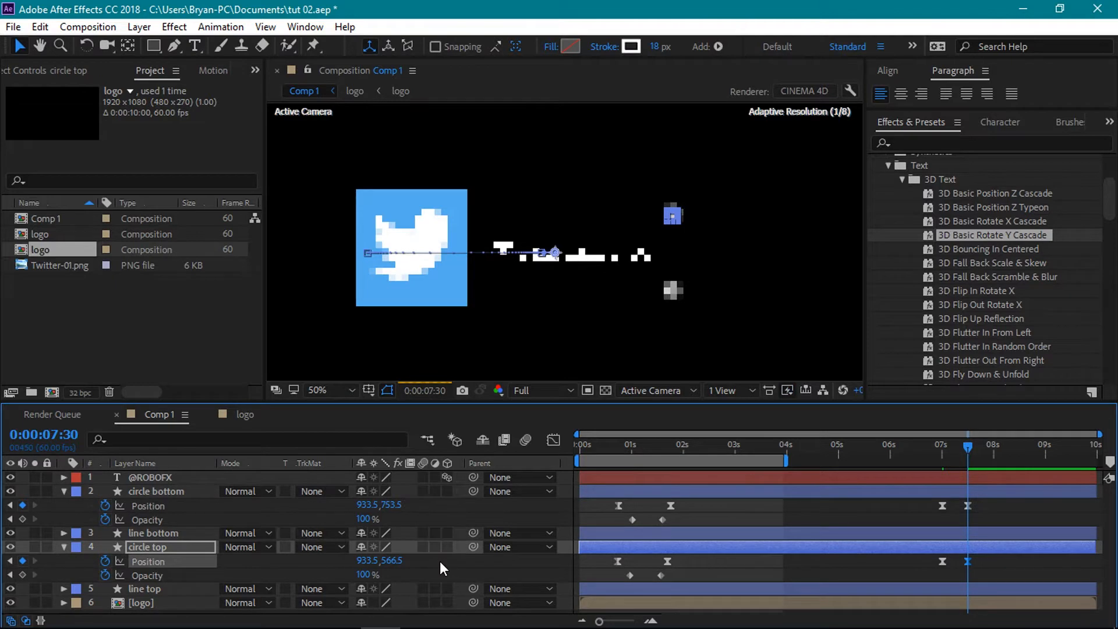
Move the current time to 0:00:07:21 and set the composition view's preview resolution to Third.
left_click(439, 560)
mouse_move(972, 448)
left_mouse_down()
mouse_move(939, 448)
mouse_move(960, 445)
left_mouse_up()
left_click(530, 396)
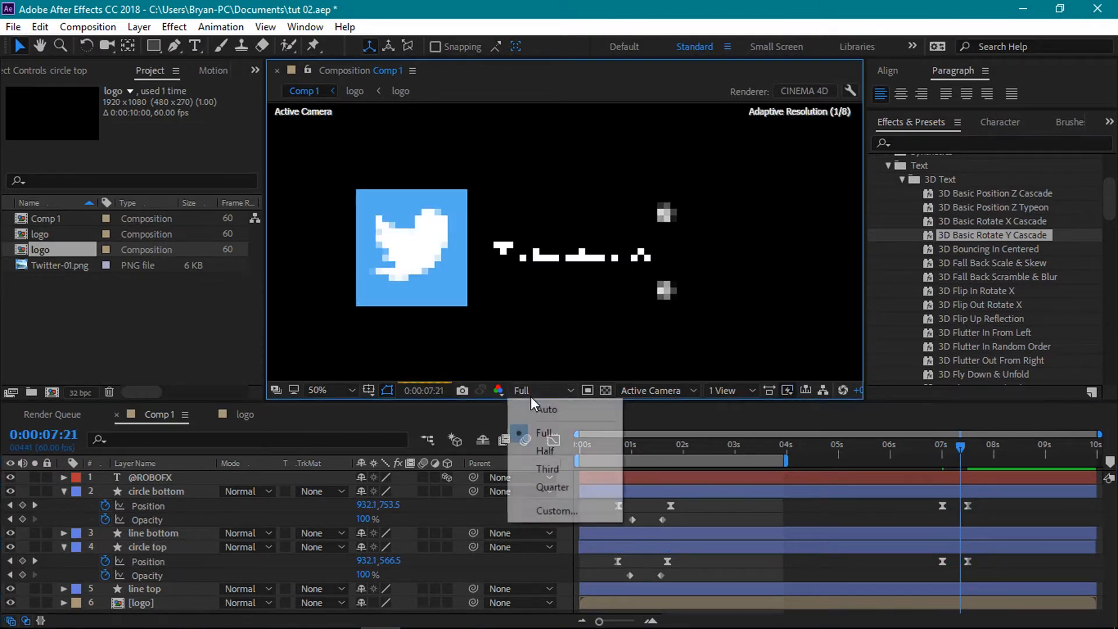
left_click(533, 468)
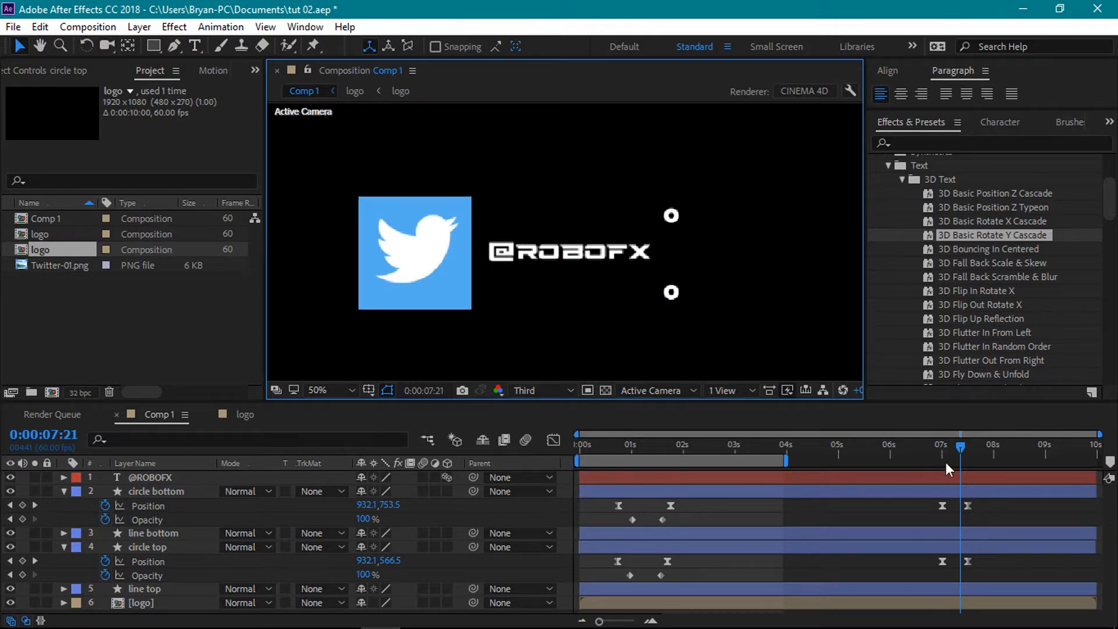
At 0:00:07:59, add Position keyframes to circle bottom and circle top, setting their Y positions to 658.5 and 657.5.
left_click_drag(956, 445, 997, 453)
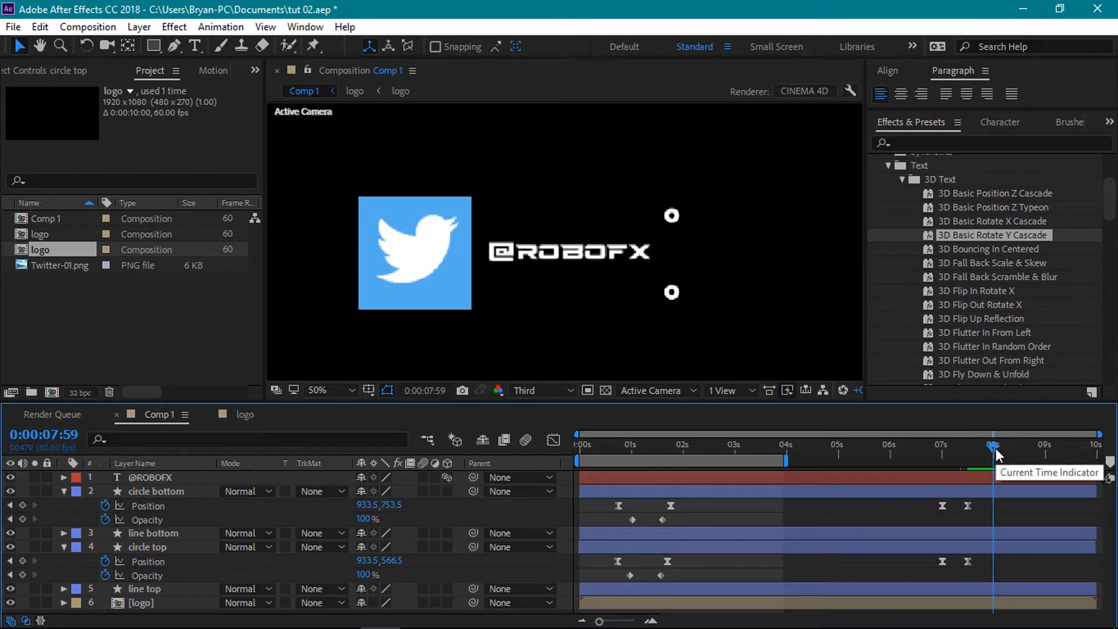
left_click(22, 504)
left_click(23, 561)
left_click_drag(390, 504, 319, 511)
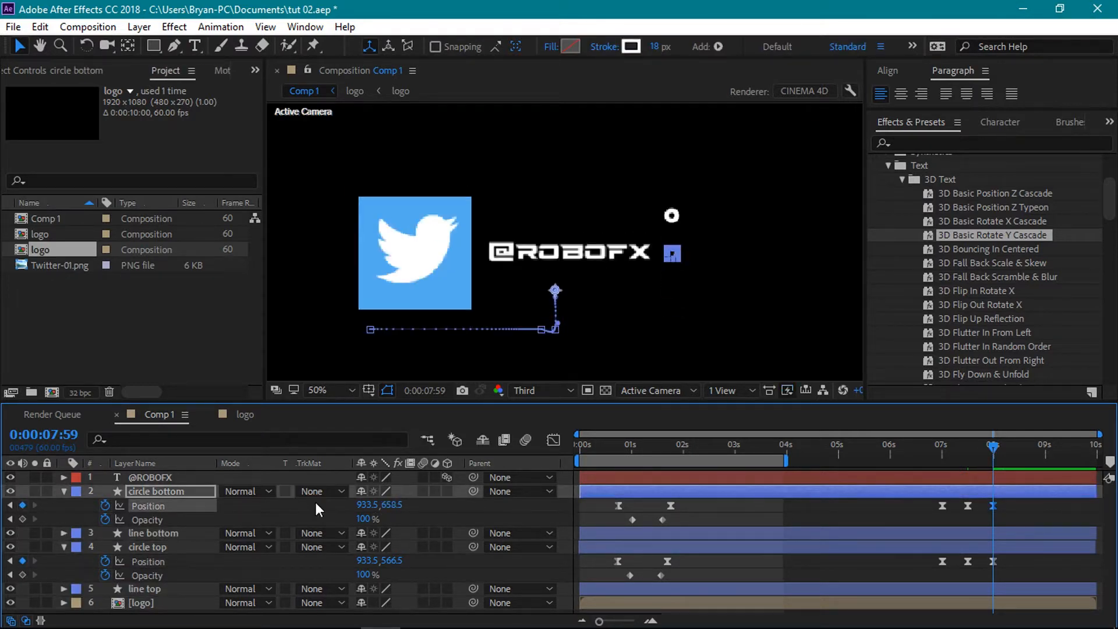
mouse_move(386, 562)
left_mouse_down()
mouse_move(449, 562)
mouse_move(404, 560)
left_mouse_up()
left_click(508, 568)
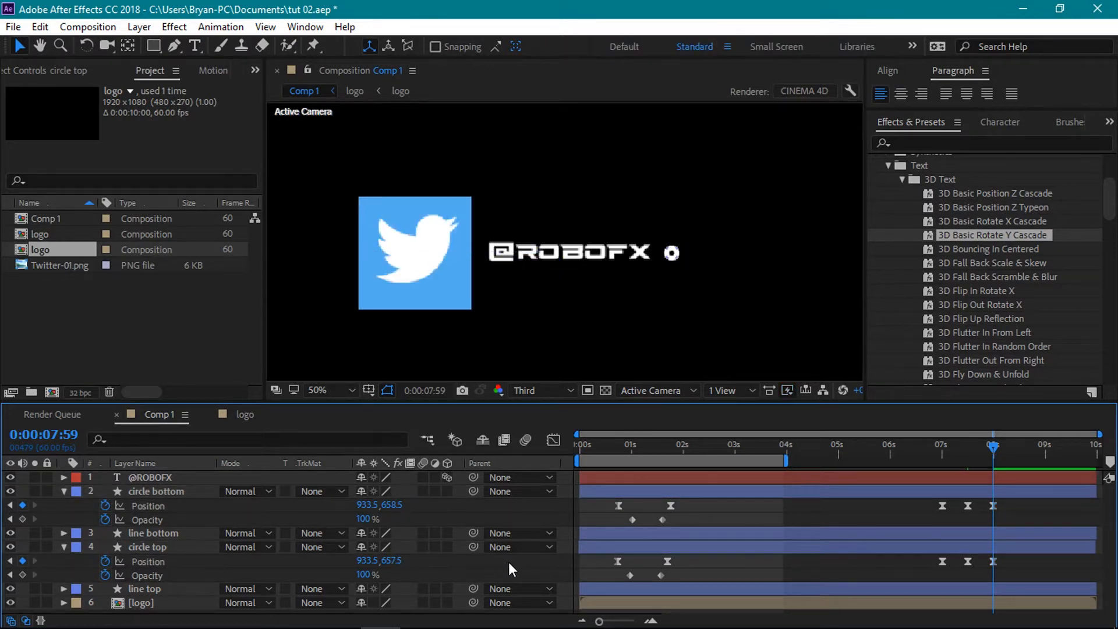
Set the composition view to 100% magnification and Full preview resolution.
left_click(352, 389)
left_click(387, 267)
left_click(524, 390)
left_click(543, 430)
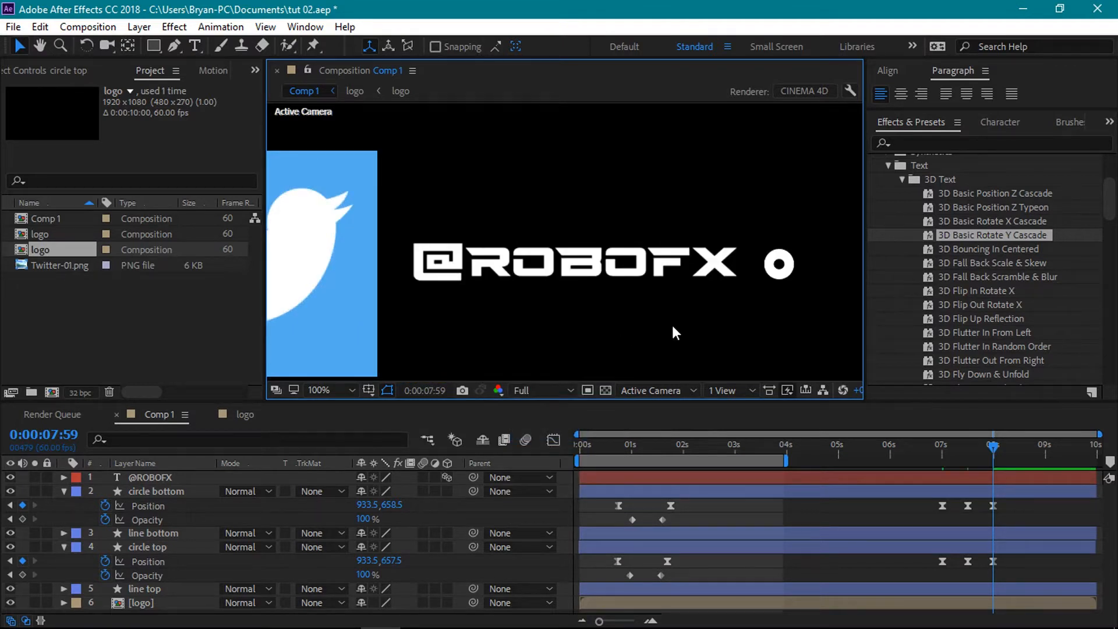
Refine the Y positions at 0:00:07:59 to 652.5 for circle top and 653.5 for circle bottom.
left_click_drag(396, 560, 393, 560)
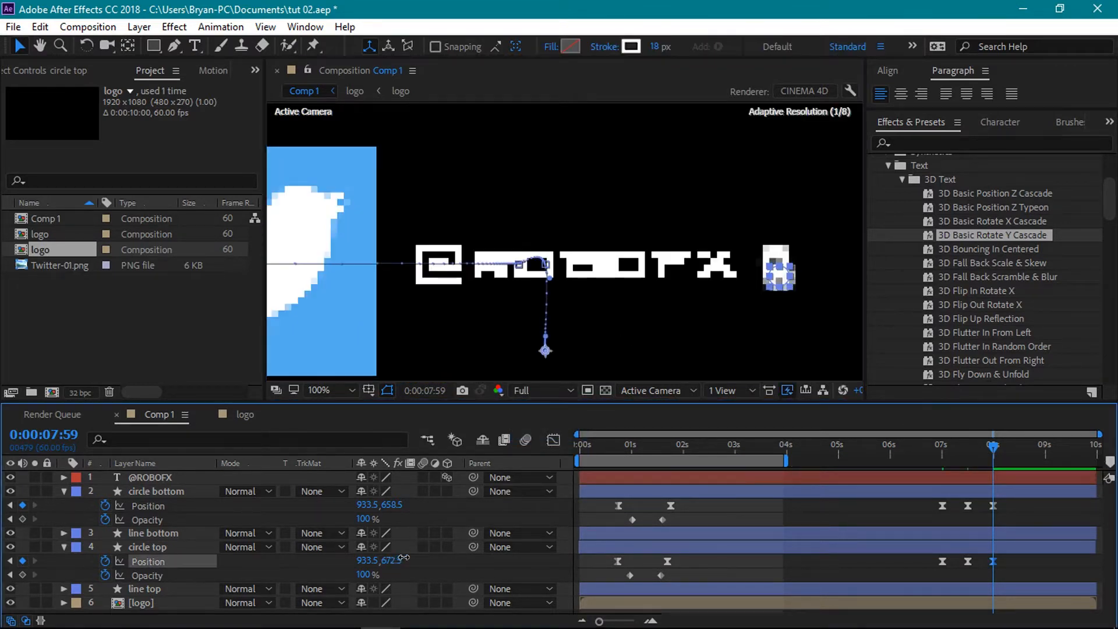
left_click(441, 561)
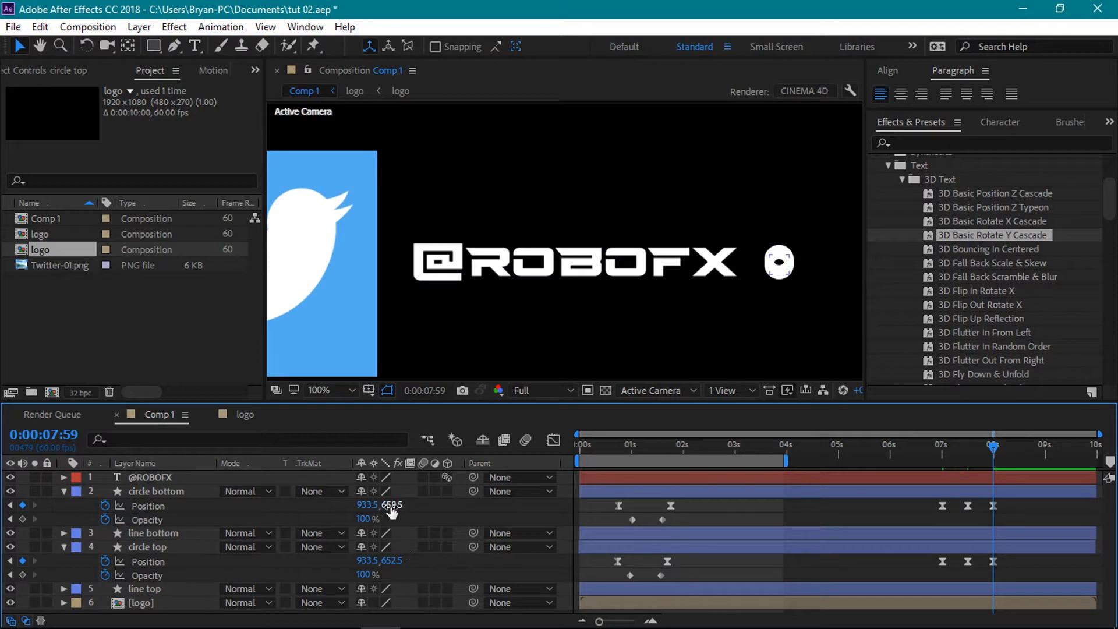
left_click_drag(390, 505, 388, 505)
left_click(459, 515)
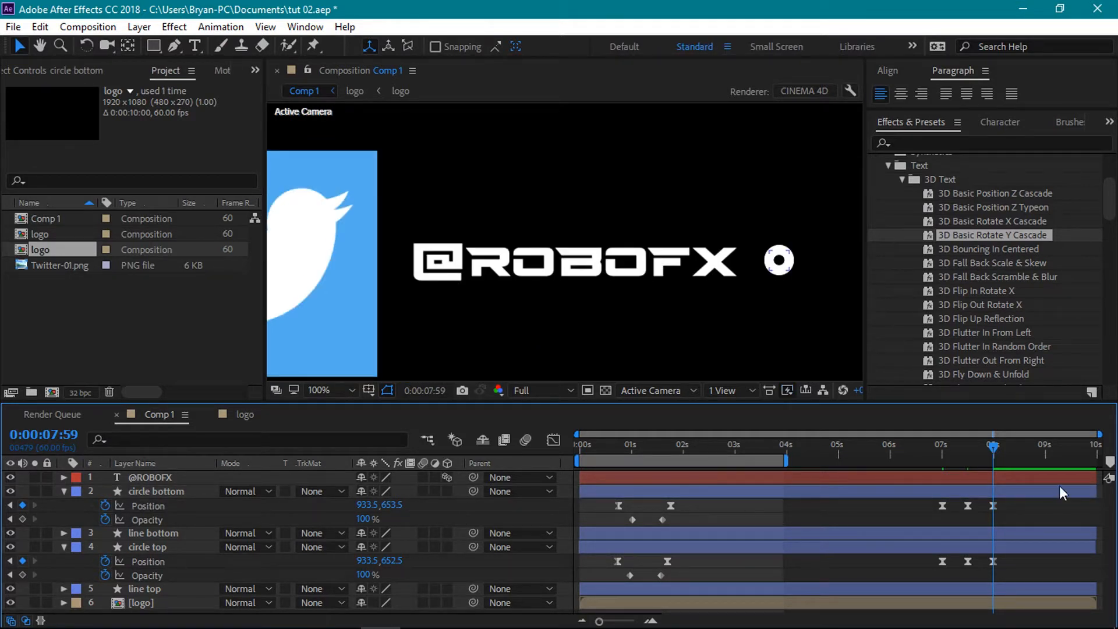
Collapse the properties of circle bottom and circle top, and set the composition view's magnification to 50%.
mouse_move(993, 450)
left_mouse_down()
mouse_move(938, 448)
mouse_move(991, 435)
left_mouse_up()
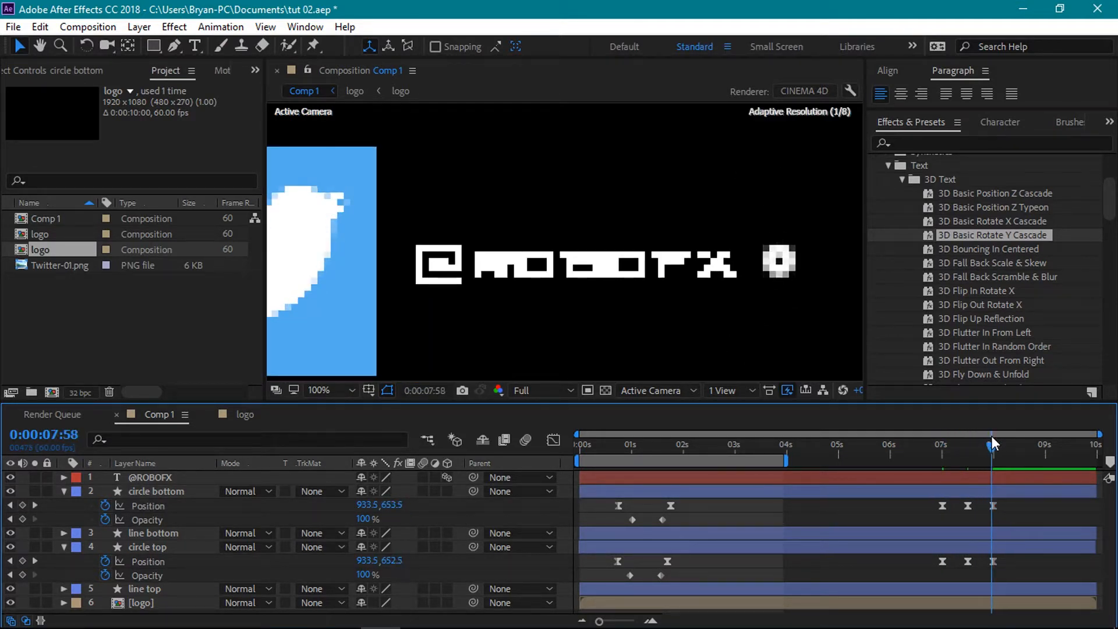
left_click(63, 491)
left_click(63, 519)
left_click(941, 447)
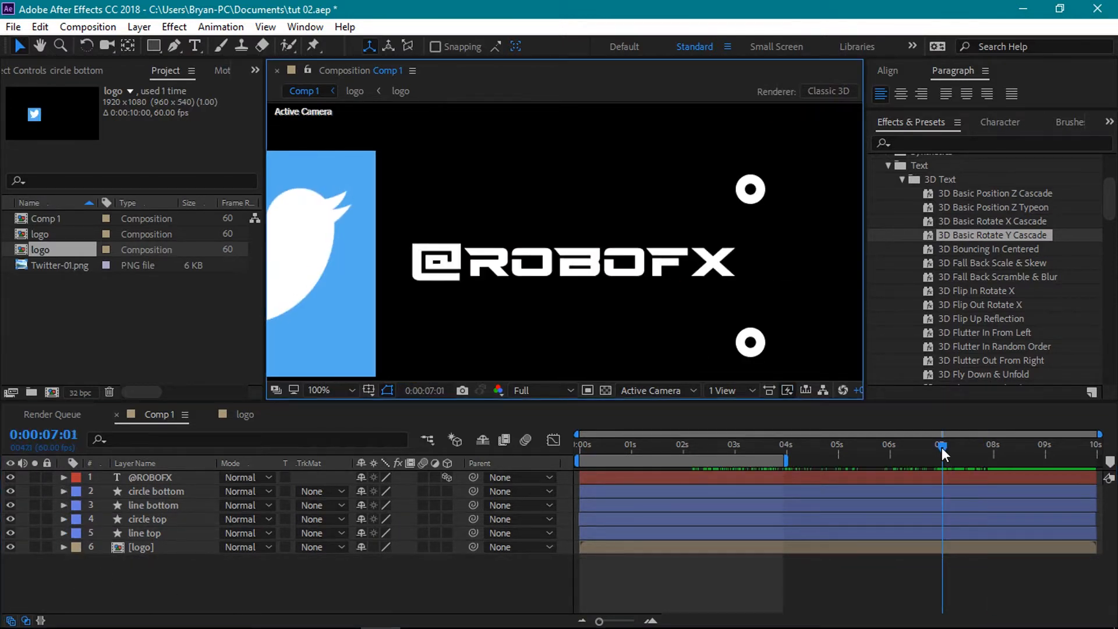
left_click_drag(941, 447, 953, 454)
left_click(330, 390)
left_click(349, 244)
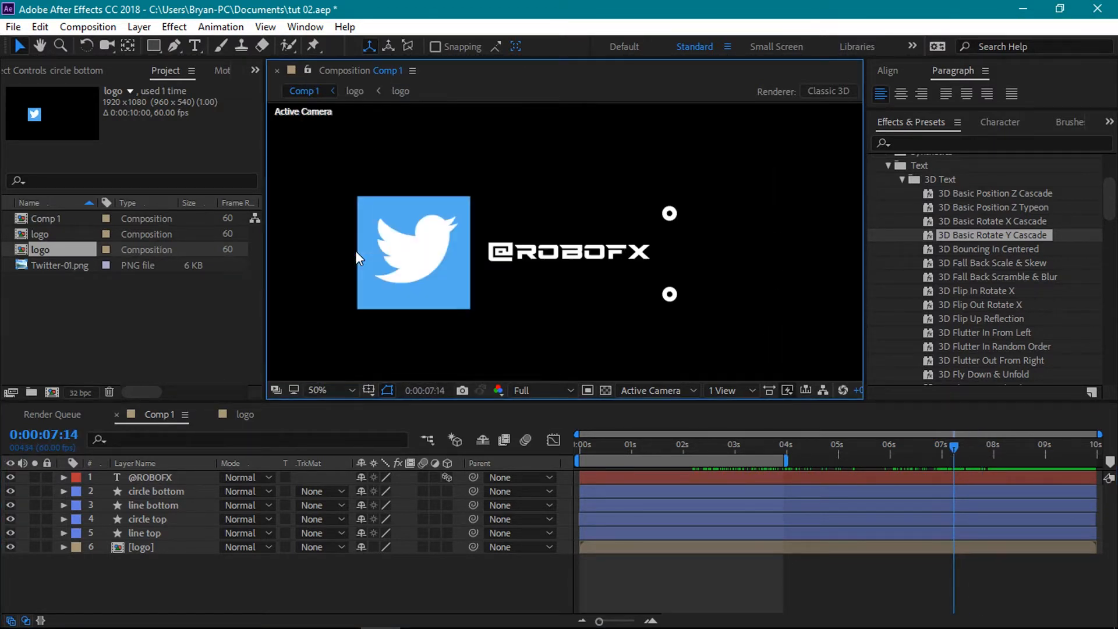
Move the current time to 0:00:07:01 and make the logo layer a 3D layer.
mouse_move(952, 448)
left_mouse_down()
mouse_move(992, 452)
mouse_move(940, 466)
left_mouse_up()
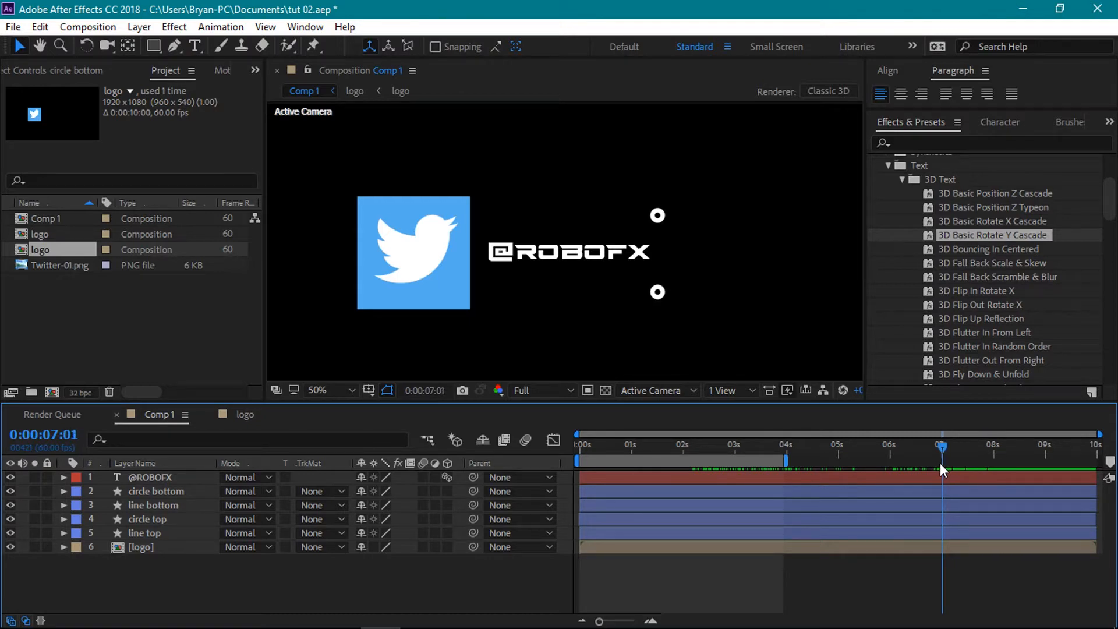
left_click(148, 549)
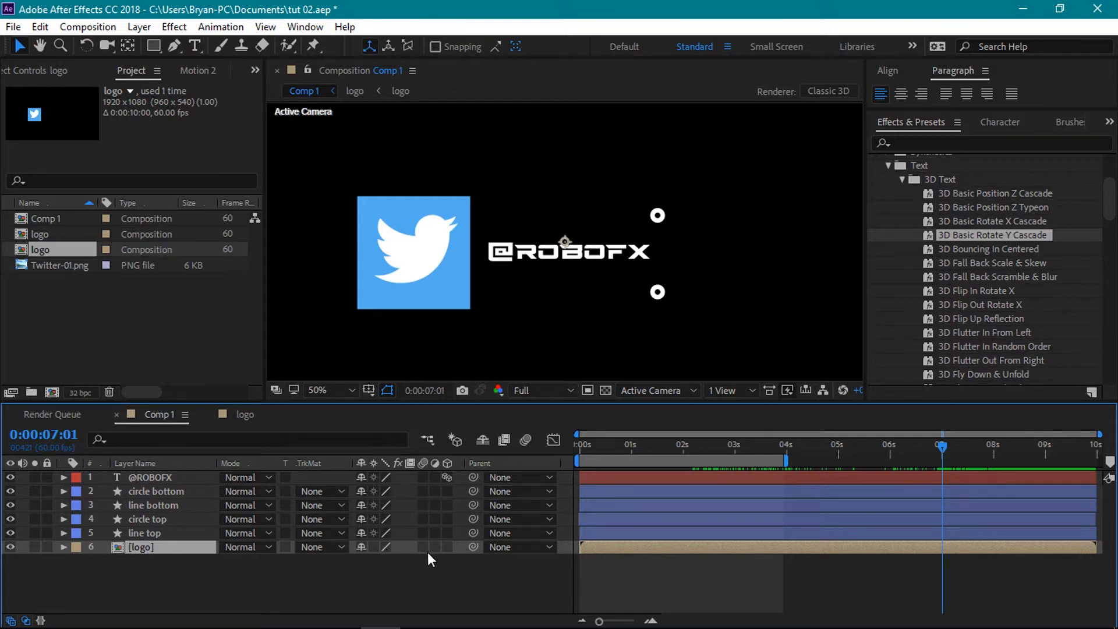
left_click(446, 548)
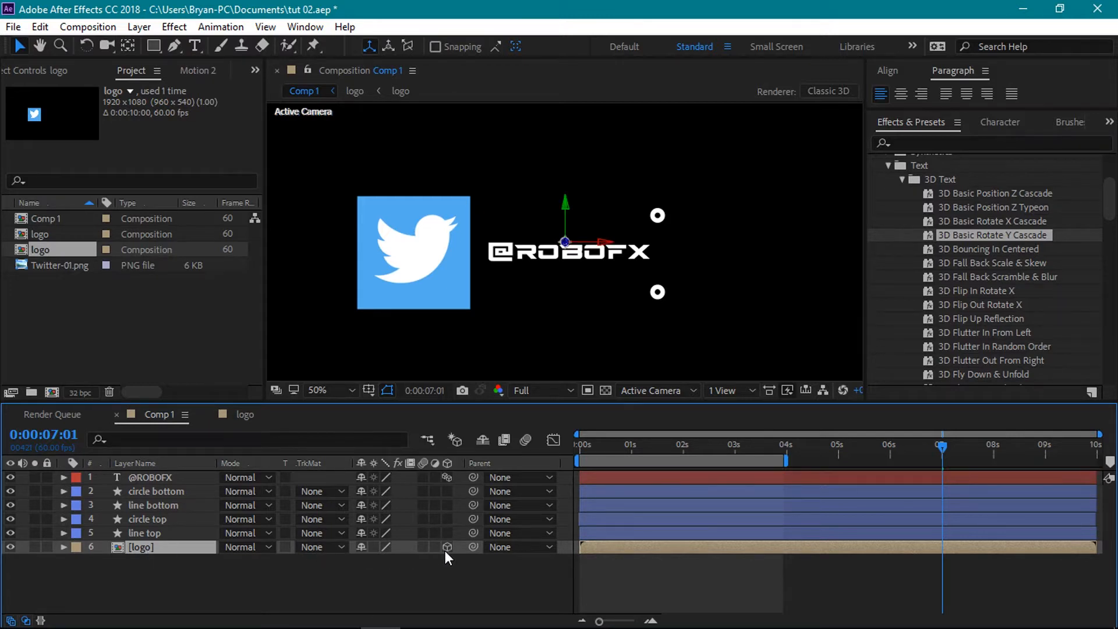
right_click(457, 466)
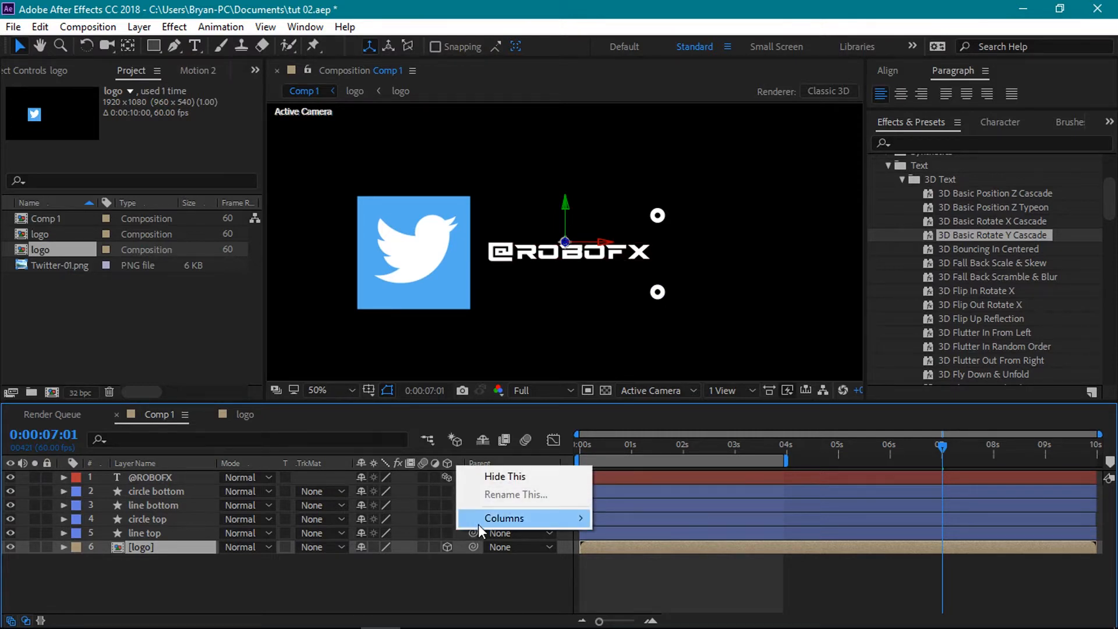
mouse_move(477, 519)
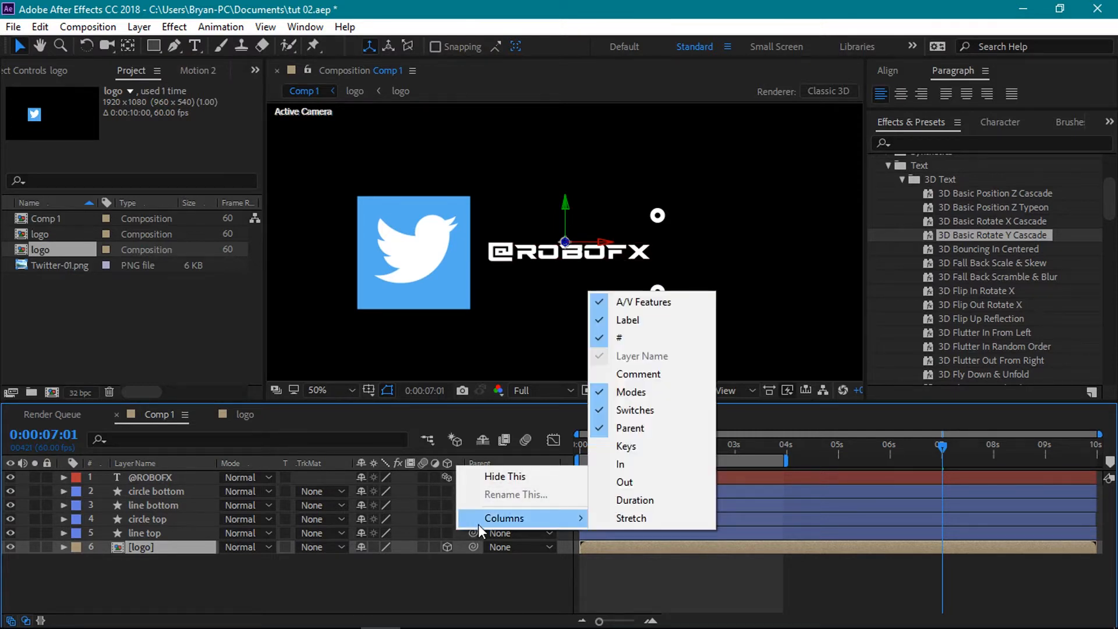
left_click(453, 585)
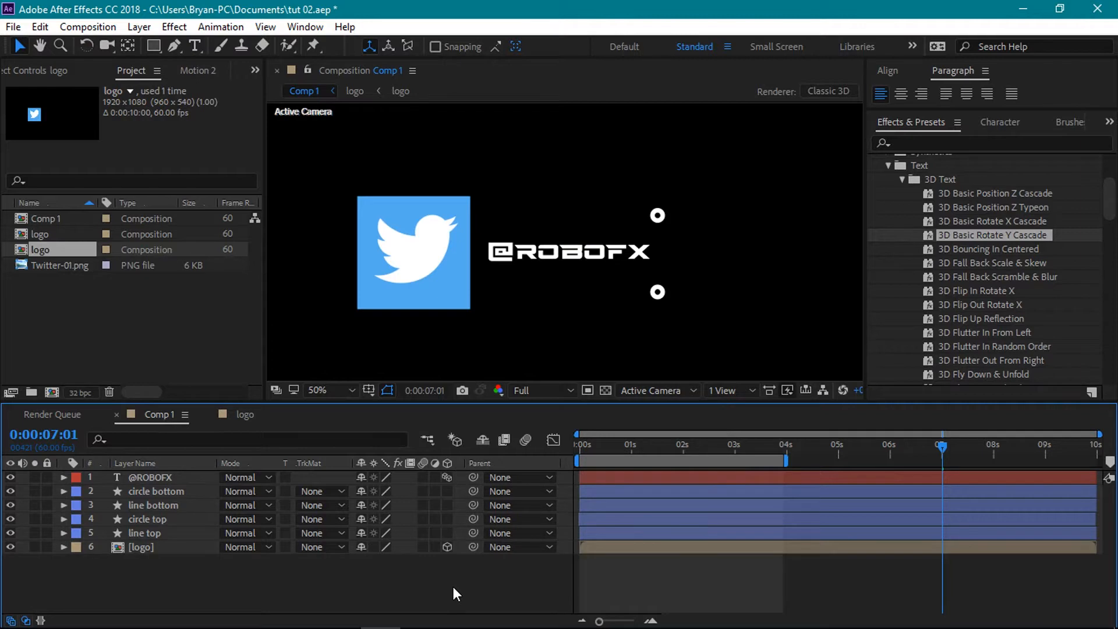
Add a Position keyframe to the logo layer at 0:00:07:01 and set its Z position to 96 at 0:00:08:00.
left_click(169, 548)
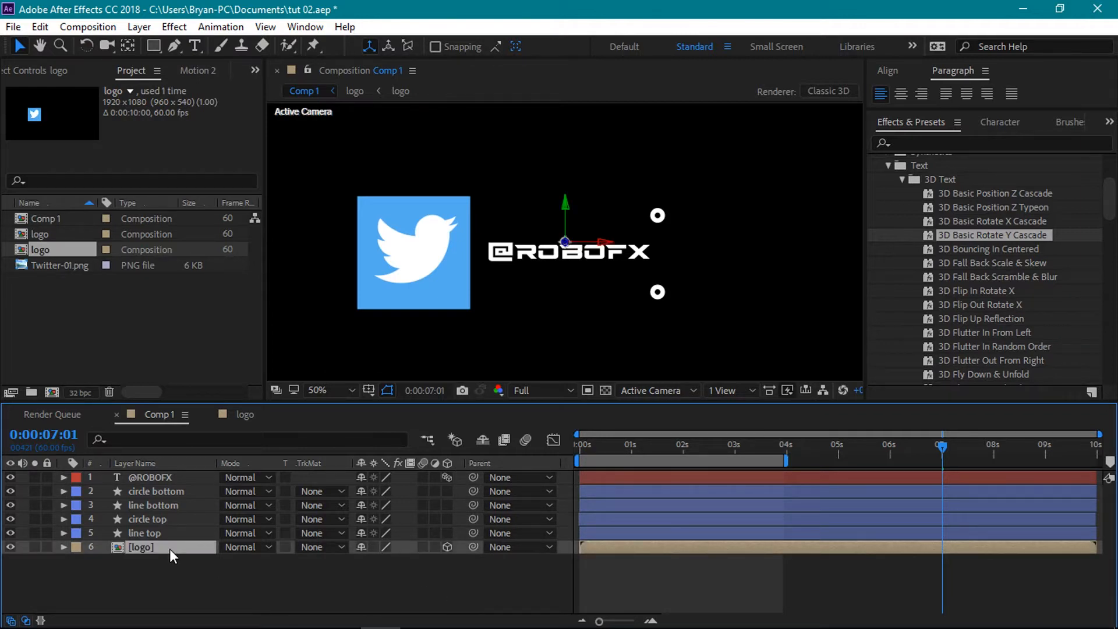
key("p")
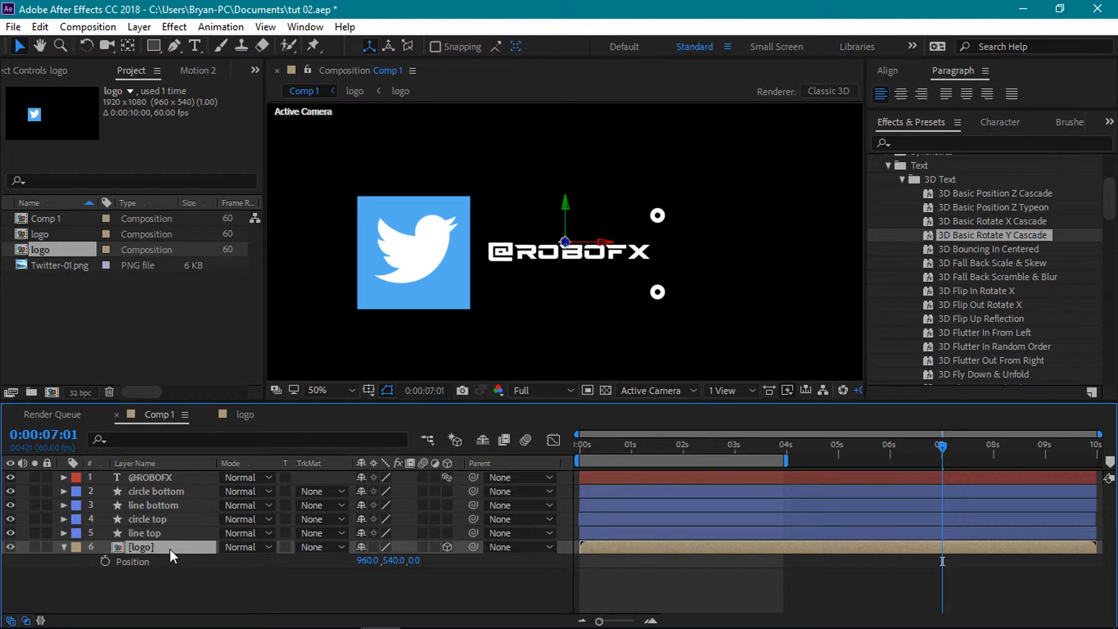
left_click(108, 563)
left_click_drag(943, 449, 997, 459)
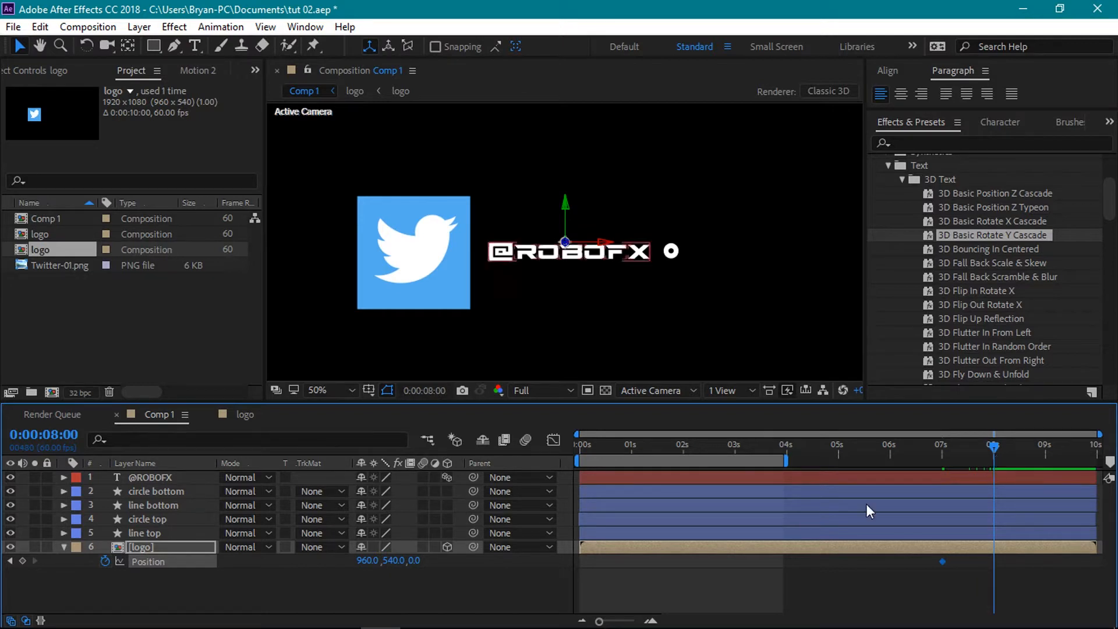
left_click_drag(414, 561, 476, 562)
left_click_drag(496, 563, 496, 564)
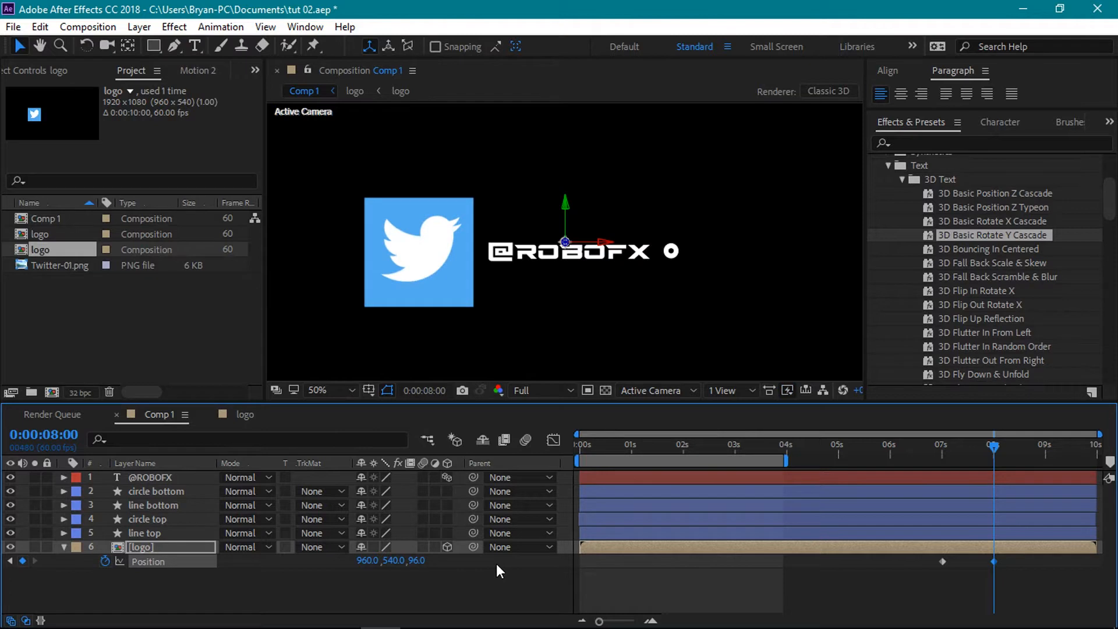
Add an Orientation keyframe to the logo layer at 0:00:07:01 and set its Y orientation to 28° at 0:00:08:01.
left_click(193, 544)
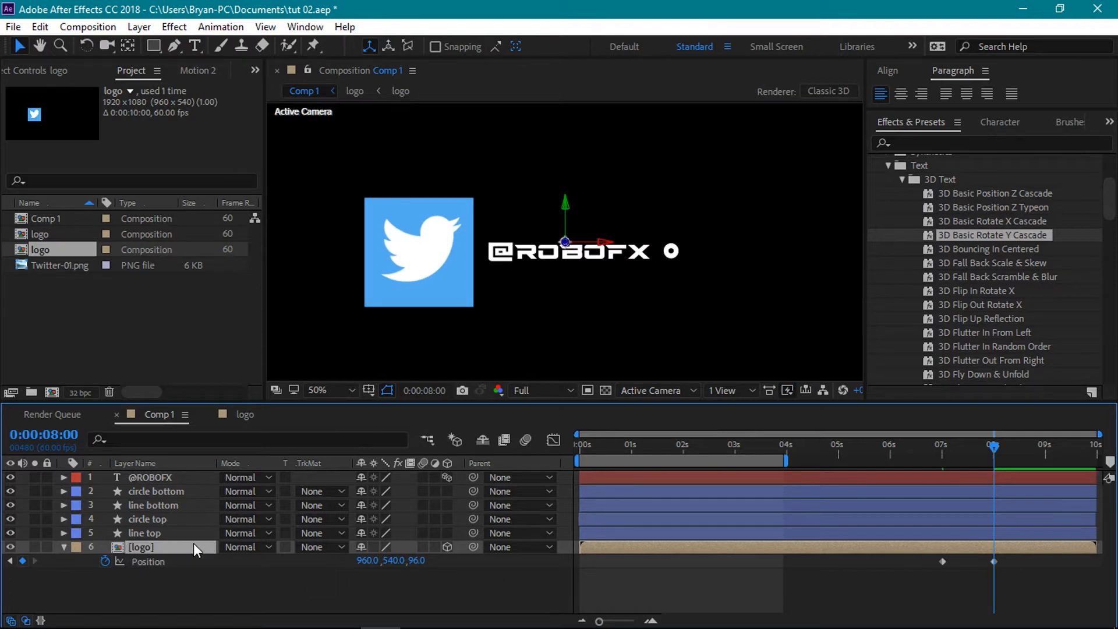
key("r")
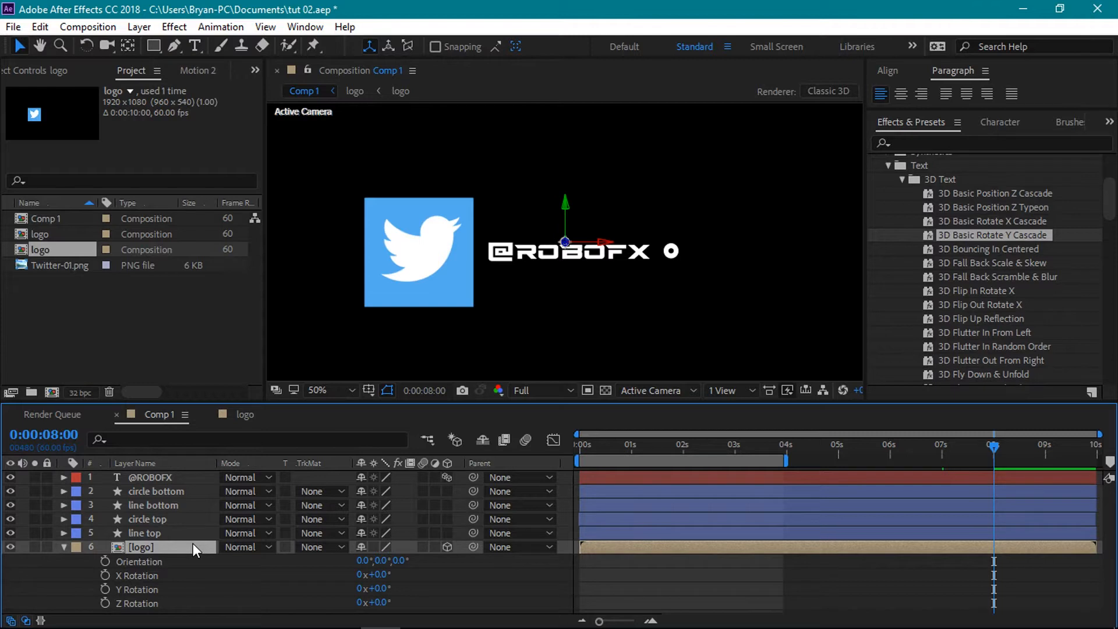
left_click_drag(993, 448, 942, 463)
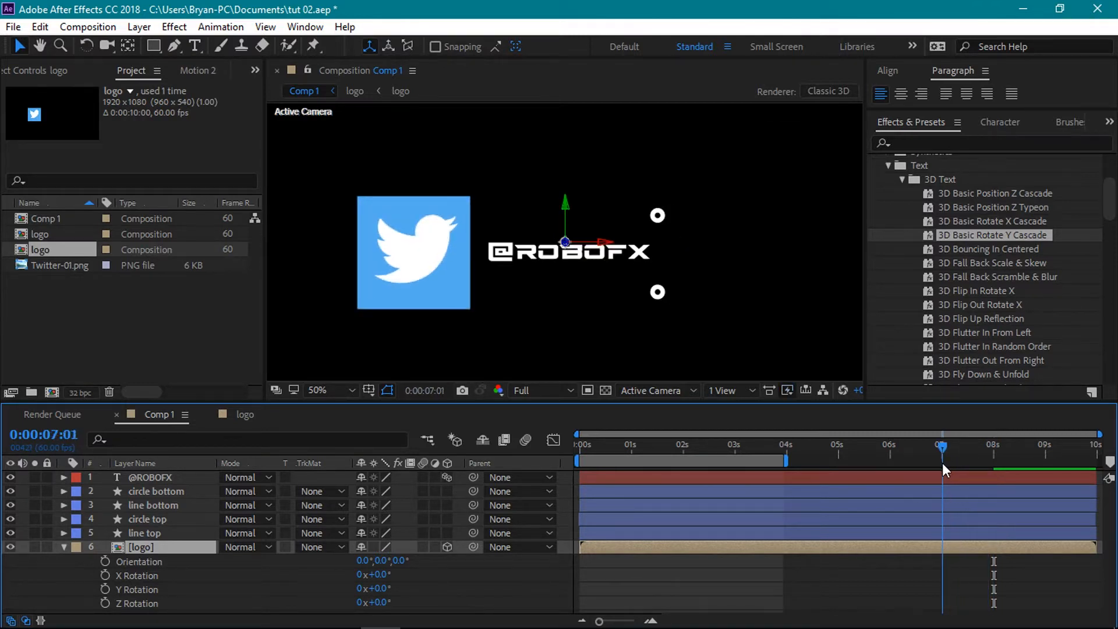
left_click(104, 561)
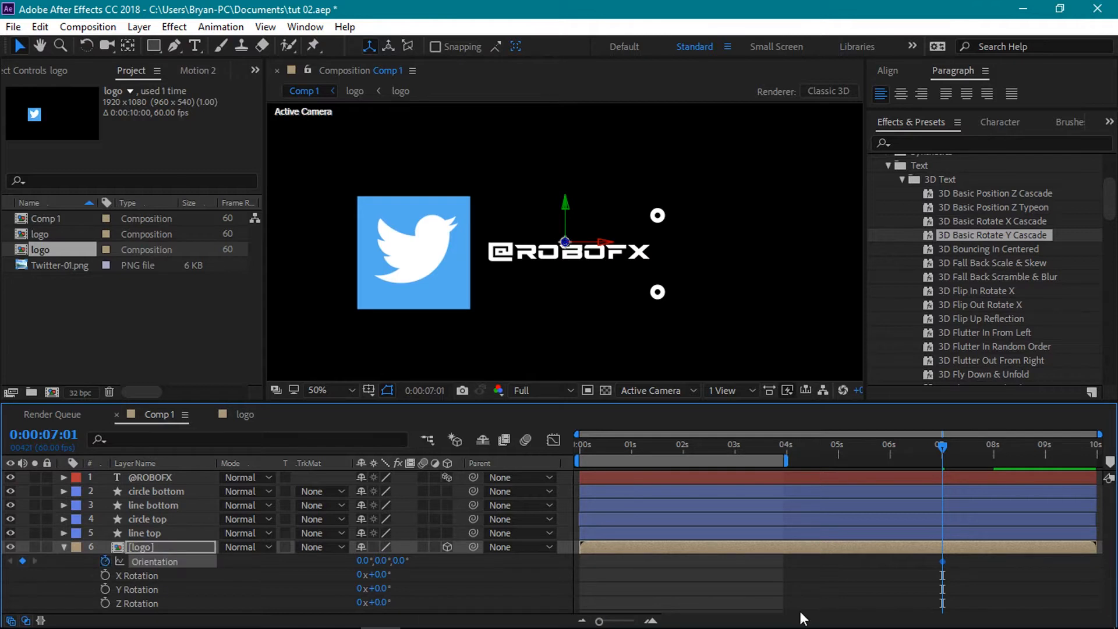
left_click_drag(944, 448, 996, 462)
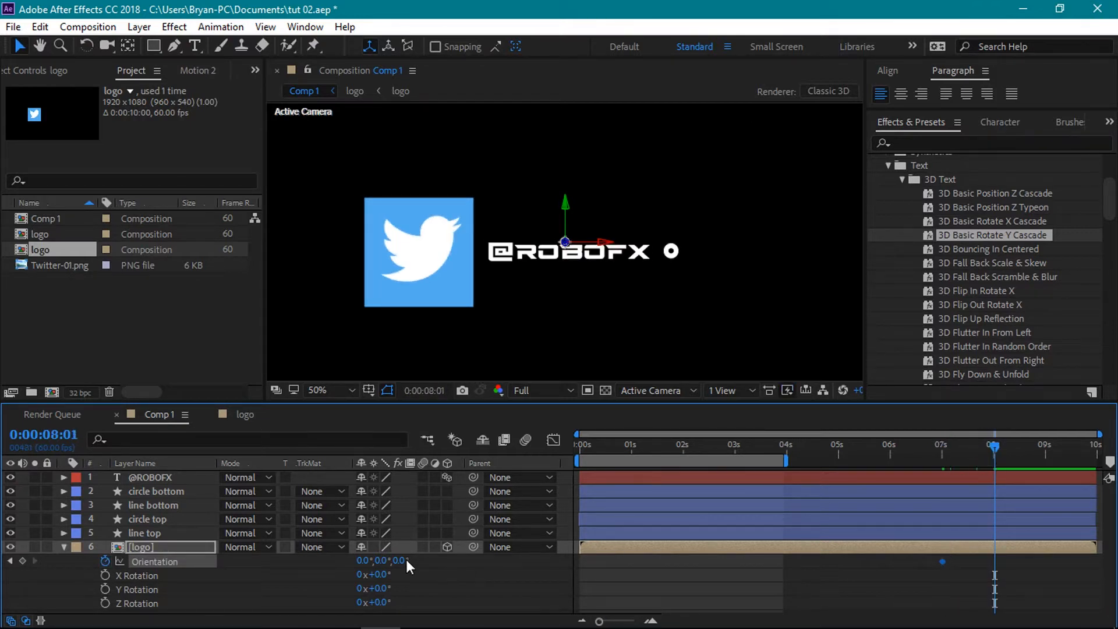
left_click_drag(381, 560, 397, 566)
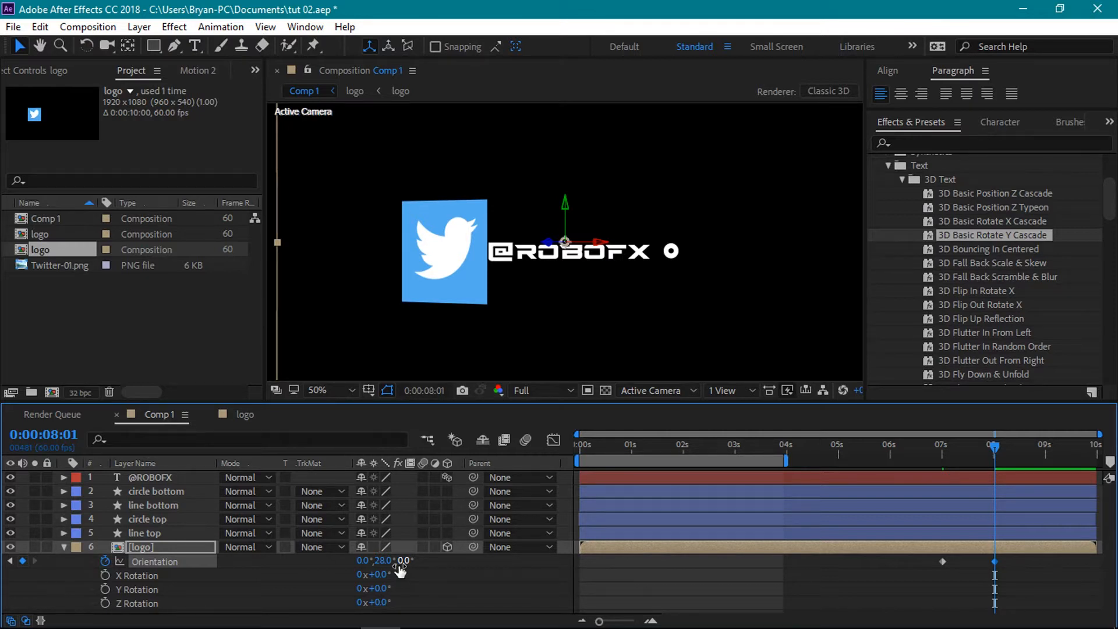
Reveal the logo layer's Position and Orientation keyframes and apply Easy Ease to all of them.
left_click(65, 548)
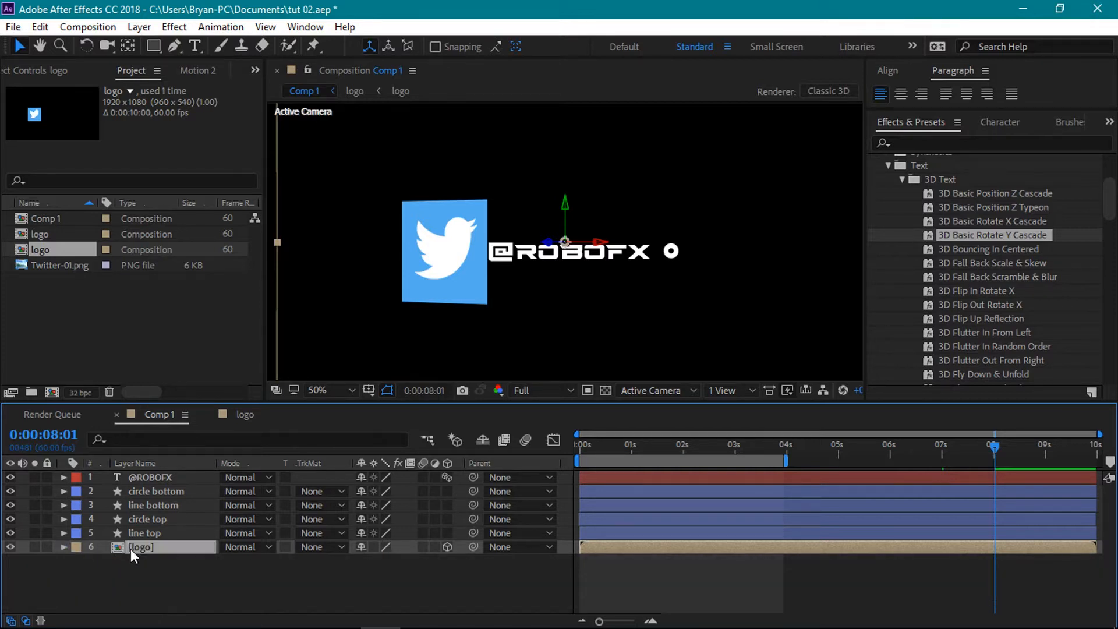
key("u")
left_click_drag(1030, 557, 879, 604)
right_click(941, 563)
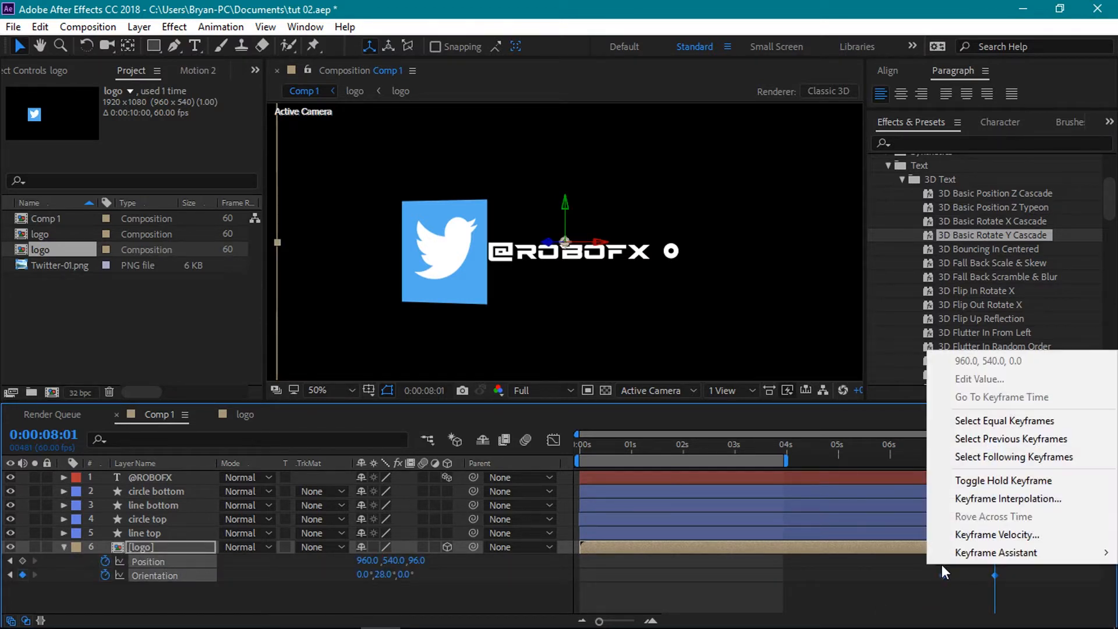
mouse_move(979, 552)
left_click(725, 447)
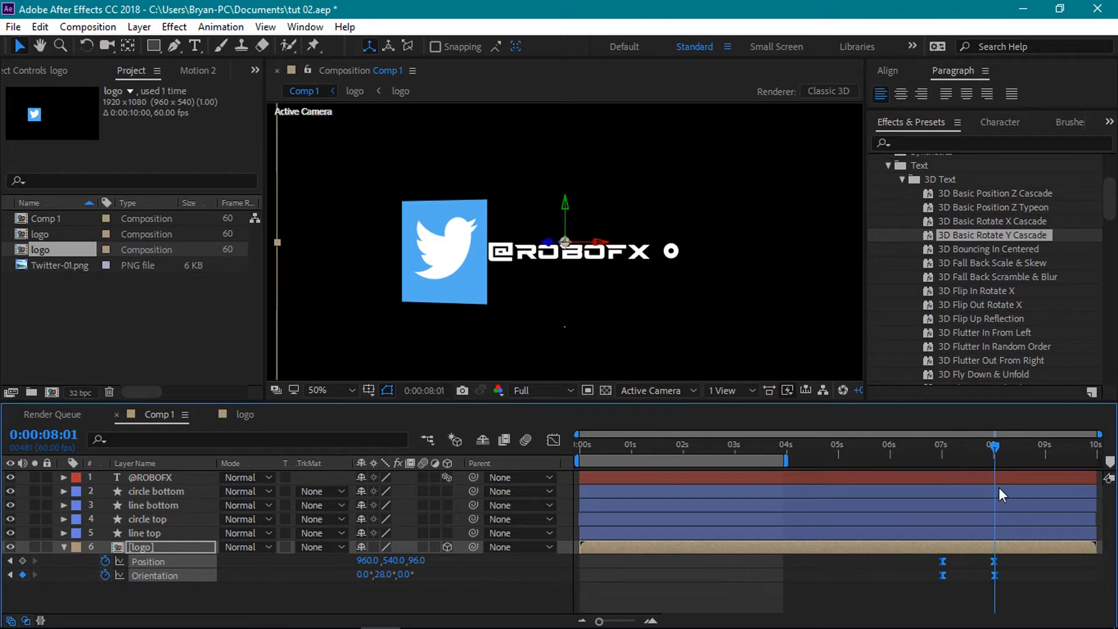
mouse_move(996, 445)
left_mouse_down()
mouse_move(952, 455)
mouse_move(994, 456)
left_mouse_up()
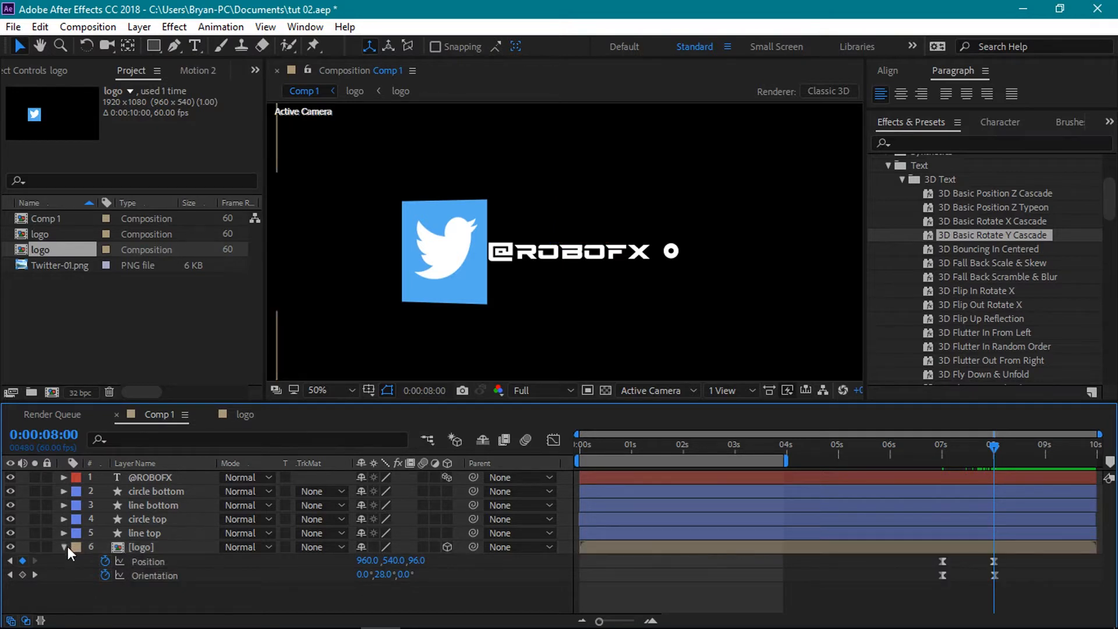
left_click(176, 476)
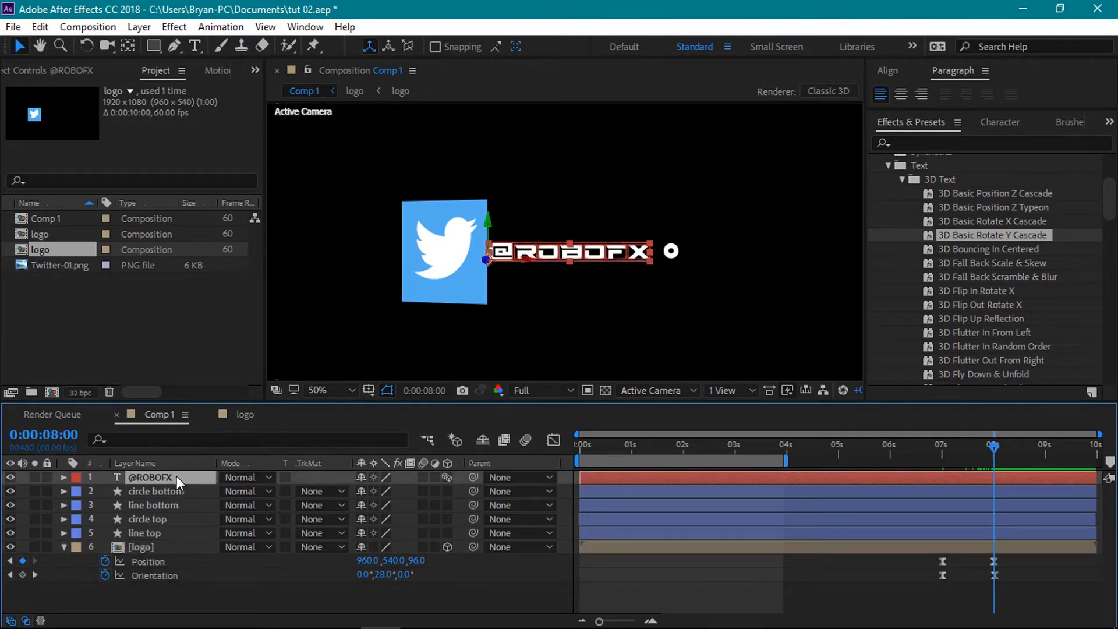
left_click(179, 491, "shift")
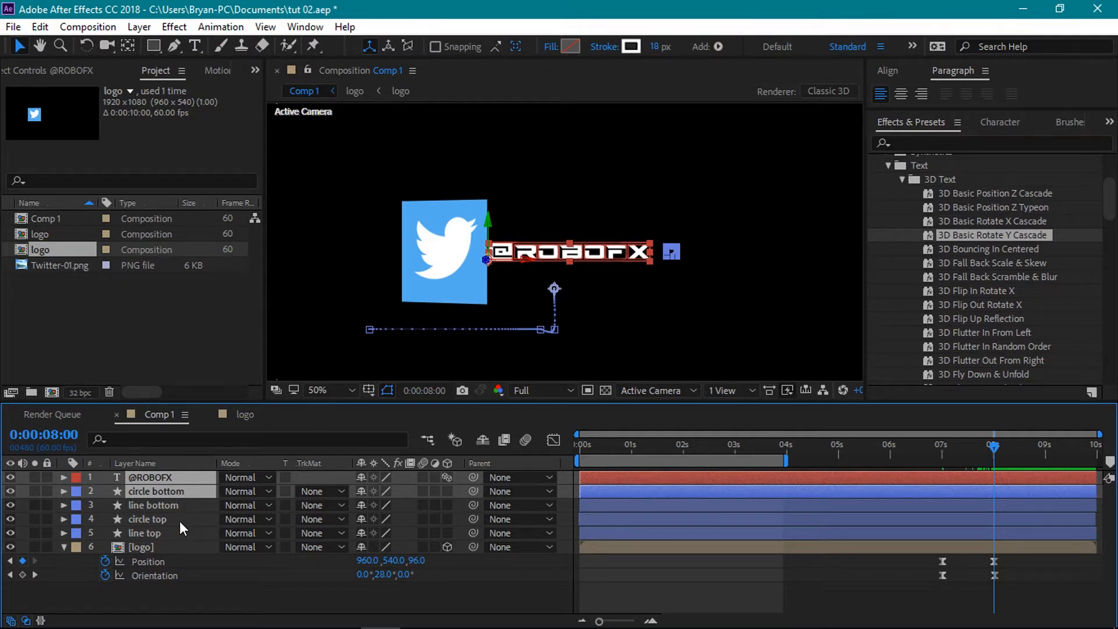
left_click(179, 520, "shift")
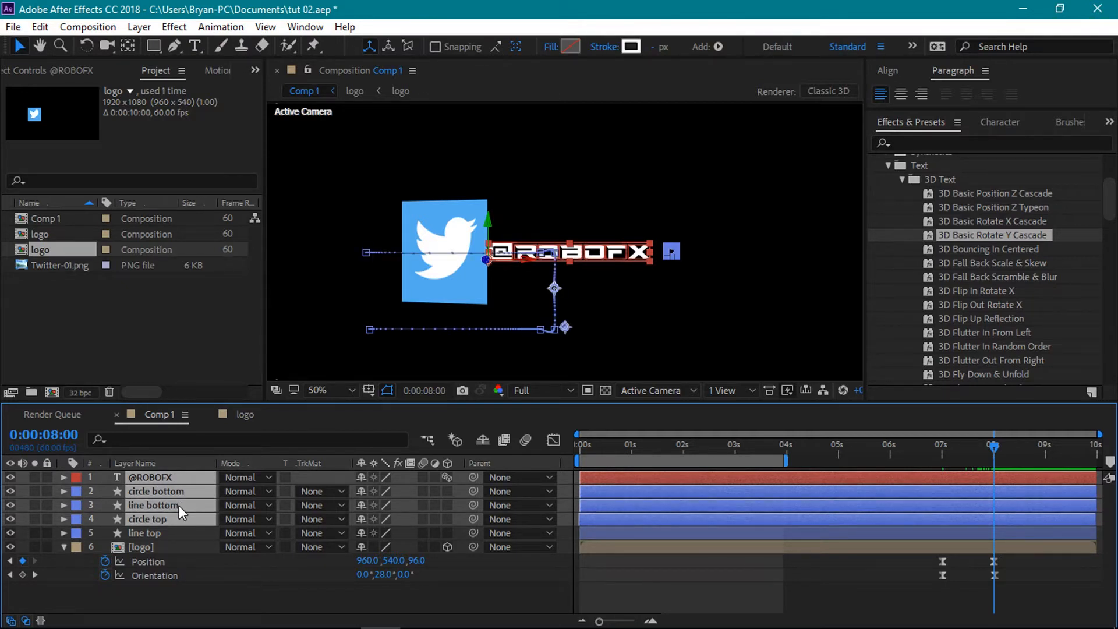
left_click(179, 505, "ctrl")
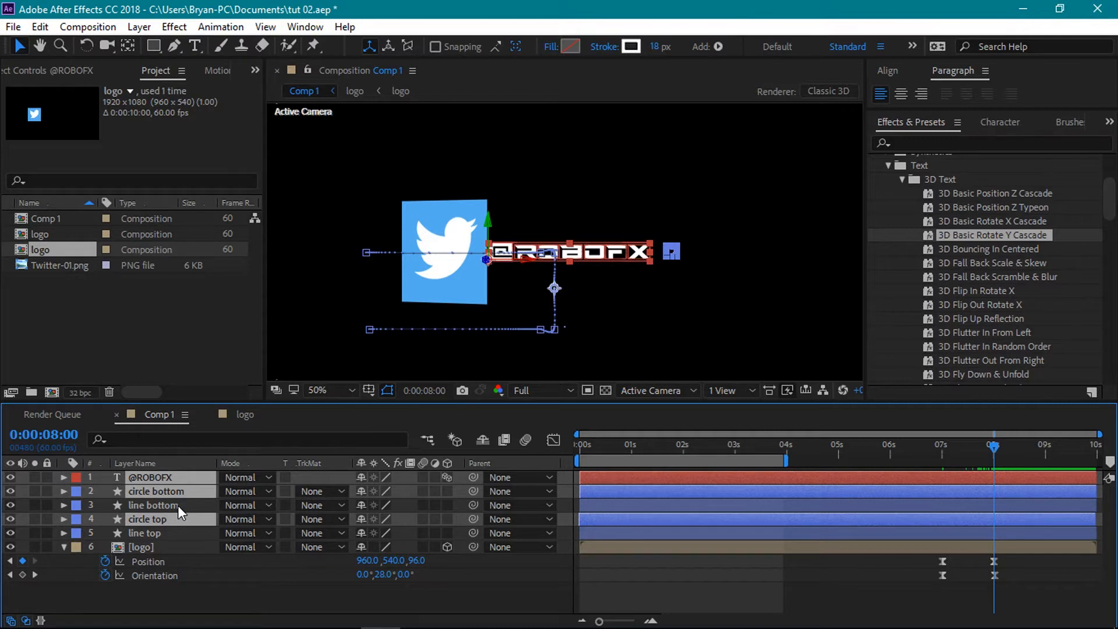
key("p")
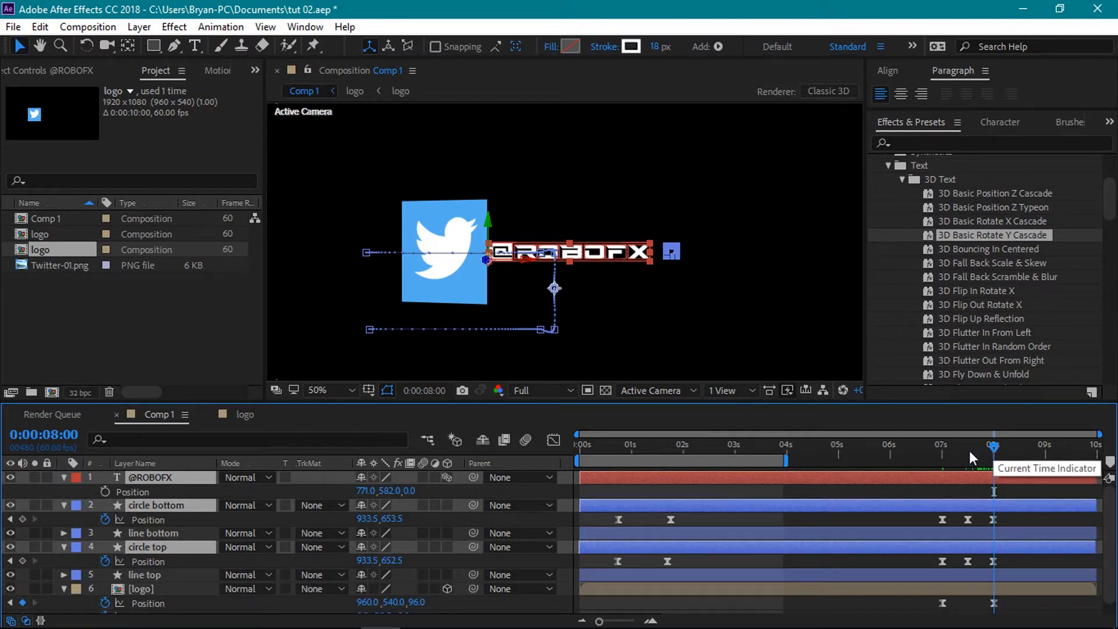
left_click(194, 489)
left_click(105, 491)
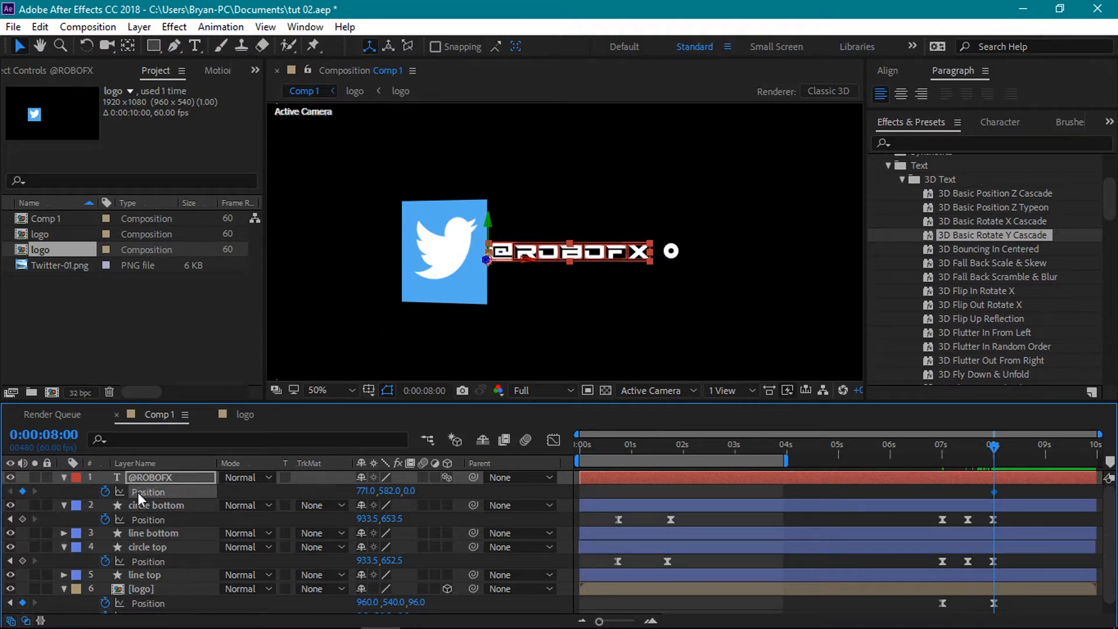
left_click_drag(993, 446, 1043, 444)
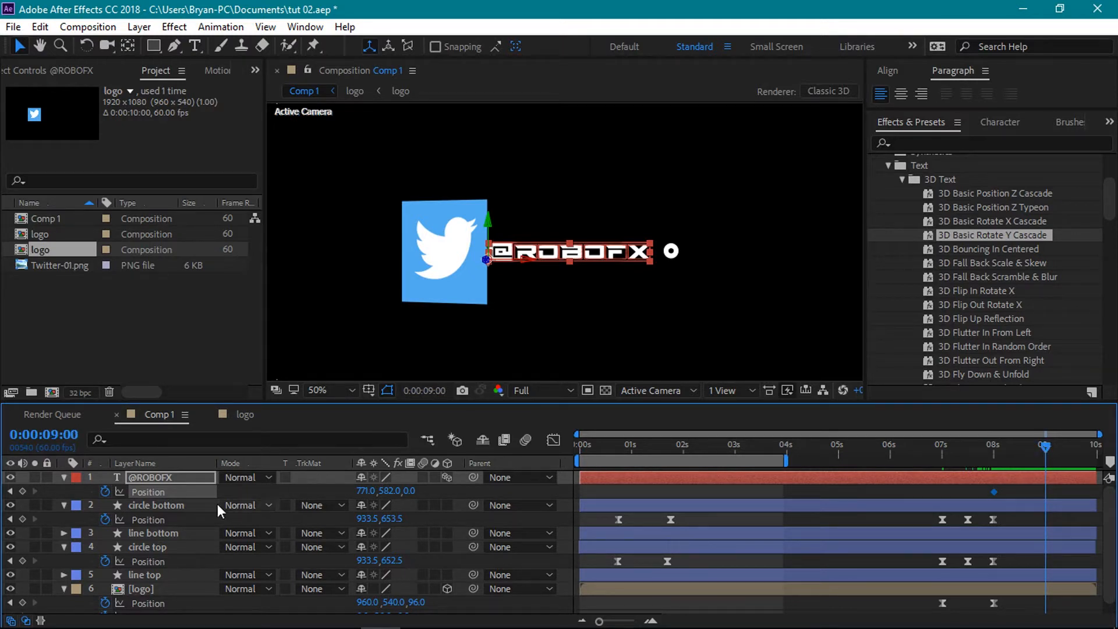
left_click_drag(366, 490, 429, 492)
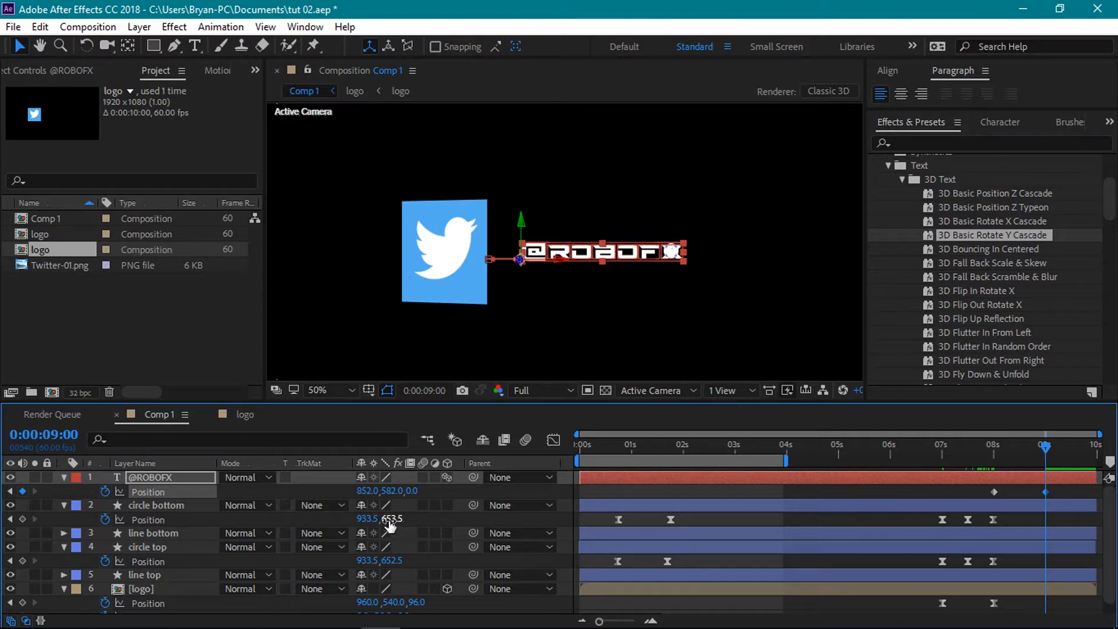
Set the X position to 985.5 for circle bottom and 986.5 for circle top at 0:00:09:00.
left_click_drag(370, 518, 415, 522)
left_click_drag(375, 560, 411, 560)
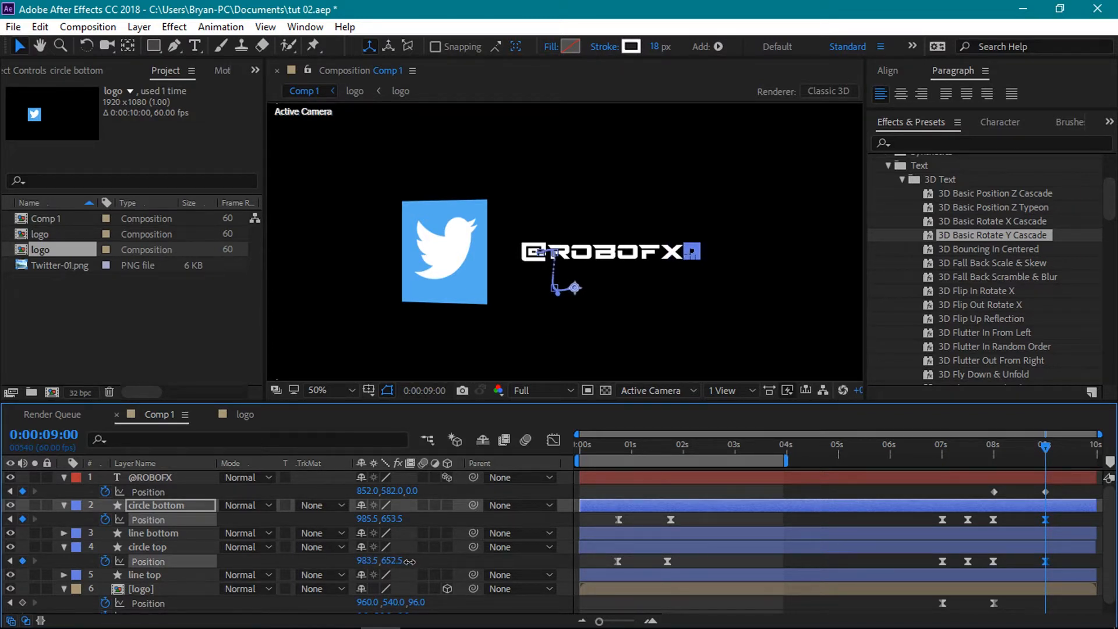
left_click_drag(411, 560, 411, 561)
left_click(470, 561)
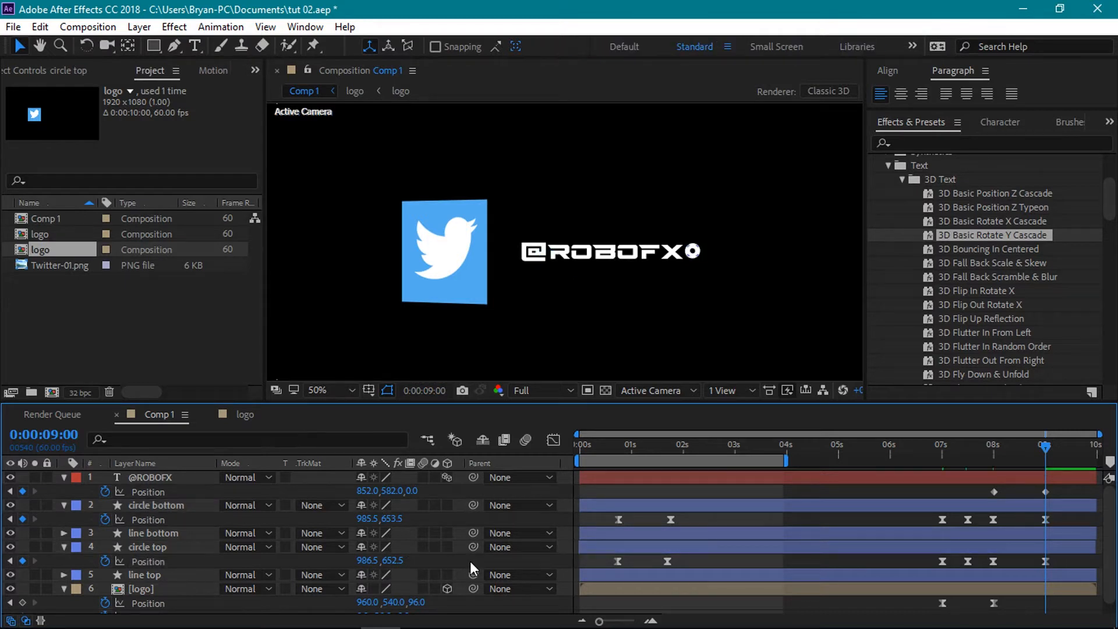
left_click(1045, 492)
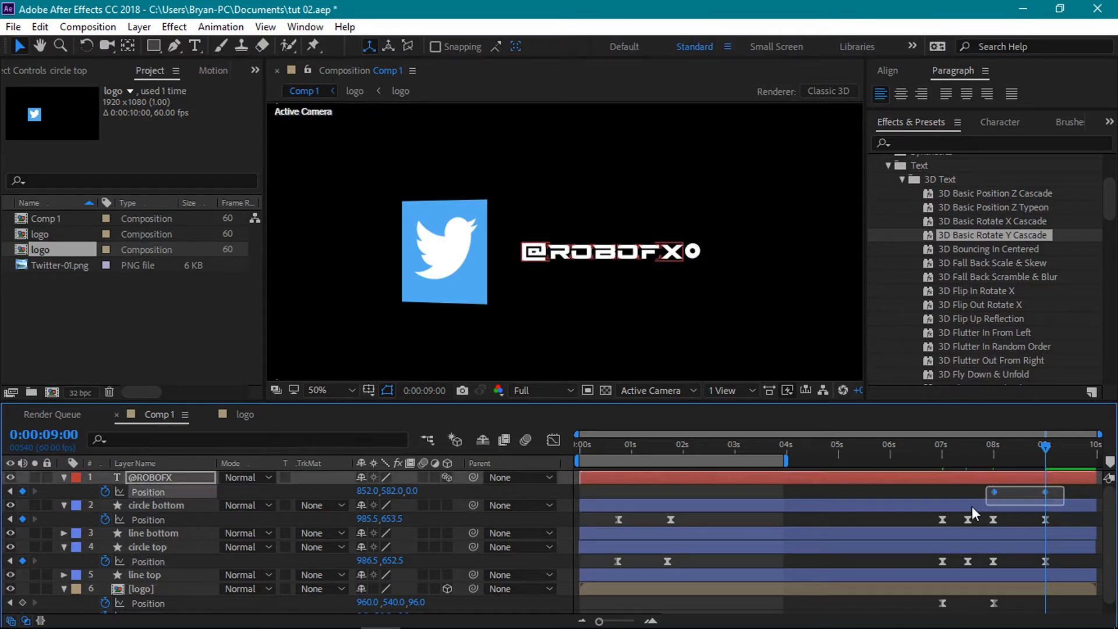
right_click(992, 493)
mouse_move(992, 490)
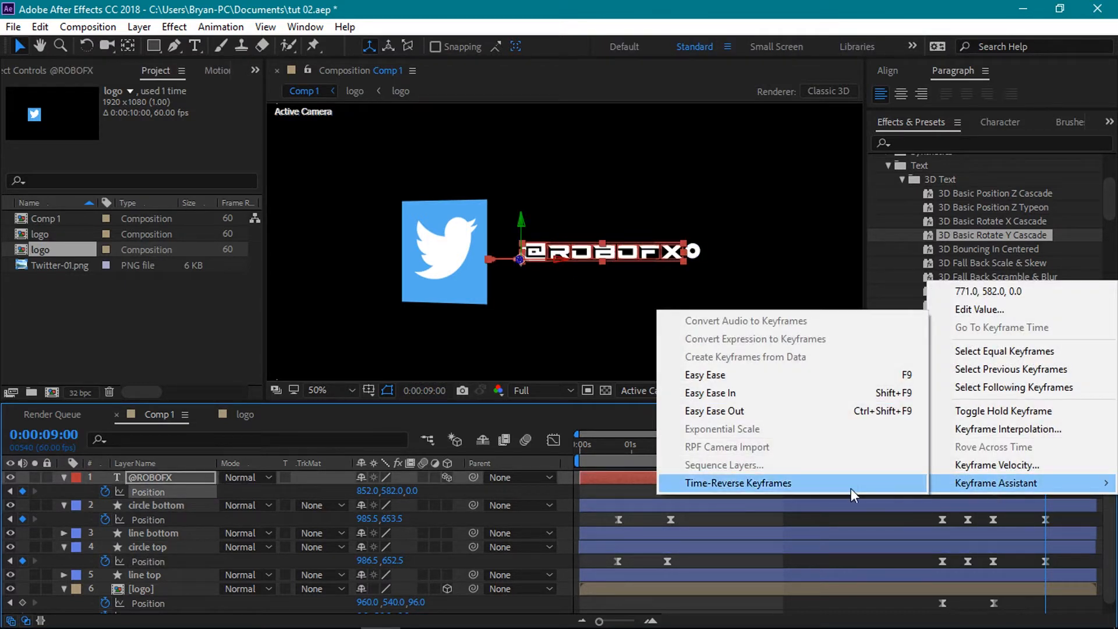
left_click(782, 374)
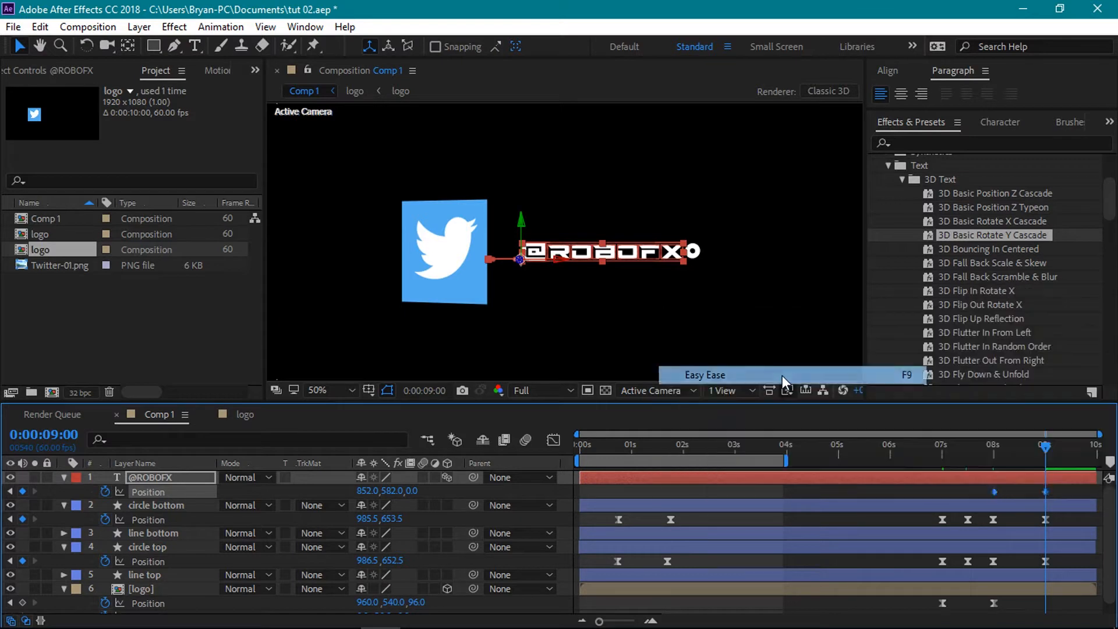
left_click(552, 440)
left_click_drag(953, 579, 1014, 575)
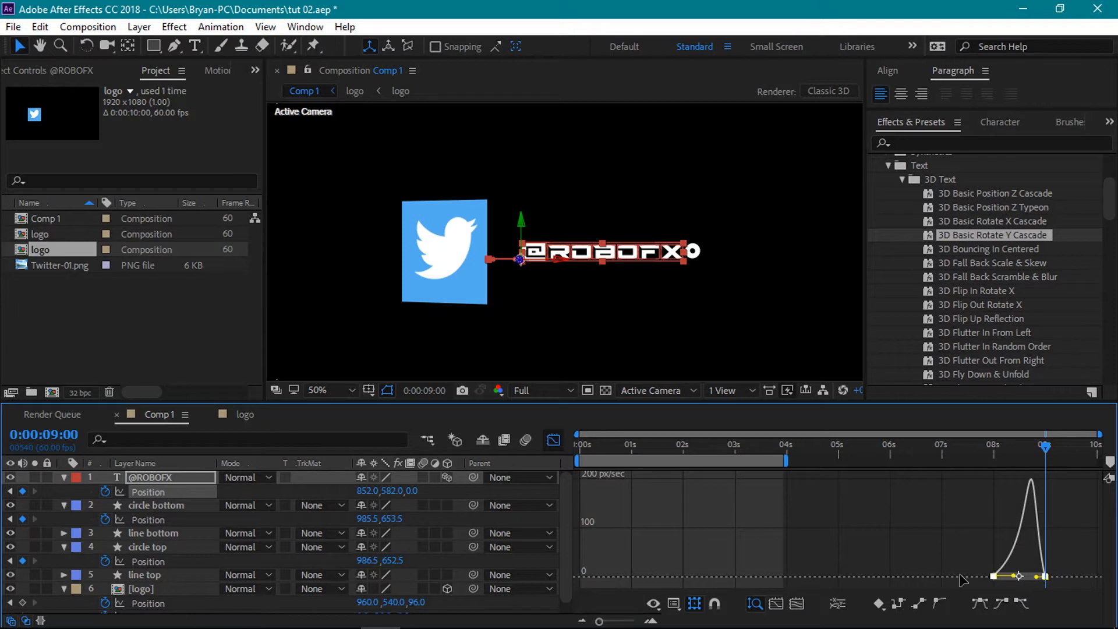
left_click(553, 441)
left_click_drag(1046, 452, 904, 469)
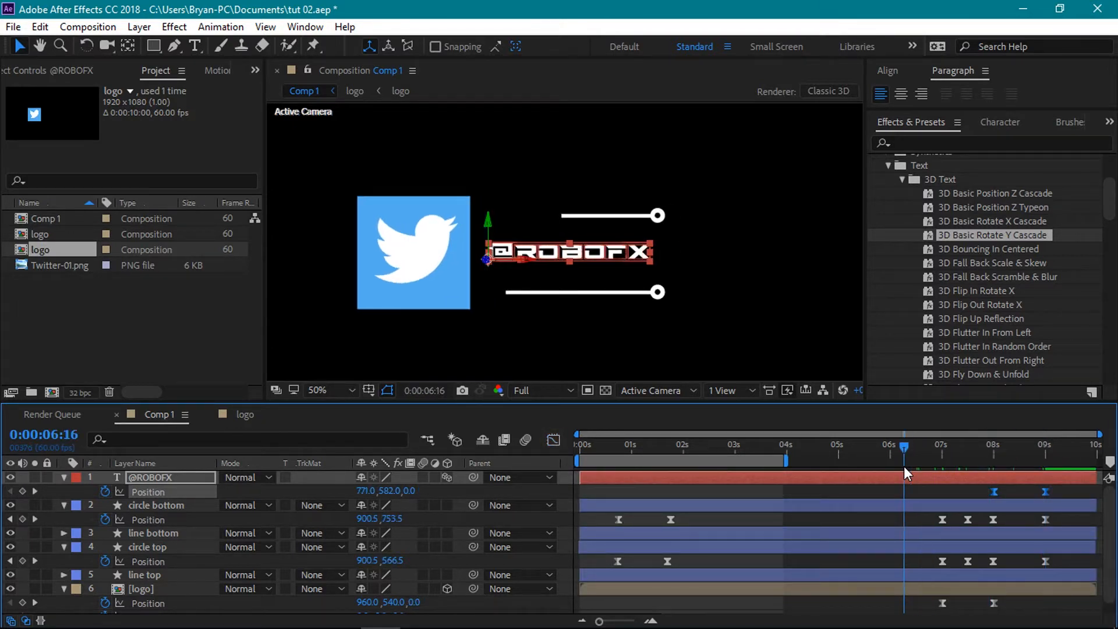
key("space")
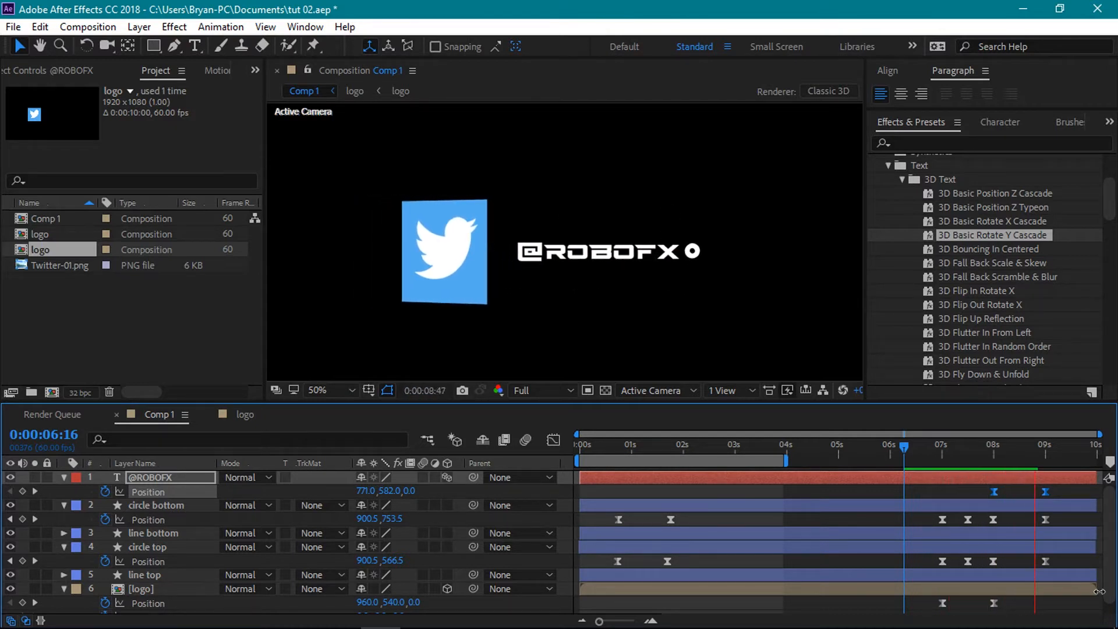
mouse_move(1004, 467)
left_mouse_down()
mouse_move(1026, 466)
mouse_move(997, 473)
left_mouse_up()
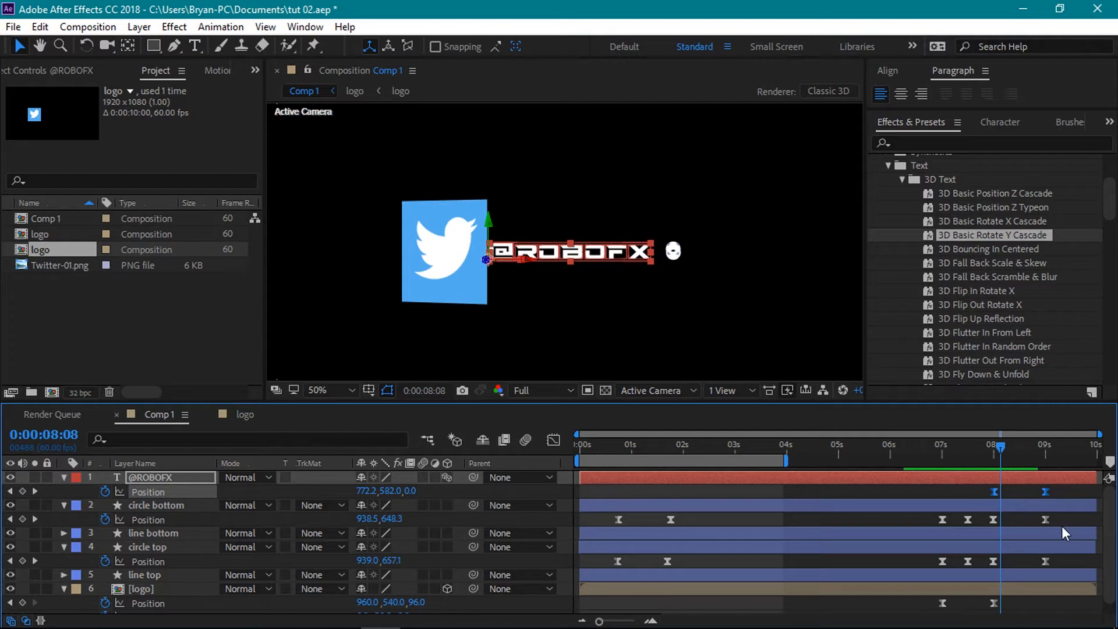
left_click_drag(1074, 515, 1004, 571)
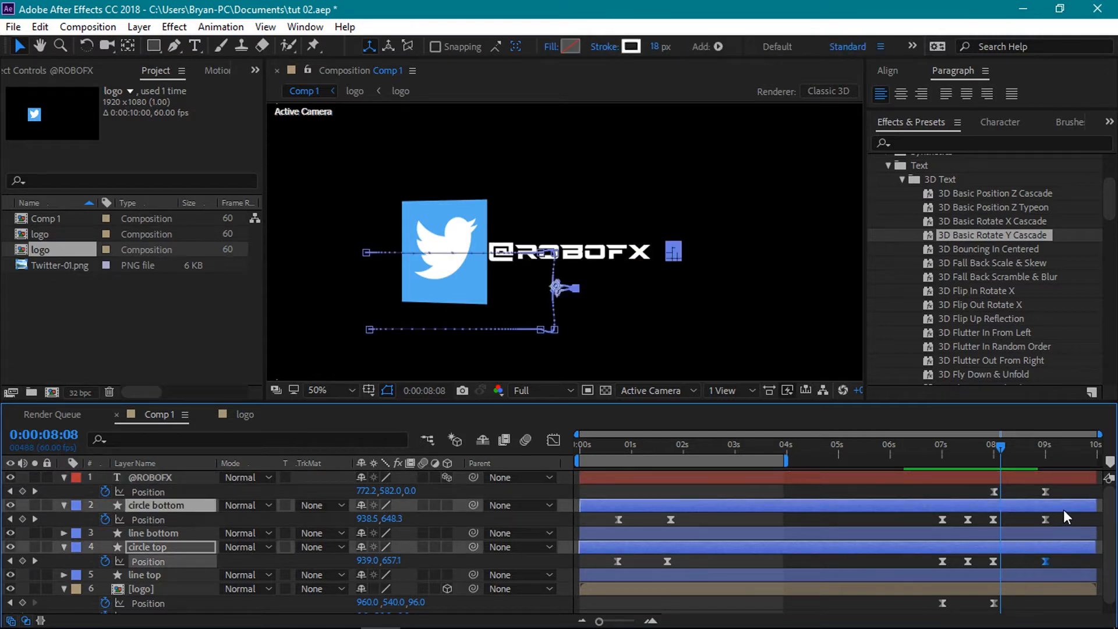
left_click(1064, 516)
left_click_drag(1067, 489, 990, 573)
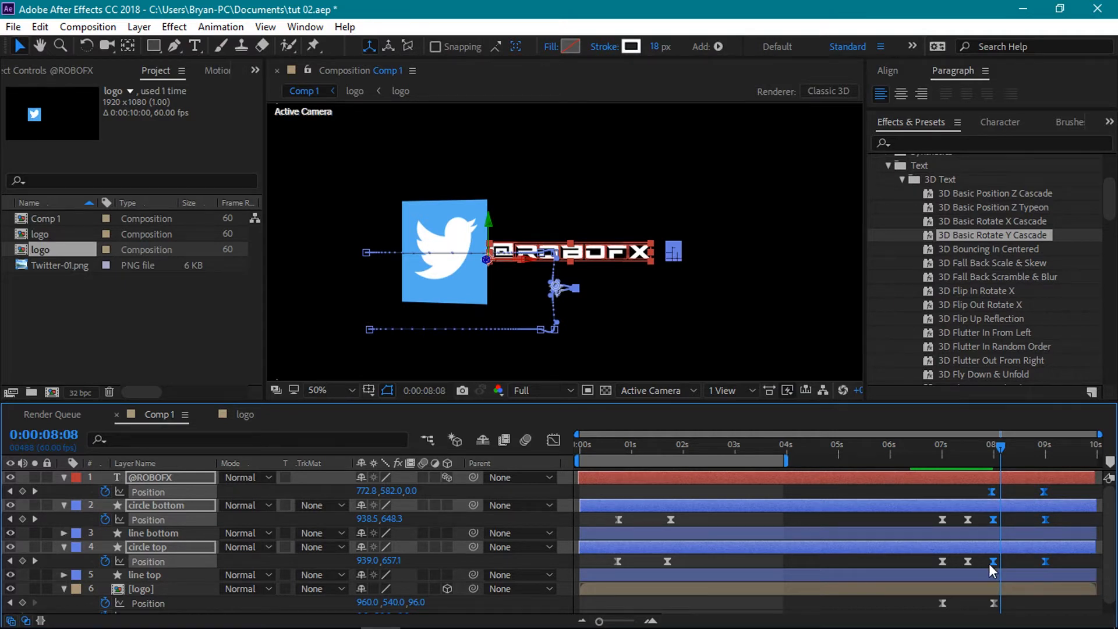
right_click(996, 562)
mouse_move(994, 553)
left_click(749, 440)
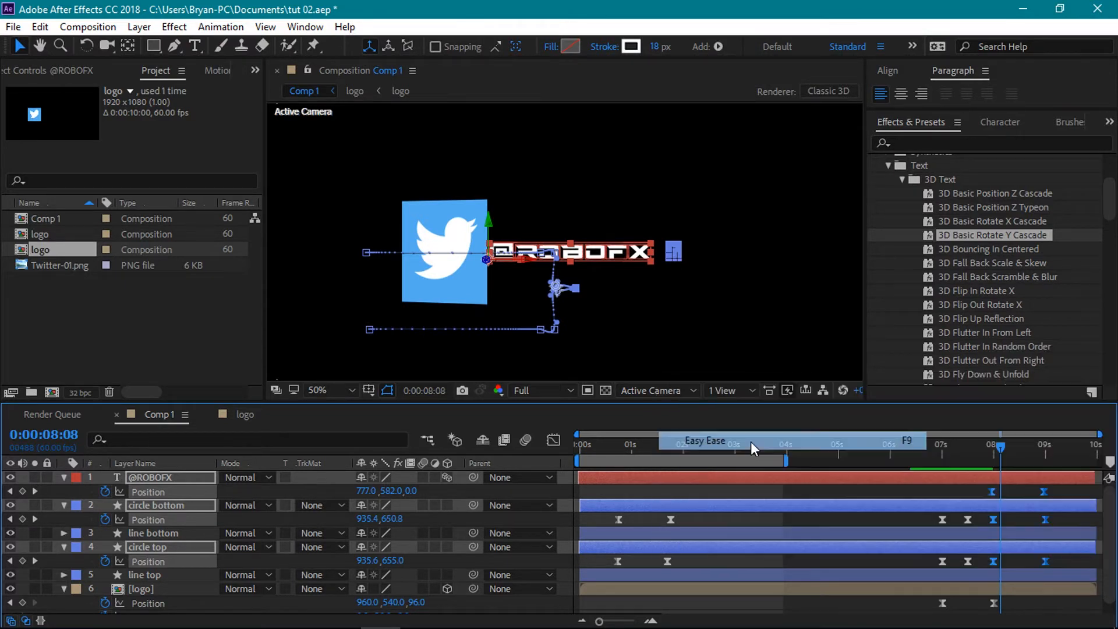
Reshape the Position speed curves of the text and both circles so they peak late, and preview the motion.
left_click(553, 440)
left_click_drag(903, 558, 1026, 590)
left_click(796, 603)
left_click(784, 603)
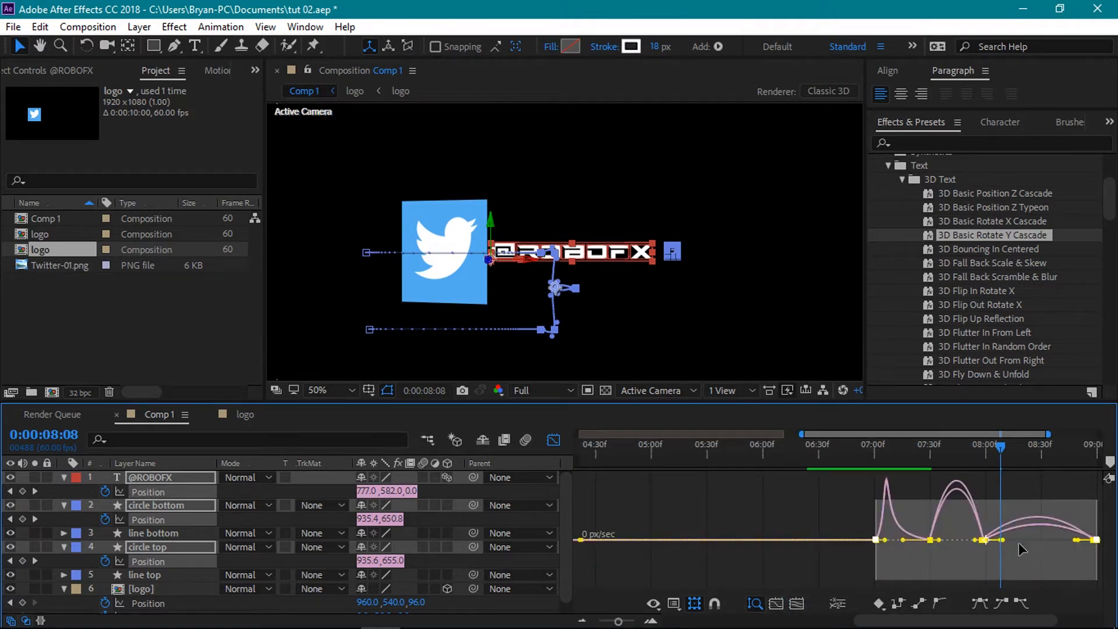
left_click_drag(938, 540, 964, 578)
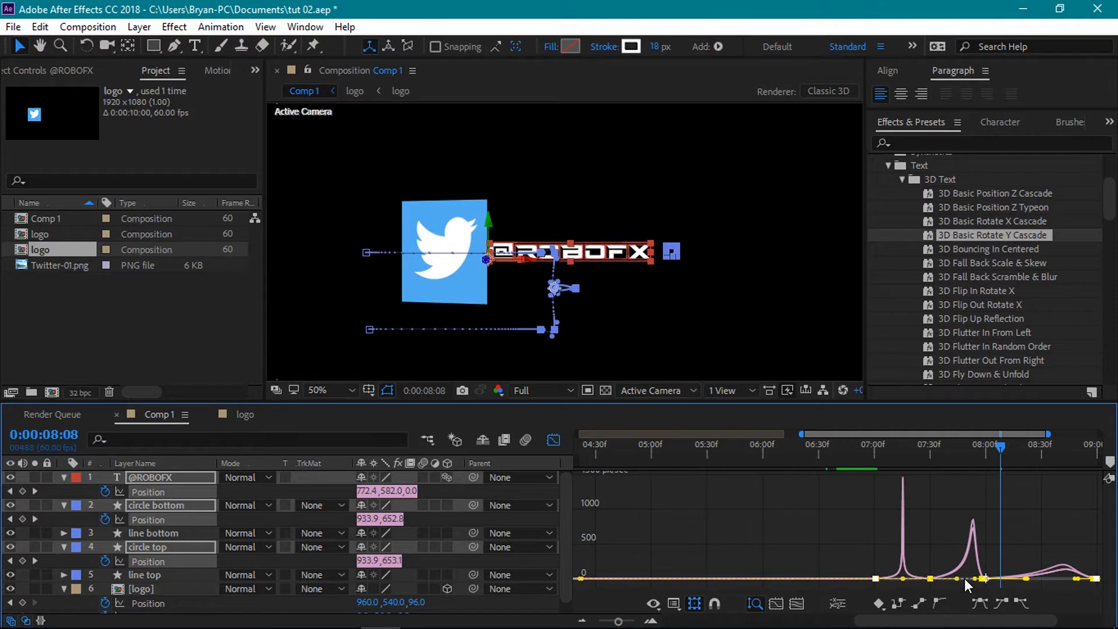
left_click(553, 440)
left_click_drag(1001, 449, 972, 448)
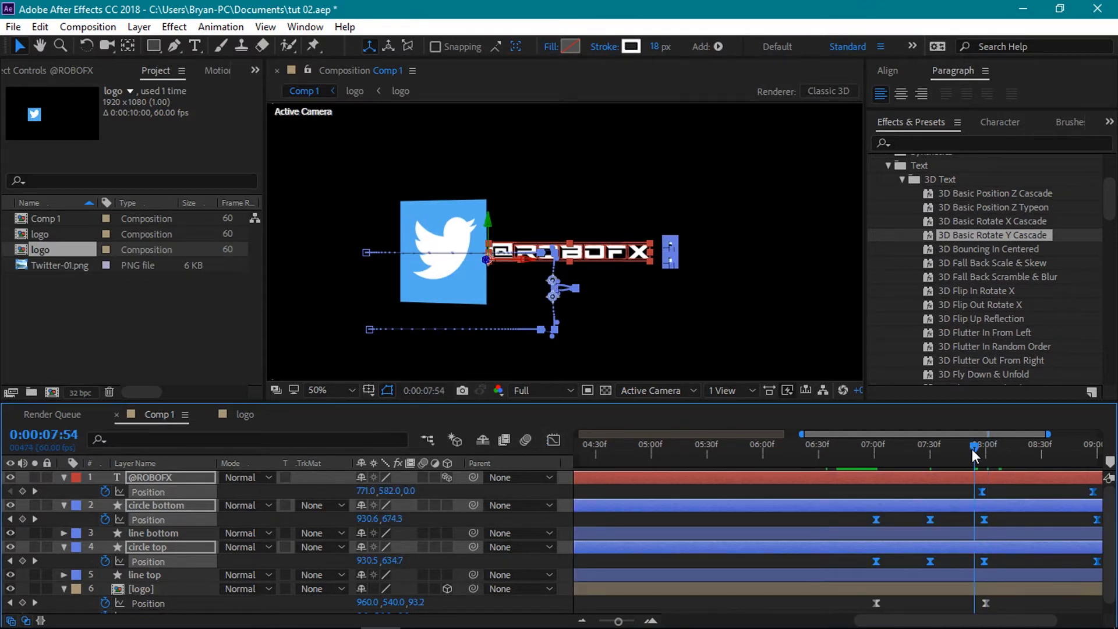
key("space")
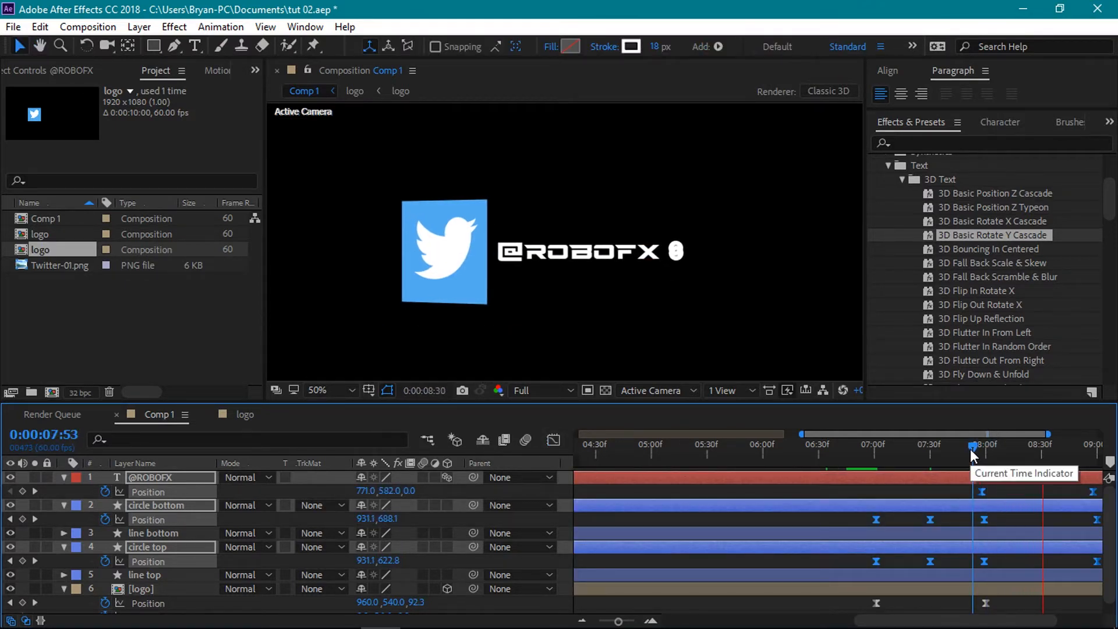
left_click_drag(983, 445, 1008, 456)
key("space")
Set the X position to 1016.5 for circle bottom and 1017.5 for circle top at 0:00:08:59.
left_click_drag(964, 620, 991, 619)
left_click_drag(1042, 513, 1014, 568)
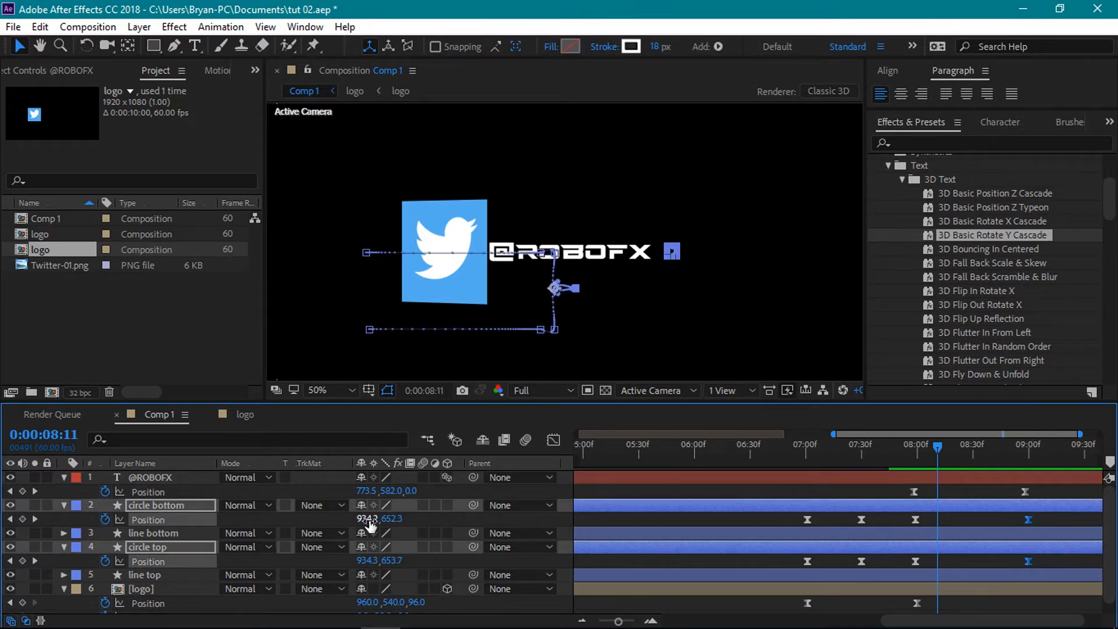
left_click_drag(943, 447, 1028, 453)
left_click_drag(368, 524, 397, 523)
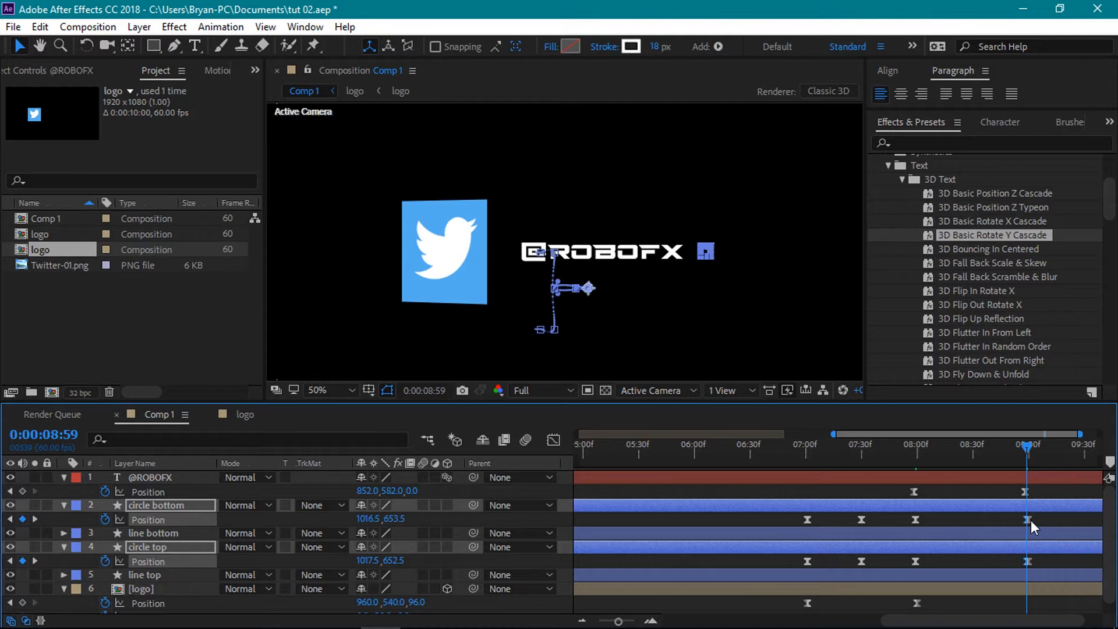
Delete the duplicate circle Position keyframes near 0:00:09:00 and line up the remaining end keyframes with the text's at 0:00:09:01.
left_click_drag(1030, 519, 1040, 519)
left_click_drag(1030, 562, 1041, 559)
left_click_drag(1057, 512, 1036, 578)
key("Delete")
left_click_drag(1033, 445, 1029, 447)
left_click_drag(1021, 513, 1006, 474)
Set the temporal and spatial interpolation of both circles' last Position keyframes to Linear and preview the motion.
left_click_drag(1016, 507, 1032, 560)
right_click(1031, 561)
left_click(993, 492)
left_click(628, 200)
left_click(614, 239)
left_click(609, 249)
left_click(603, 291)
key("Return")
left_click_drag(987, 442, 910, 461)
key("space")
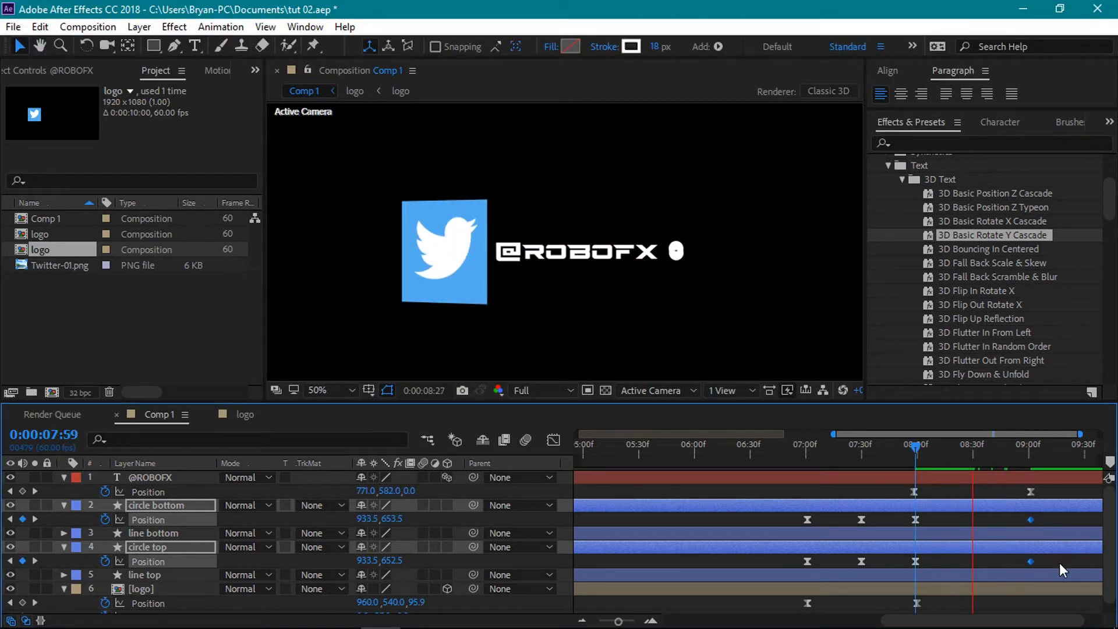
Apply Easy Ease to both circles' last two Position keyframes, reshape their speed curves and preview from 0:00:07:49.
left_click_drag(909, 444, 997, 444)
left_click_drag(1049, 513, 908, 562)
right_click(915, 560)
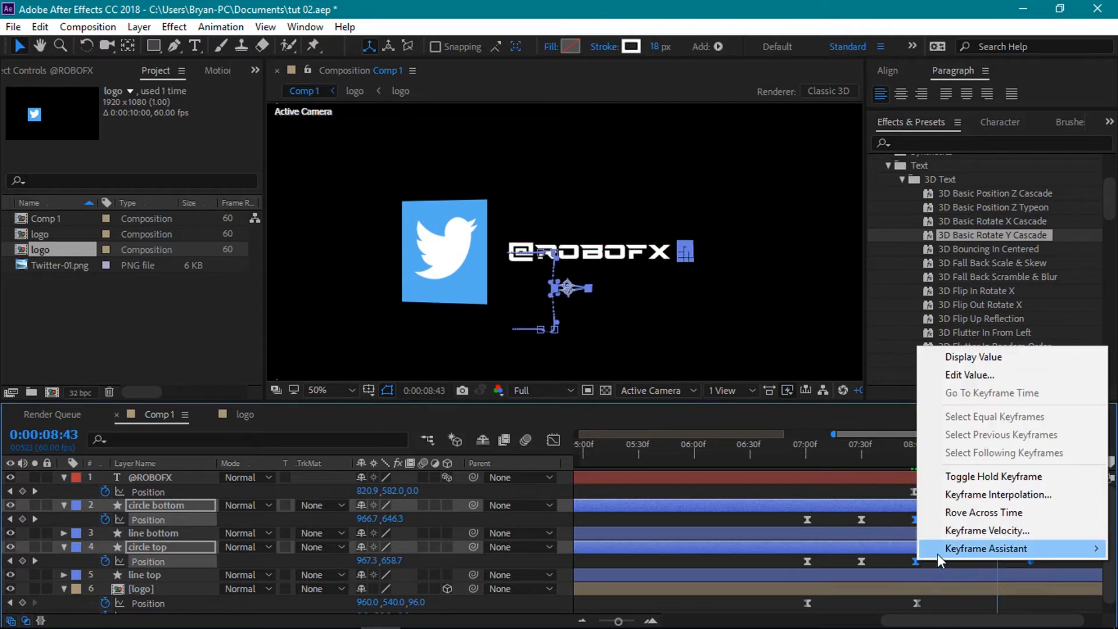
left_click(699, 440)
key("shift+F3")
left_click_drag(934, 571, 986, 578)
left_click(553, 440)
left_click_drag(955, 452, 895, 450)
key("space")
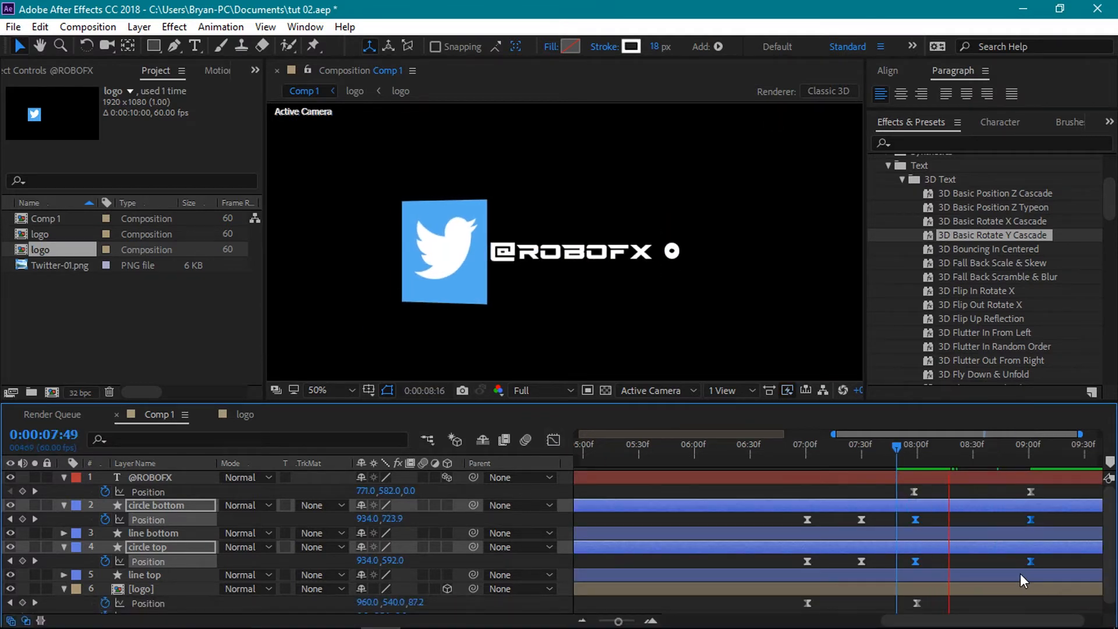
Set the temporal and spatial interpolation of both circles' last two Position keyframes to Linear and preview from 0:00:07:42.
left_click_drag(889, 447, 1030, 459)
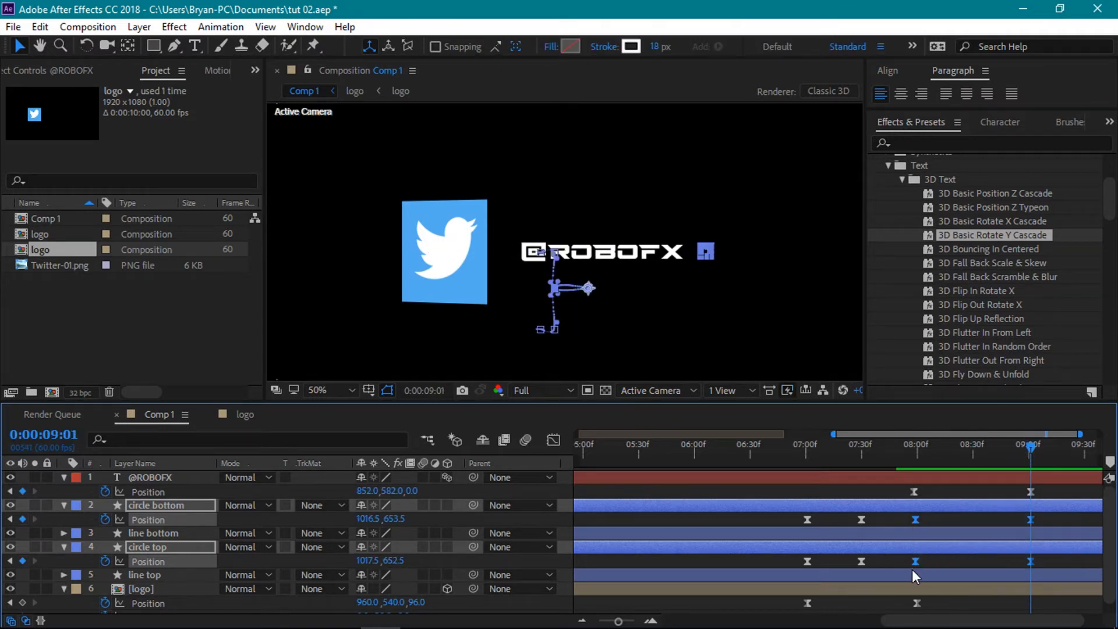
key("ctrl+alt+k")
left_click(591, 251)
left_click(582, 289)
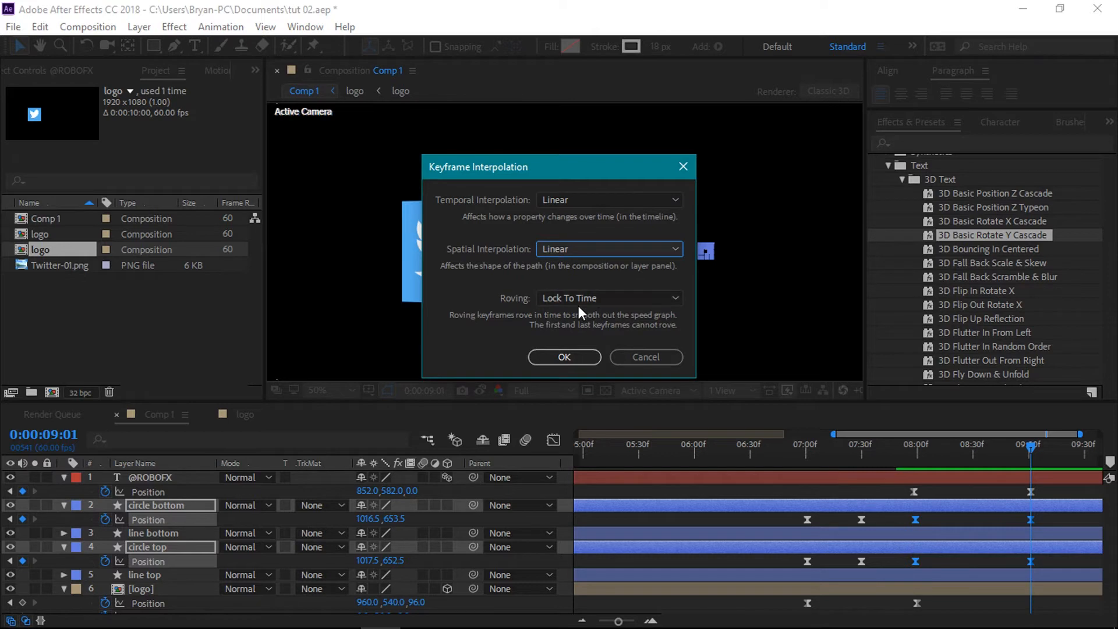
left_click(564, 356)
left_click_drag(1024, 447, 885, 473)
key("space")
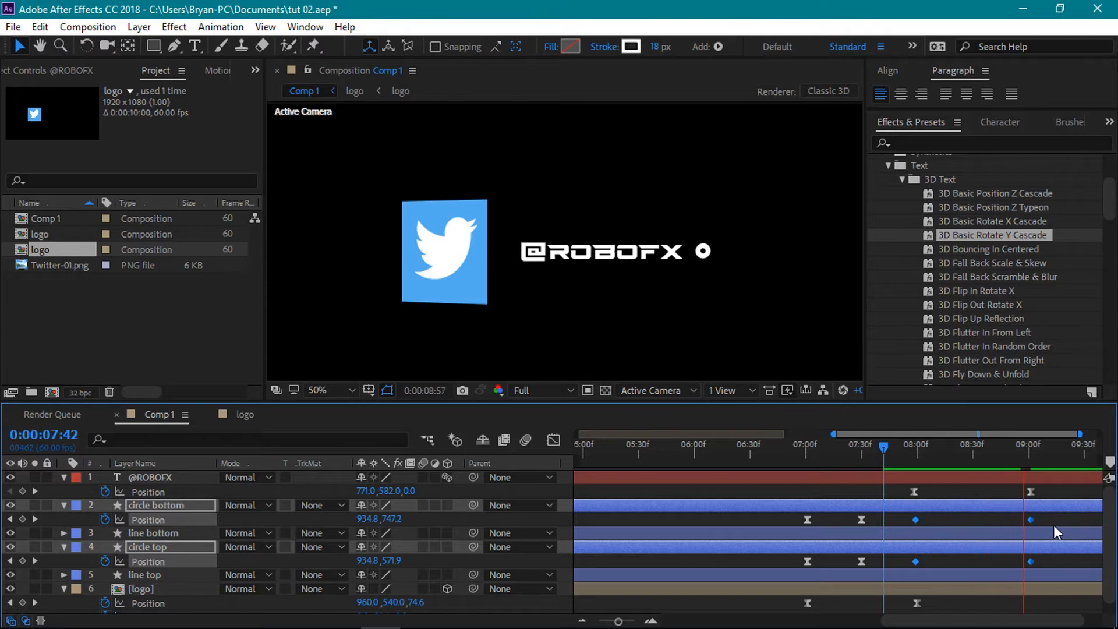
Move both circle layers' end Position keyframes earlier to about 0:00:08:37 and preview the motion.
left_click_drag(882, 450, 1018, 473)
key("space")
left_click_drag(1049, 516, 987, 529)
key("space")
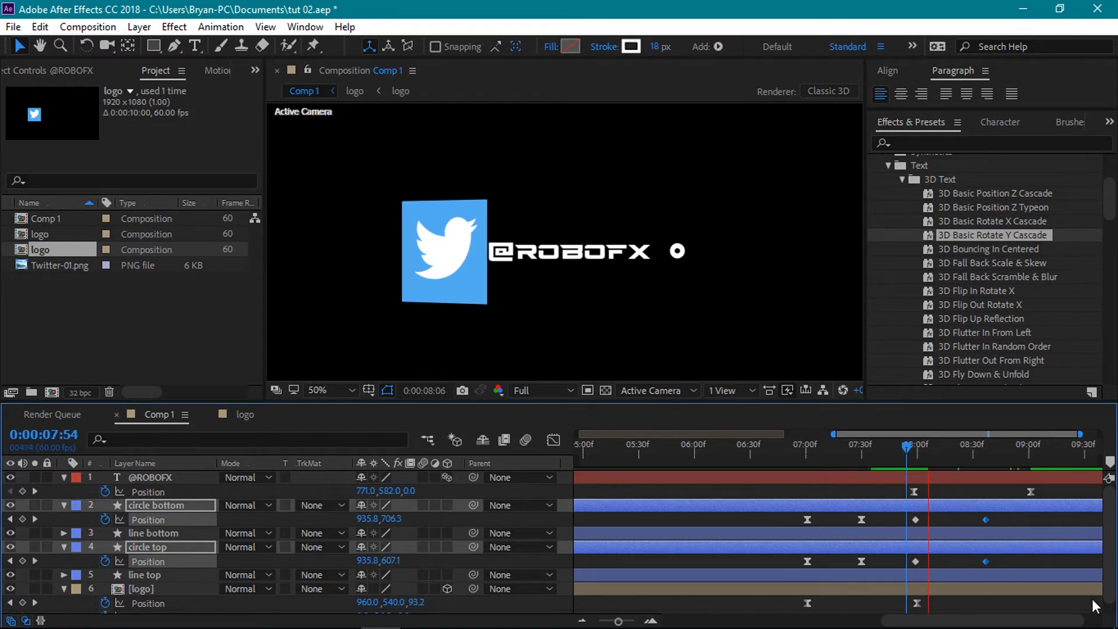
left_click_drag(1031, 492, 986, 495)
key("space")
left_click_drag(1047, 451, 867, 453)
key("space")
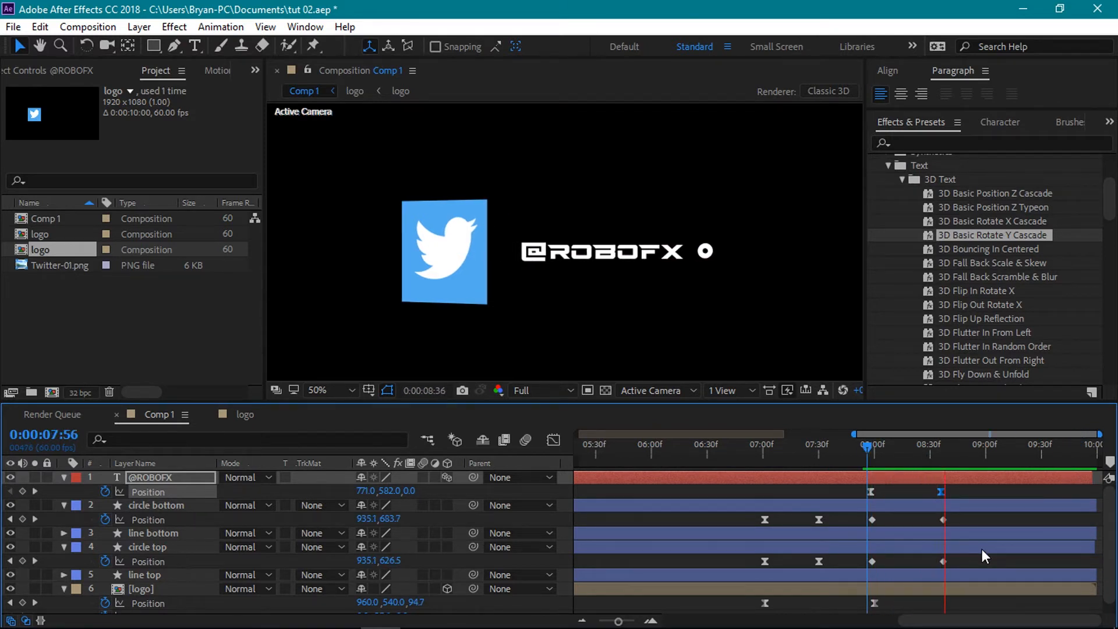
left_click_drag(934, 449, 941, 455)
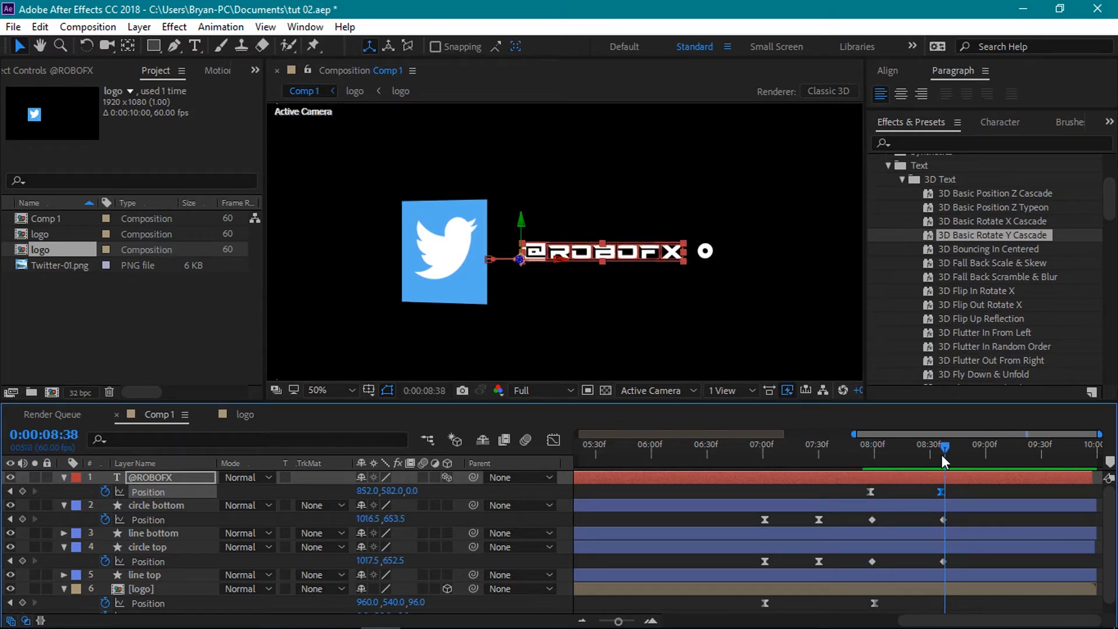
left_click(68, 477)
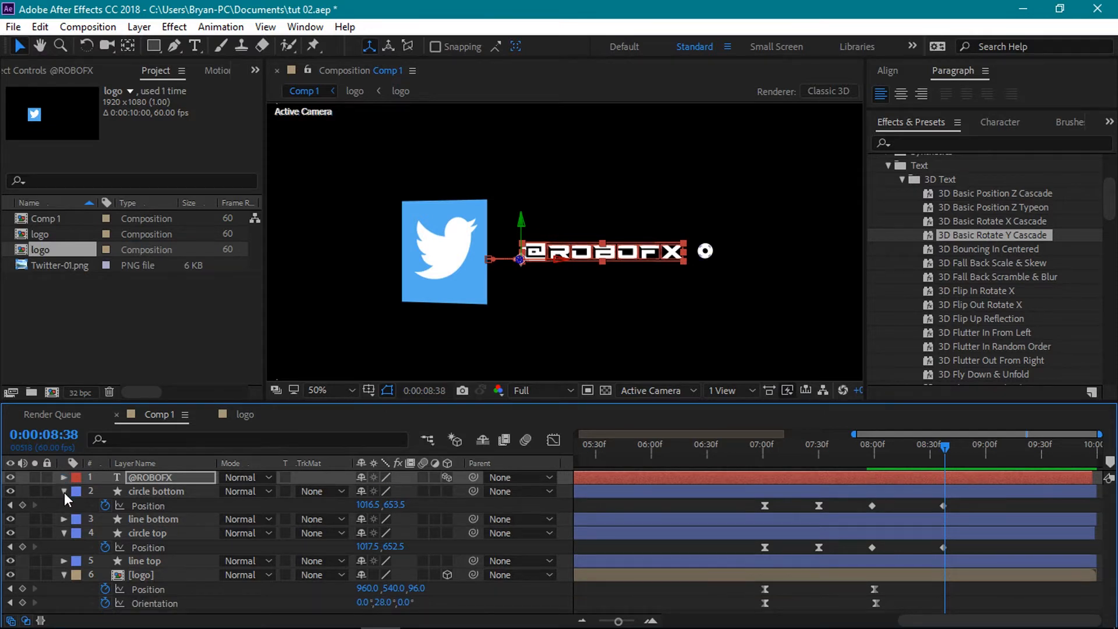
left_click(64, 492)
left_click(63, 508)
left_click(65, 493)
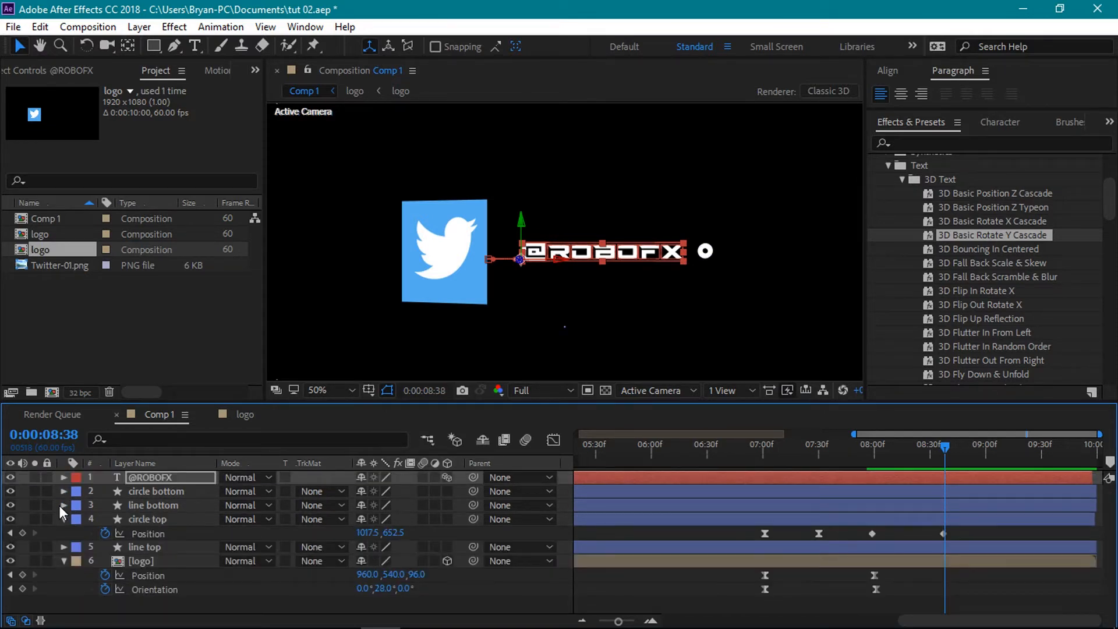
left_click(64, 519)
left_click(63, 546)
left_click(166, 591)
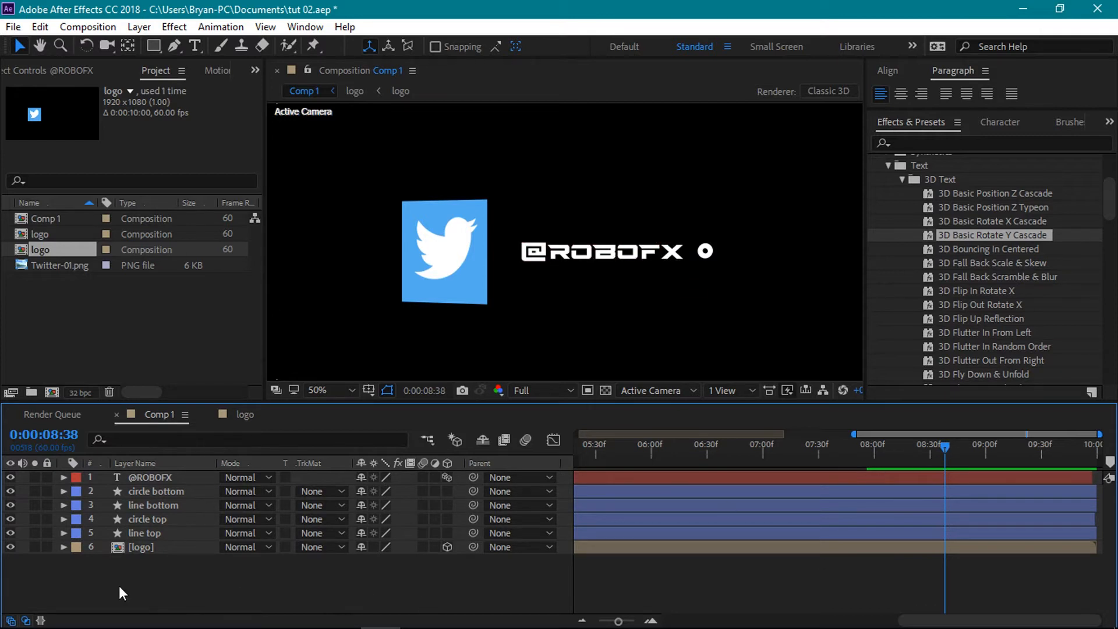
mouse_move(944, 446)
left_mouse_down()
mouse_move(989, 449)
mouse_move(915, 461)
mouse_move(953, 464)
left_mouse_up()
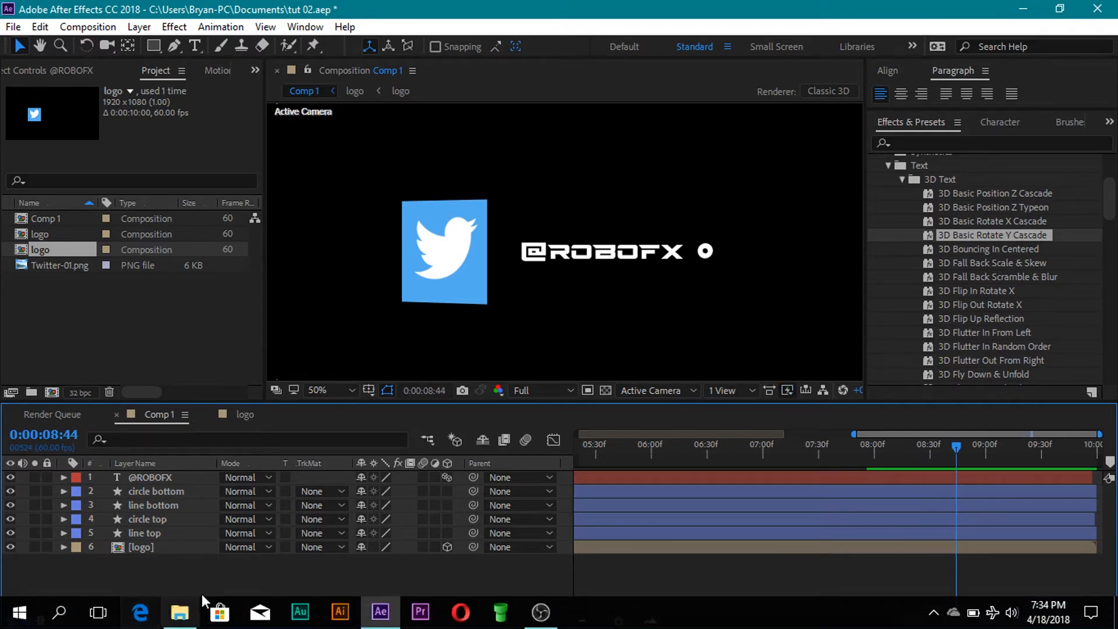
left_click(153, 46)
mouse_move(505, 198)
left_mouse_down()
mouse_move(561, 297)
mouse_move(783, 343)
left_mouse_up()
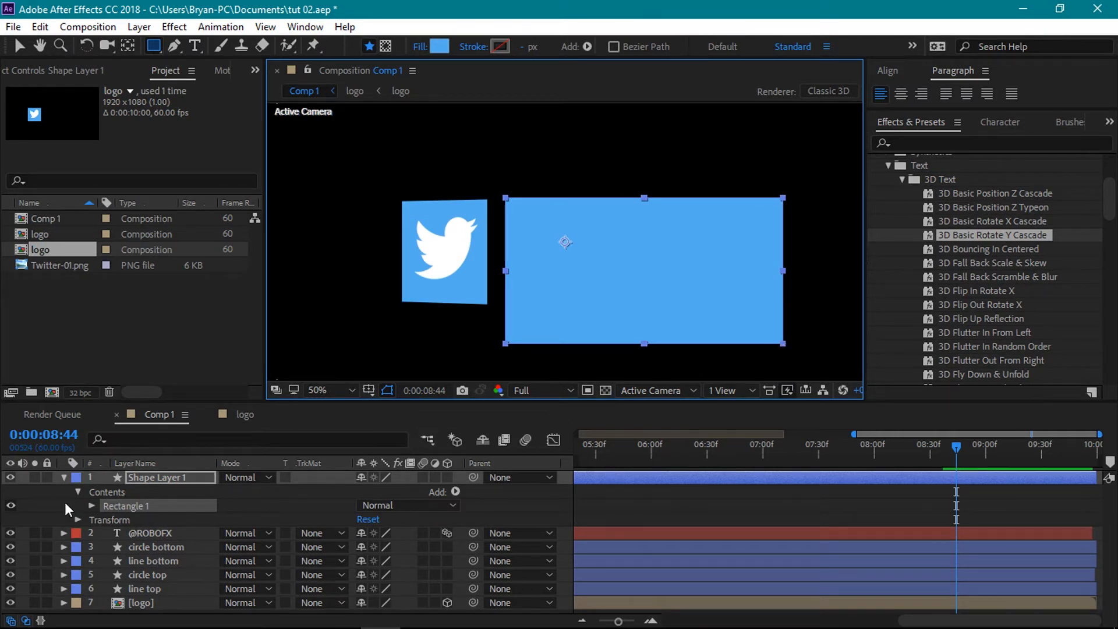
left_click(62, 476)
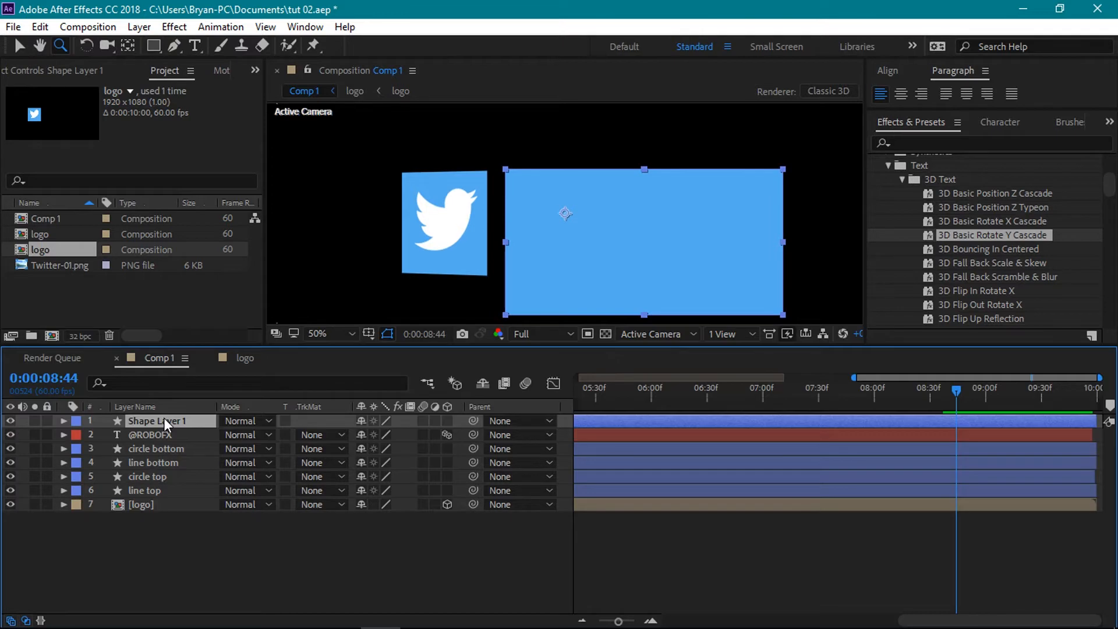
Duplicate the rectangle layer twice, placing one copy directly above circle bottom and the other directly above circle top.
key("ctrl+d")
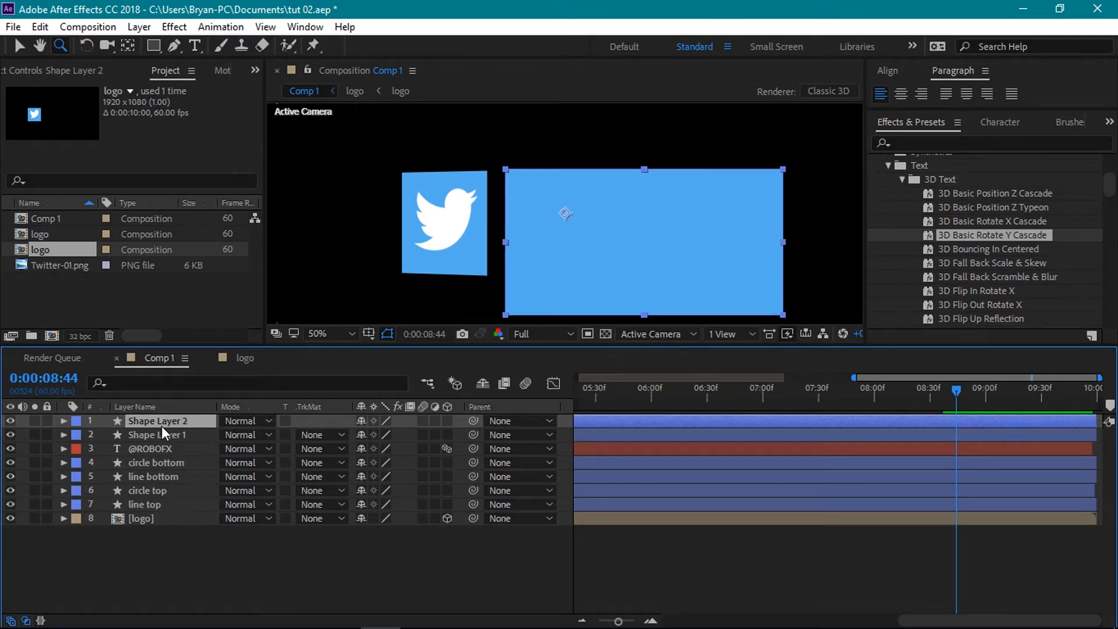
left_click_drag(160, 424, 160, 457)
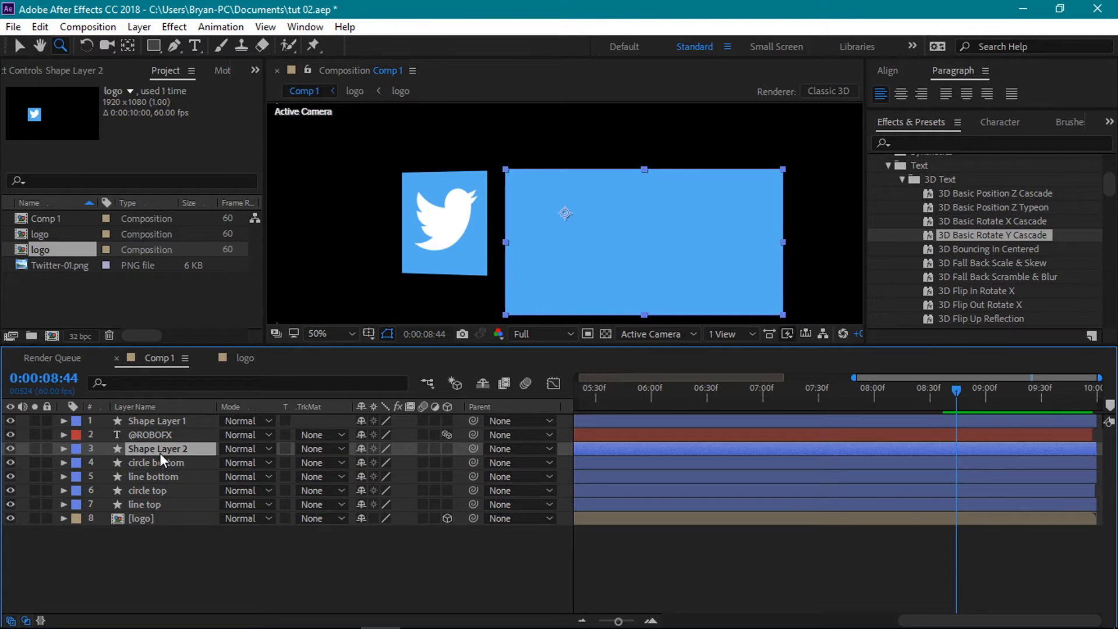
key("ctrl+d")
left_click_drag(159, 449, 155, 494)
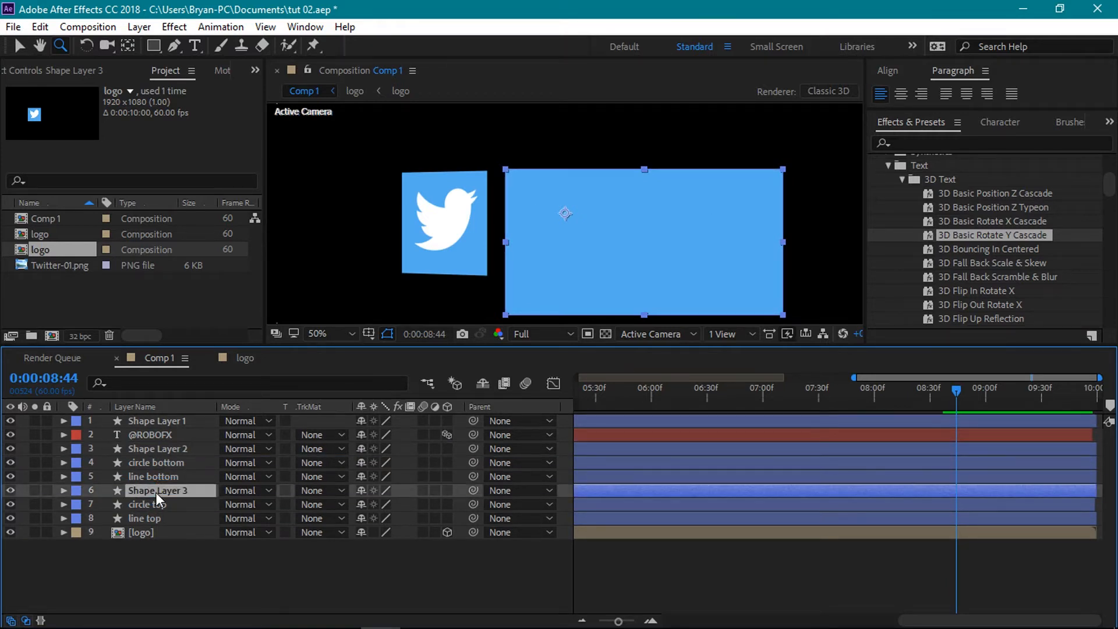
left_click(160, 432)
left_click(324, 435)
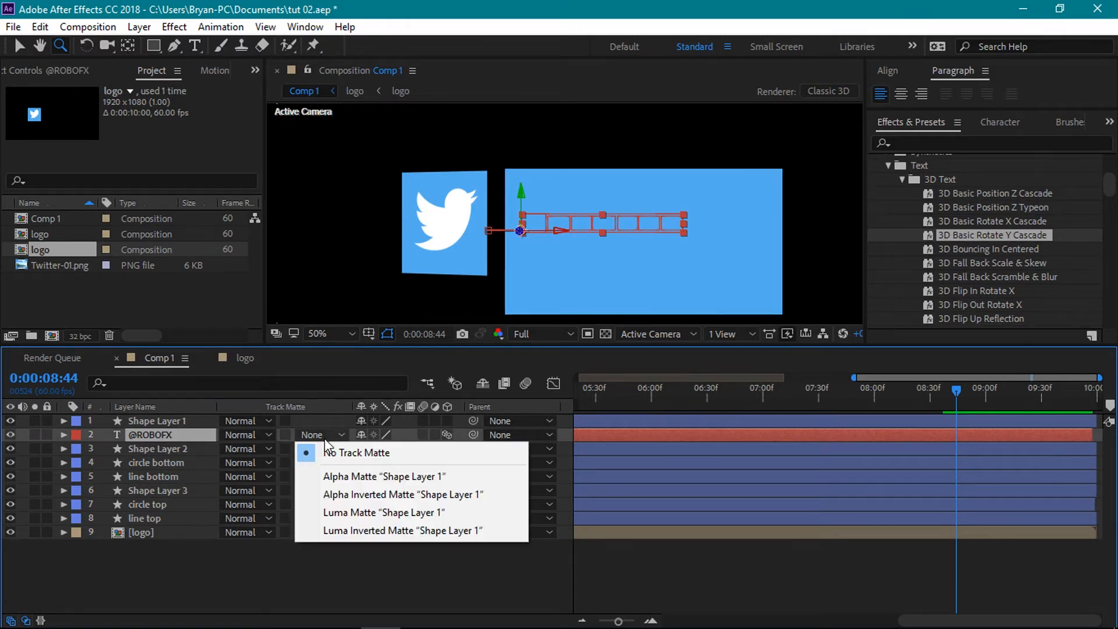
left_click(331, 476)
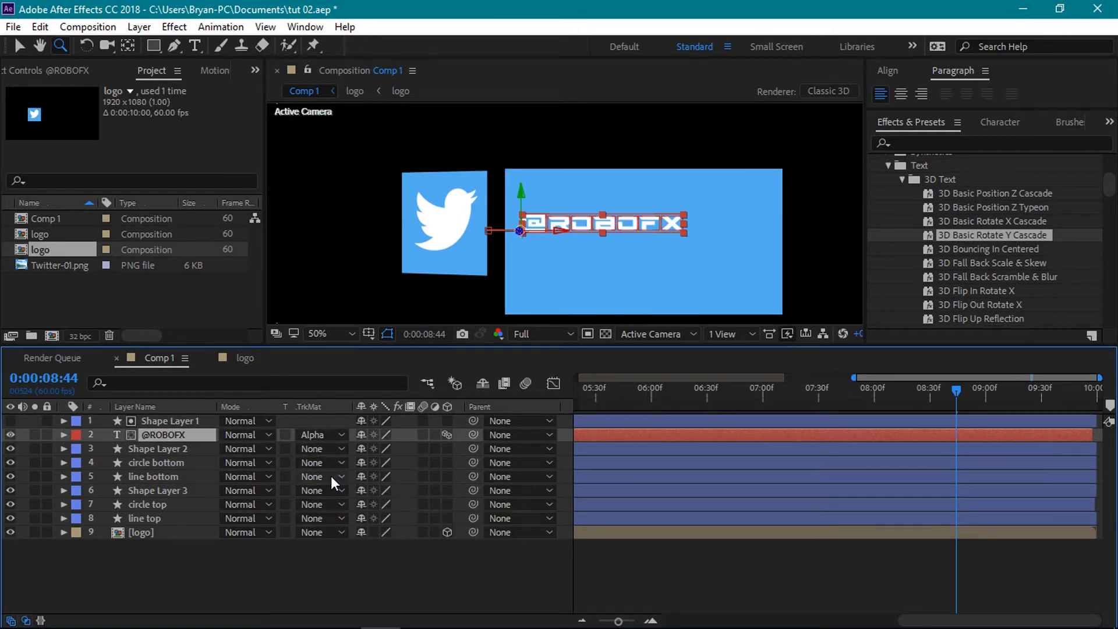
left_click(151, 463)
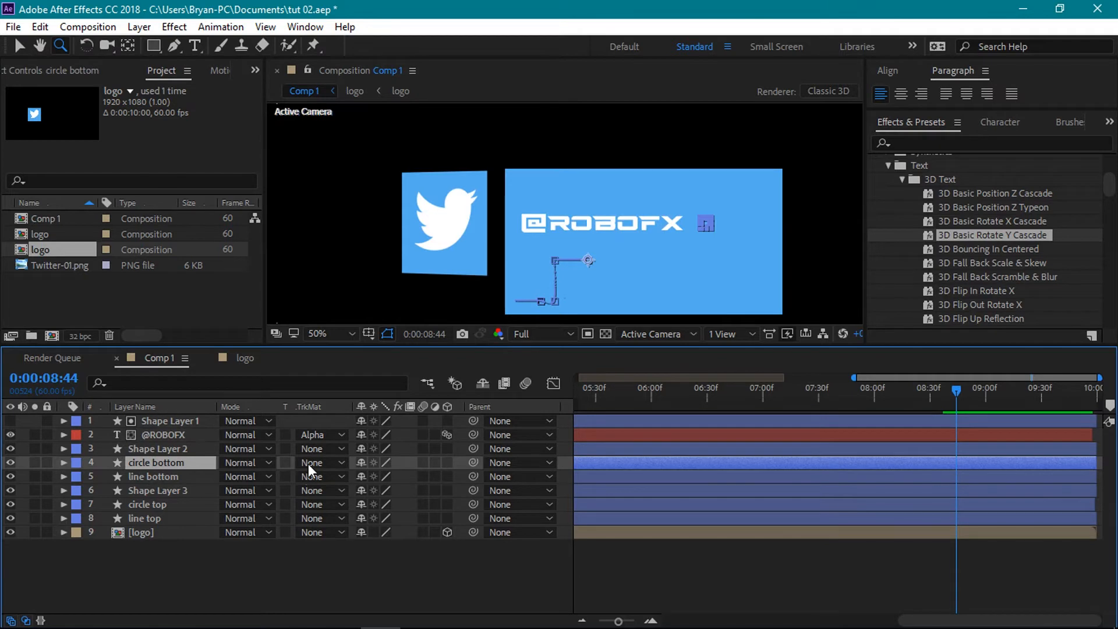
left_click(310, 463)
left_click(311, 504)
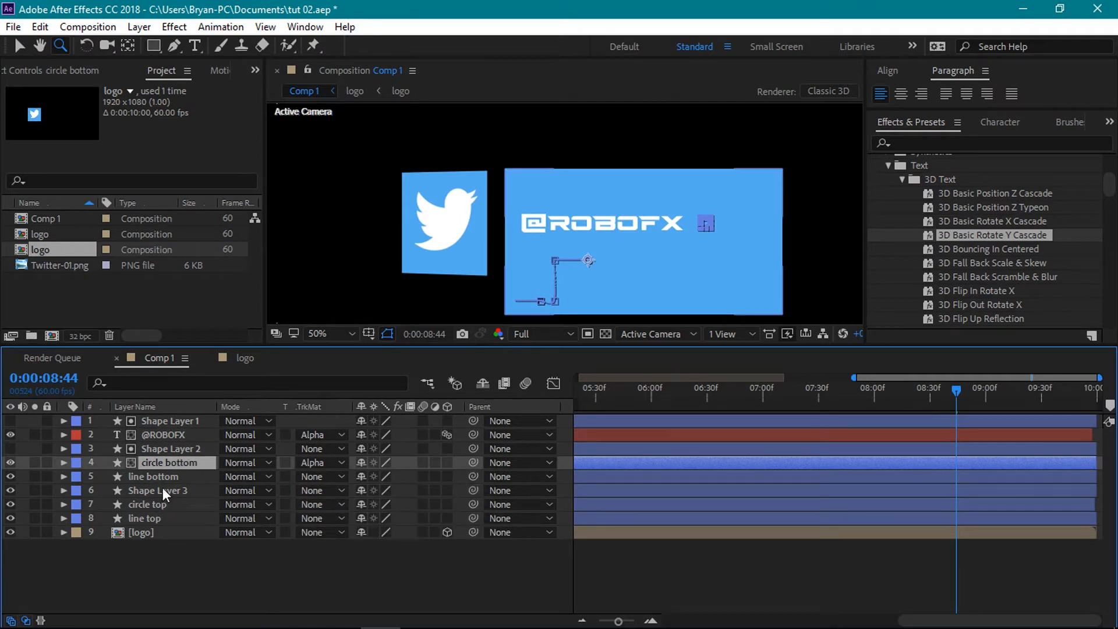
left_click(159, 505)
left_click(319, 504)
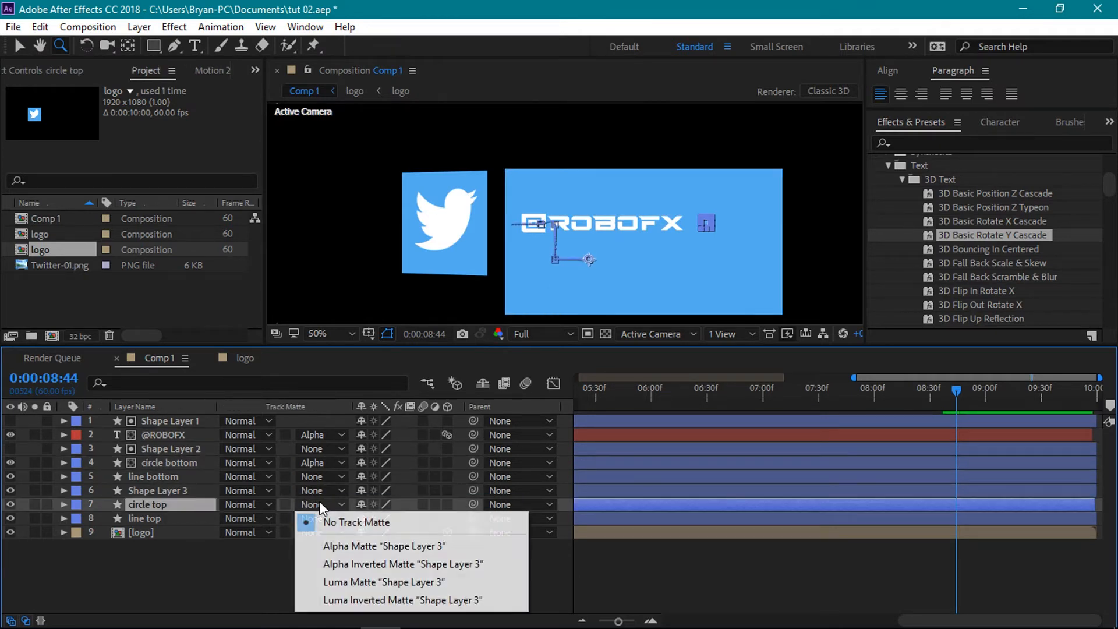
left_click(326, 547)
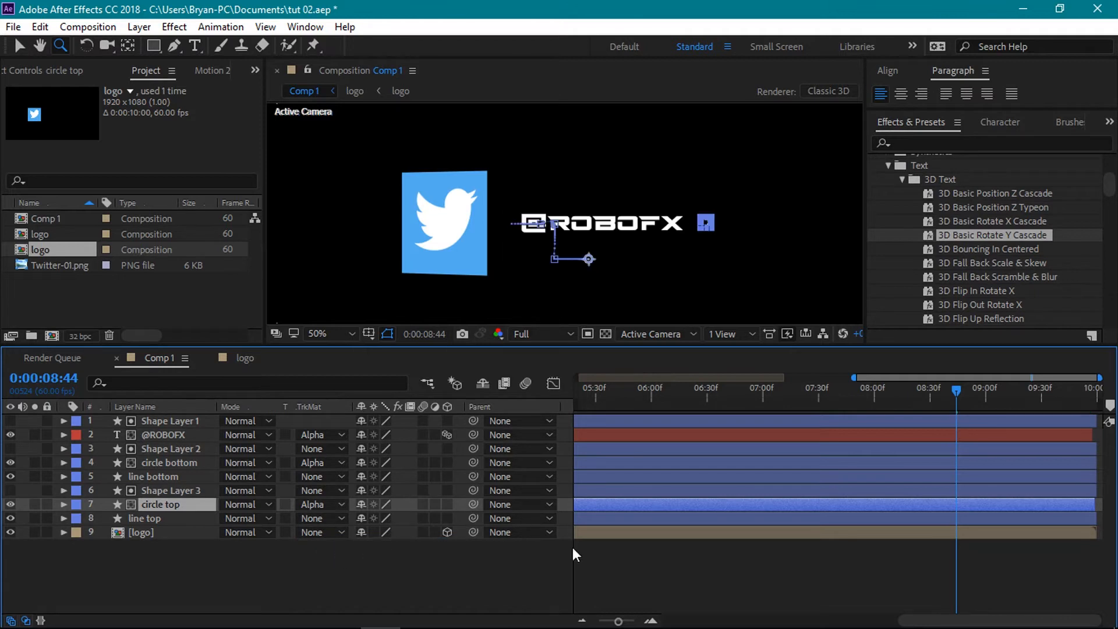
left_click_drag(954, 395, 981, 390)
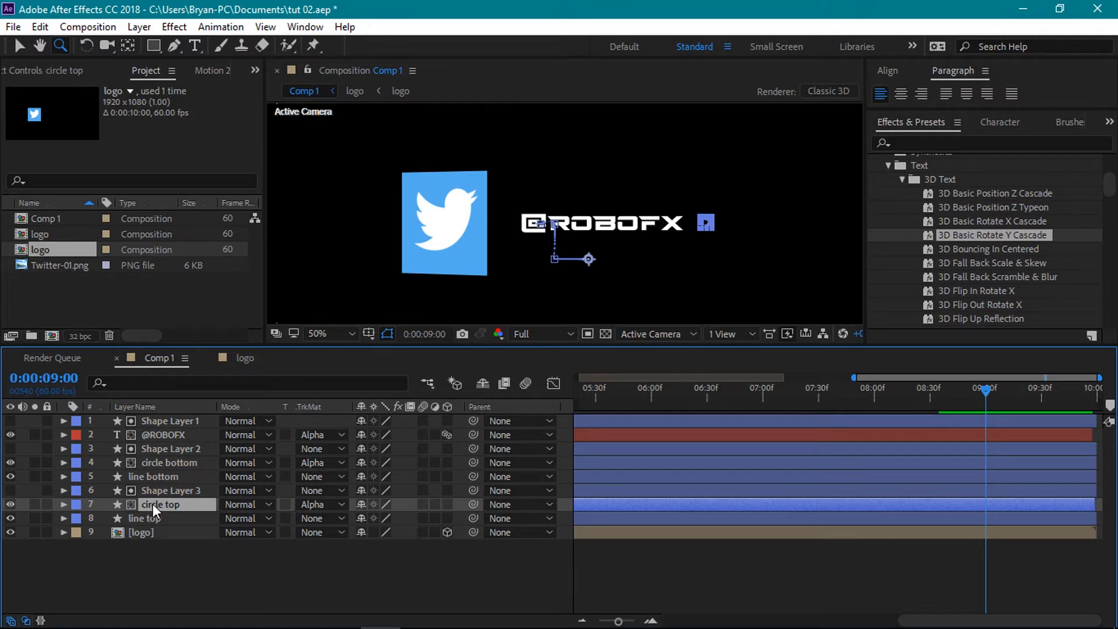
left_click(165, 464, "ctrl")
left_click(172, 434, "ctrl")
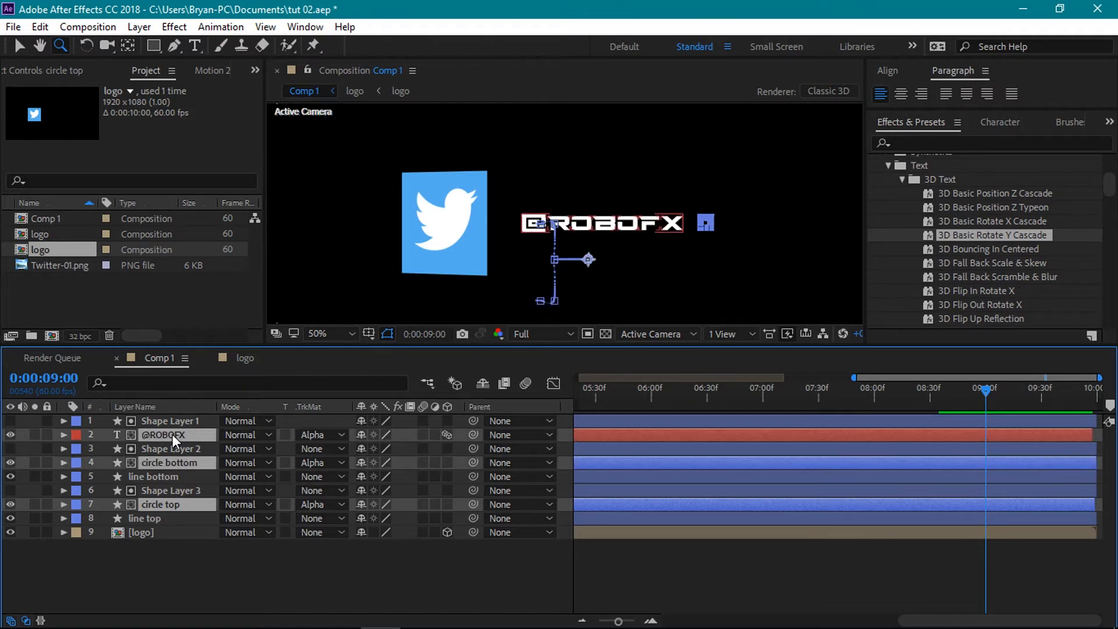
key("p")
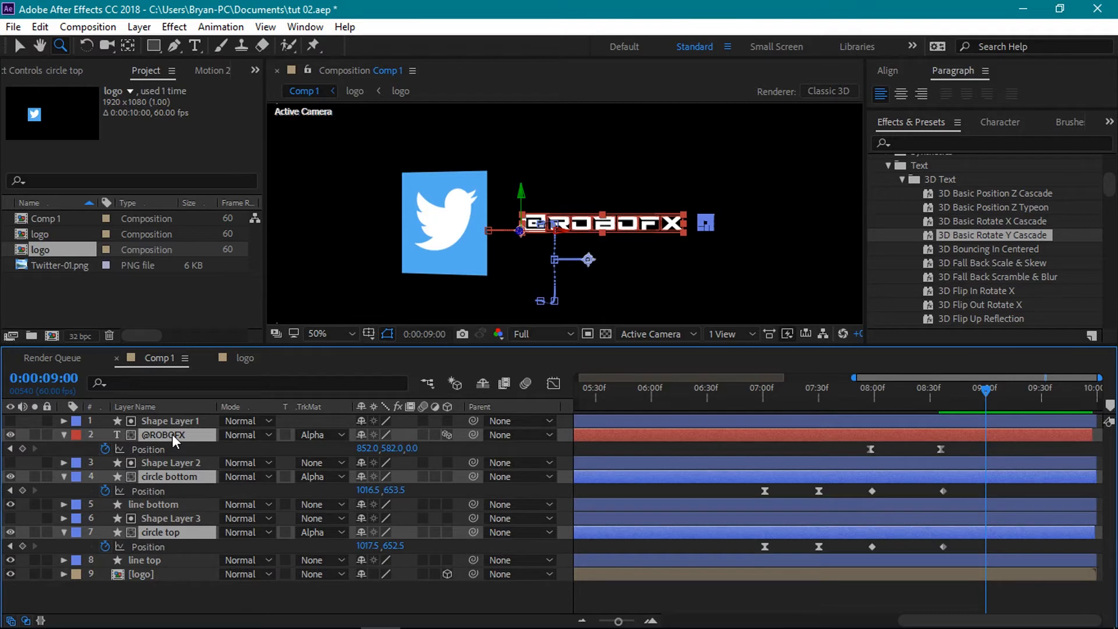
left_click(23, 449)
left_click_drag(986, 389, 1043, 394)
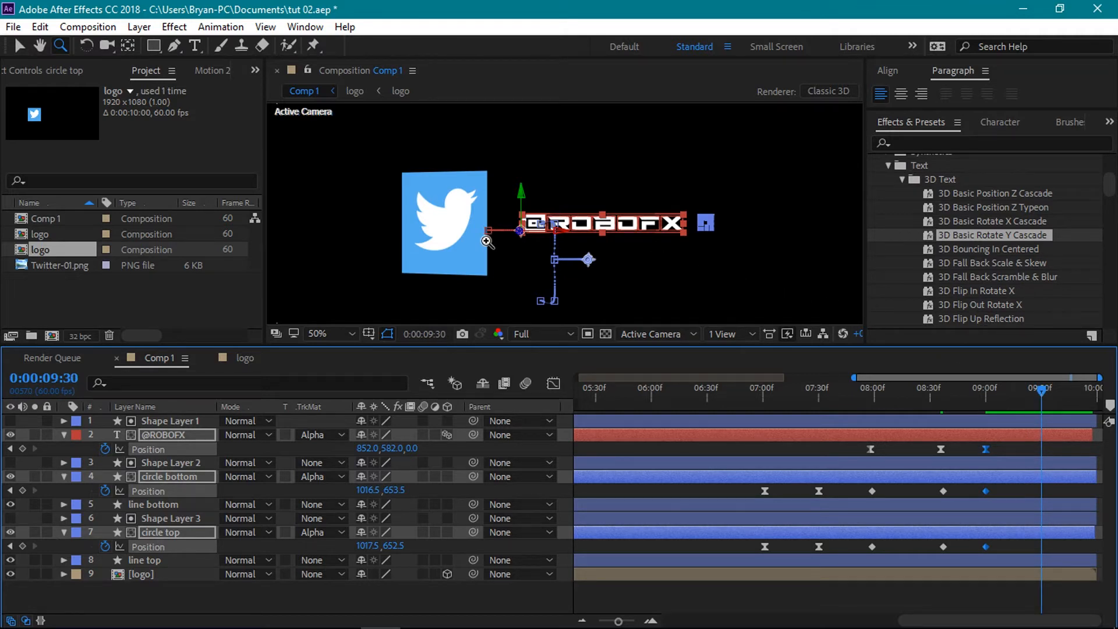
left_click(283, 451)
left_click(150, 436)
left_click_drag(368, 449, 2, 462)
At 0:00:09:30, set the X position of circle bottom to 396.5 and of circle top to 397.5.
left_click(181, 478)
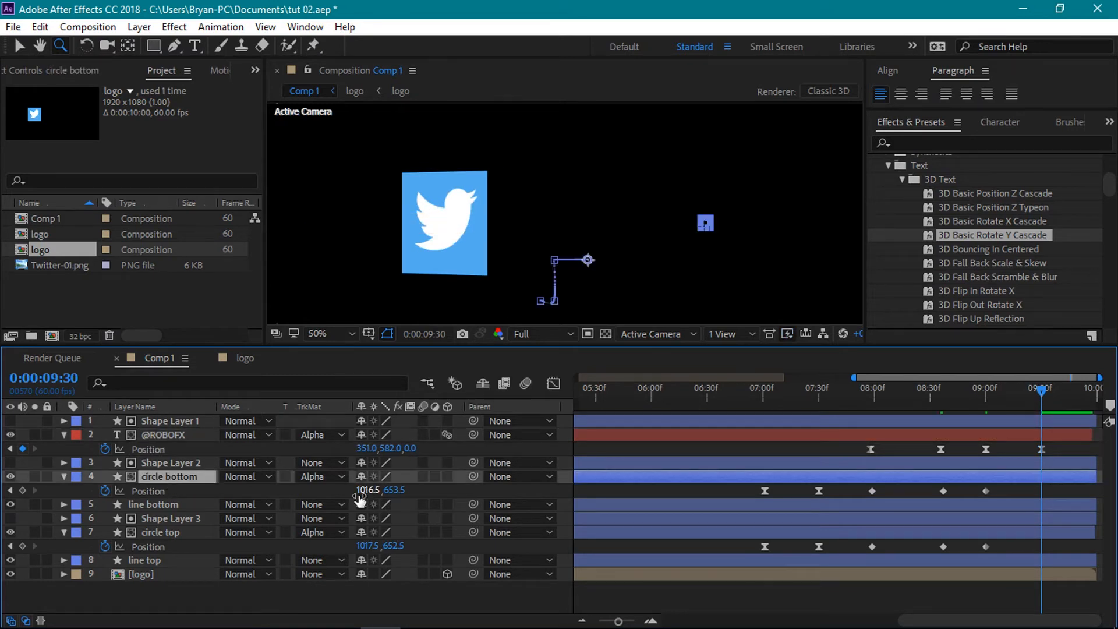
left_click(160, 534, "ctrl")
left_click_drag(368, 545, 203, 533)
left_click_drag(368, 547, 343, 559)
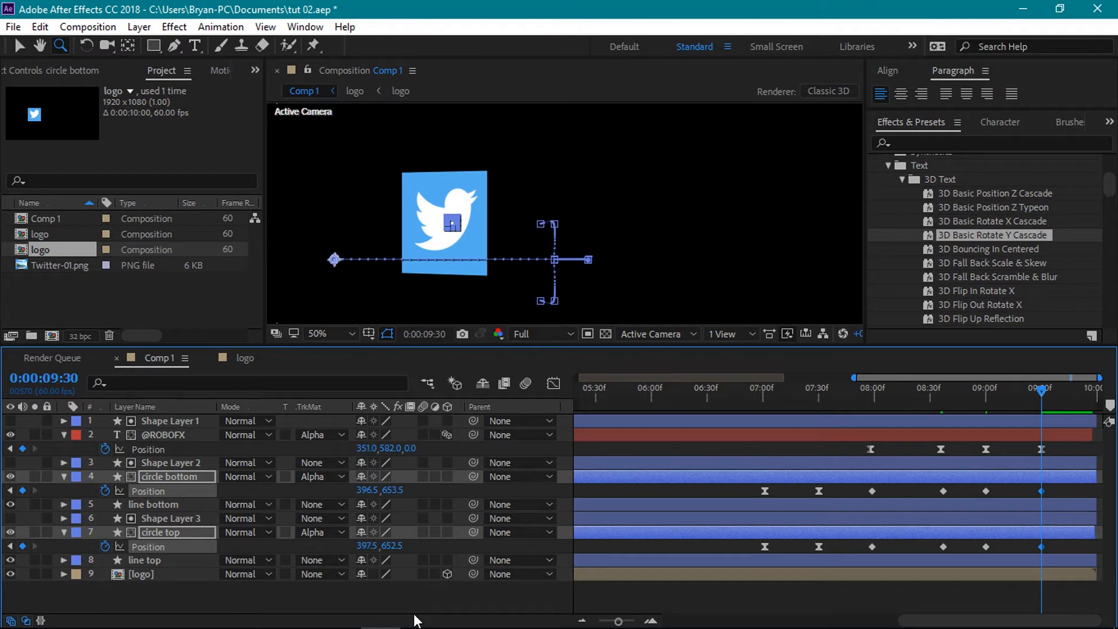
Apply Easy Ease to the final Position keyframes of both circle layers.
left_click_drag(1066, 488, 1037, 550)
right_click(1036, 550)
mouse_move(1034, 537)
left_click(843, 427)
mouse_move(1010, 397)
left_mouse_down()
mouse_move(990, 401)
mouse_move(1027, 397)
mouse_move(1003, 405)
left_mouse_up()
left_click(1041, 449)
left_click_drag(1041, 449, 1016, 454)
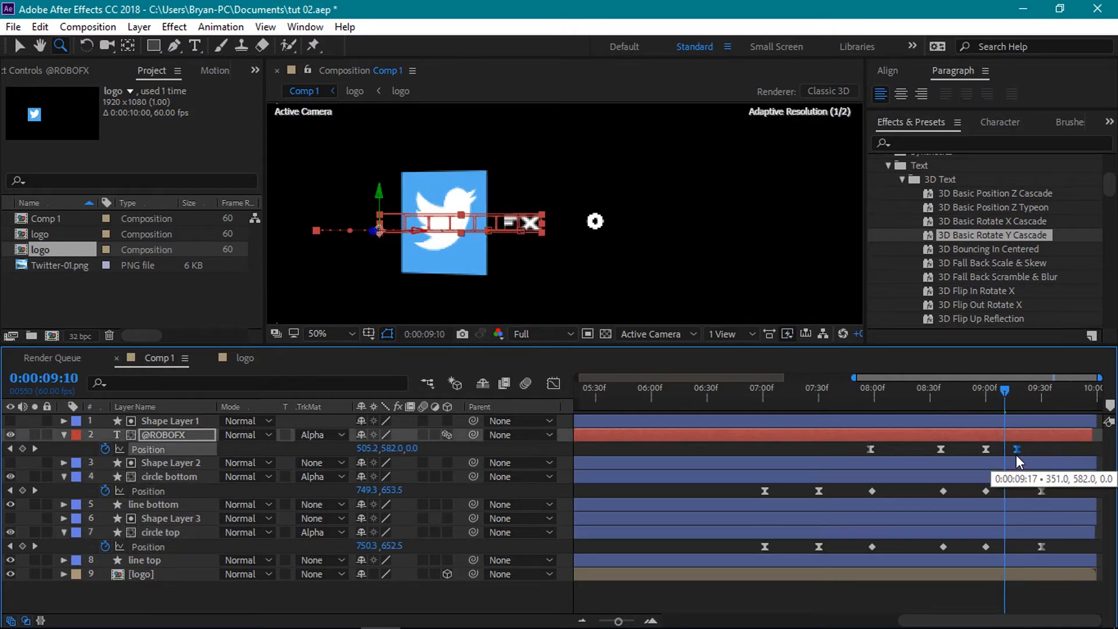
left_click_drag(1027, 386, 922, 405)
left_click(917, 594)
key("space")
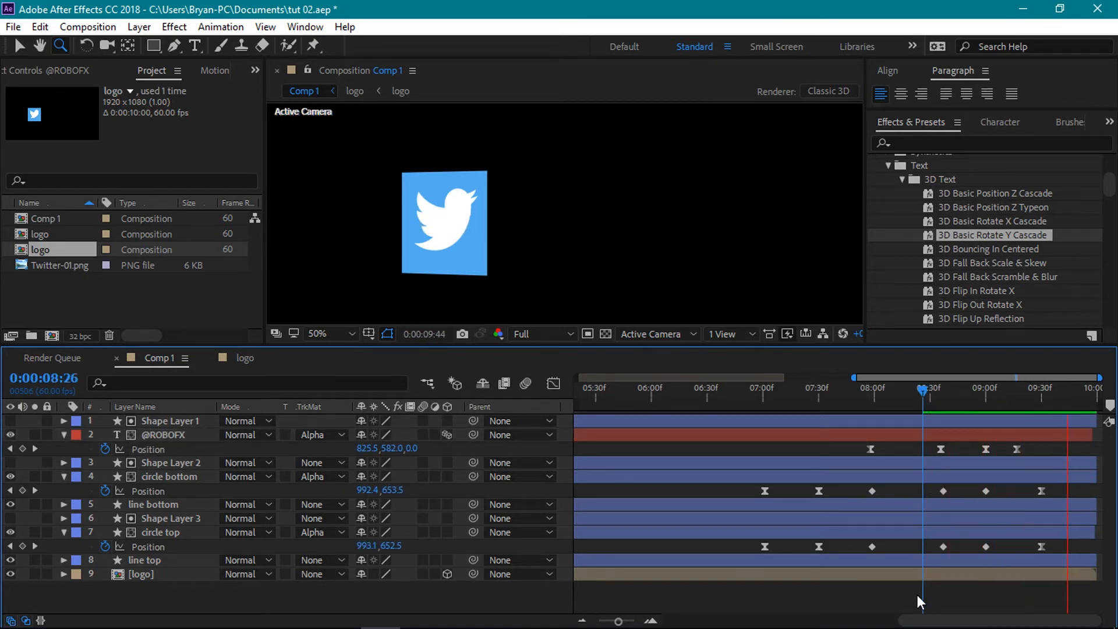
Move both circles' final Position keyframes earlier to about 0:00:09:22 and preview from 0:00:08:59.
left_click_drag(913, 396, 1028, 408)
left_click_drag(1071, 486, 1032, 490)
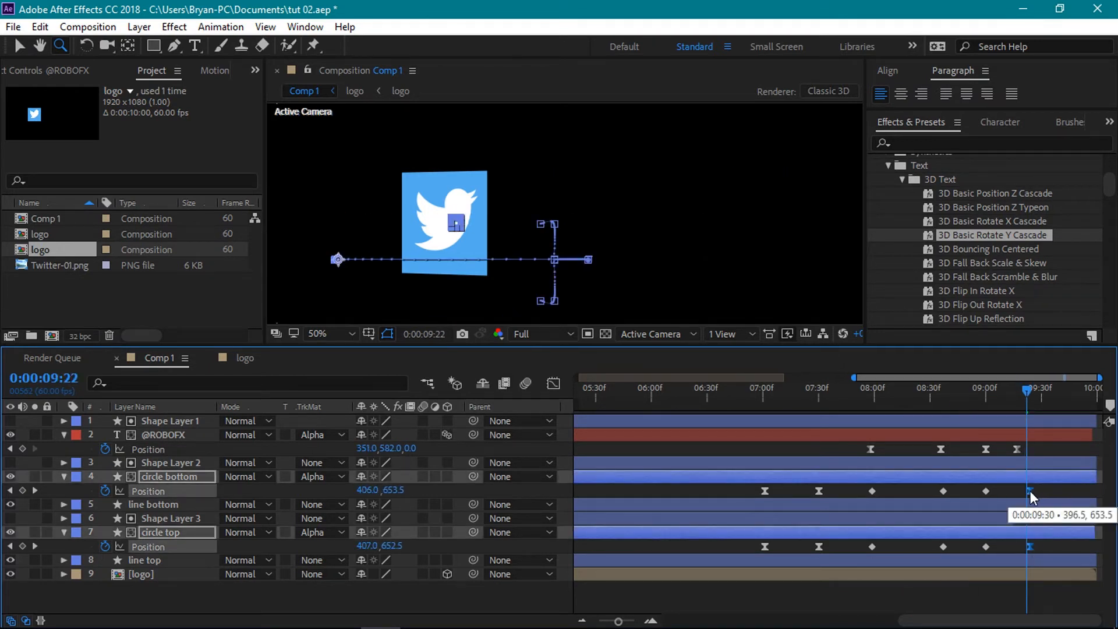
left_click_drag(1033, 391, 981, 408)
key("space")
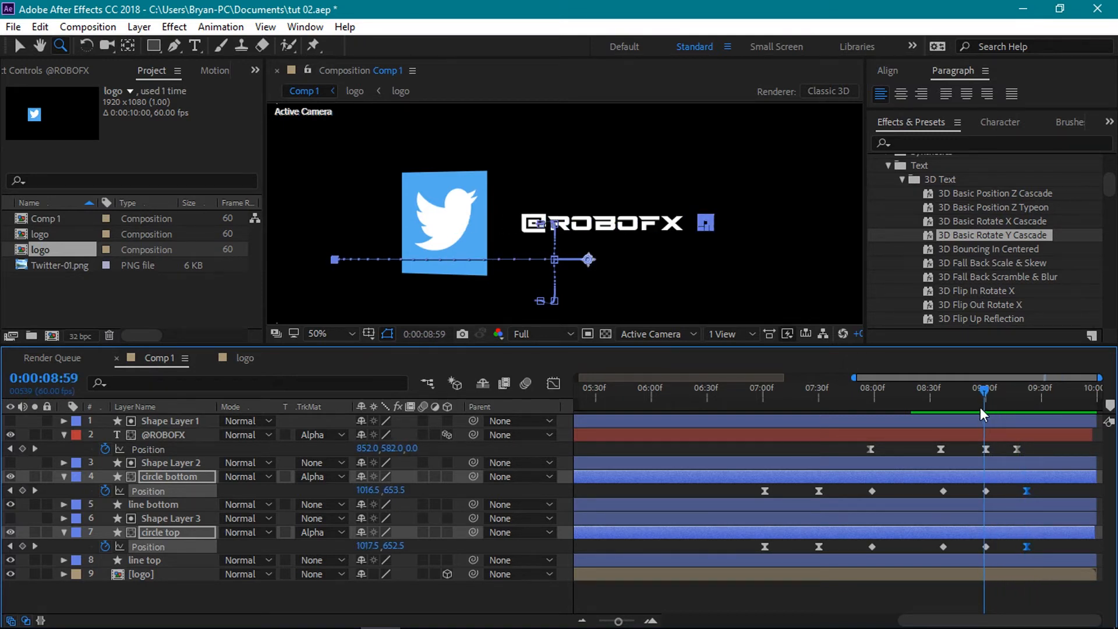
Collapse the text and circle layers, and add Position and Orientation keyframes to the logo layer at 0:00:09:30.
left_click(63, 434)
left_click(65, 461)
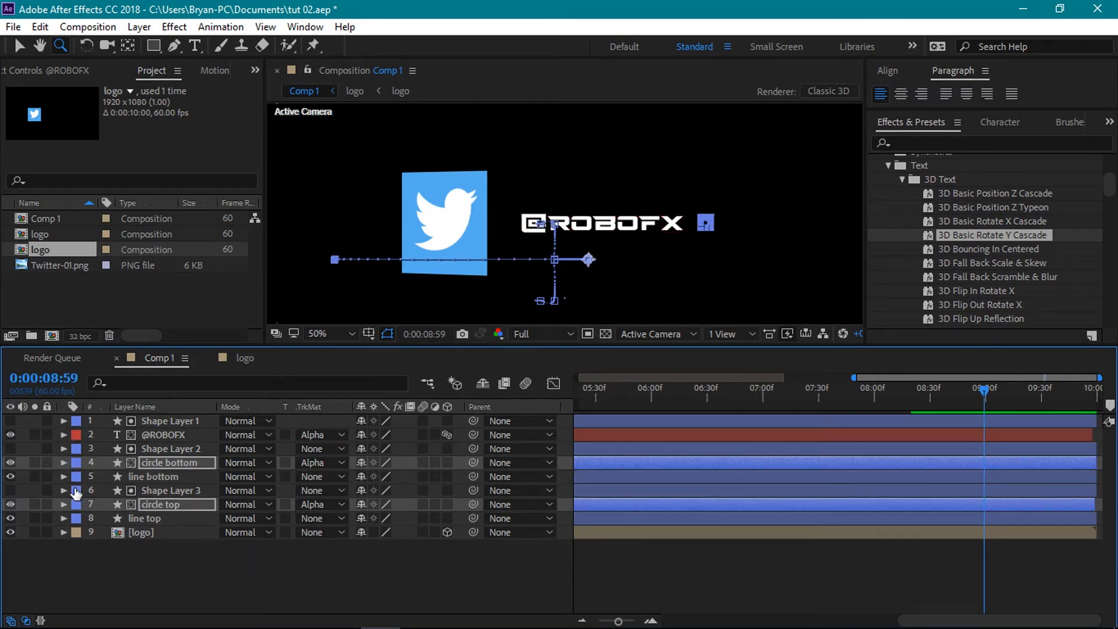
left_click(153, 533)
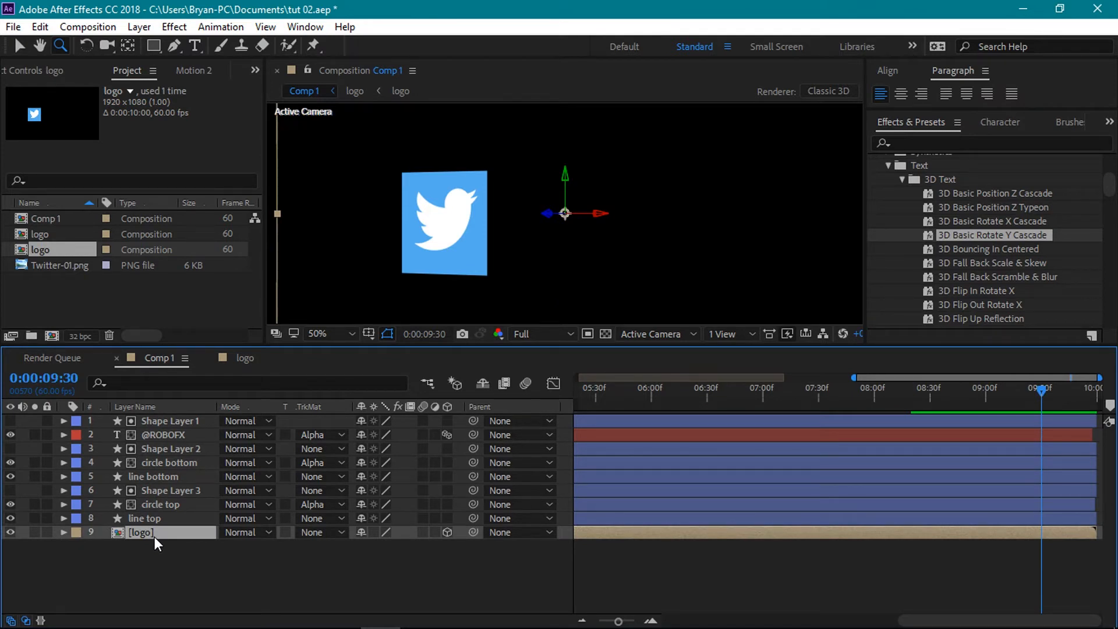
key("u")
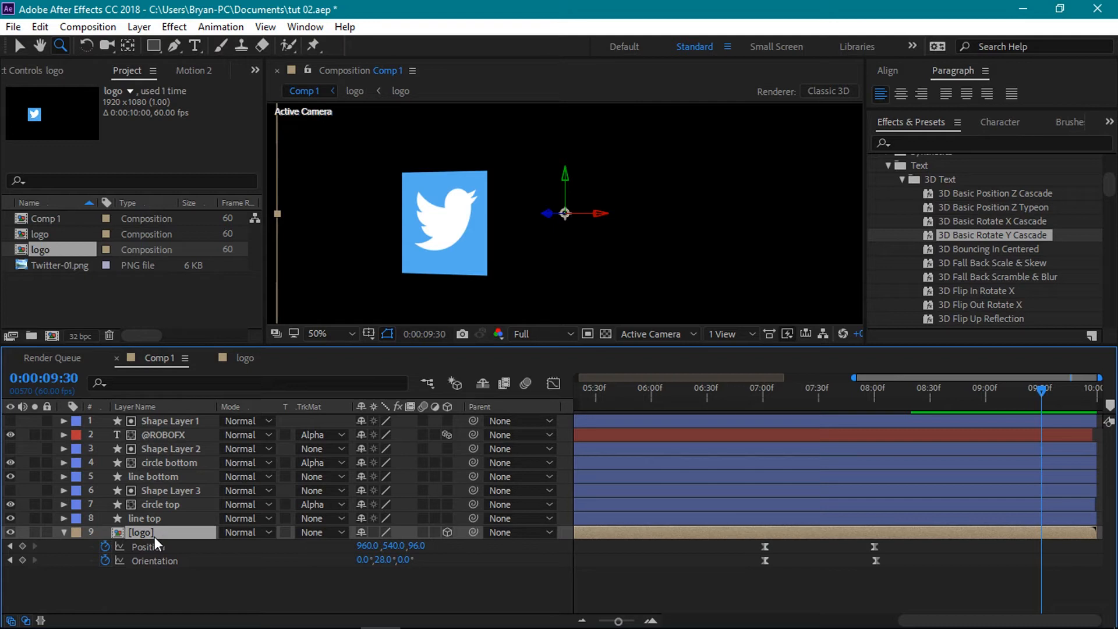
left_click(23, 560)
left_click(23, 546)
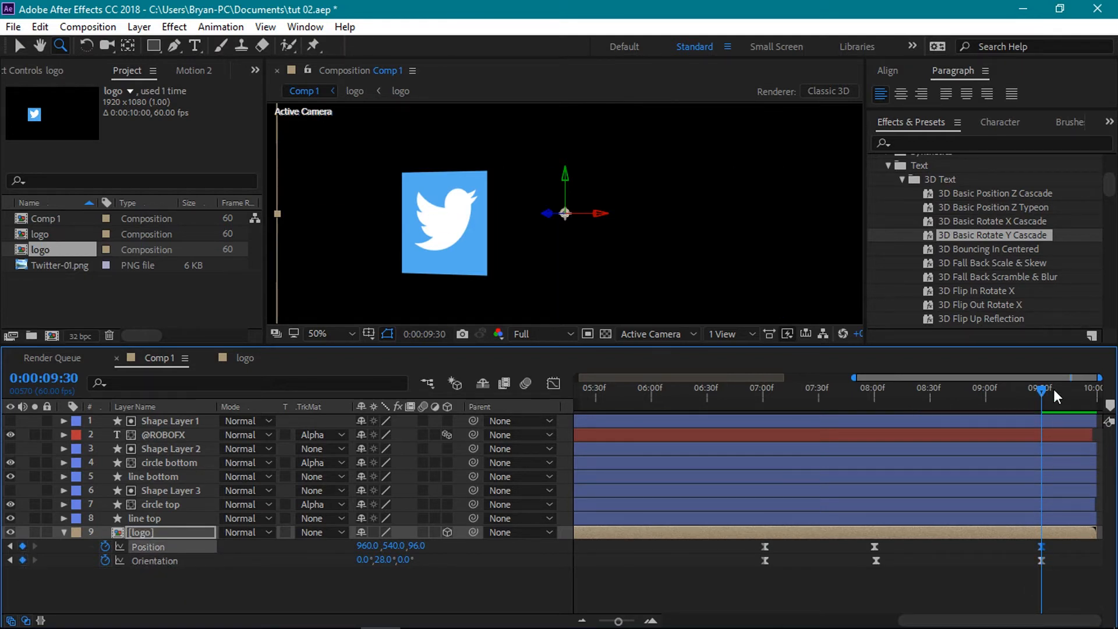
Set the logo's Y orientation to 0° at 0:00:09:48 and move its last Position keyframe to that time.
left_click_drag(1040, 390, 1074, 391)
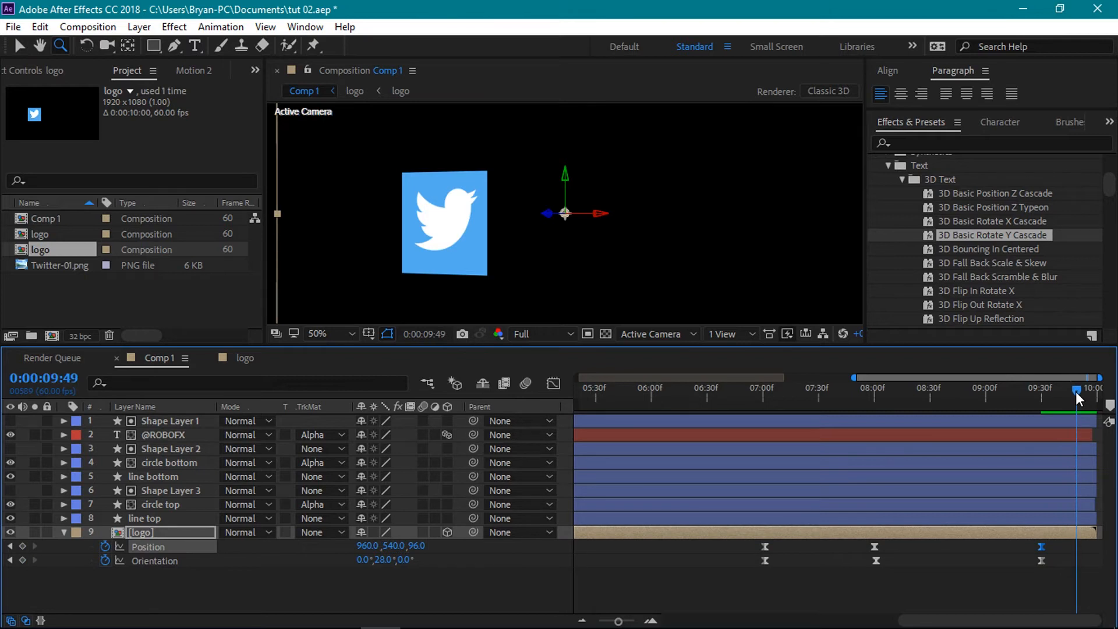
key("Page_Up")
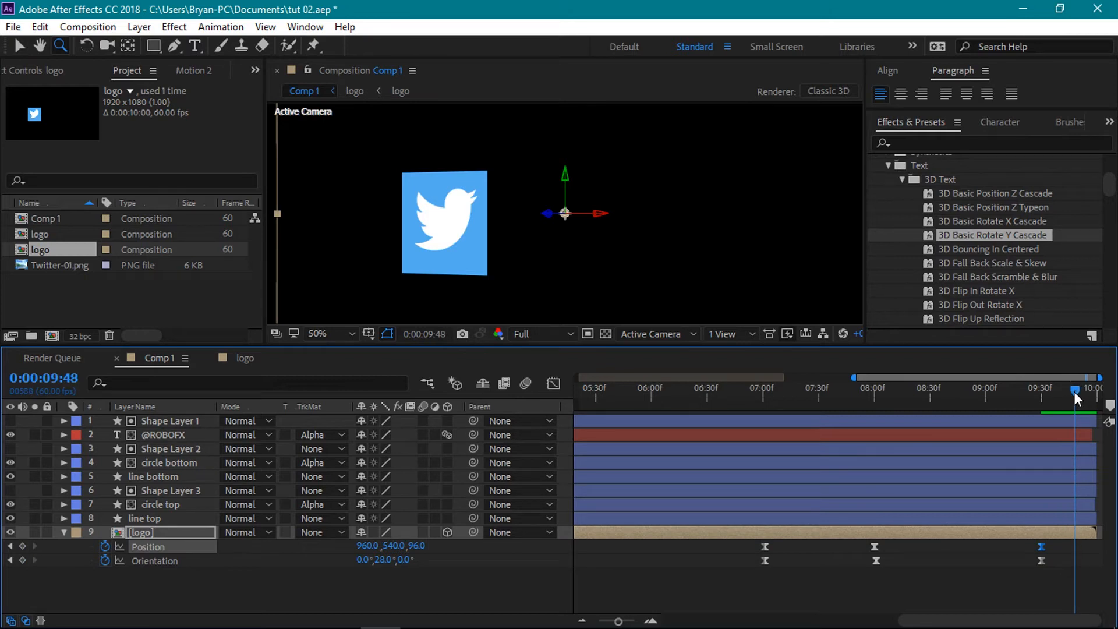
left_click(163, 560)
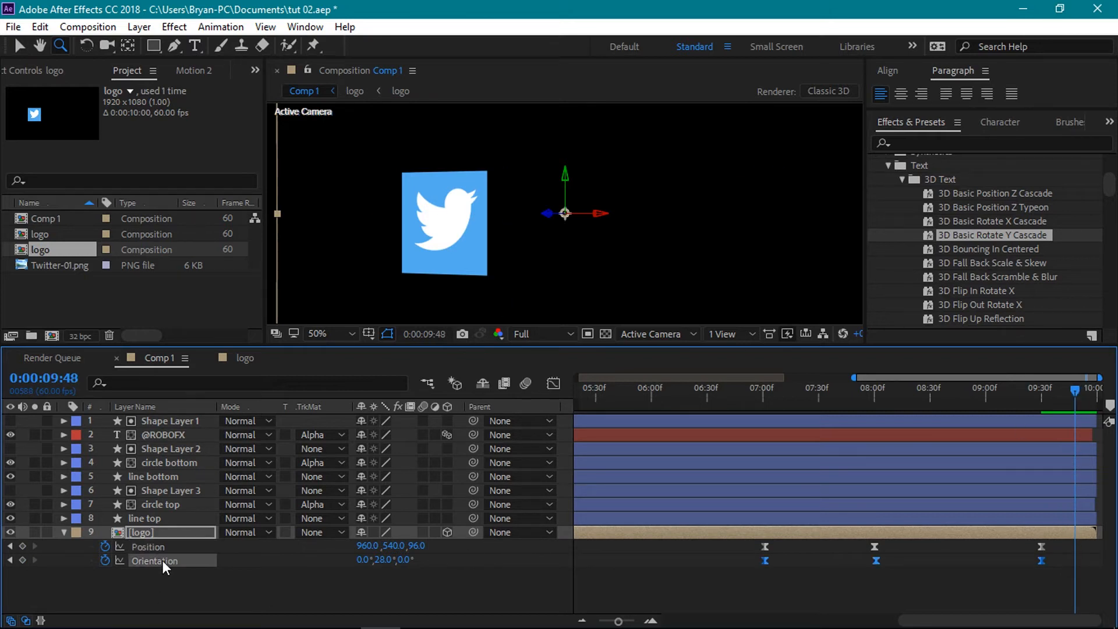
left_click(382, 559)
type("0")
key("Return")
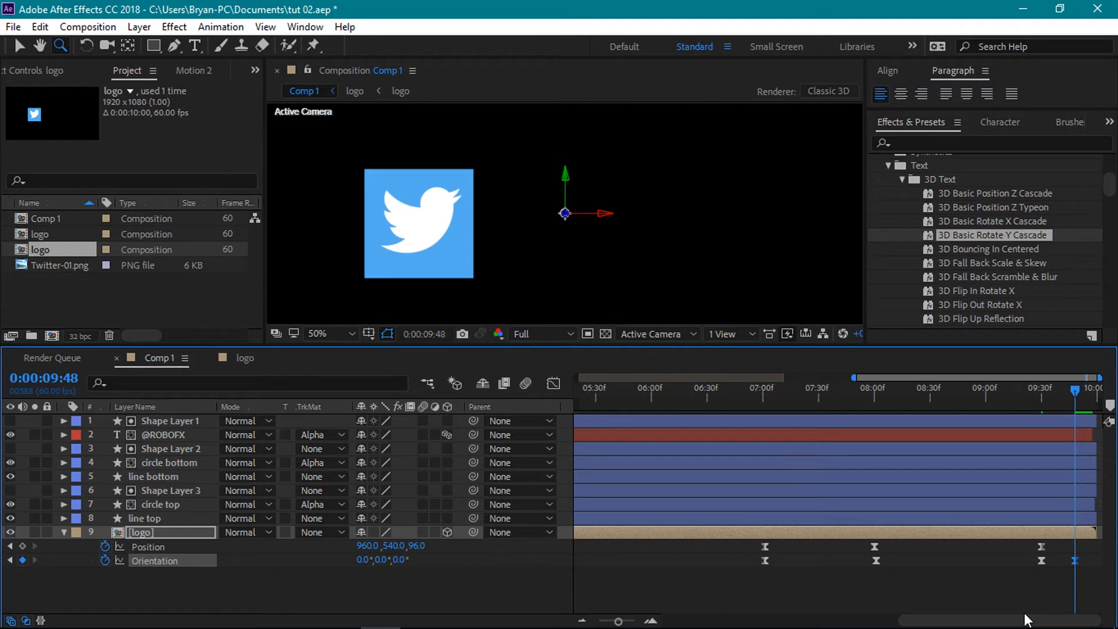
left_click(1044, 560)
left_click_drag(1030, 546, 1075, 548)
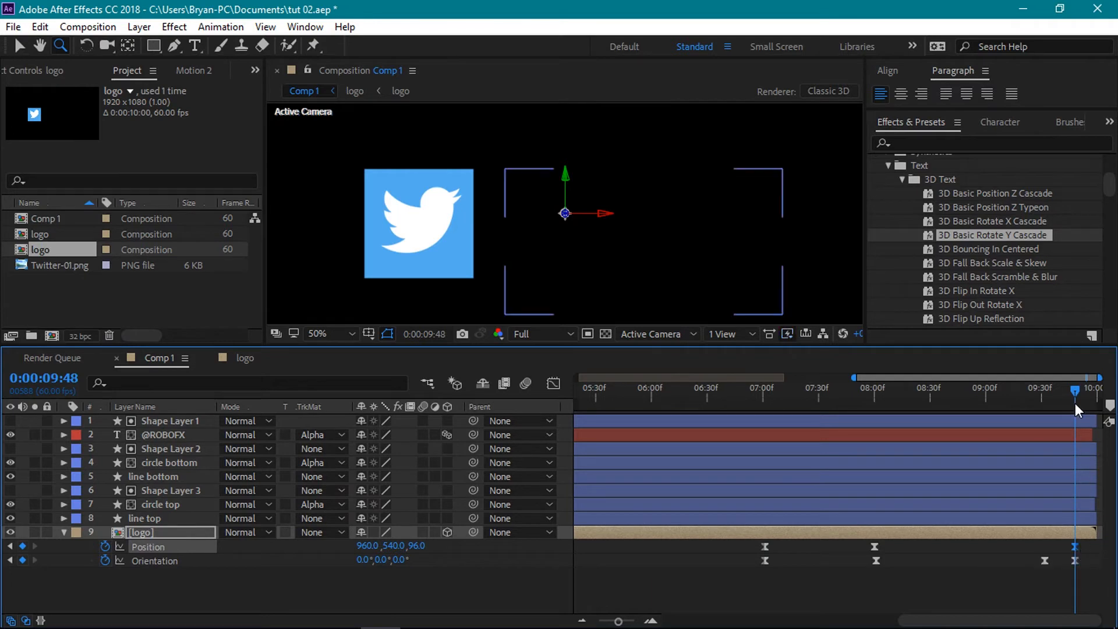
Set the logo's Position to 960, 1371, 0 at 0:00:09:59 to send it below the frame, and collapse the layer.
left_click_drag(1076, 391, 1102, 398)
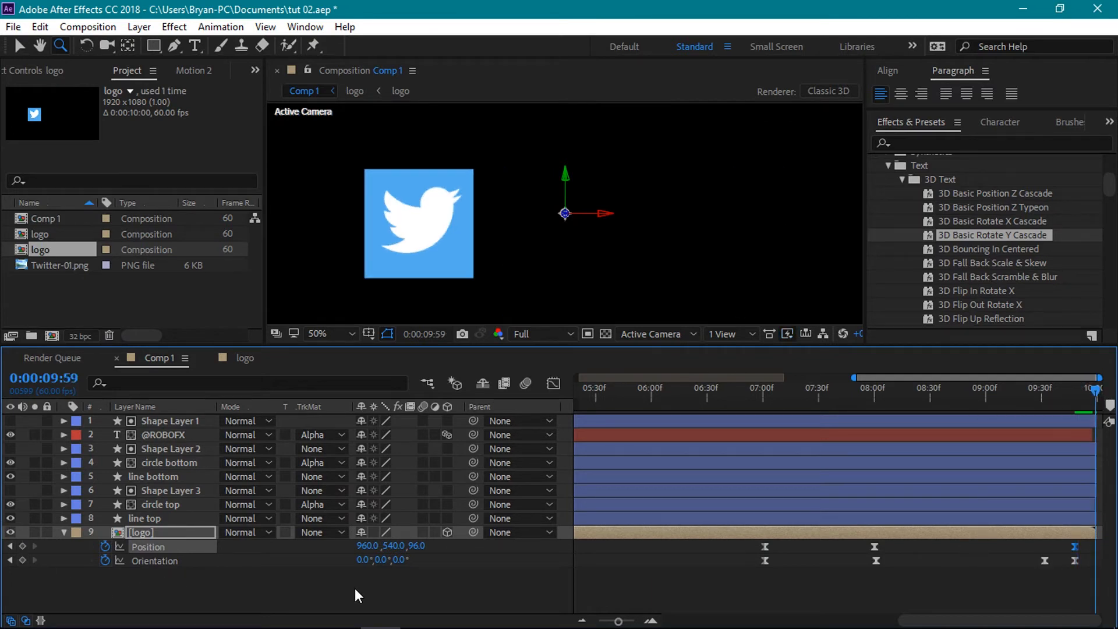
left_click(416, 546)
left_click(329, 333)
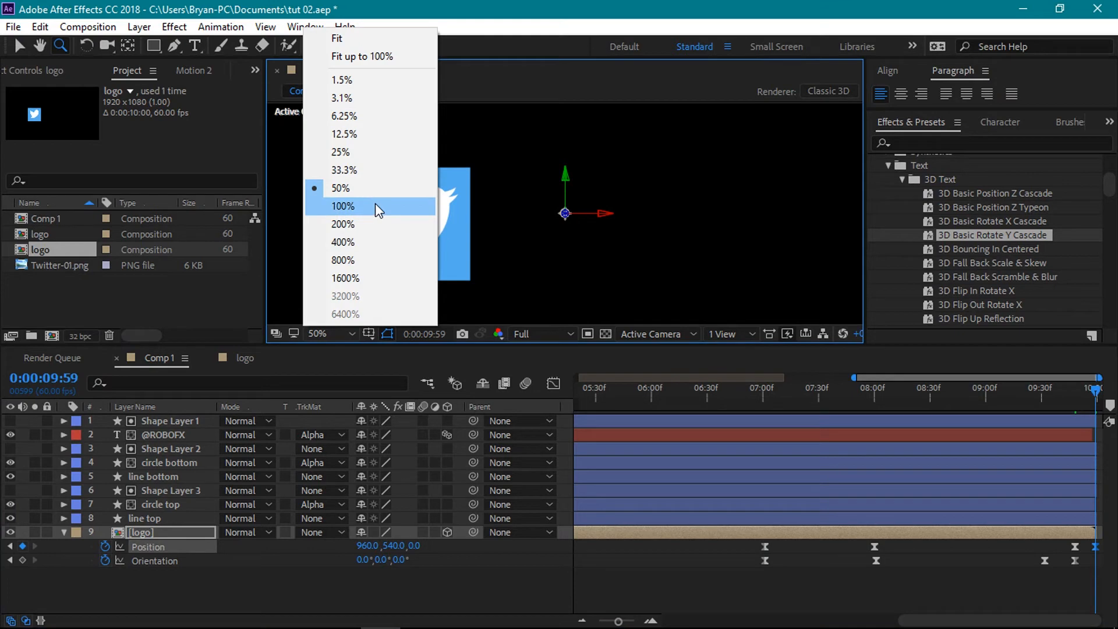
left_click(355, 170)
left_click_drag(348, 347, 348, 390)
left_click(348, 378)
left_click(373, 197)
left_click_drag(396, 590, 733, 600)
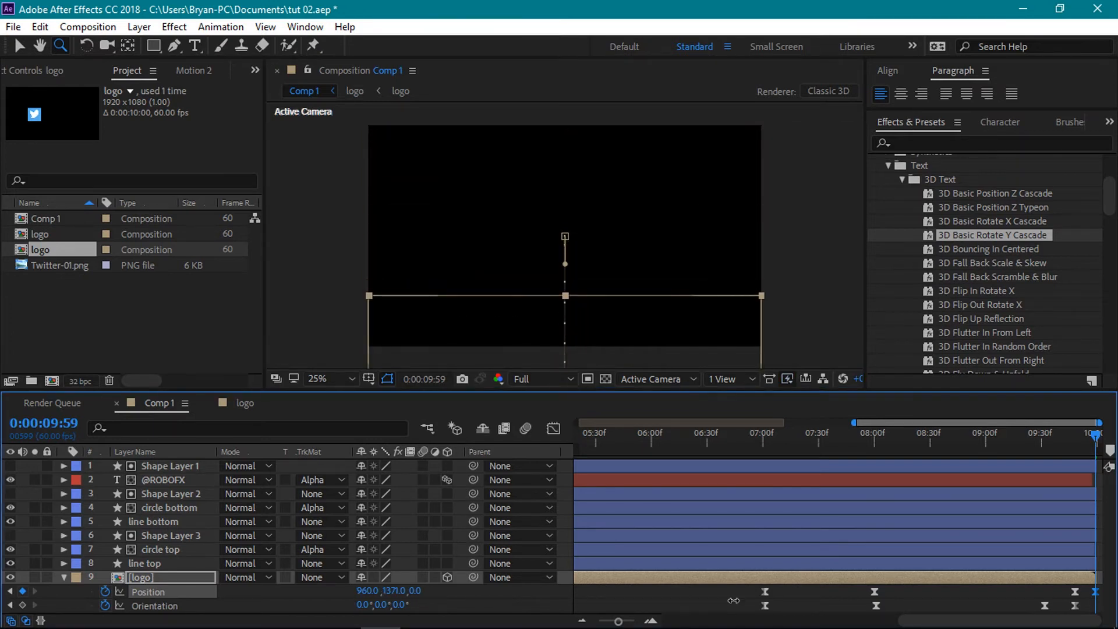
left_click(64, 577)
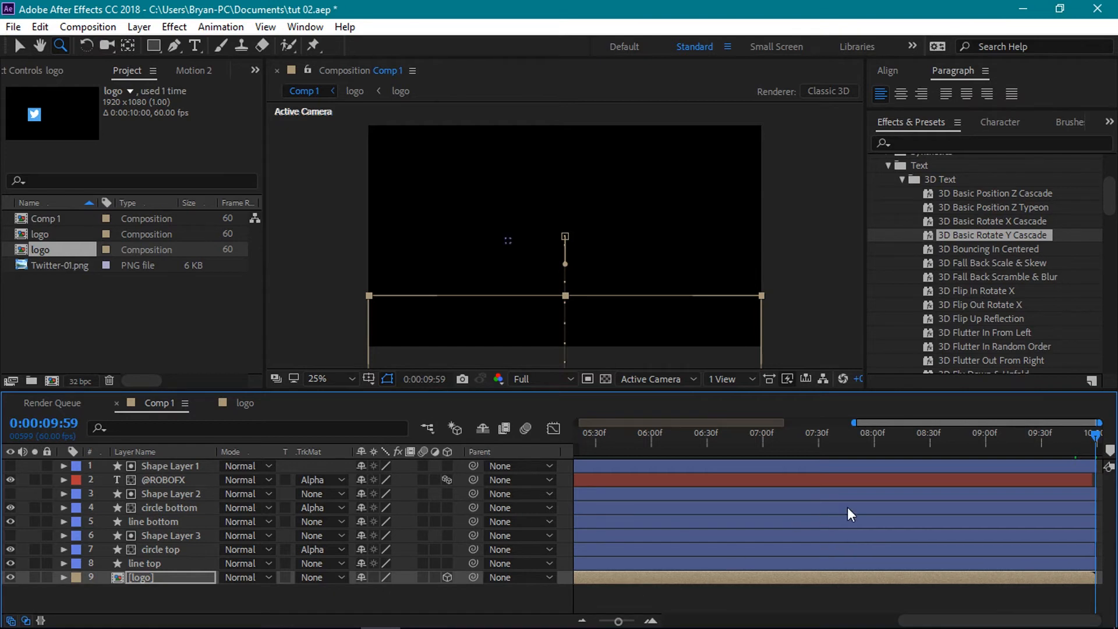
Preview the whole animation from the beginning.
key("minus")
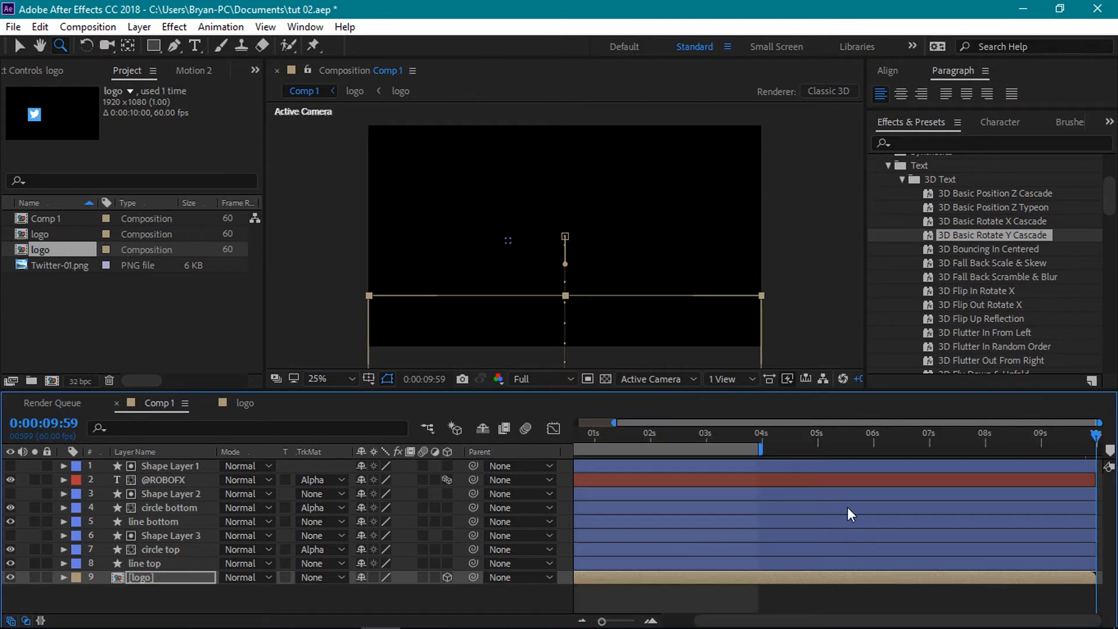
left_click_drag(1102, 441, 561, 487)
key("space")
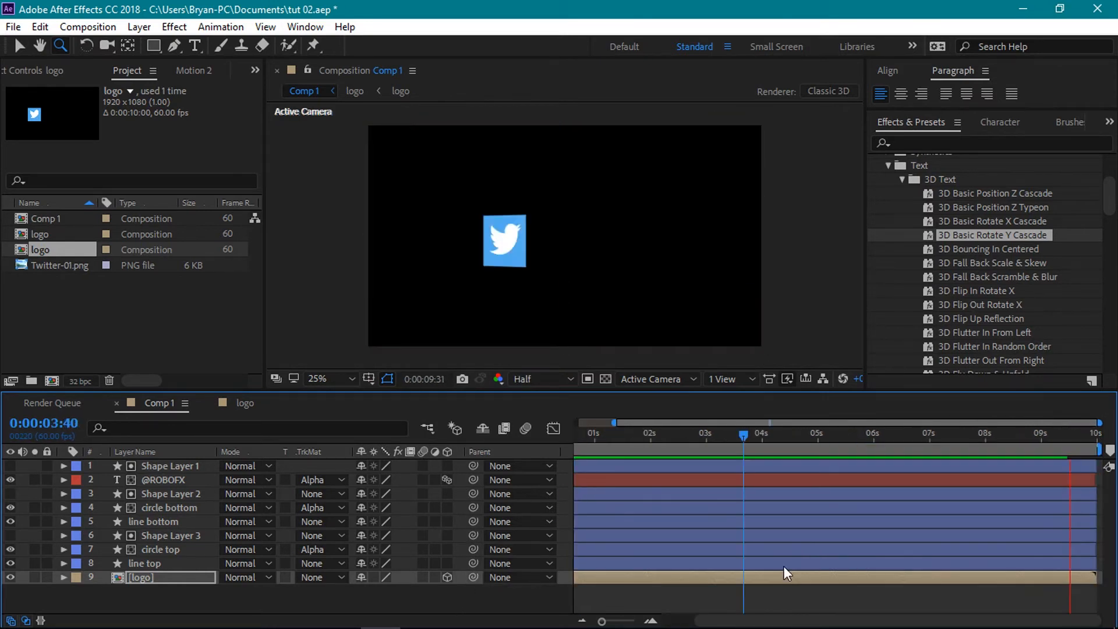
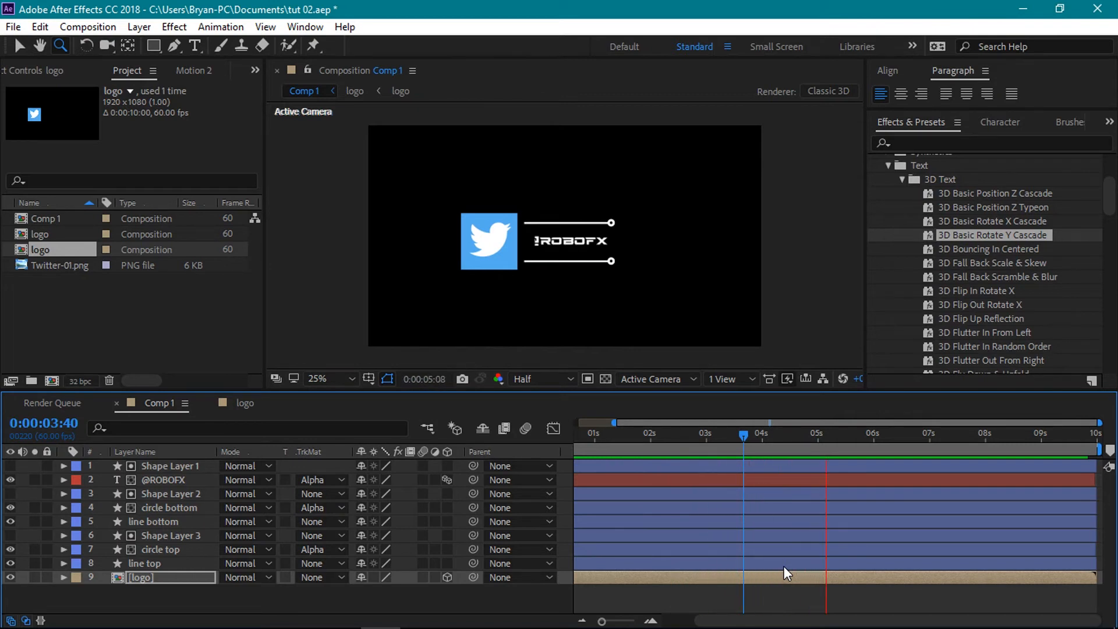
At 0:00:04:23, extend the Shape Layer 1 matte's left edge until it covers the full @ sign of the text.
left_click_drag(741, 431, 781, 436)
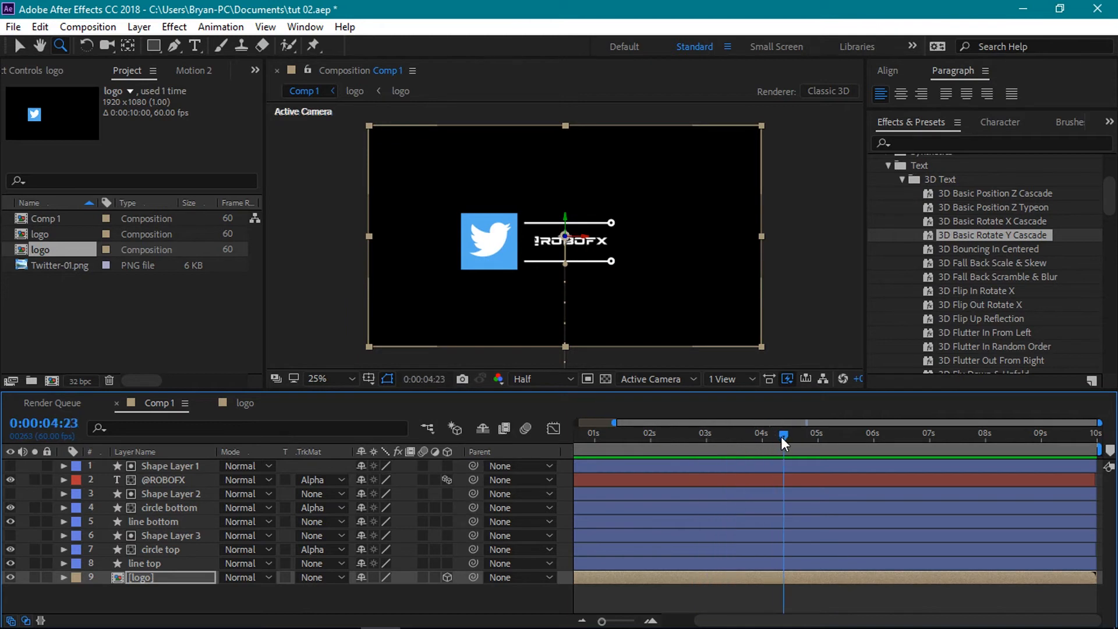
left_click(352, 377)
left_click(365, 253)
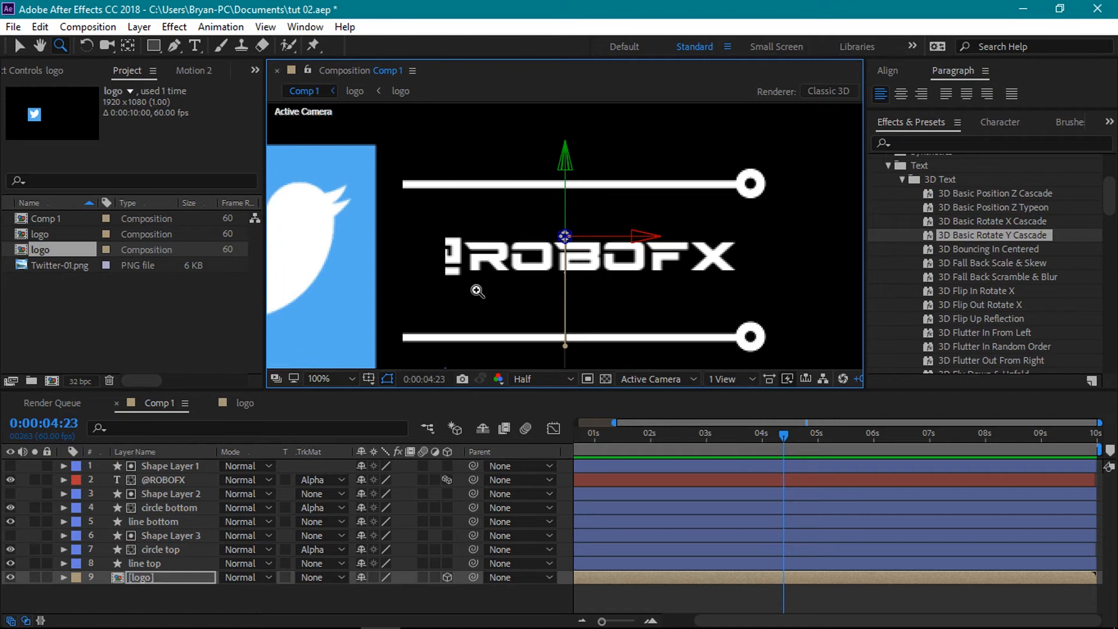
left_click(181, 464)
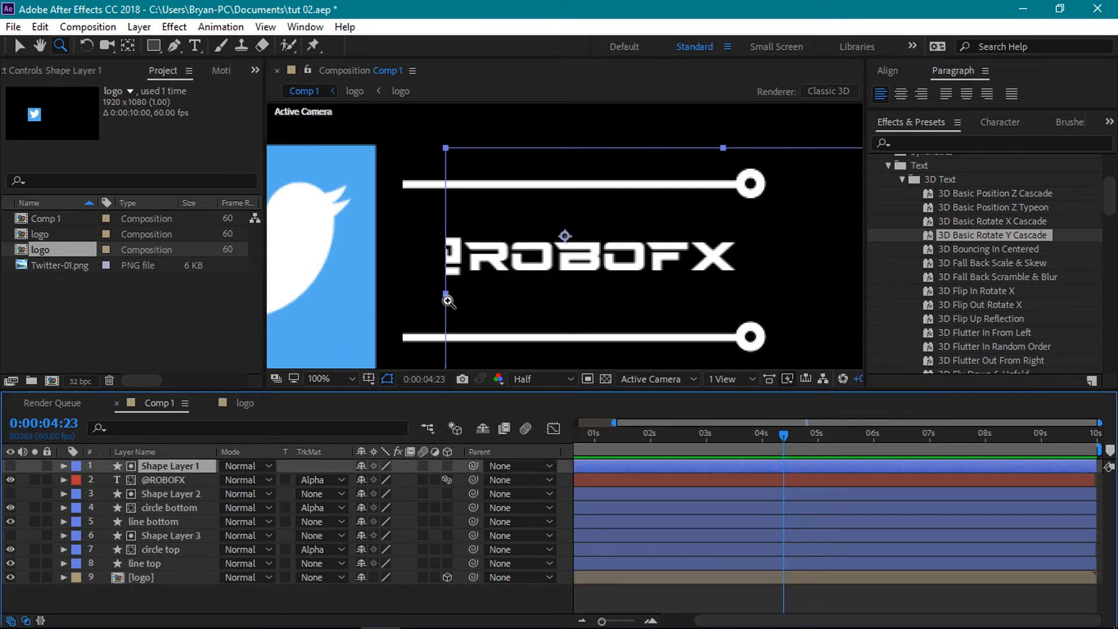
key("v")
left_click_drag(446, 291, 411, 292)
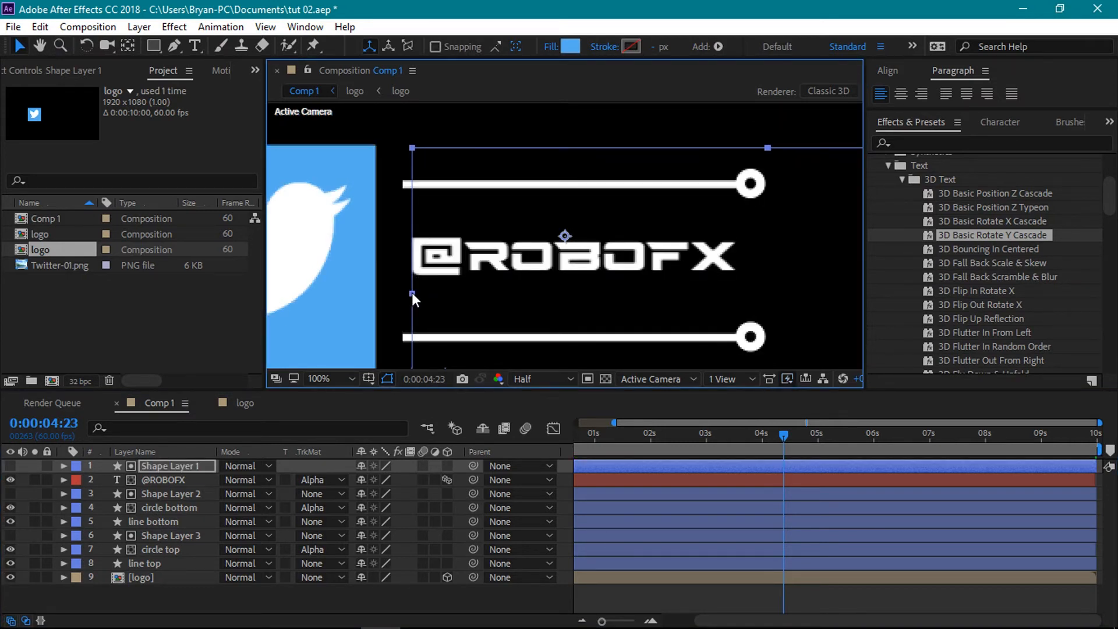
left_click_drag(411, 292, 410, 292)
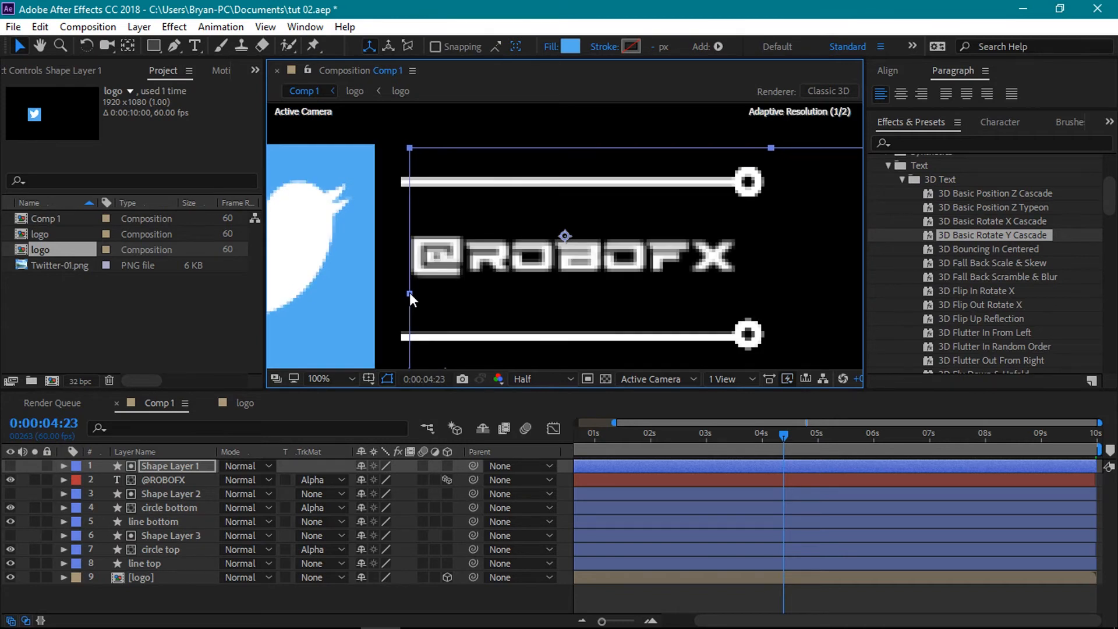
Preview the composition from its start at 33.3% magnification to check the text matte.
left_click(338, 378)
left_click(355, 215)
left_click_drag(783, 435, 539, 461)
left_click(425, 597)
key("space")
Reveal the keyframed properties of both circle layers and the logo layer near the exit animation.
left_click_drag(582, 434, 1003, 447)
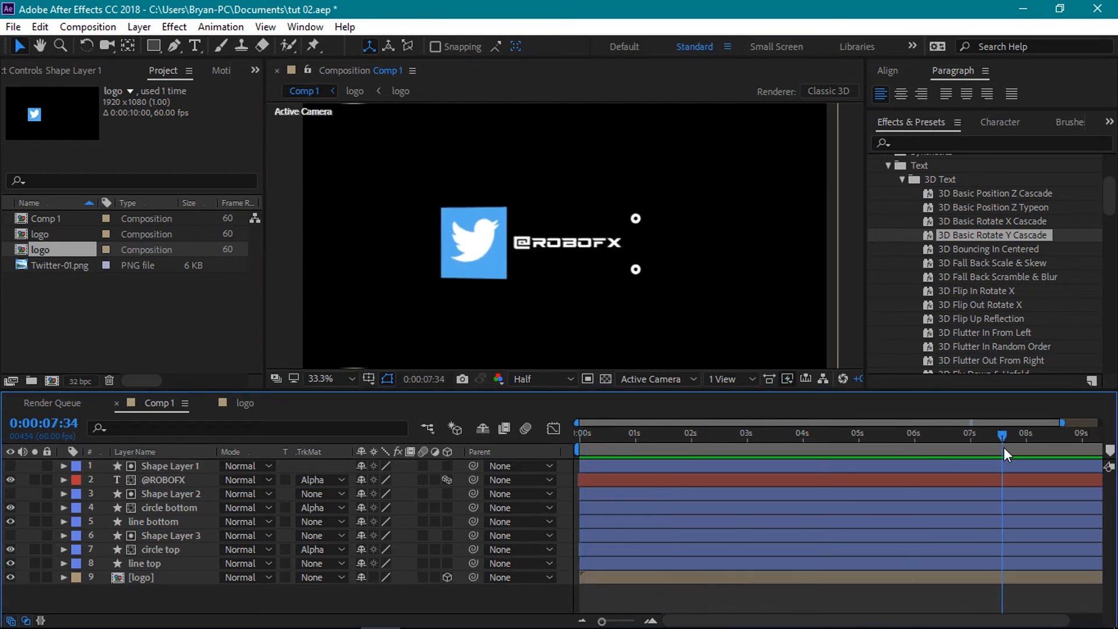
left_click(167, 550)
left_click(171, 507)
left_click(163, 550, "ctrl")
key("u")
left_click_drag(761, 621, 793, 622)
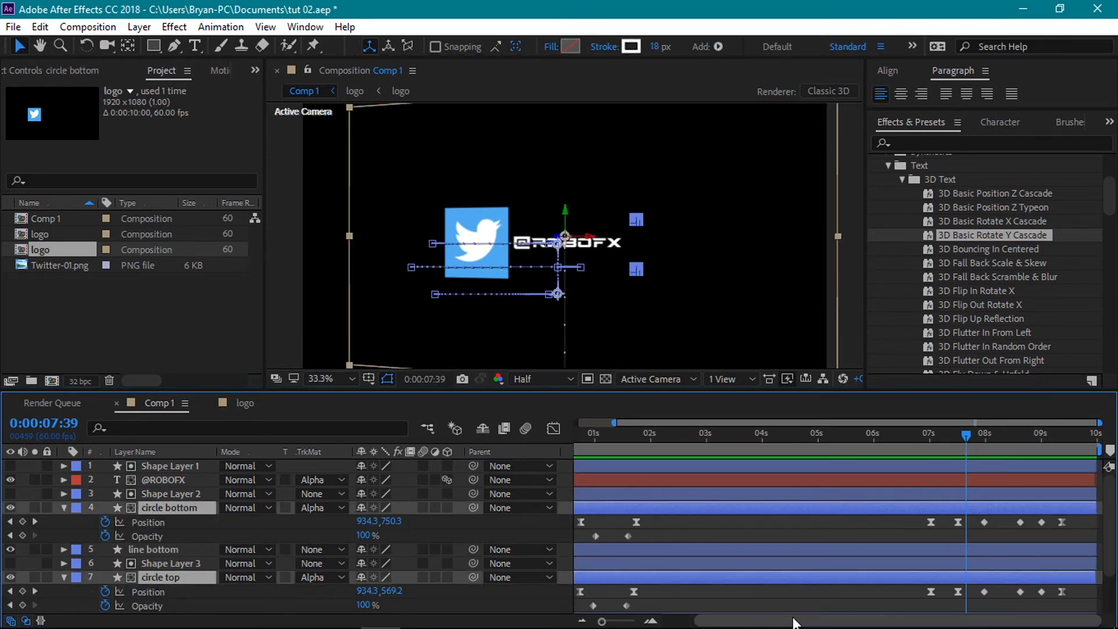
left_click_drag(806, 392, 806, 324)
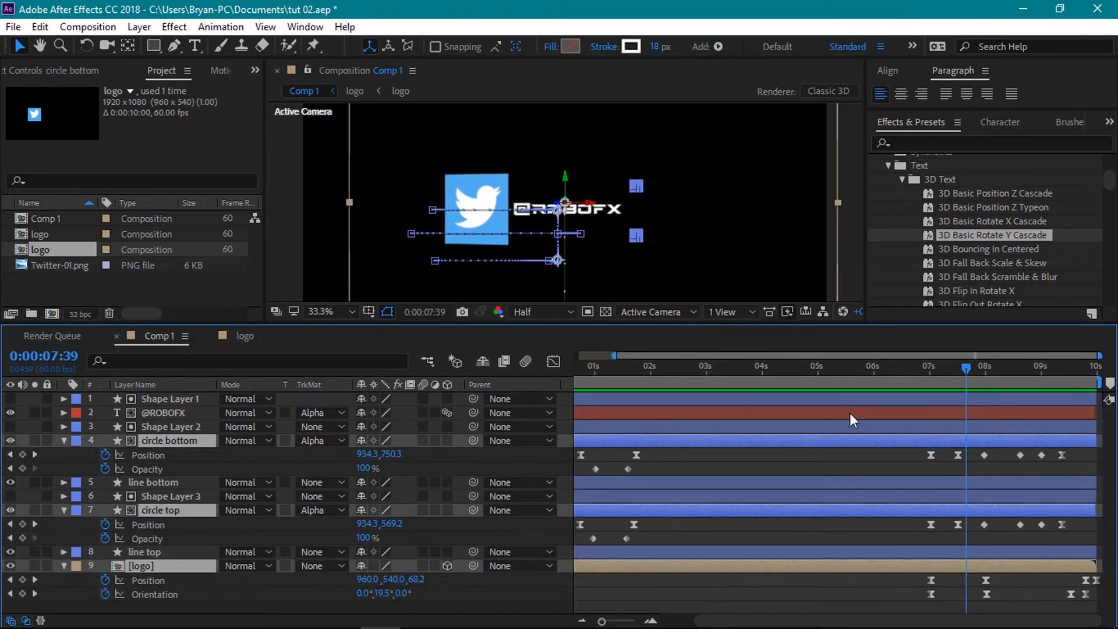
Move the logo's exit Orientation keyframes earlier and align its second-to-last Position keyframe with the circles' final Position keyframes.
left_click_drag(1046, 589, 1091, 599)
left_click_drag(969, 364, 1052, 379)
left_click_drag(1071, 595, 1051, 596)
left_click_drag(1045, 366, 1047, 367)
left_click_drag(1051, 595, 1043, 594)
mouse_move(1047, 366)
left_mouse_down()
mouse_move(1032, 364)
mouse_move(1061, 367)
left_mouse_up()
left_click_drag(1084, 580, 1063, 580)
Apply Easy Ease to the last two Position keyframes of both circle layers.
left_click_drag(1063, 366, 1035, 407)
left_click_drag(1080, 452, 1034, 531)
right_click(1041, 525)
mouse_move(1030, 515)
left_click(833, 403)
Shape the speed graph of both circles' final Position move into a smooth curve peaking near 0:00:09:10.
left_click_drag(1035, 365, 1057, 373)
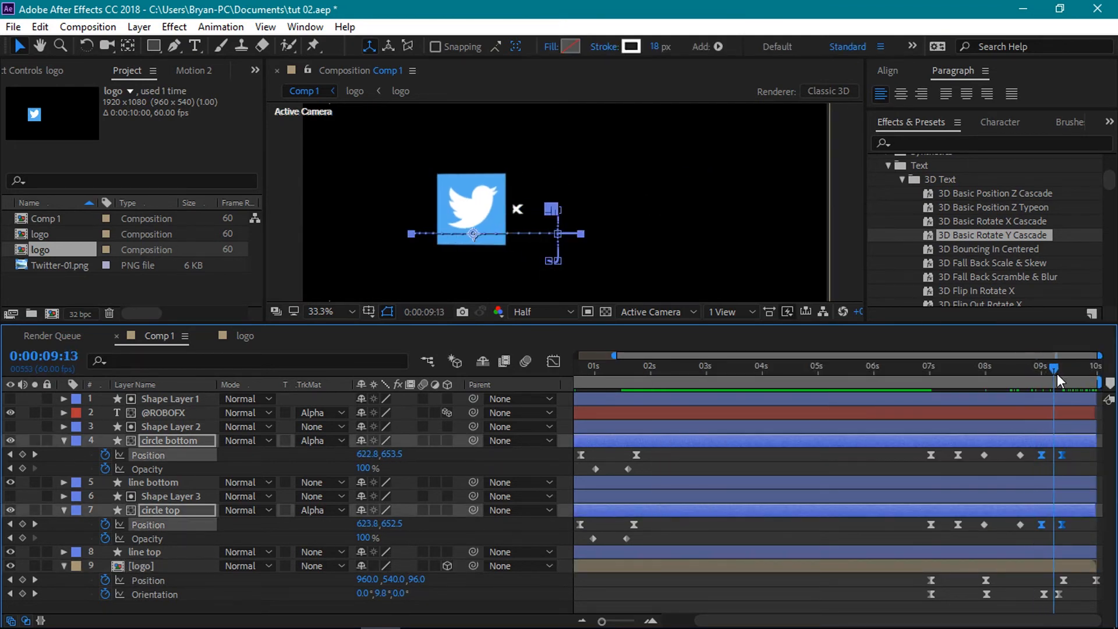
key("shift+F3")
left_click_drag(1058, 583, 1065, 585)
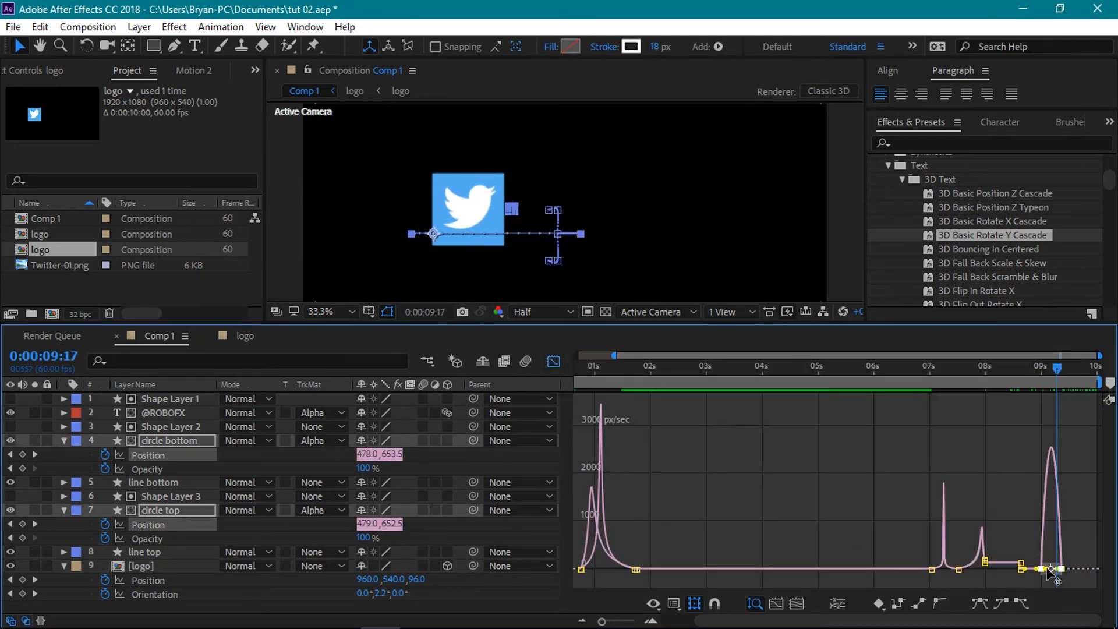
left_click(775, 603)
left_click_drag(730, 568, 773, 569)
left_click_drag(994, 365, 856, 384)
left_click_drag(1023, 569, 966, 570)
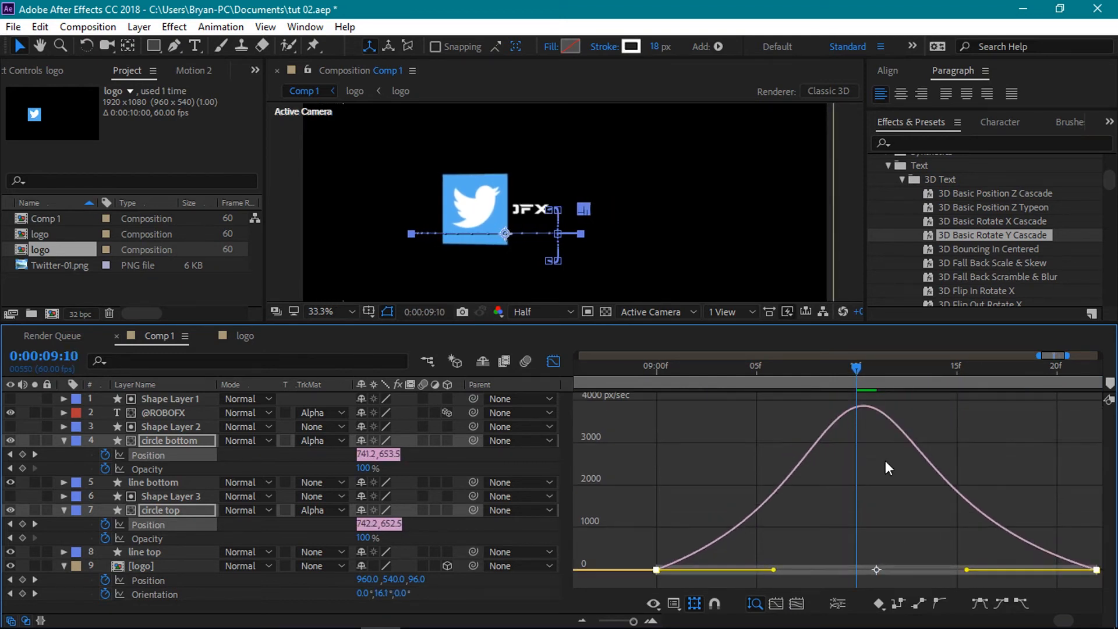
key("shift+F3")
Preview the exit animation with the retimed logo and eased circles.
scroll(859, 368, "down", 5)
left_click_drag(926, 379, 807, 382)
key("space")
key("space")
left_click(791, 376)
key("space")
Collapse both circle layers and pre-compose all nine layers into a composition named main.
left_click_drag(893, 365, 966, 373)
left_click(63, 441)
left_click(63, 510)
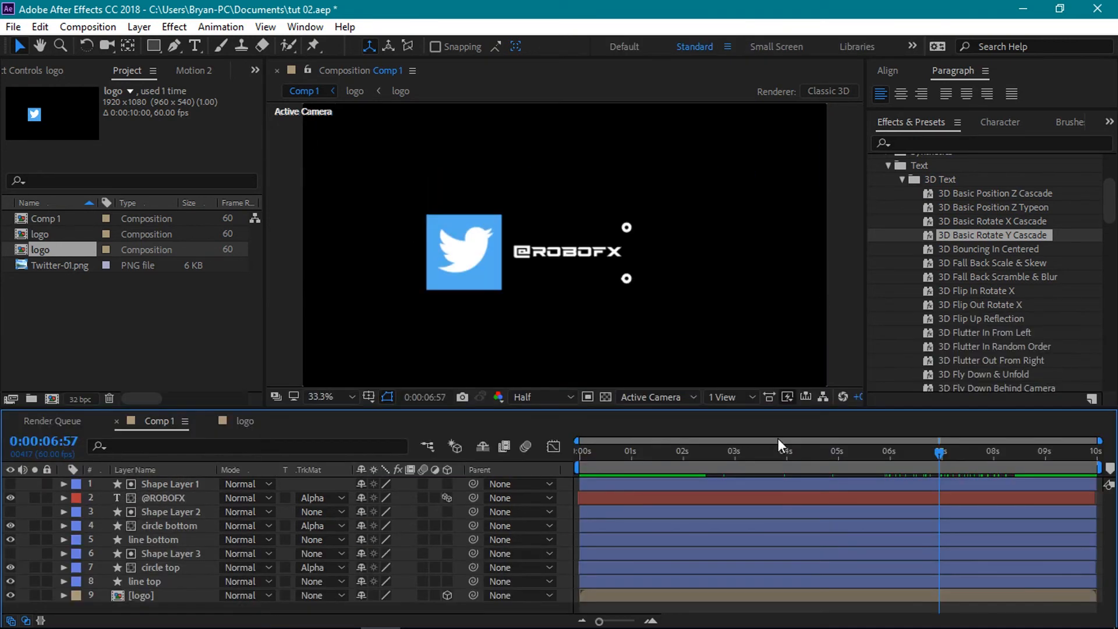
left_click_drag(181, 610, 154, 482)
right_click(154, 482)
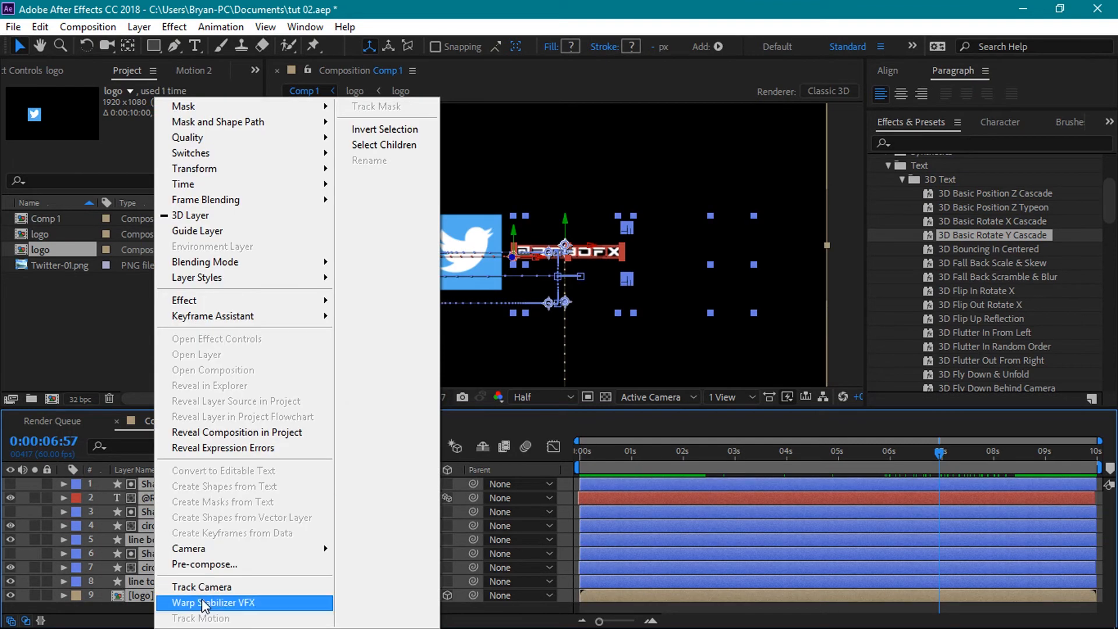
left_click(198, 563)
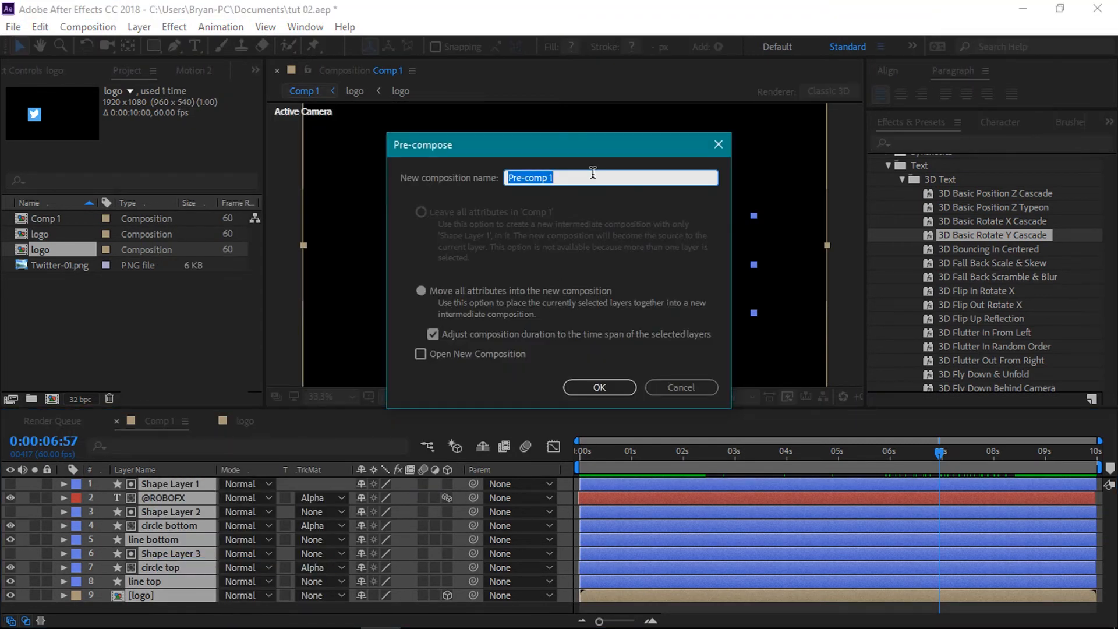
key("BackSpace")
type("main")
left_click(598, 384)
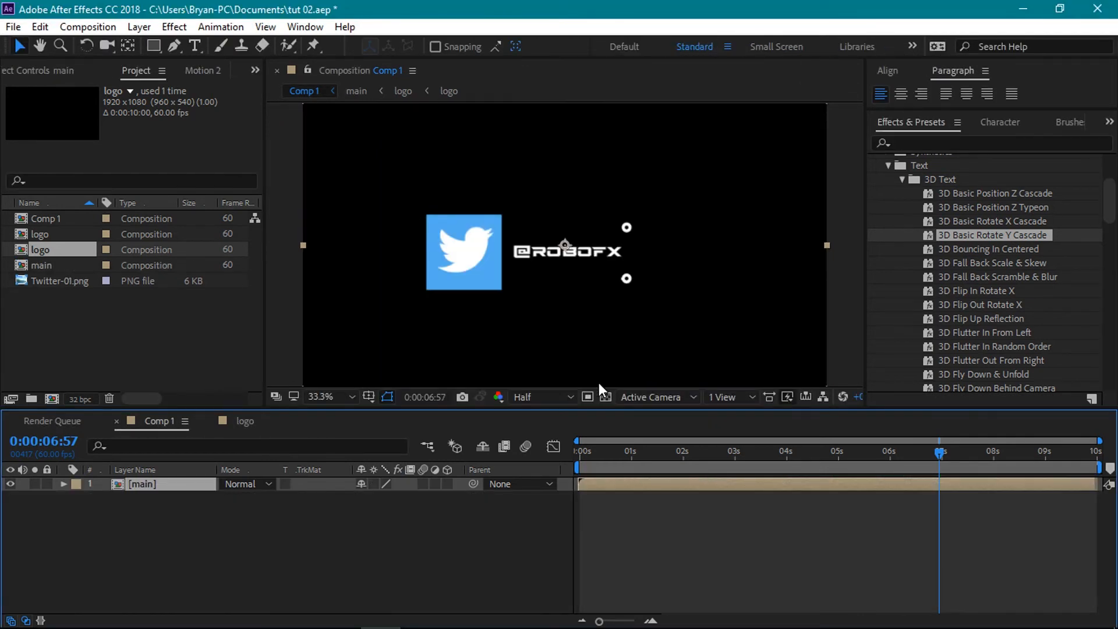
Add a full-frame solid in dark red 641414 and place it beneath the main layer.
right_click(304, 528)
mouse_move(448, 351)
left_click(571, 392)
left_click(416, 439)
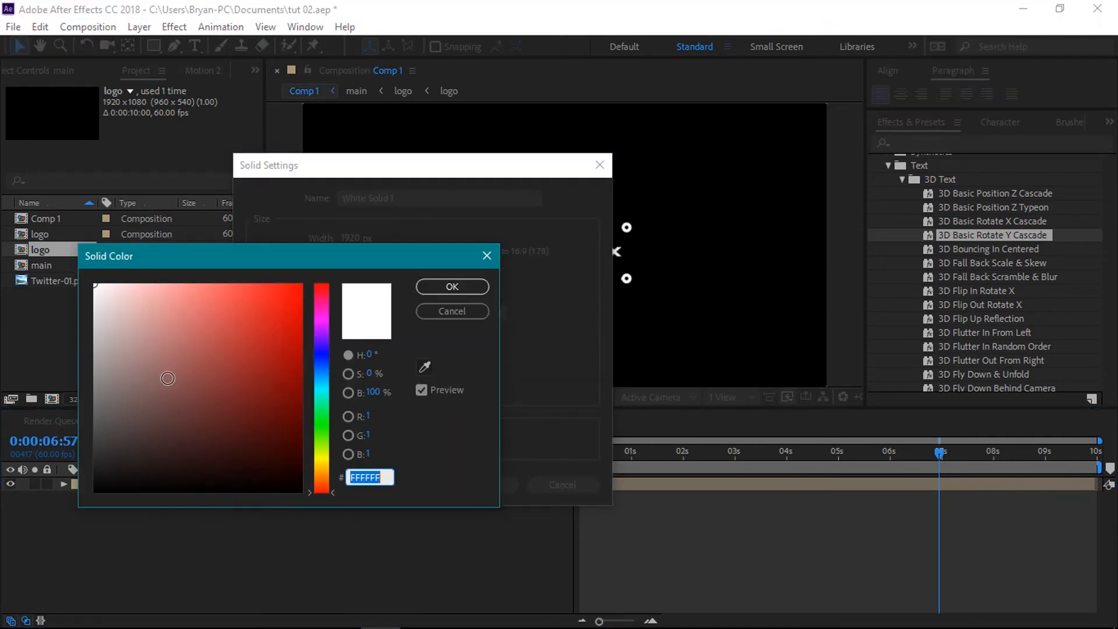
left_click_drag(167, 378, 255, 411)
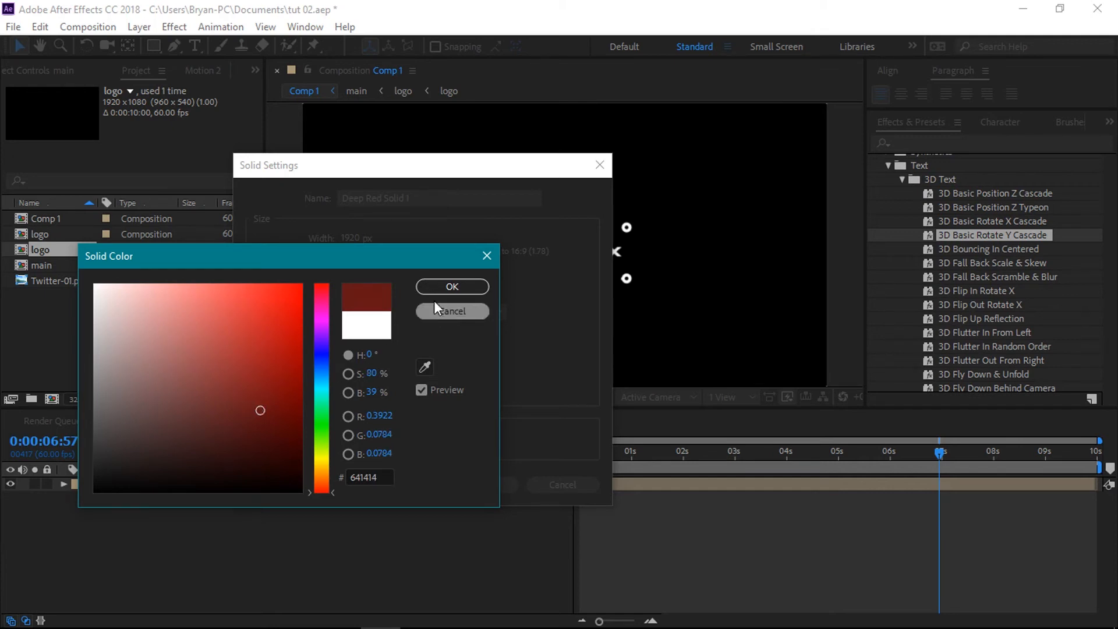
left_click(434, 285)
left_click(481, 485)
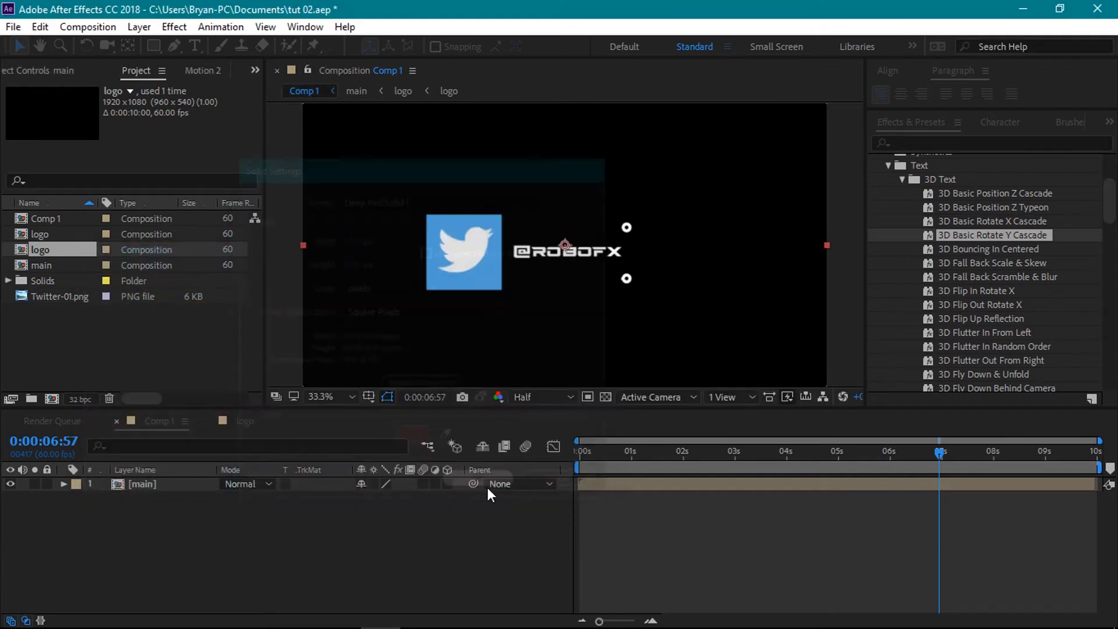
left_click_drag(189, 482, 193, 515)
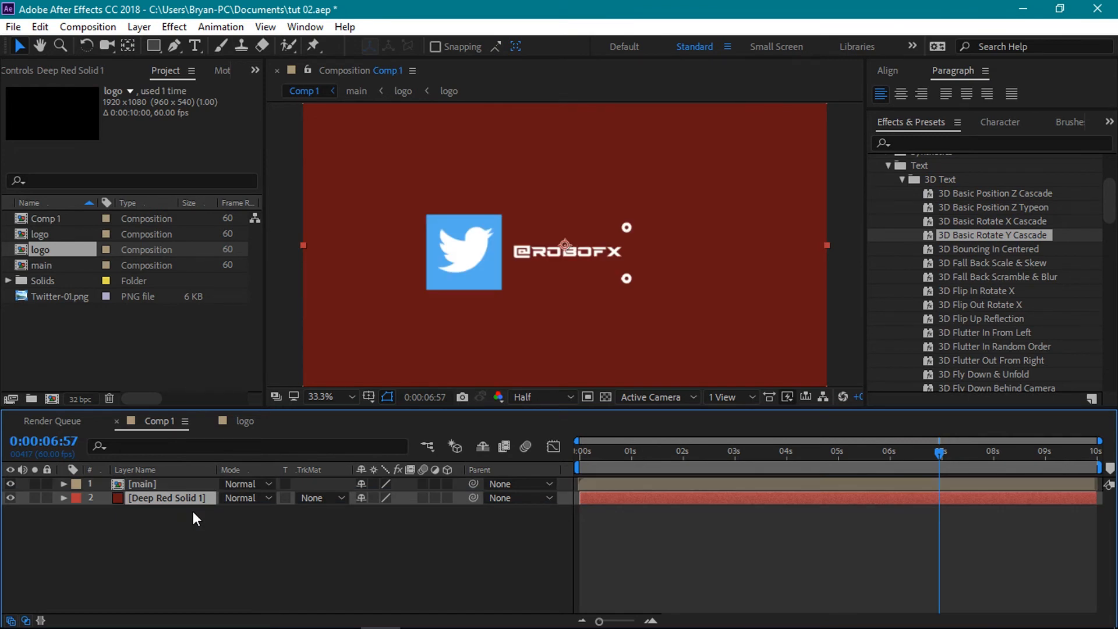
Search the effects for "gradie" and apply Gradient Ramp to the red solid.
left_click(922, 141)
type("gradie")
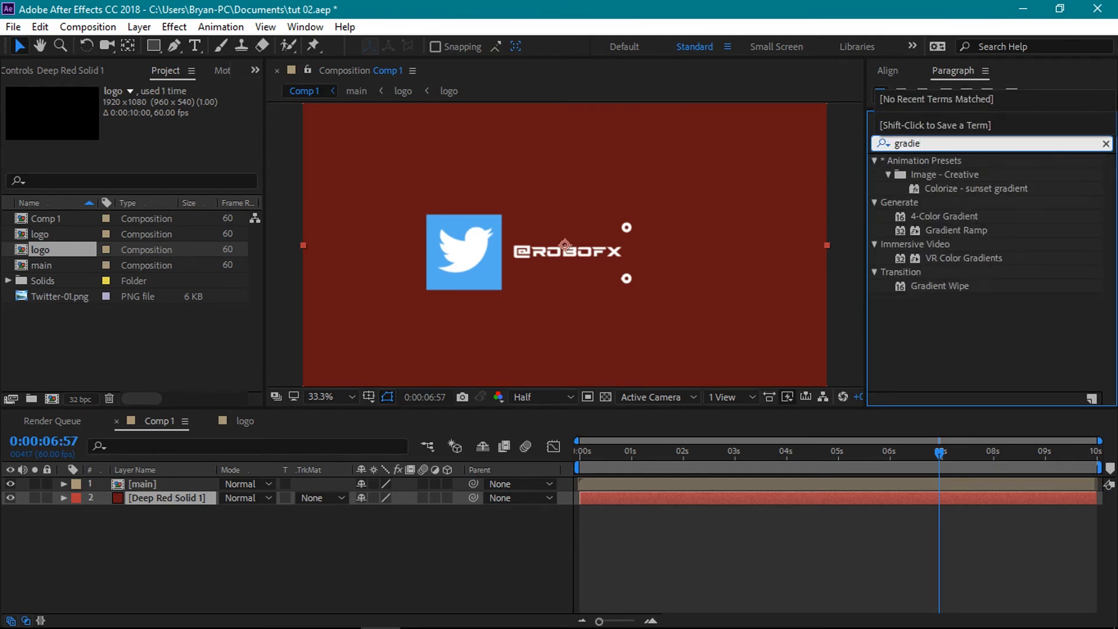
left_click_drag(968, 232, 170, 503)
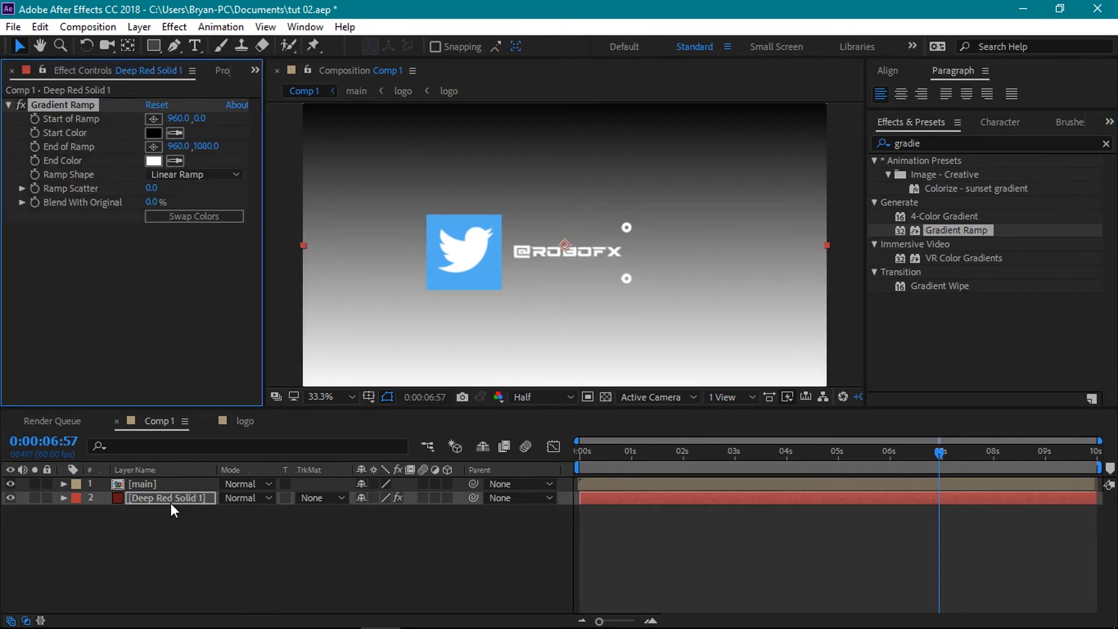
Set the Gradient Ramp's start color to dark red and its end color to bright red.
left_click(152, 133)
mouse_move(98, 489)
left_mouse_down()
mouse_move(242, 392)
mouse_move(278, 424)
mouse_move(287, 407)
left_mouse_up()
left_click(437, 285)
left_click(152, 160)
left_click_drag(273, 349, 281, 293)
left_click(452, 286)
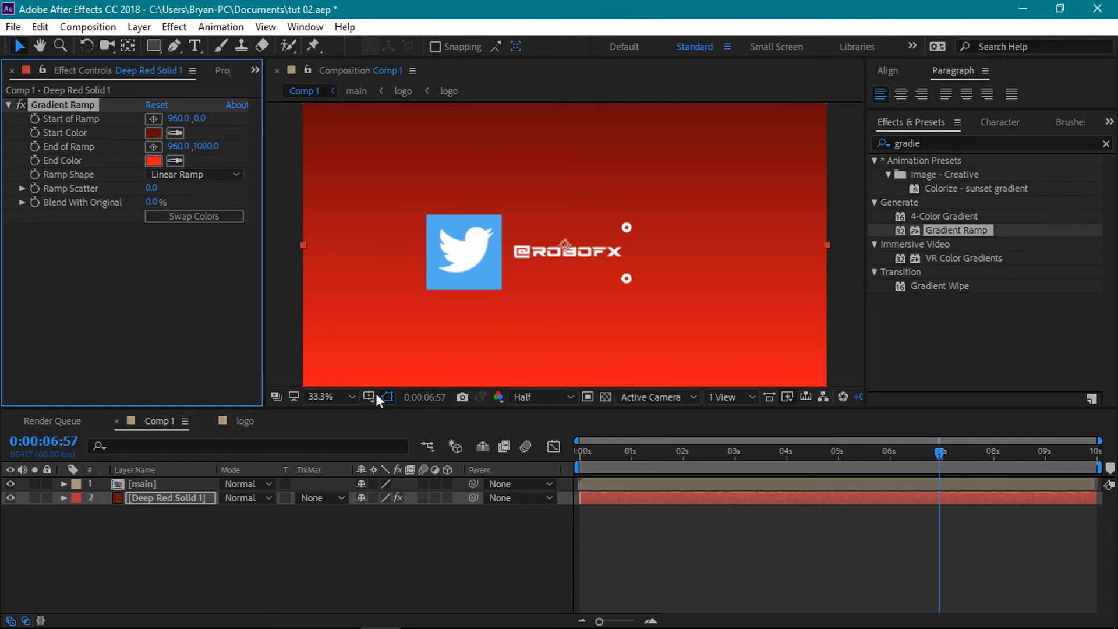
Make the gradient a Radial Ramp from 928, 560 to 2168, 1136 with a Ramp Scatter of 45.2.
left_click(159, 176)
left_click(169, 213)
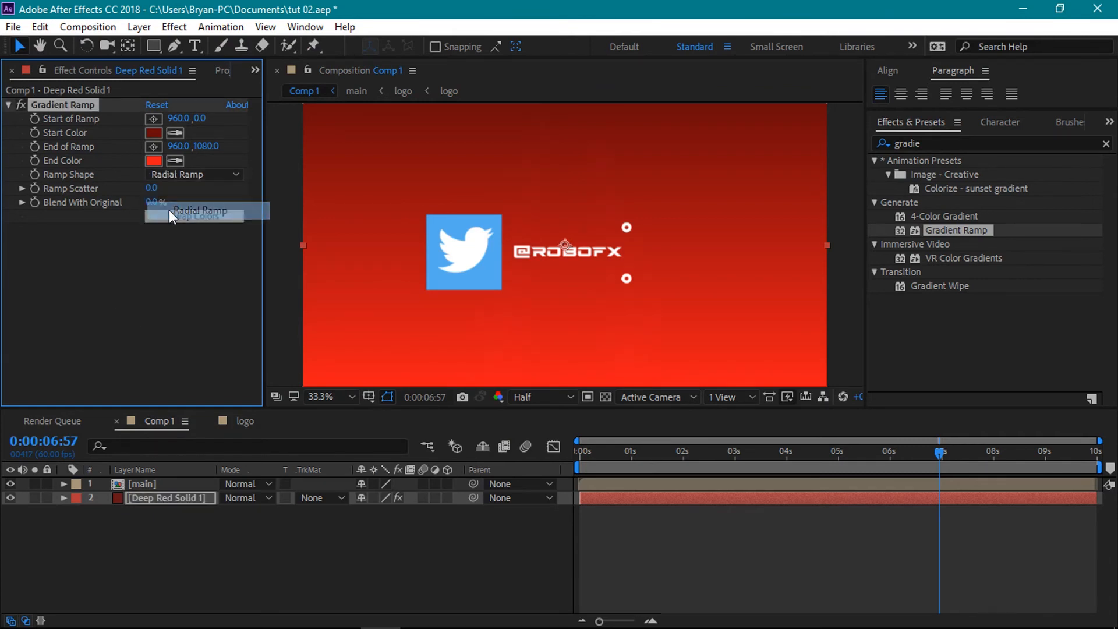
left_click(329, 396)
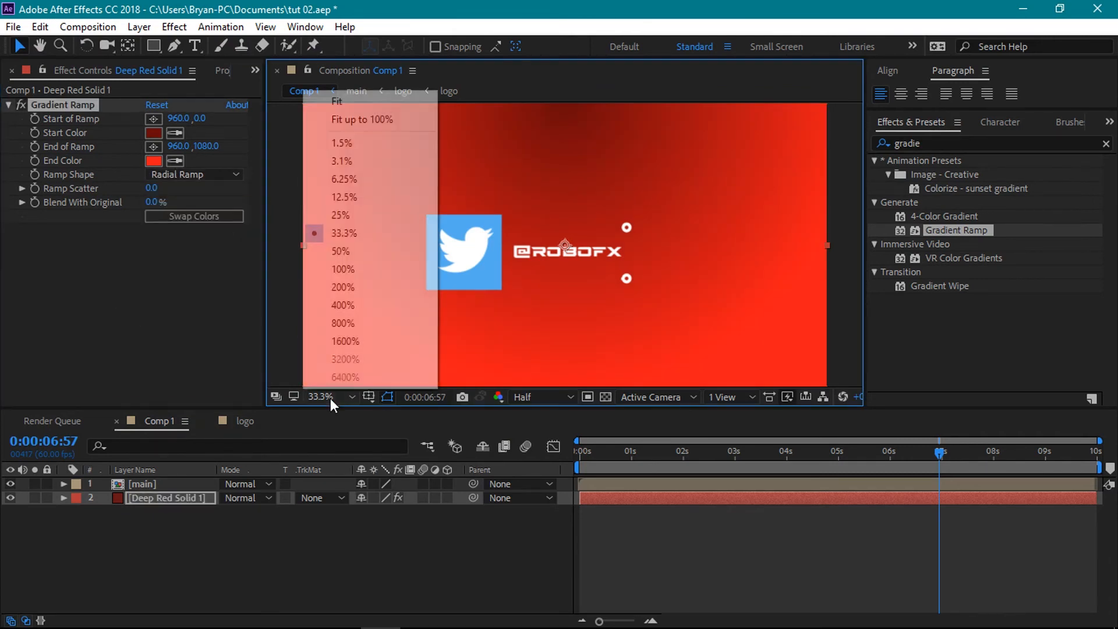
left_click(343, 197)
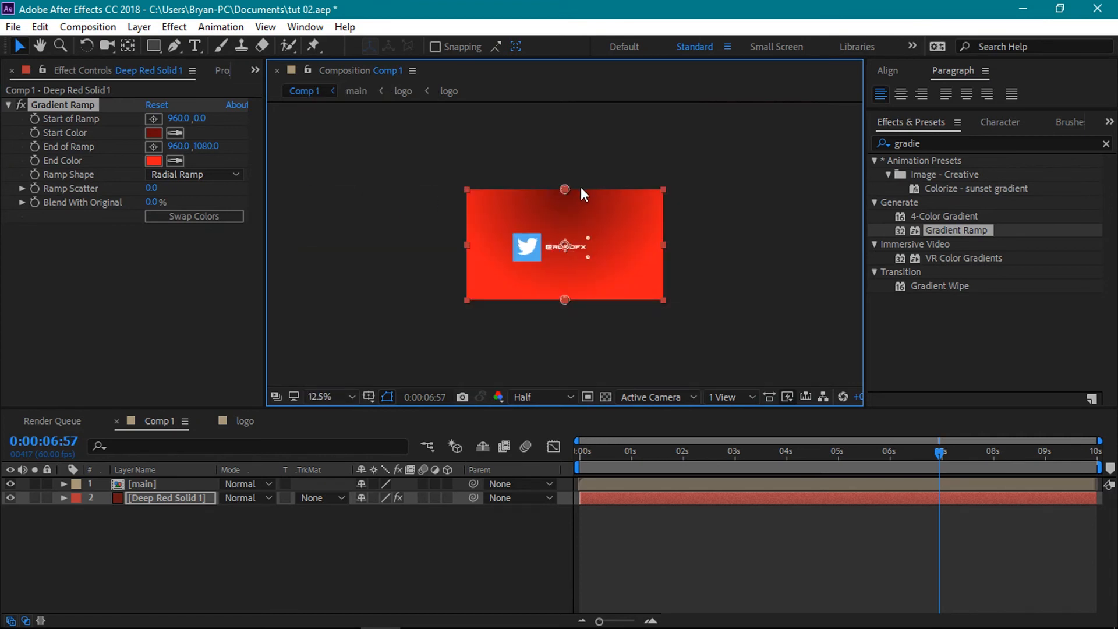
left_click_drag(566, 187, 562, 243)
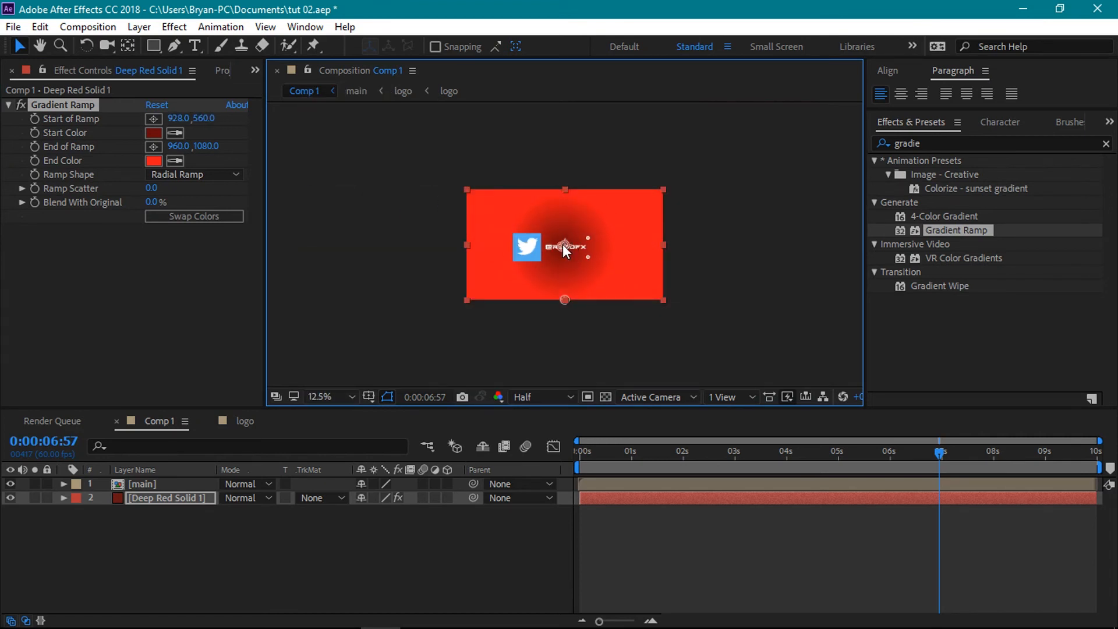
left_click_drag(610, 308, 667, 312)
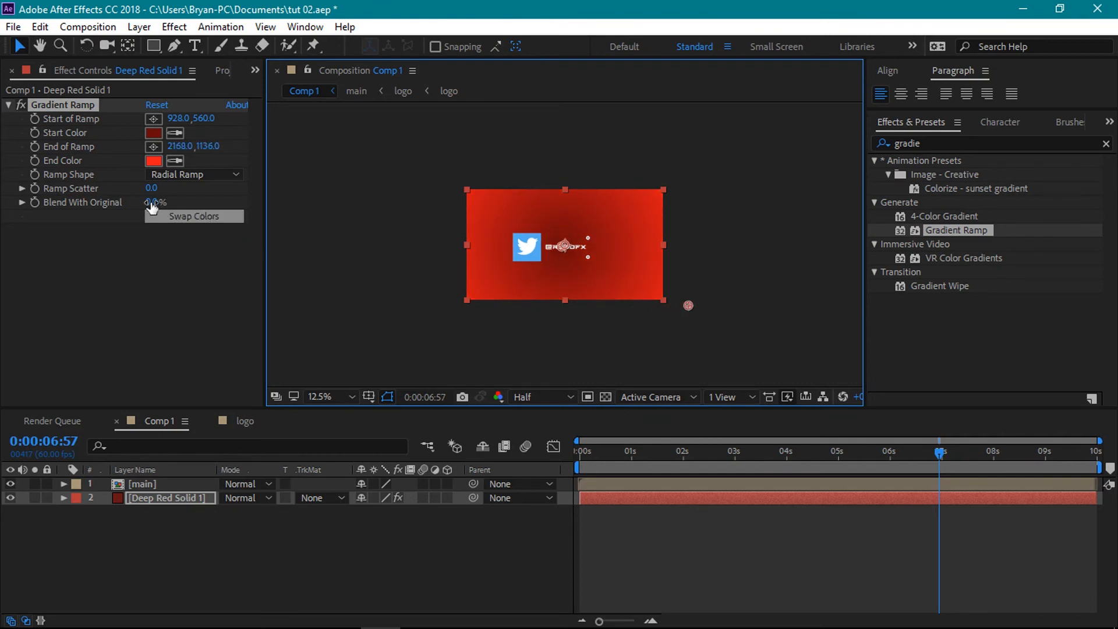
left_click_drag(151, 188, 247, 204)
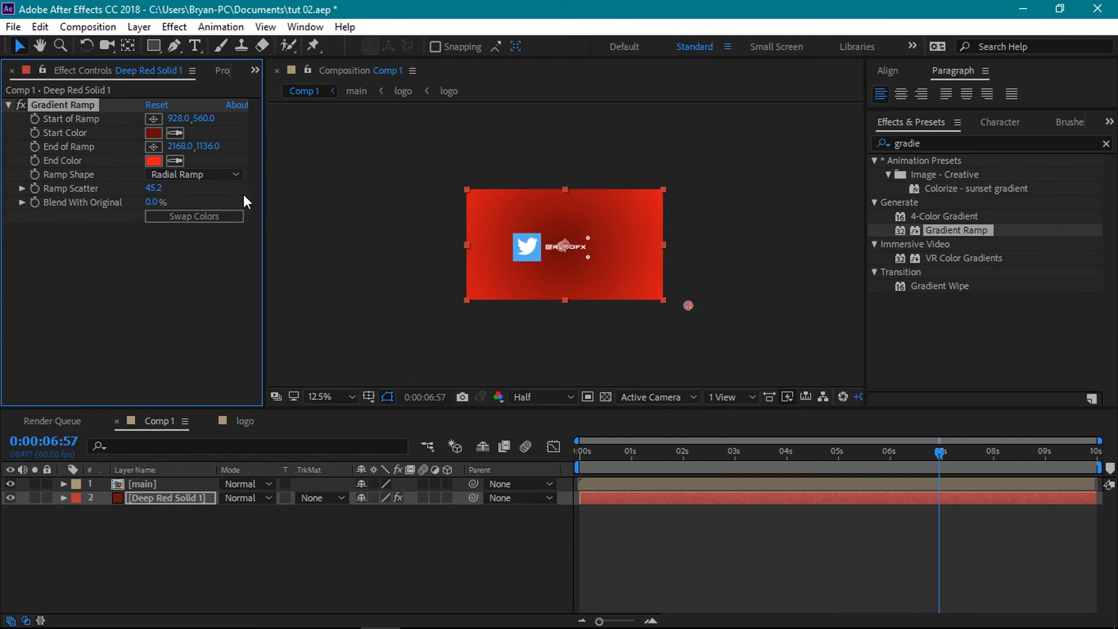
Shift the main layer horizontally to position 1081, 540 over the red background.
left_click(314, 560)
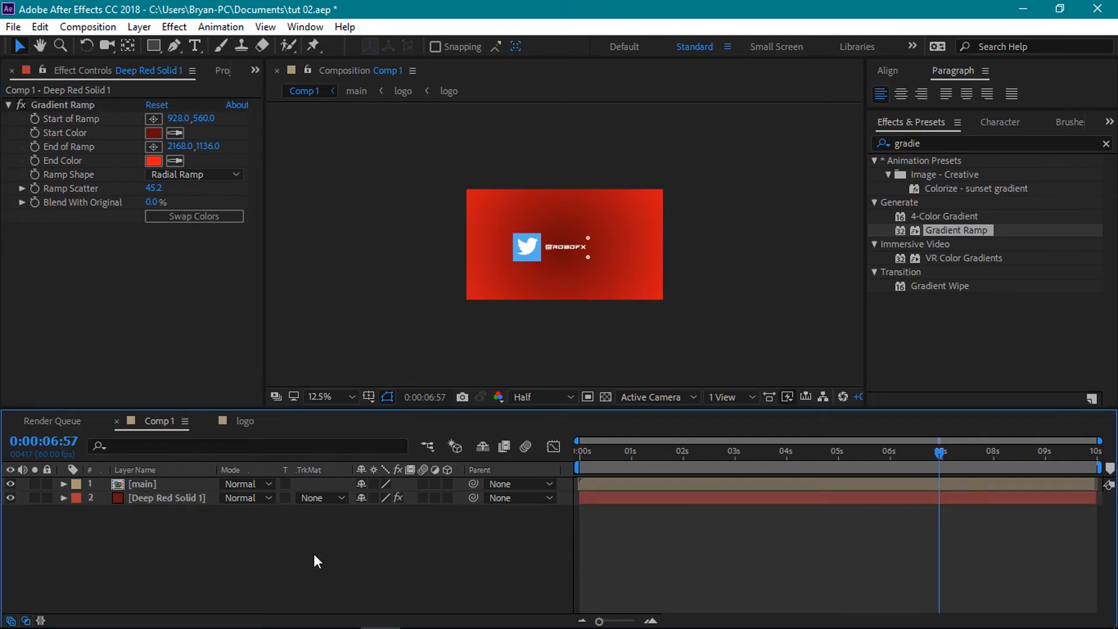
left_click(149, 482)
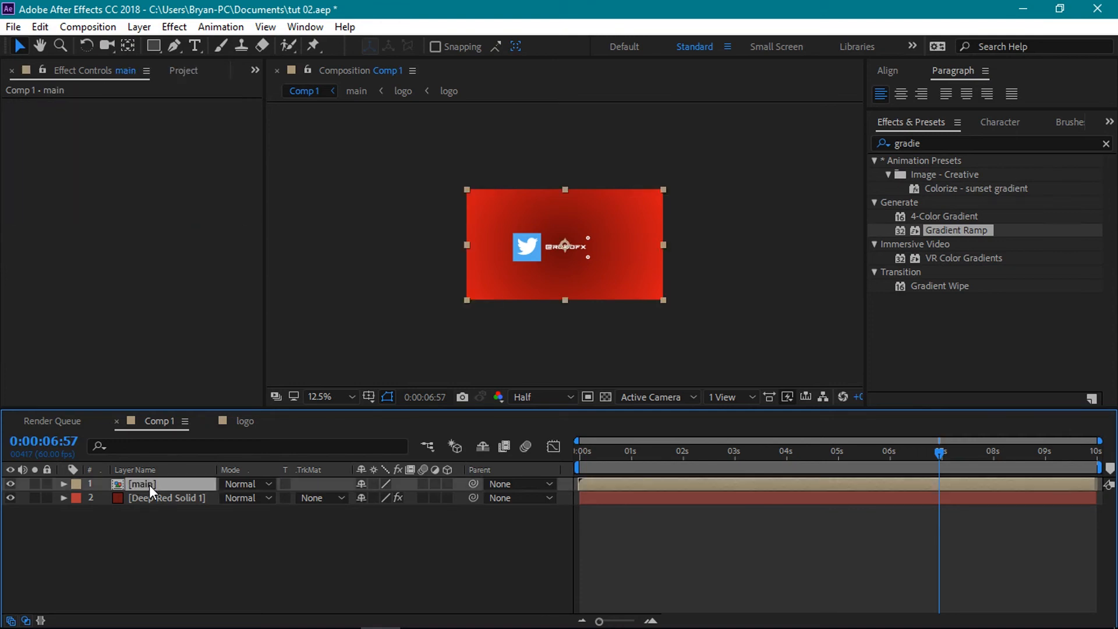
key("p")
left_click_drag(365, 500, 464, 500)
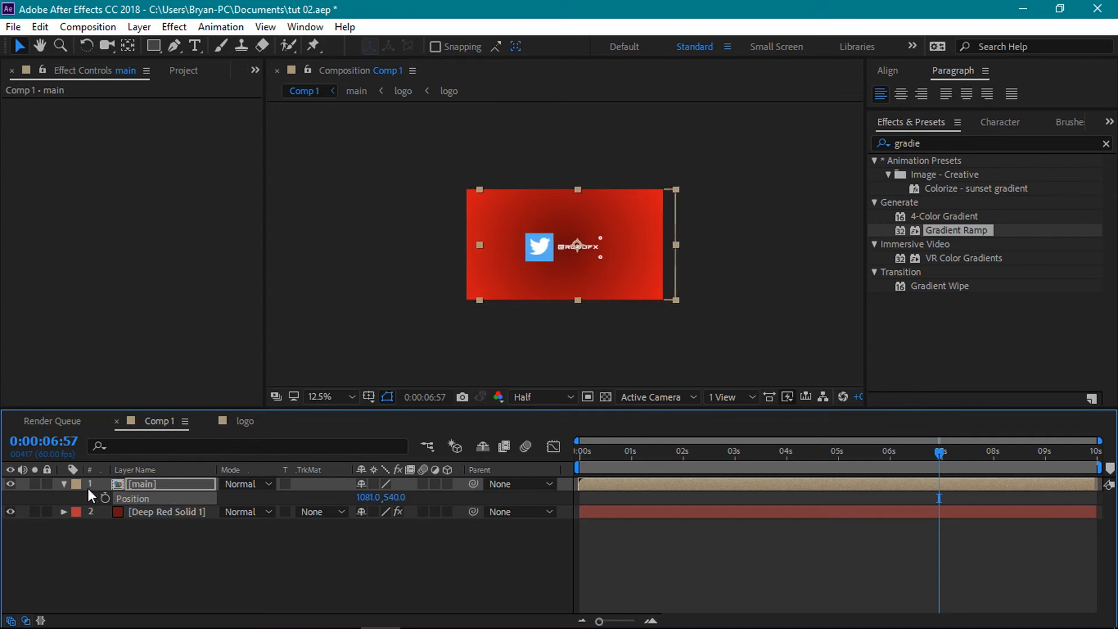
left_click(62, 484)
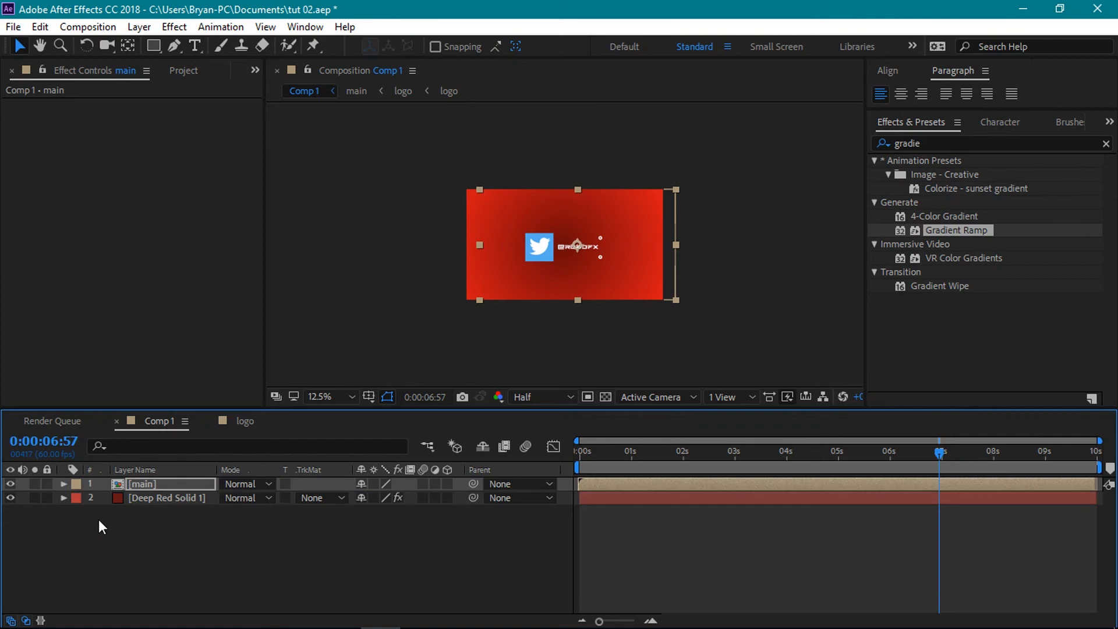
Search the effects for "drop" and apply Drop Shadow to the main layer.
left_click(328, 395)
left_click(333, 222)
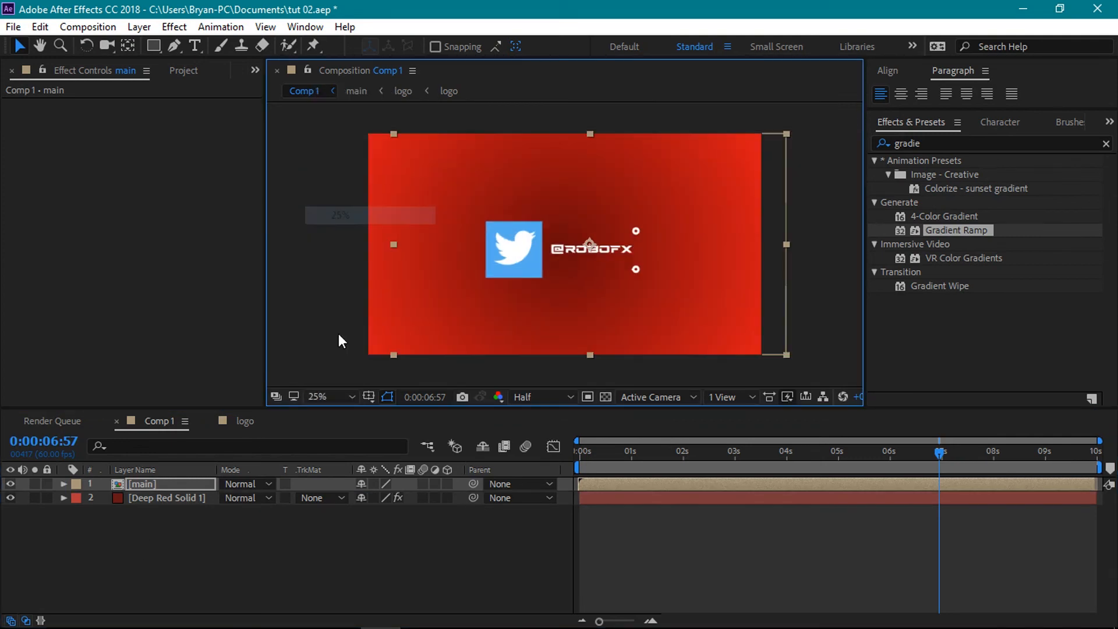
left_click(376, 518)
left_click_drag(948, 452, 666, 487)
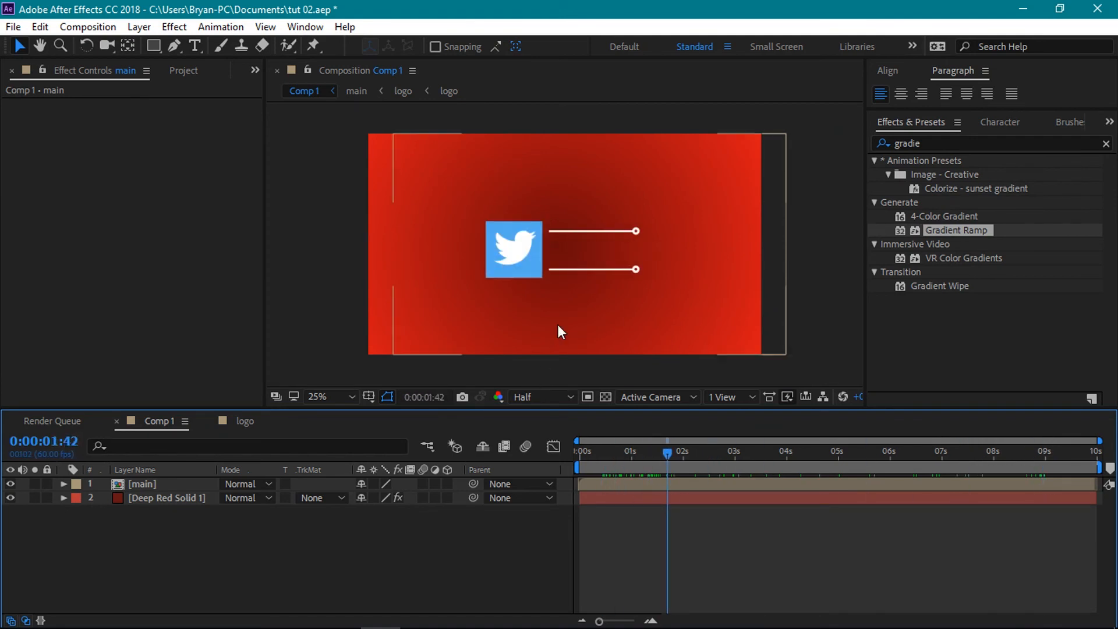
left_click(944, 142)
key("BackSpace")
key("BackSpace")
key("BackSpace")
key("BackSpace")
key("BackSpace")
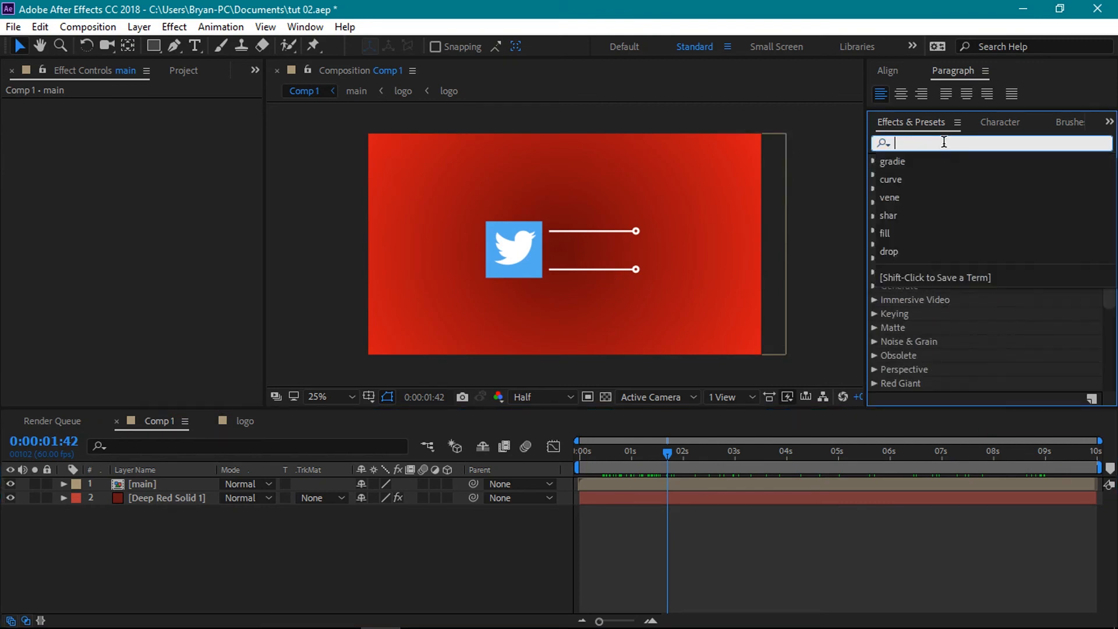
type("drop")
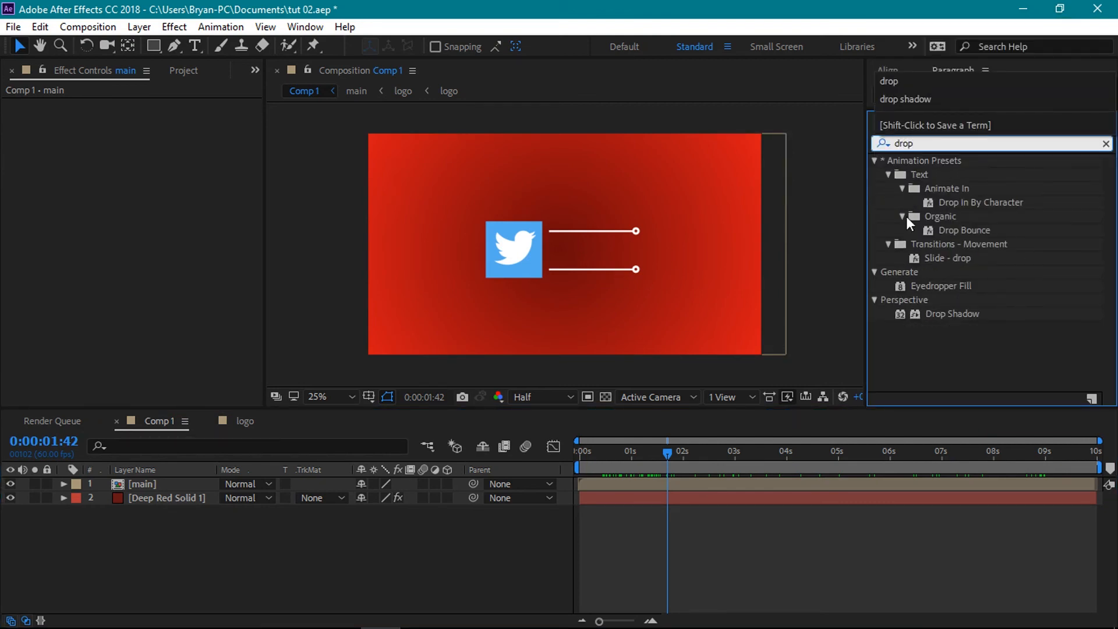
left_click_drag(976, 314, 159, 483)
Inspect the shadow at 100% and full resolution, setting its distance to 2 and its softness to 205.
left_click(309, 398)
left_click(356, 264)
left_click(559, 398)
left_click(556, 438)
left_click_drag(144, 196, 261, 206)
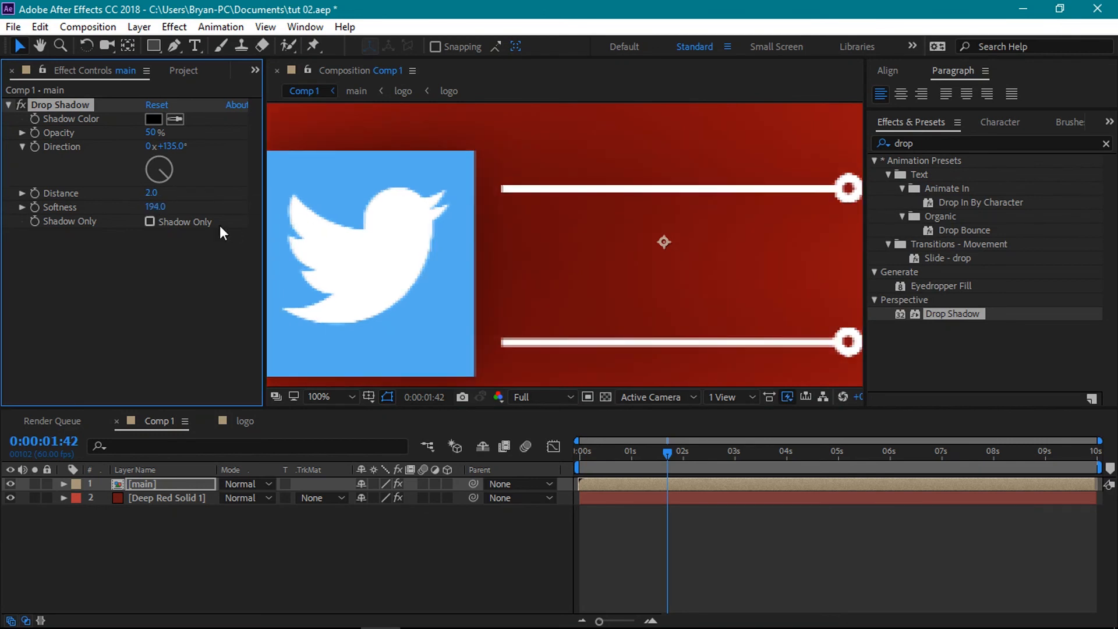
left_click_drag(153, 204, 166, 208)
Preview Comp 1 from the start at 33.3% magnification and half resolution to check the shadowed lower-third.
left_click_drag(665, 460, 653, 453)
left_click(329, 396)
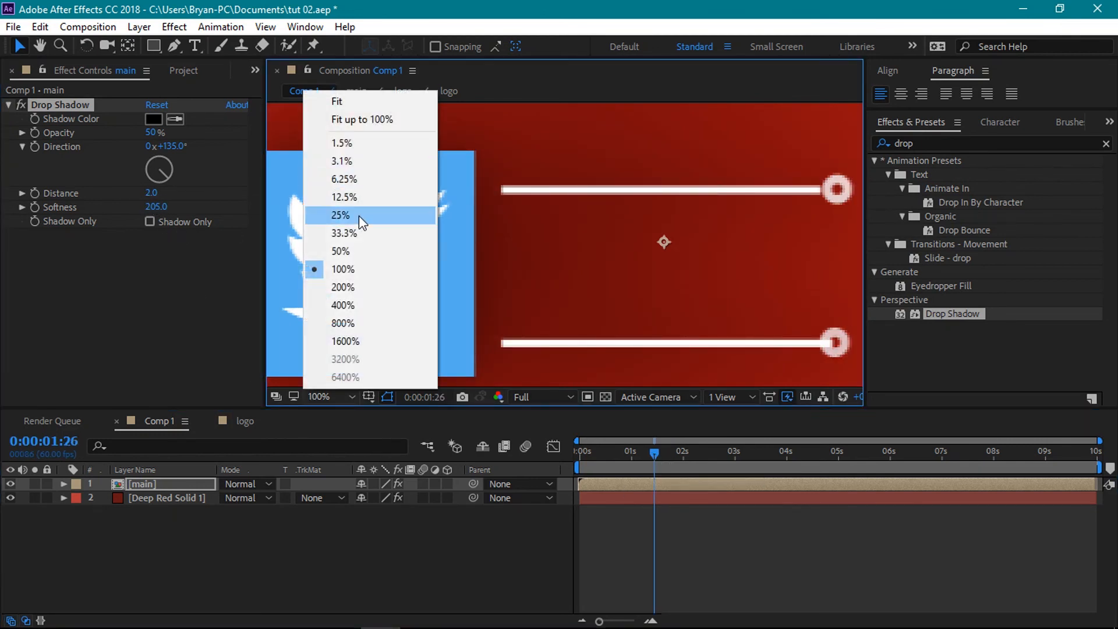
left_click(344, 233)
left_click_drag(653, 453, 567, 477)
left_click(542, 396)
left_click(545, 457)
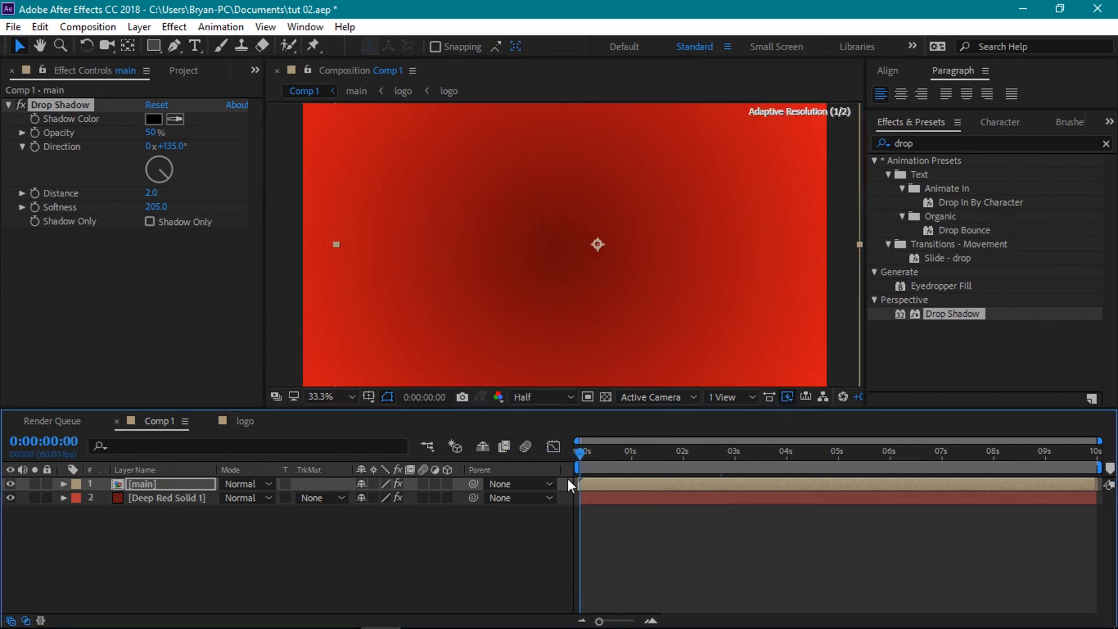
key("space")
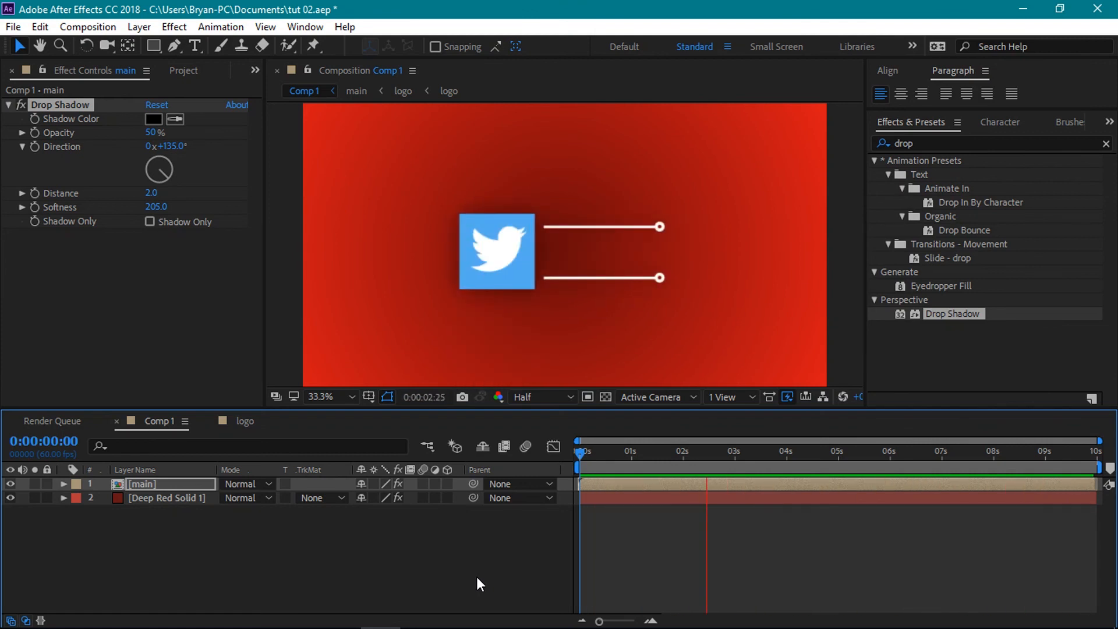
left_click_drag(581, 453, 501, 400)
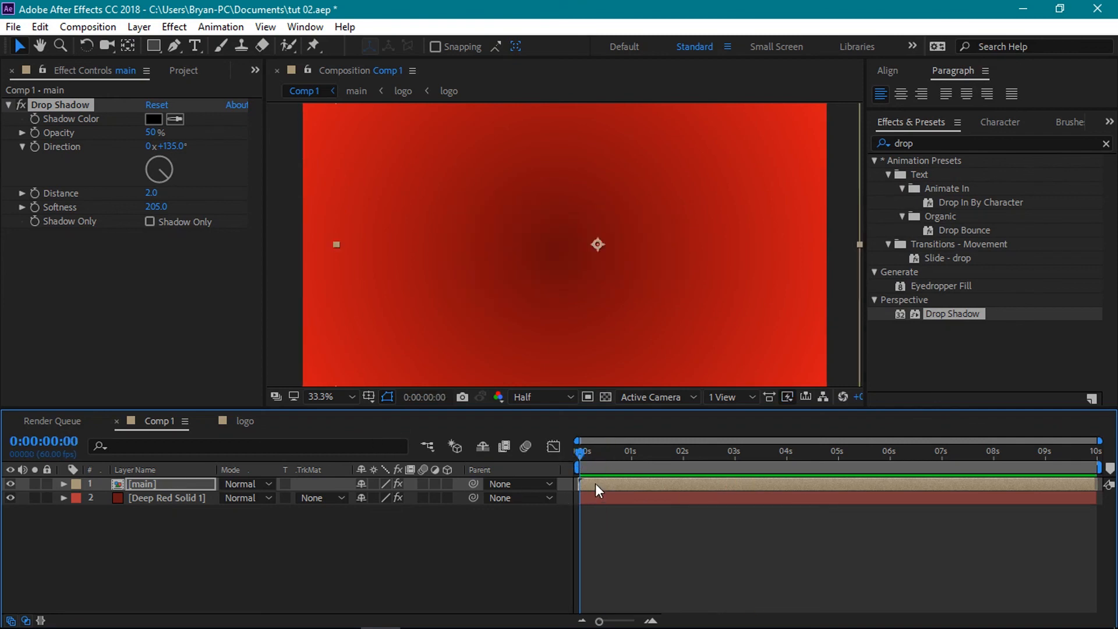
left_click_drag(581, 452, 668, 453)
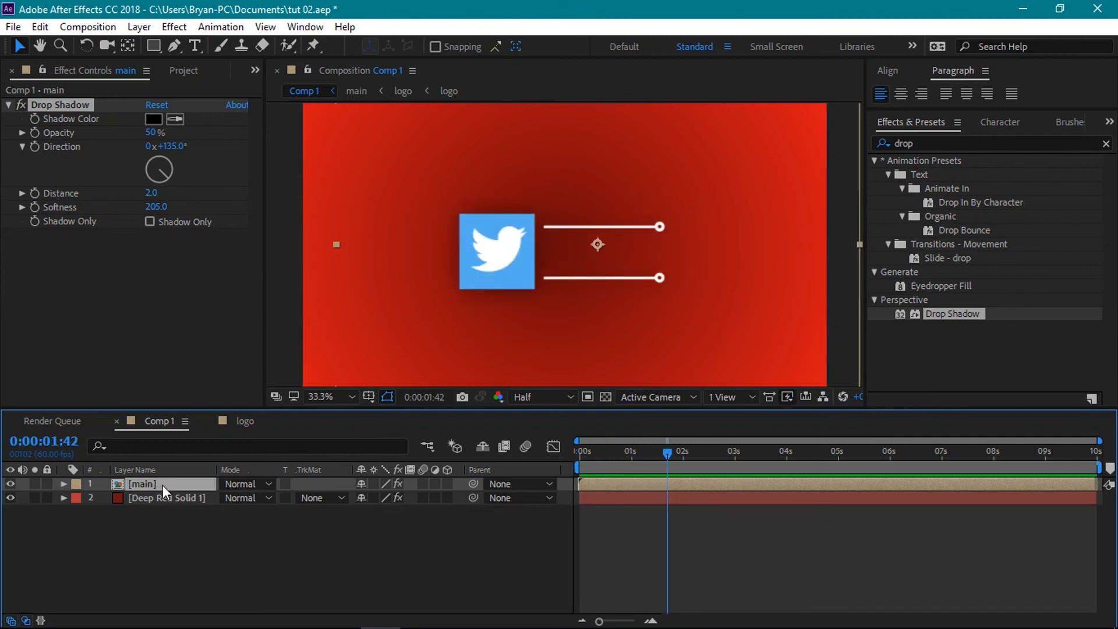
double_click(163, 485)
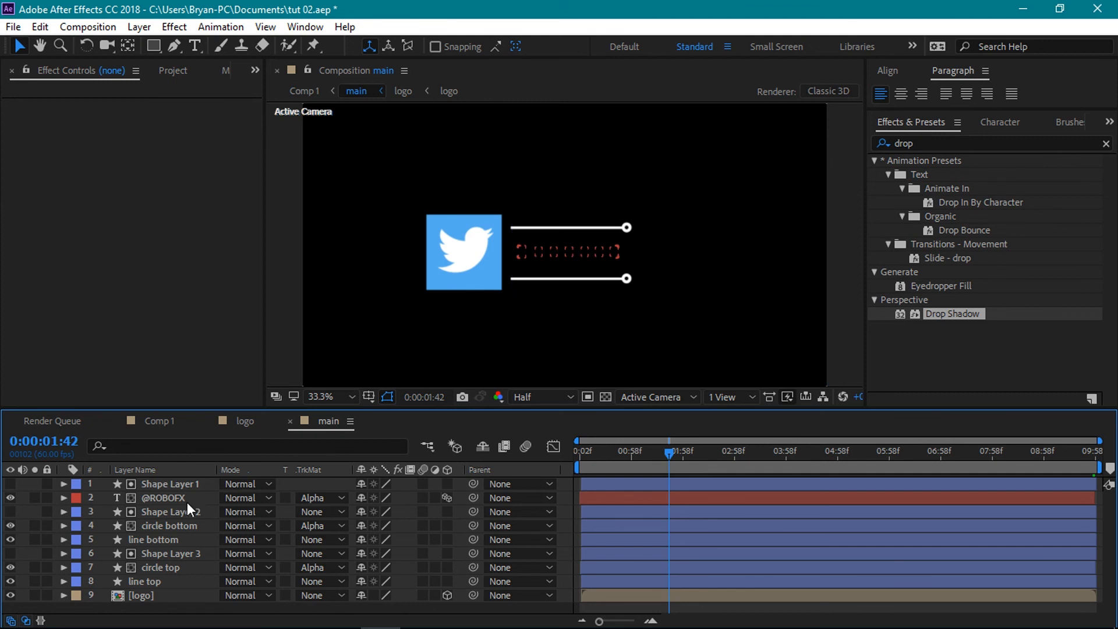
left_click(423, 497)
left_click(423, 595)
left_click(524, 447)
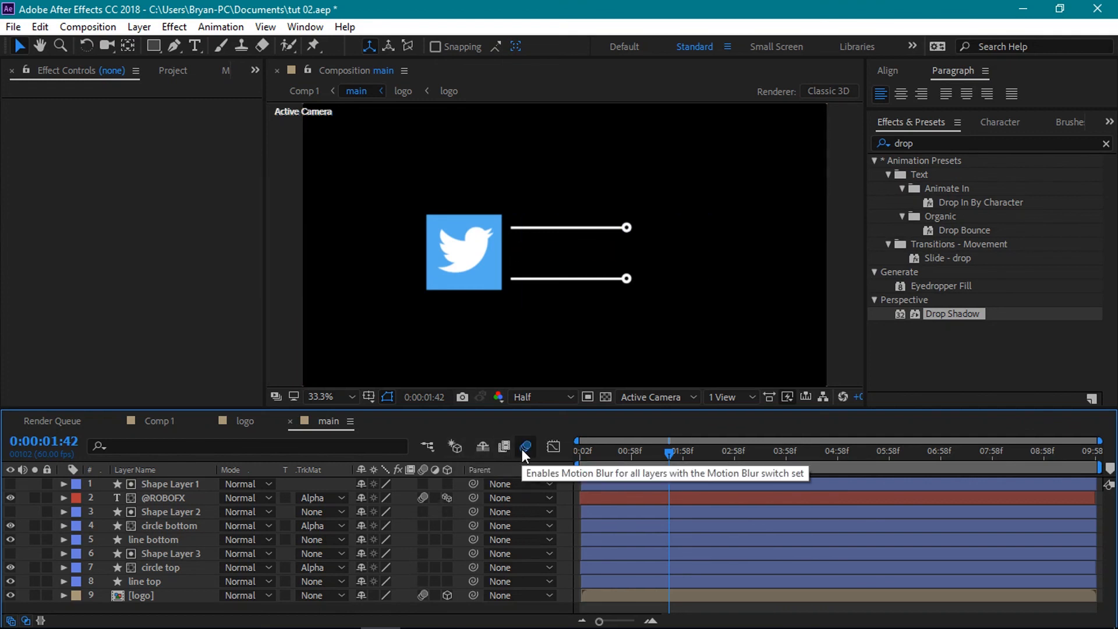